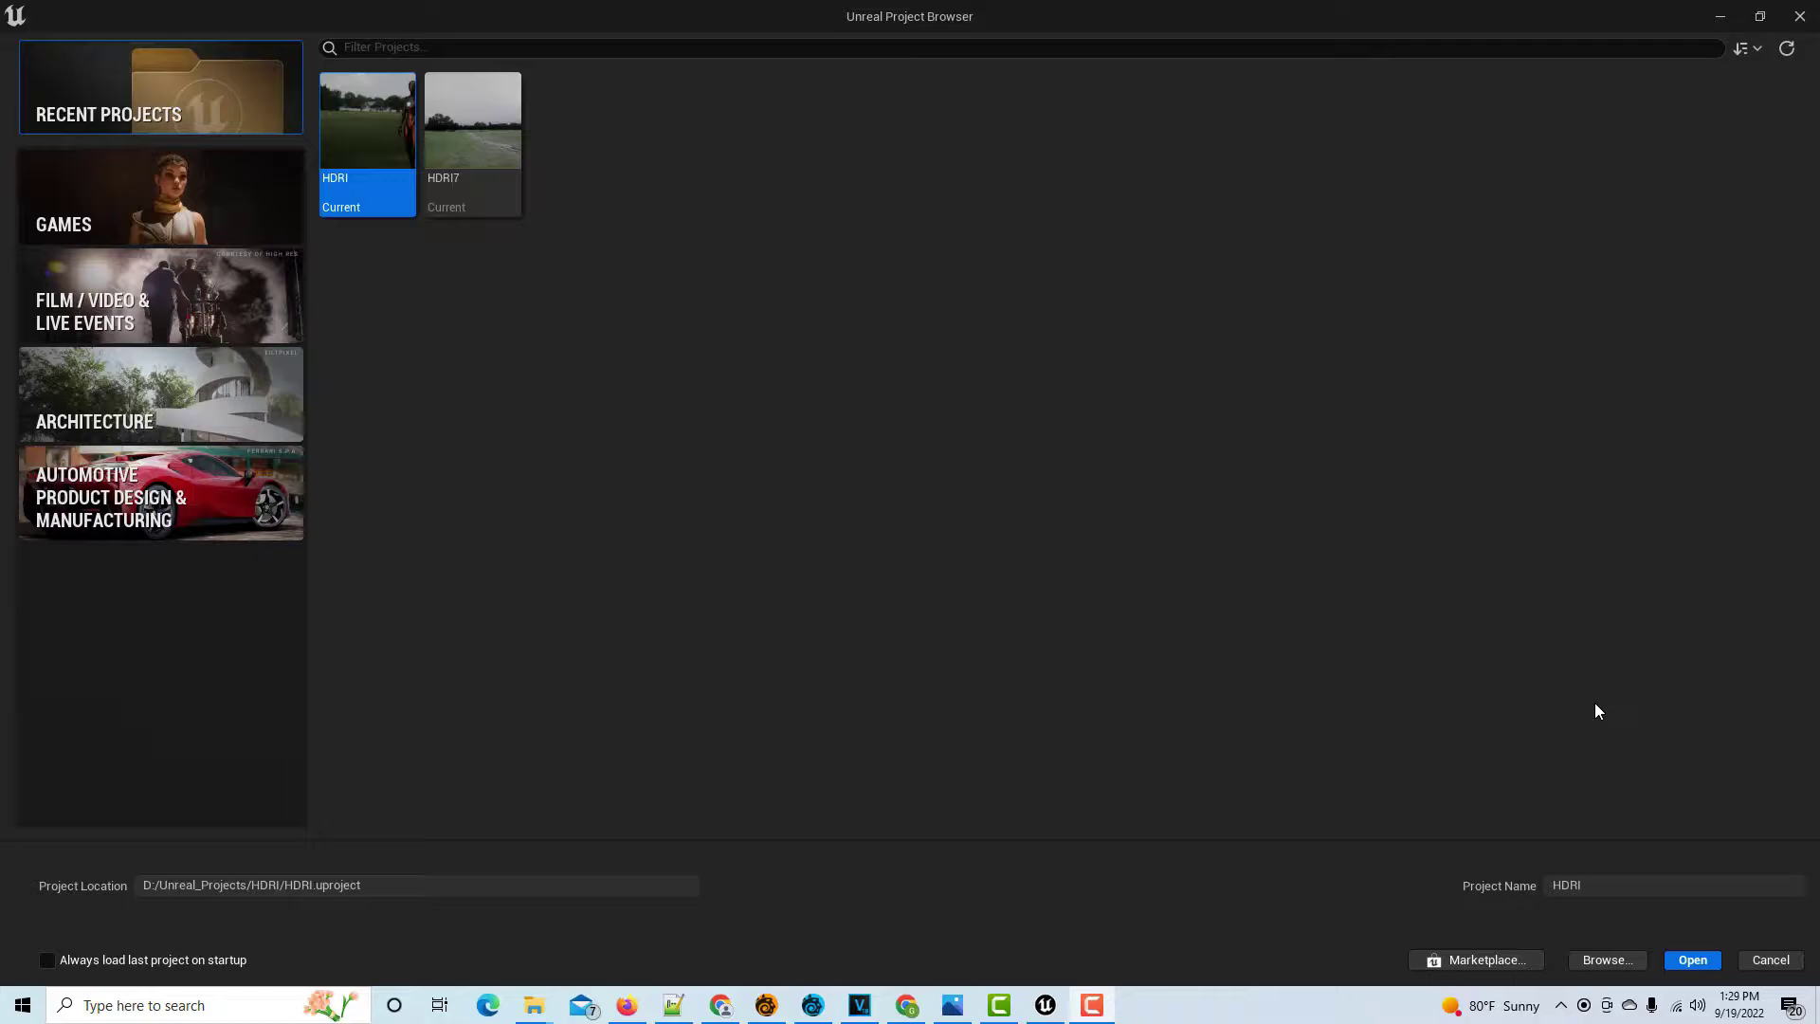
Show the Games category templates in the Unreal Project Browser
click(261, 228)
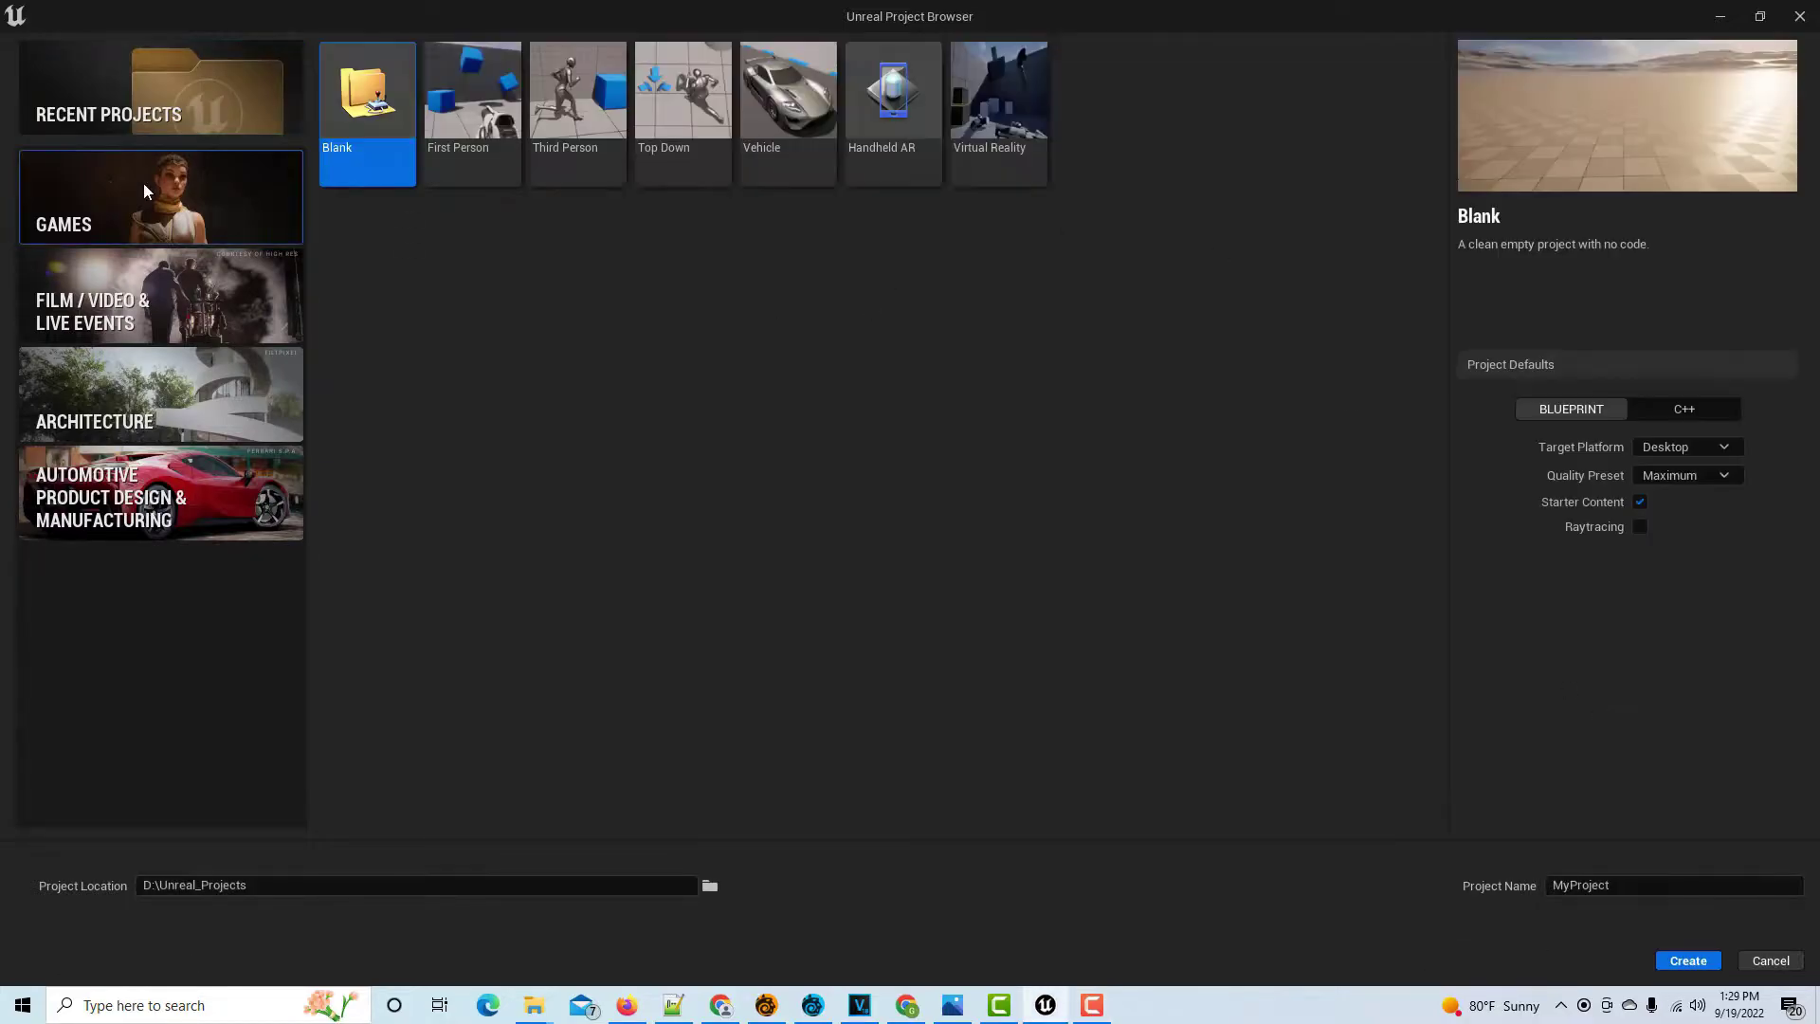
Create a new Third Person template project named HDRI9
click(577, 113)
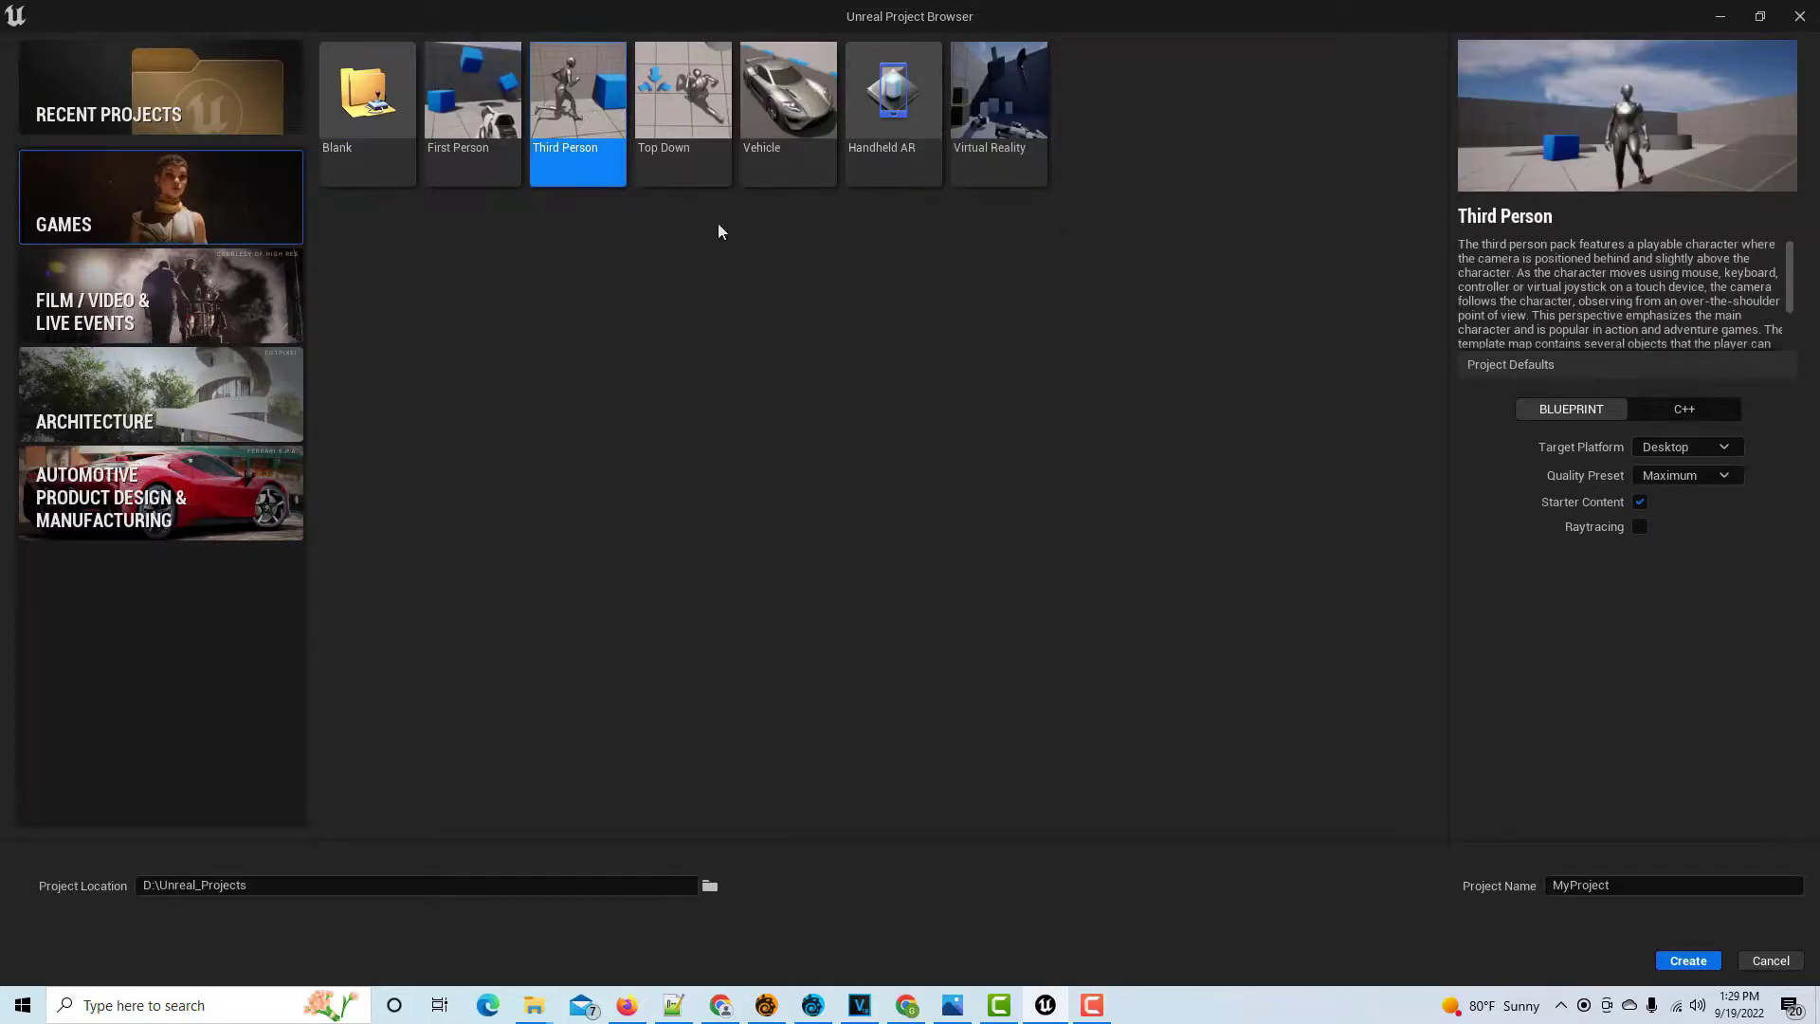
click(1611, 885)
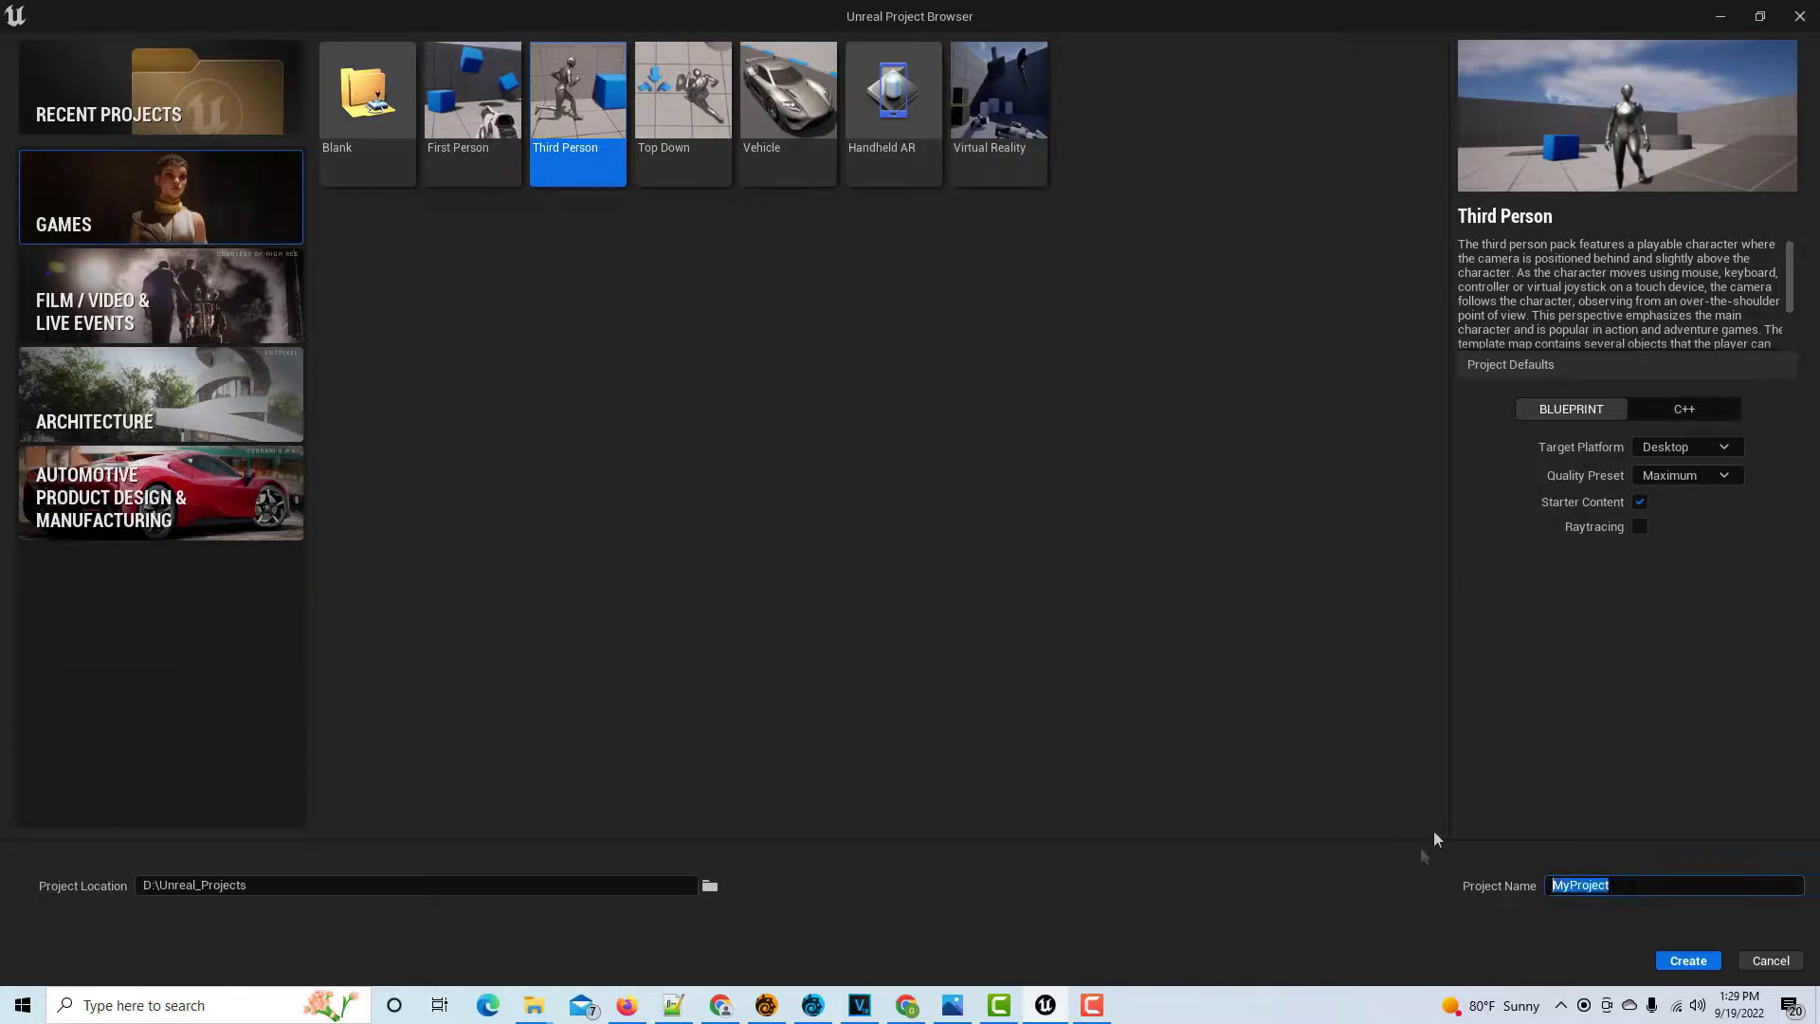
text(HDRI)
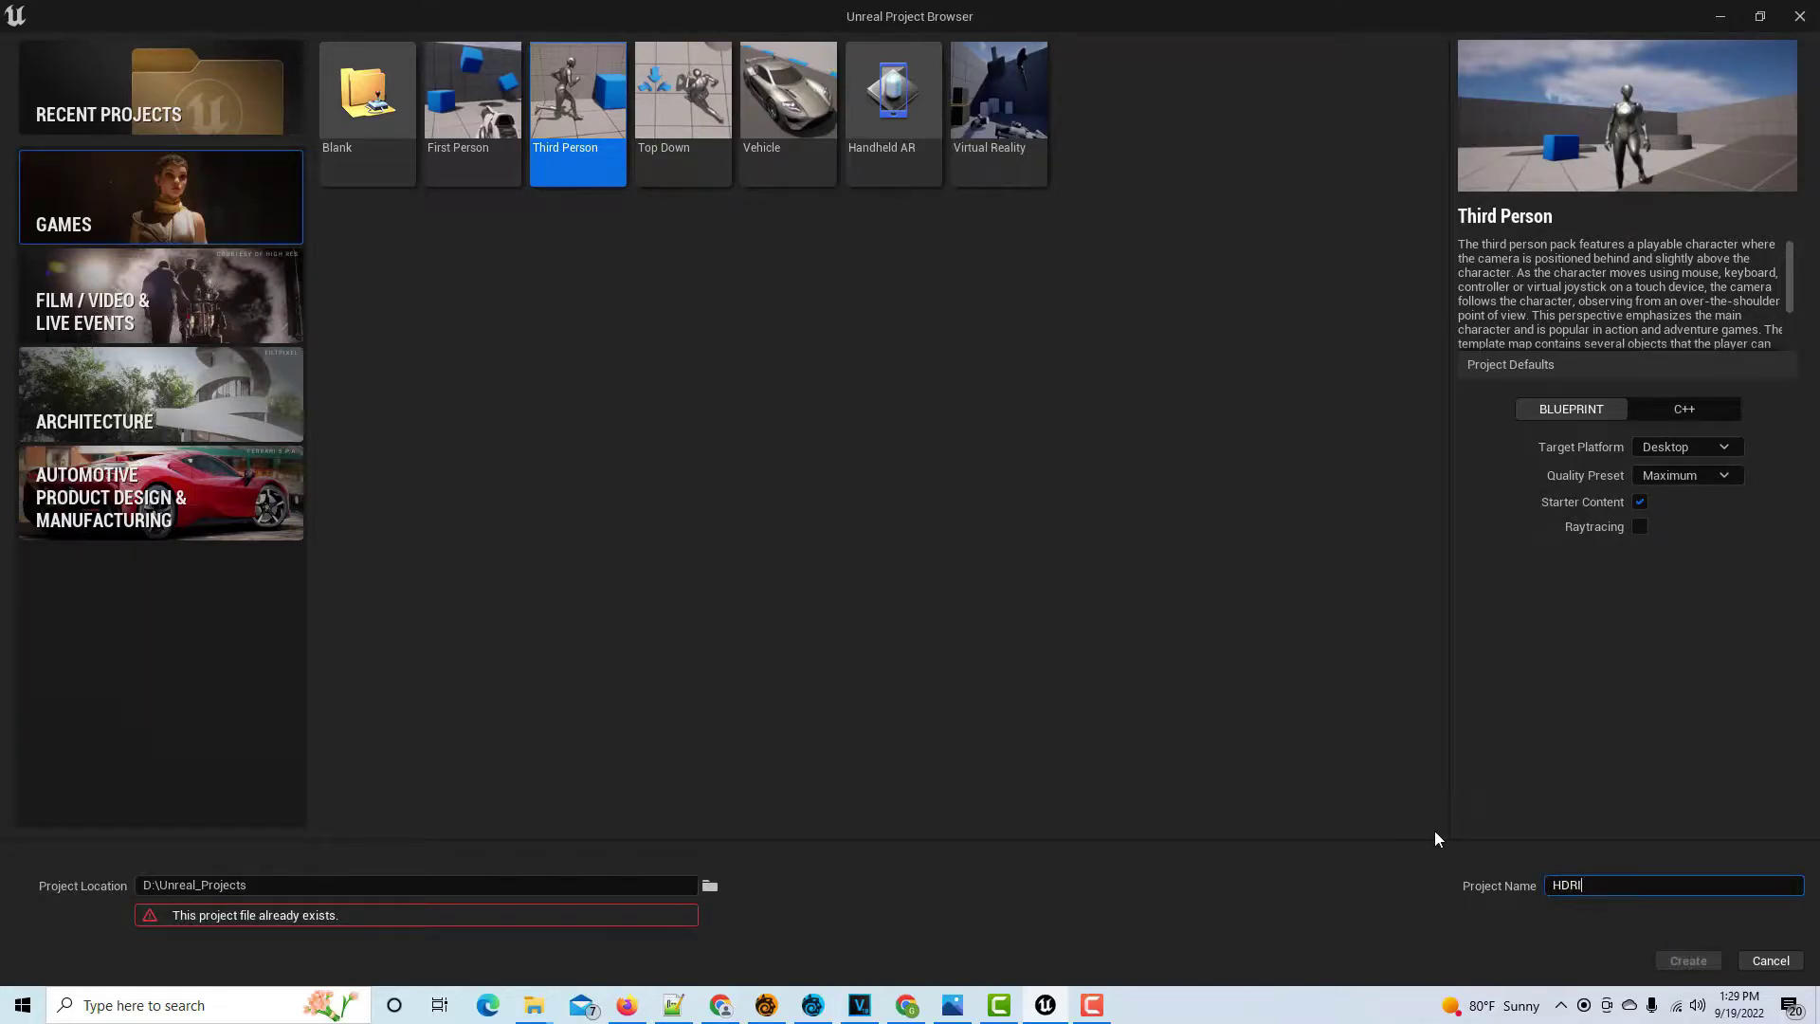
text(9)
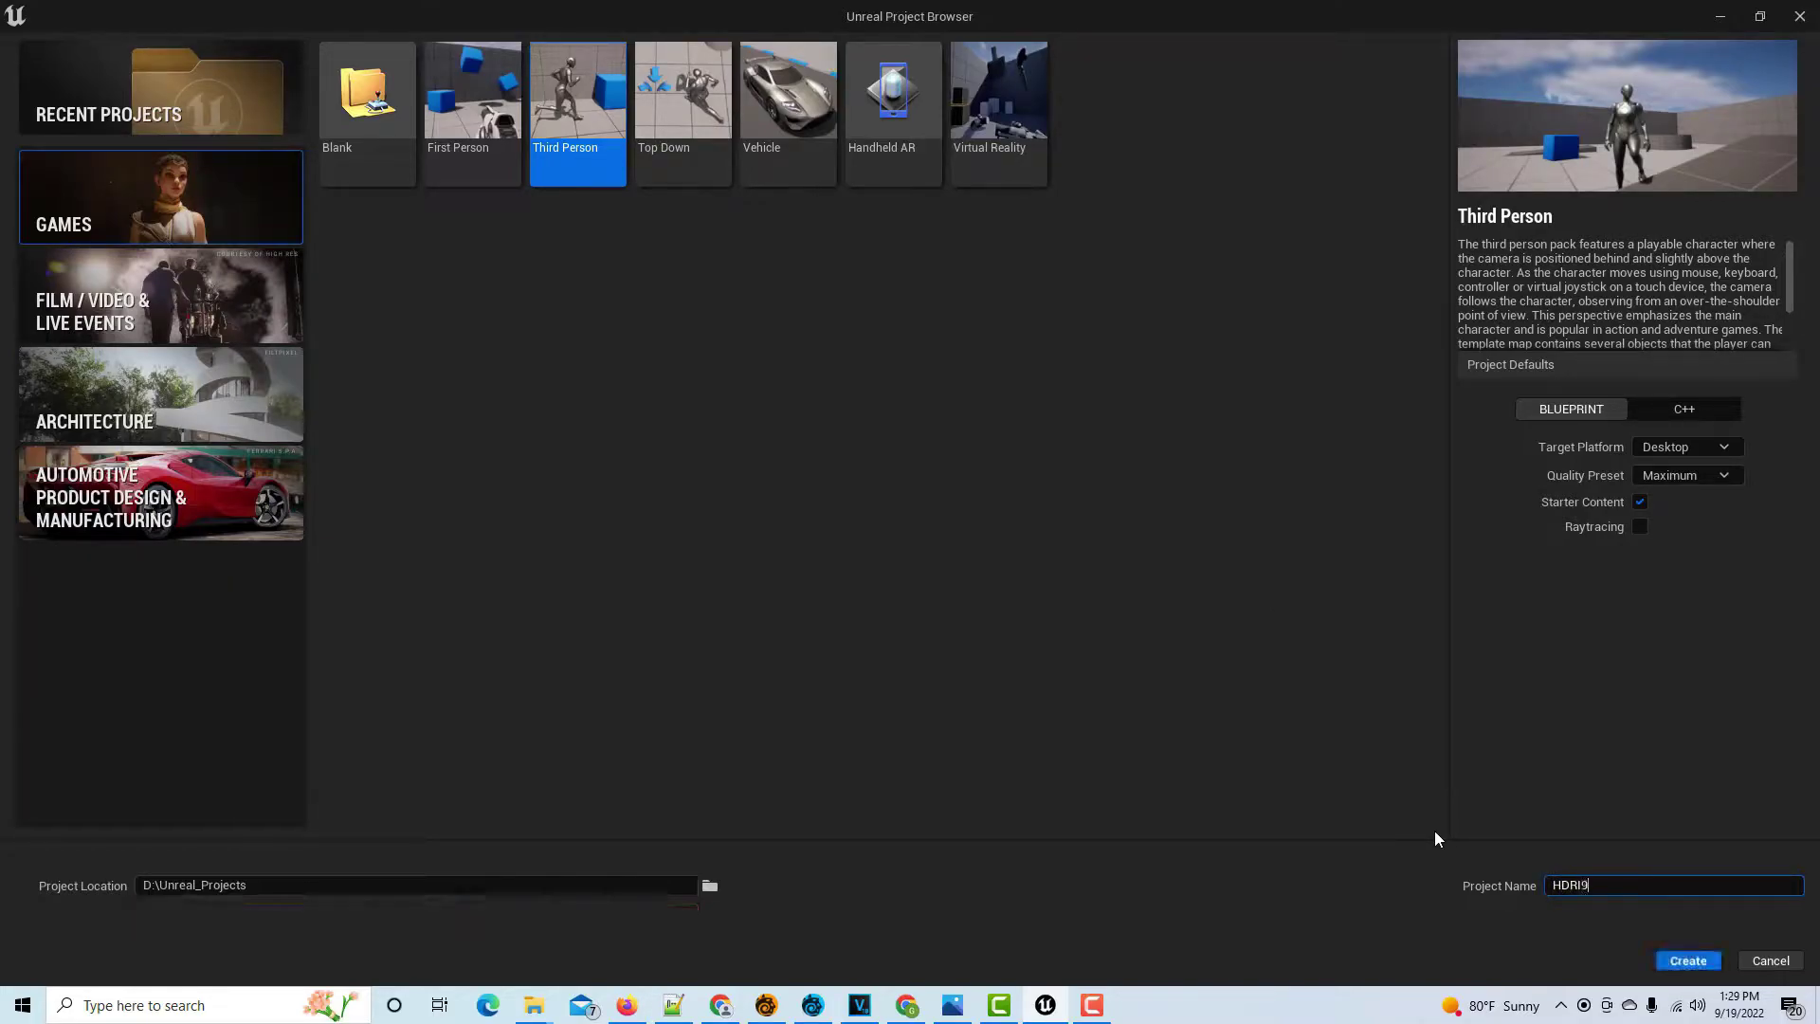
click(1688, 962)
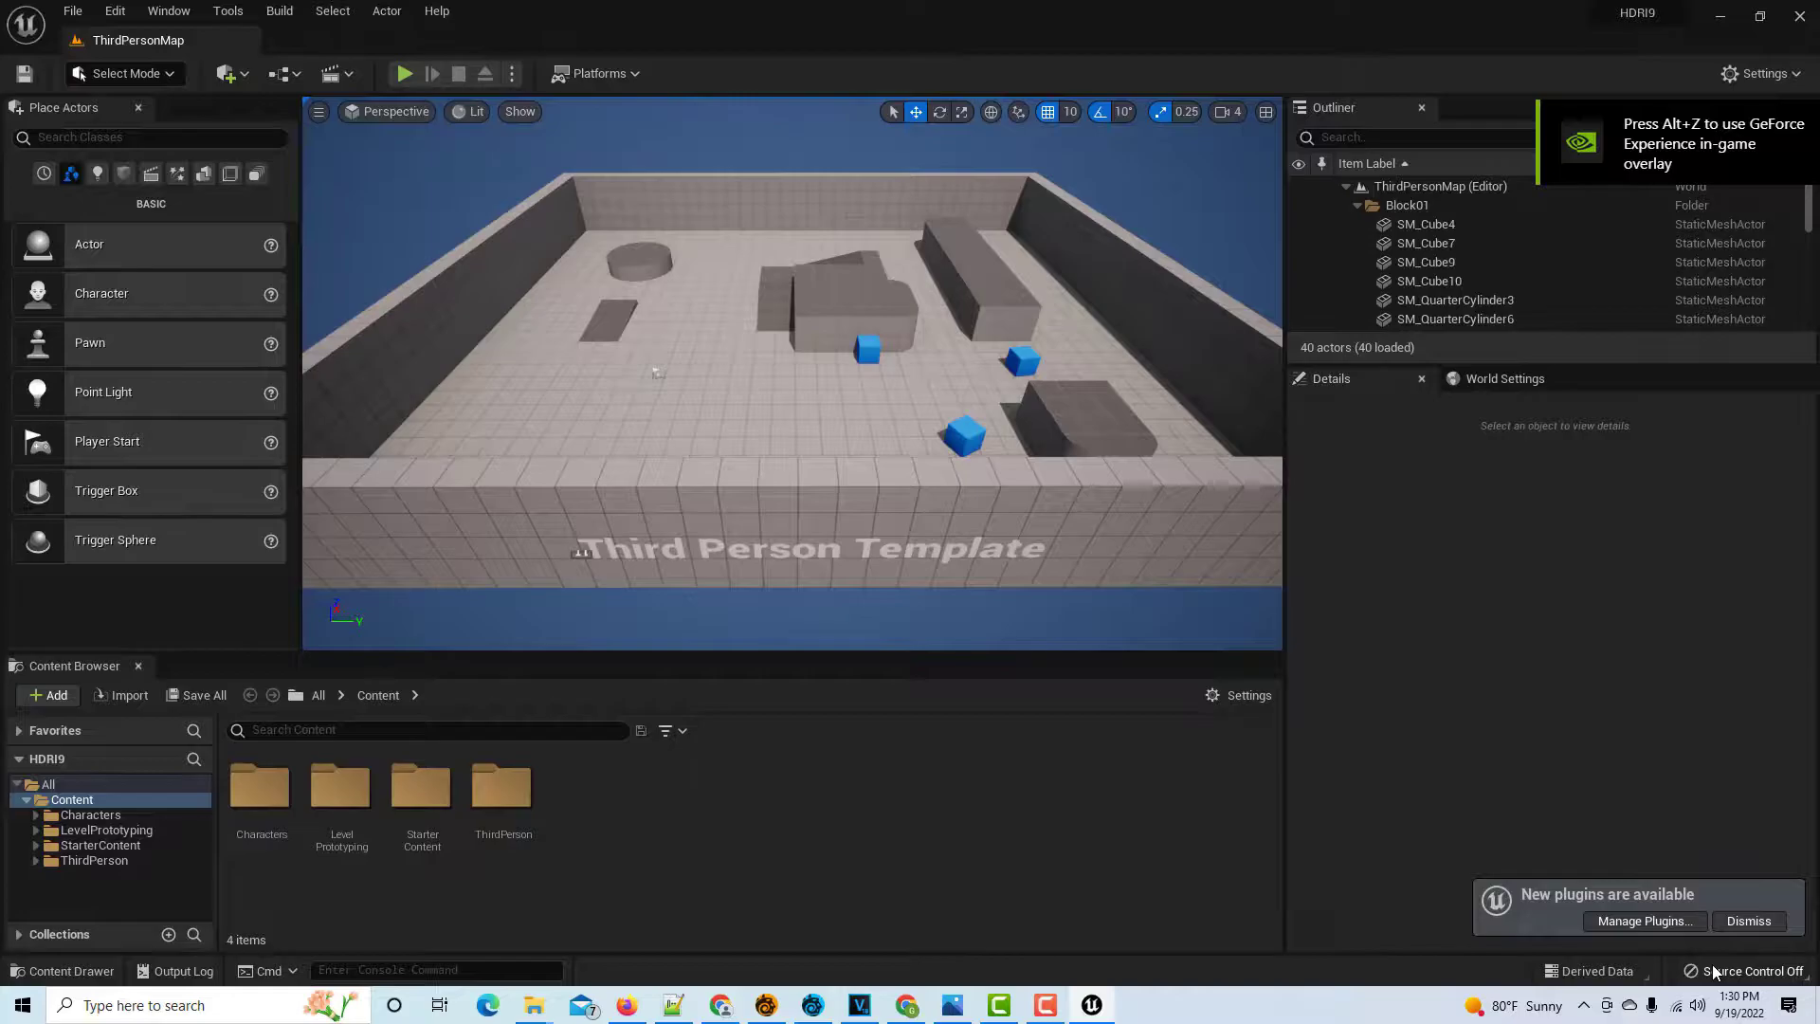
Enable the HDRIBackdrop plugin from the Plugins window
click(115, 11)
click(183, 314)
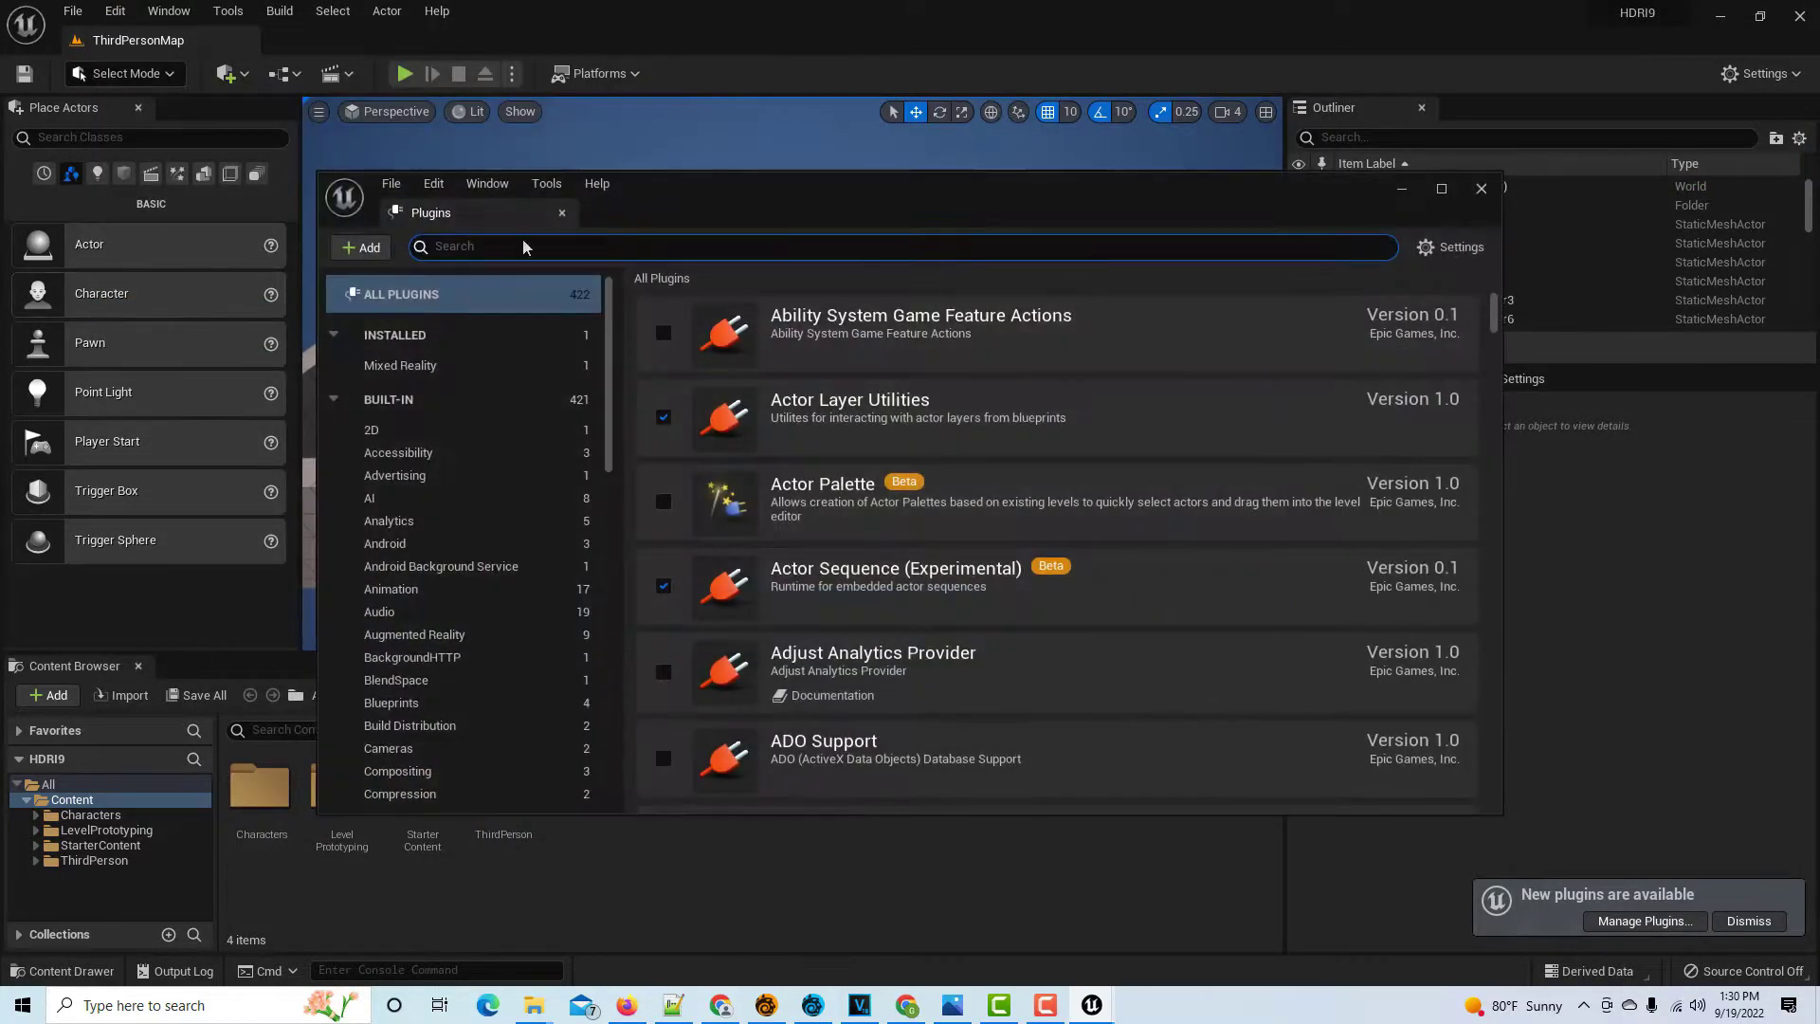
text(hdri)
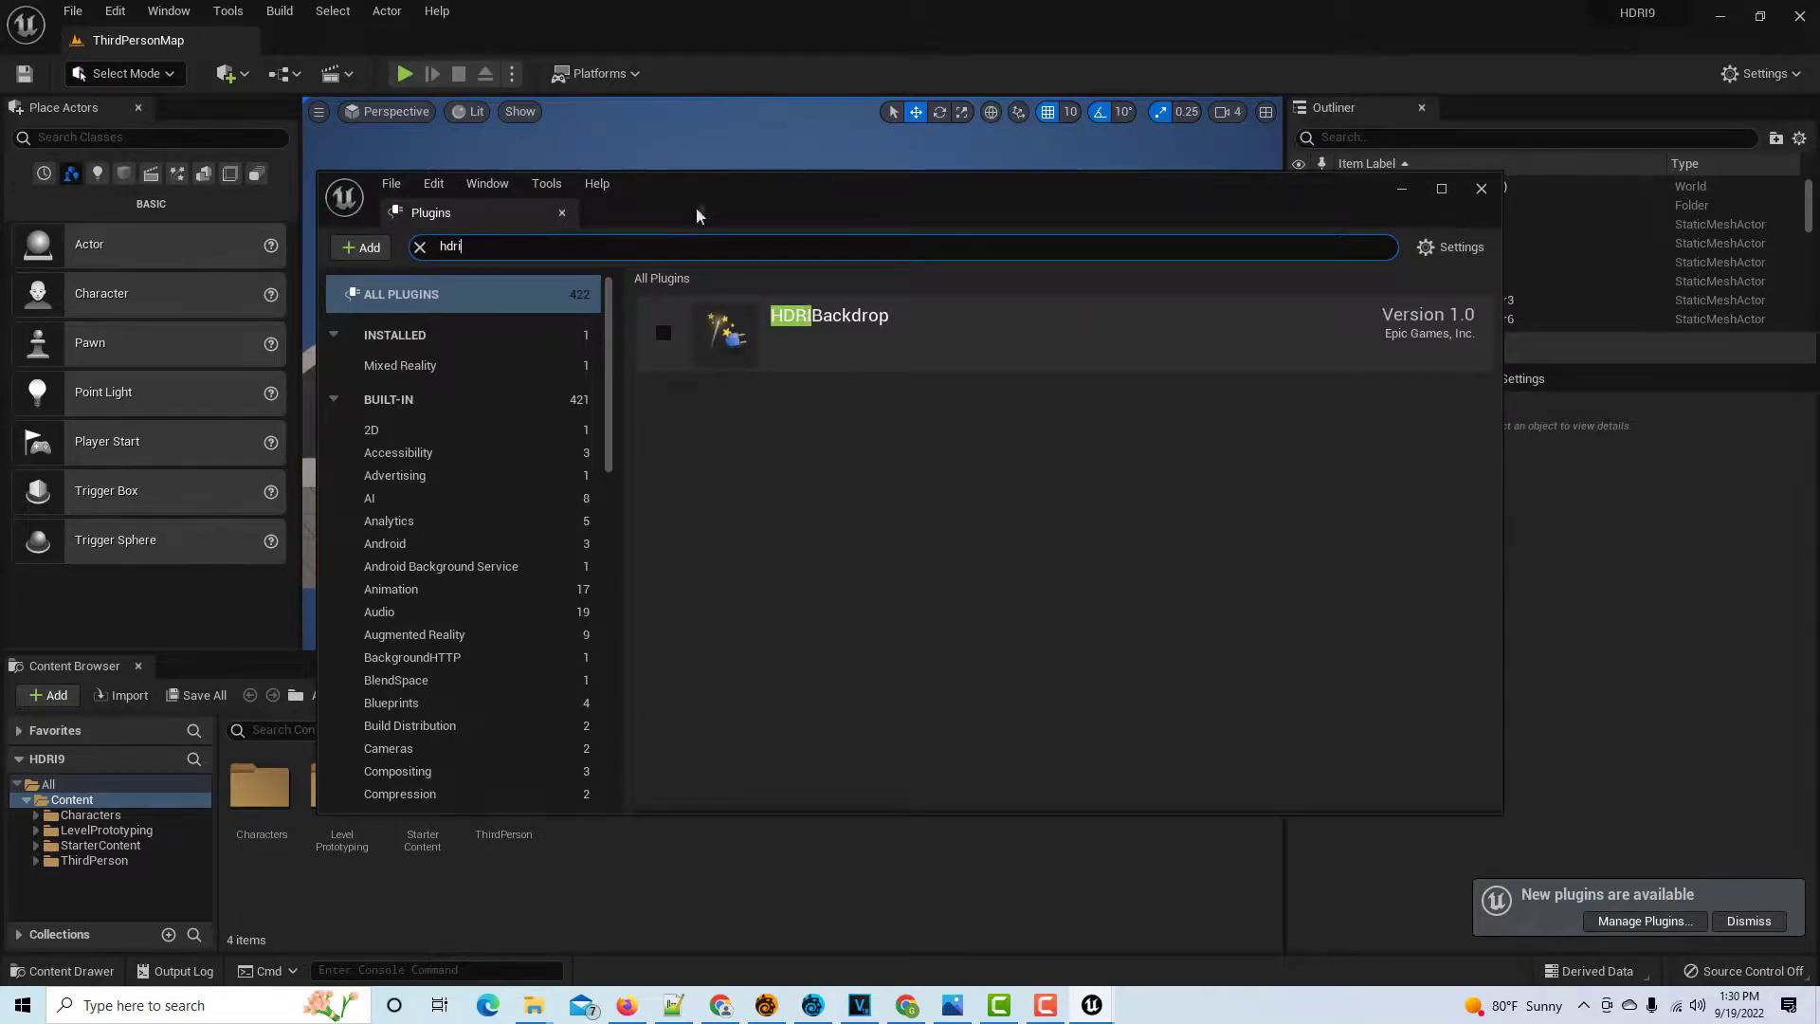
click(663, 332)
Enable the Take Recorder plugin, restart the editor, and close the Plugins window
key(ctrl+a)
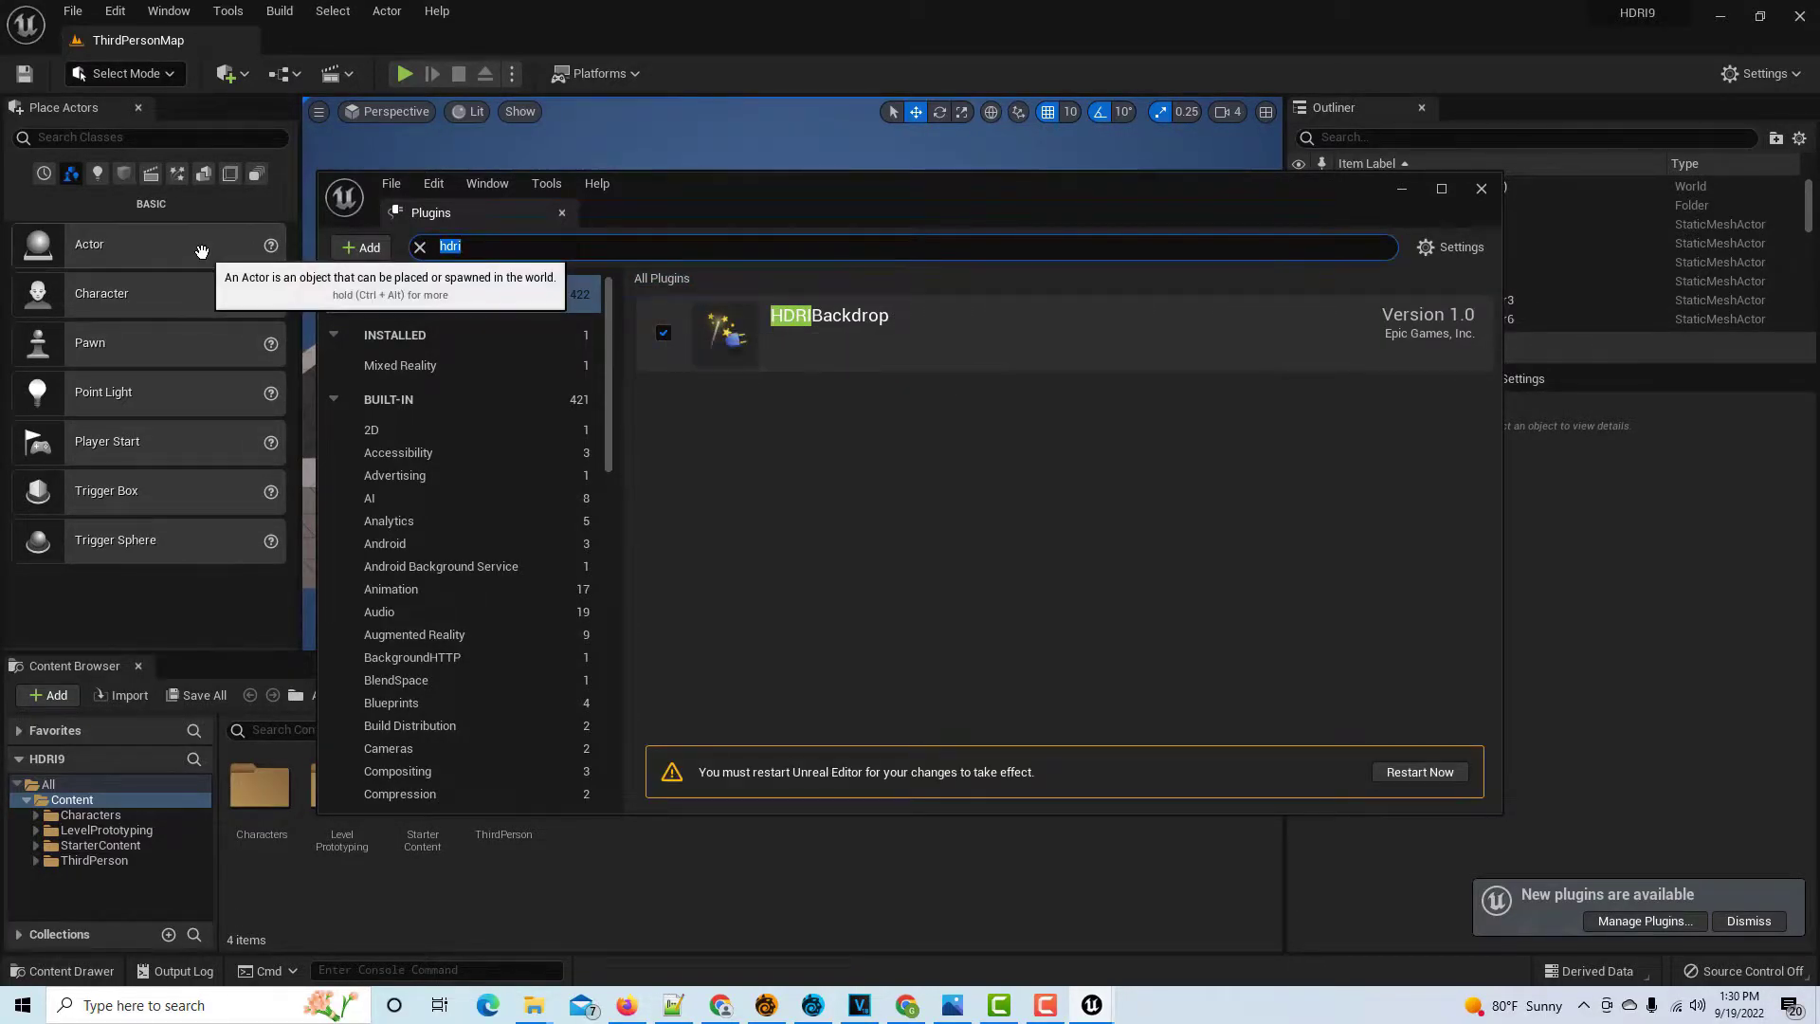
text(take r)
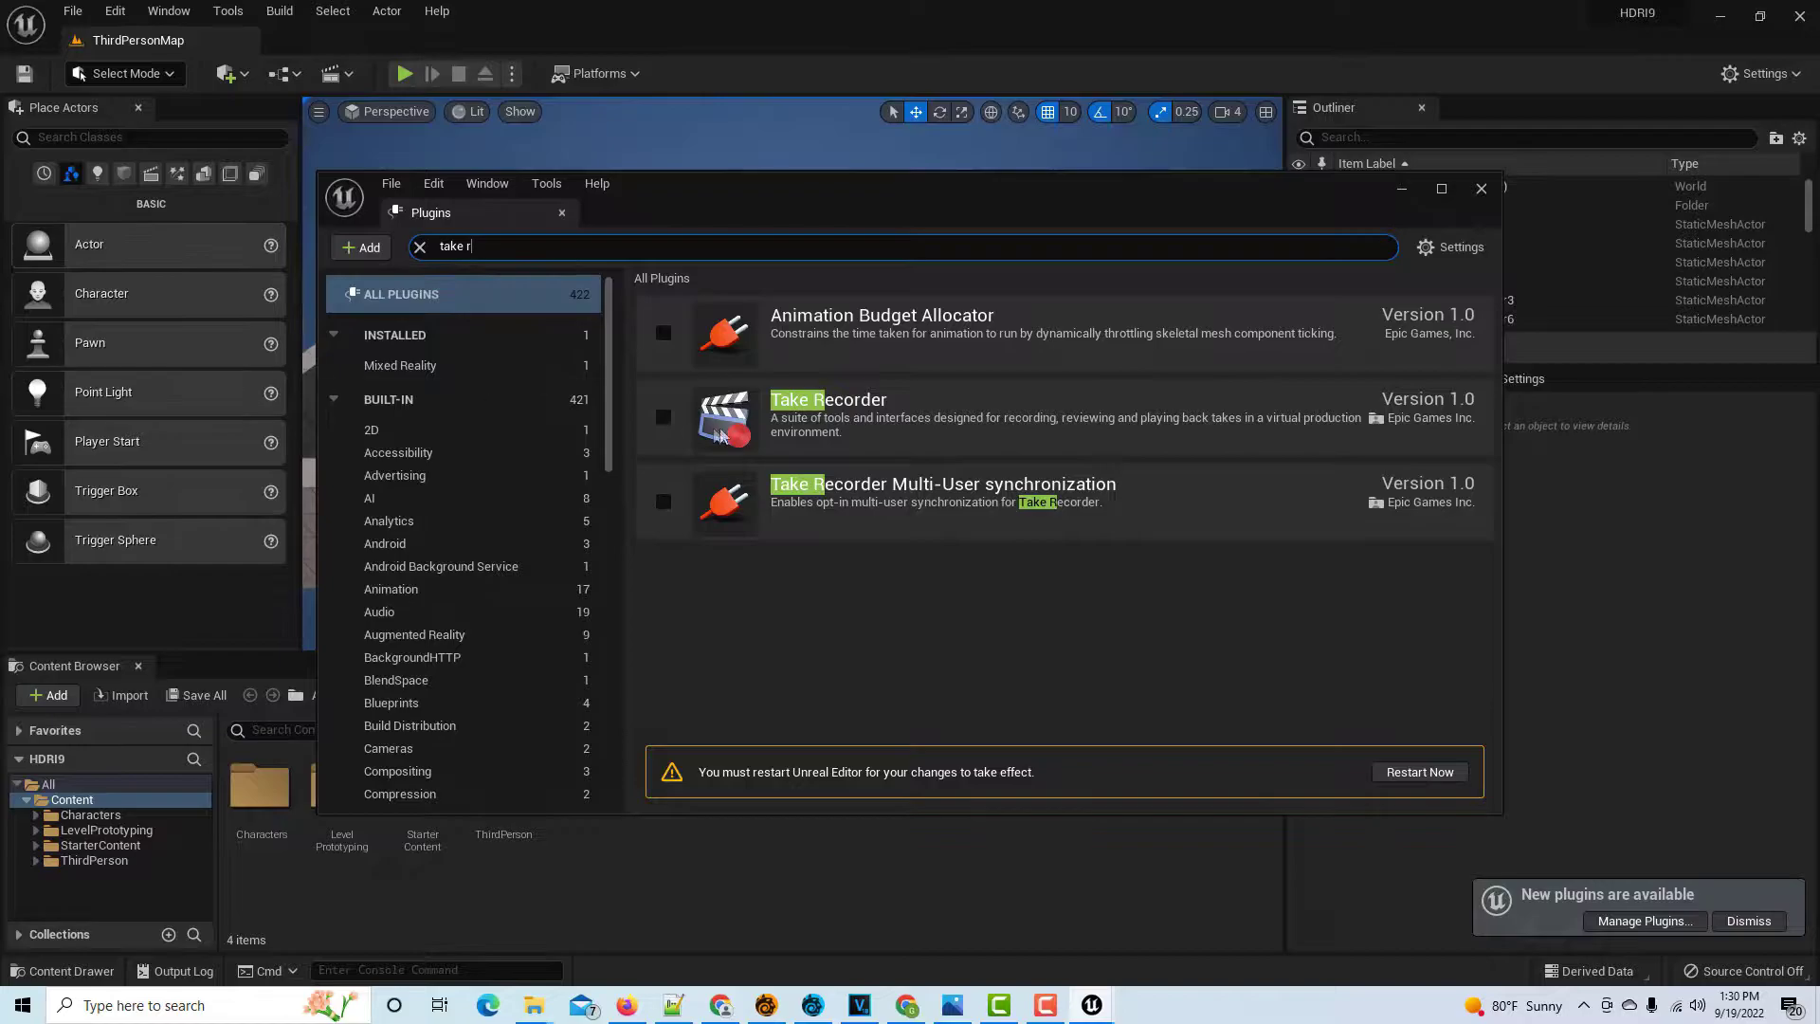
click(663, 418)
click(1430, 773)
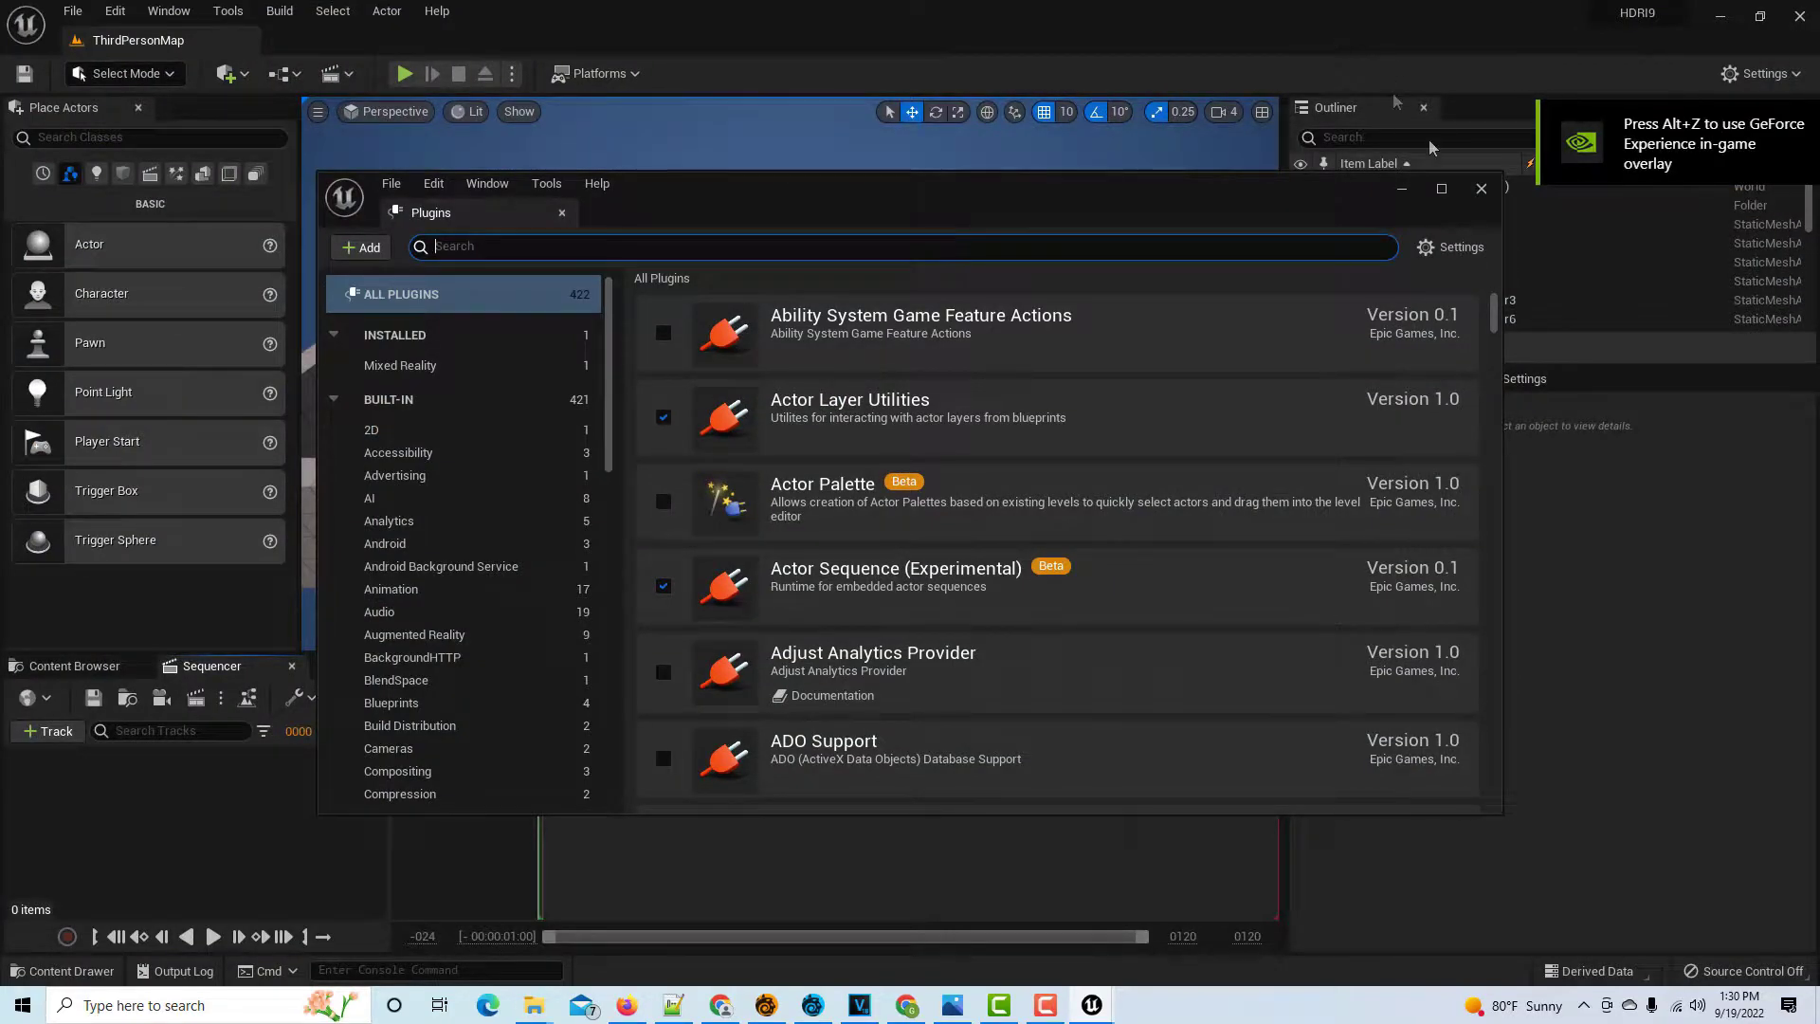
click(1482, 190)
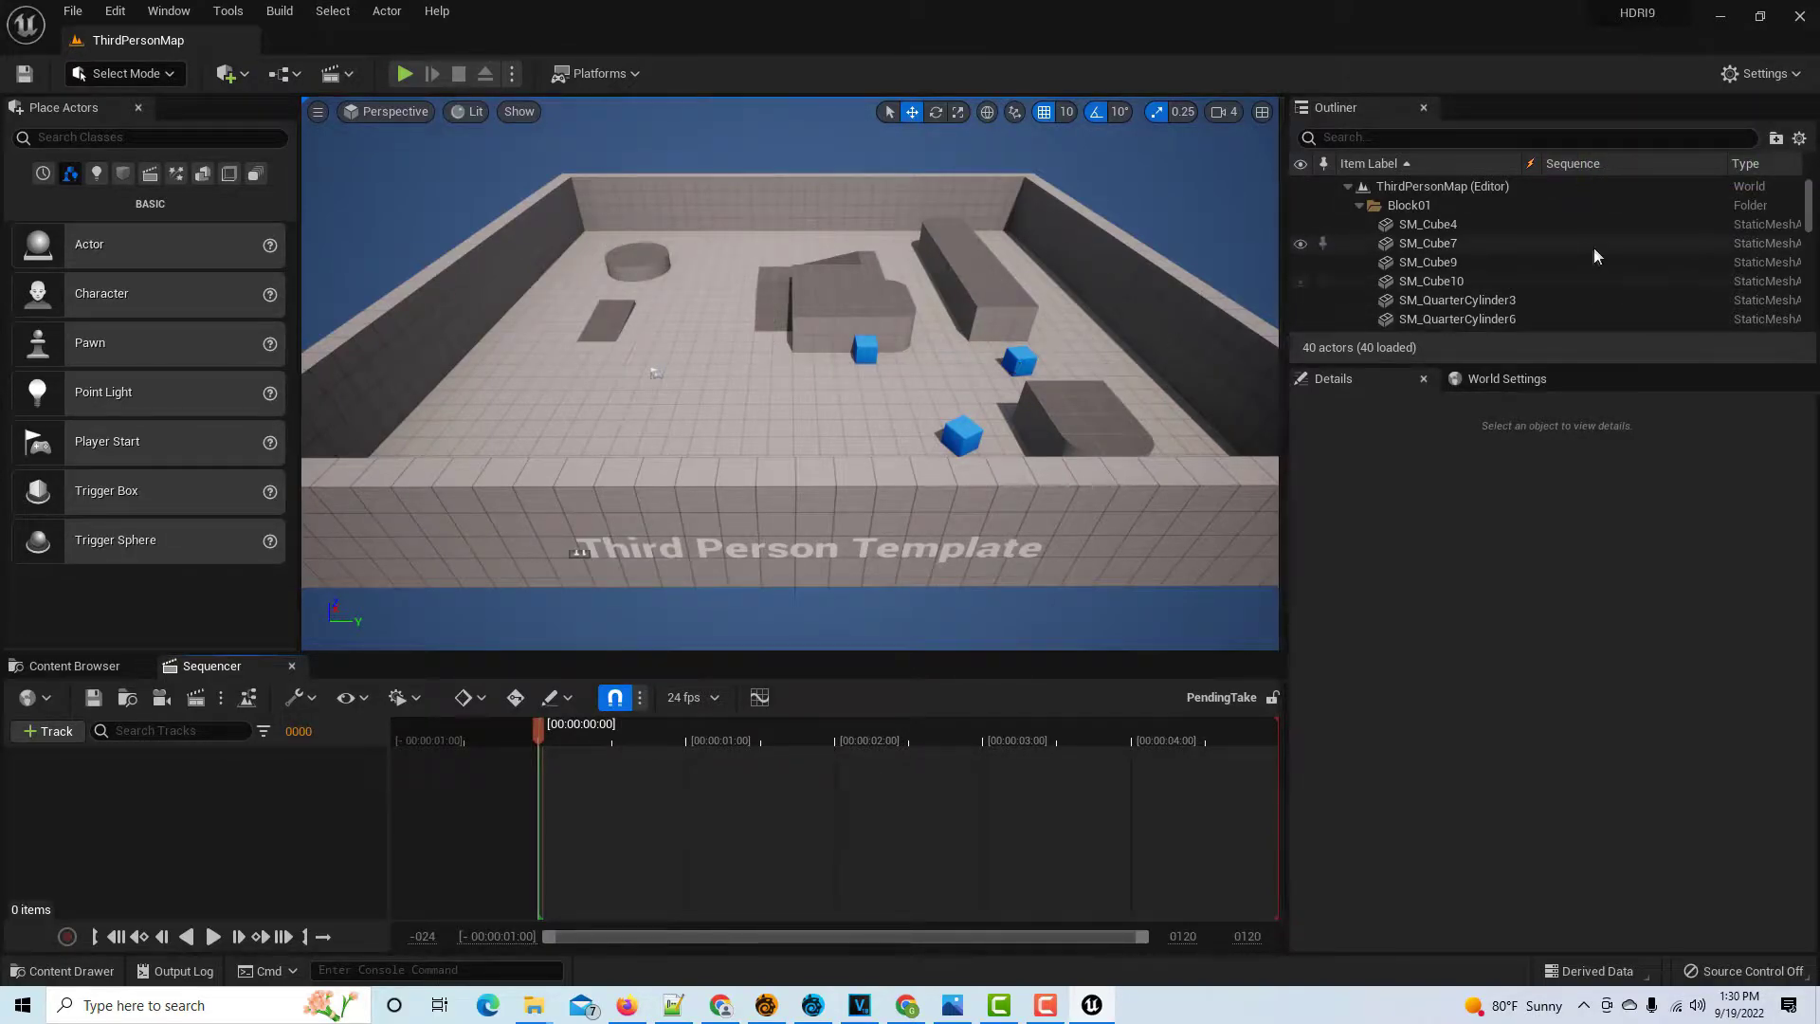
Delete the twelve block meshes and the four meshes from SM_Cube11 through SM_QuarterCylinder5
click(1469, 222)
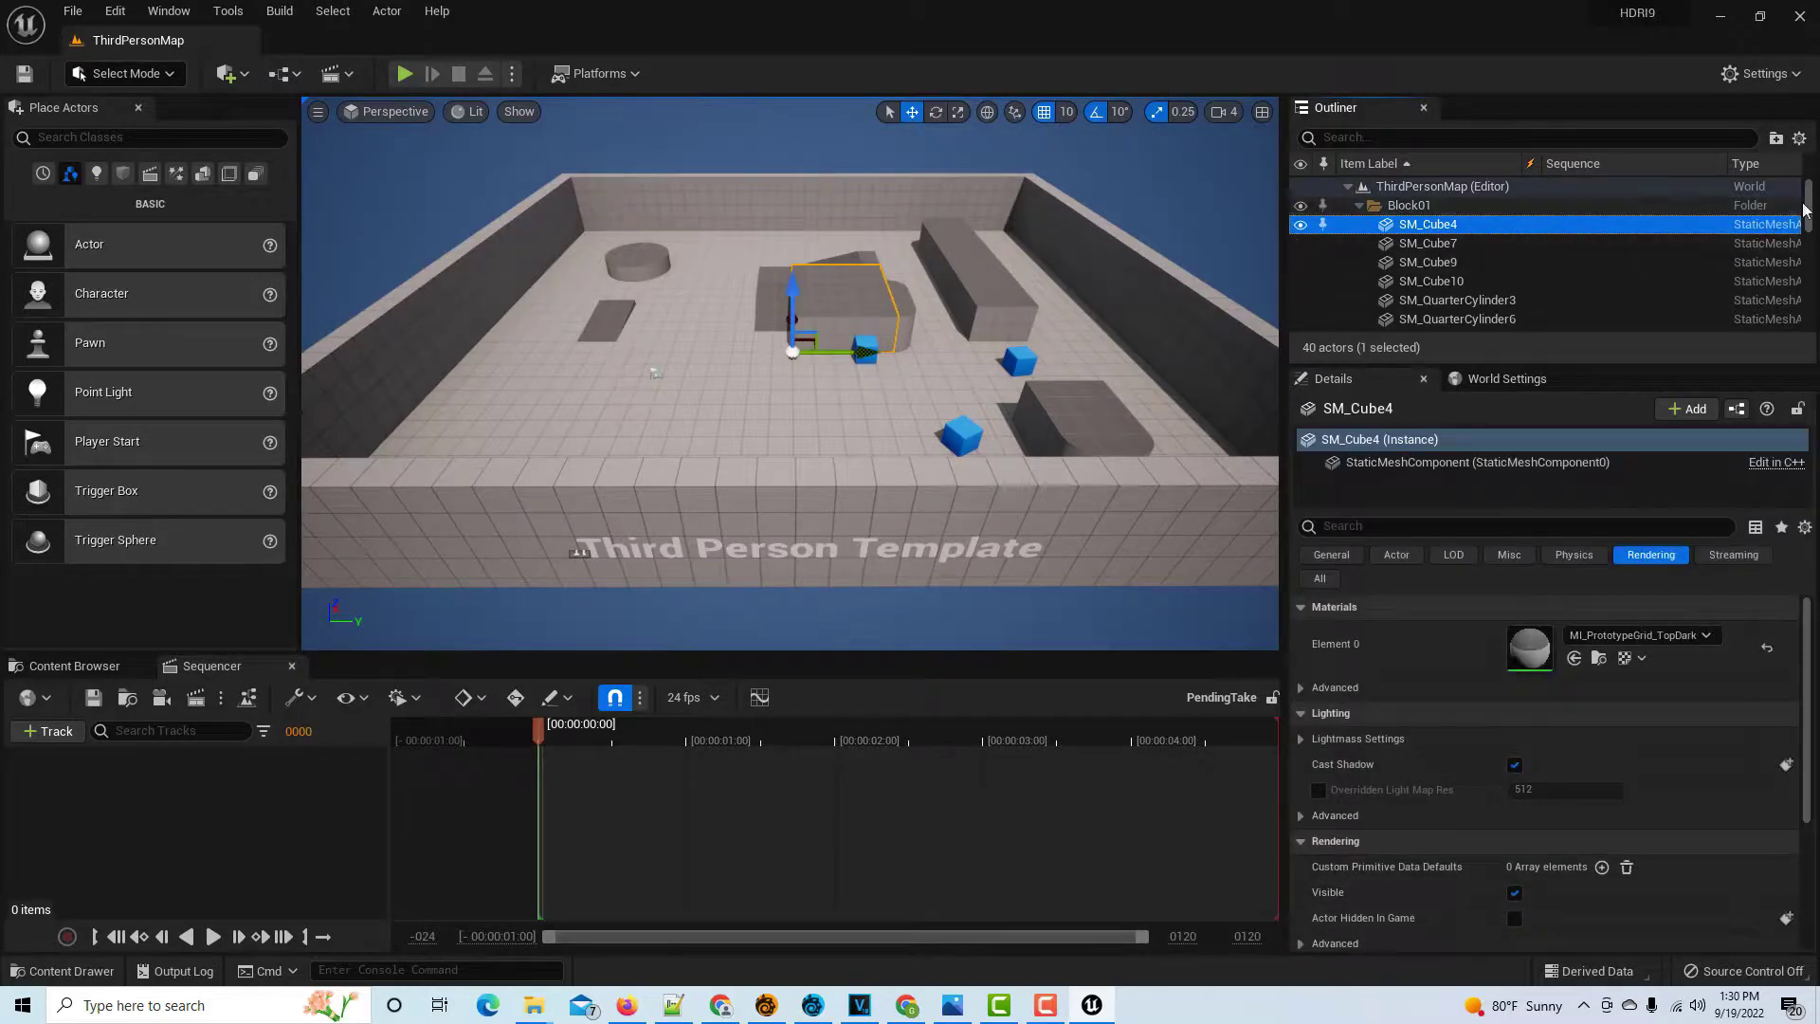
scroll(1811, 237, down, 3)
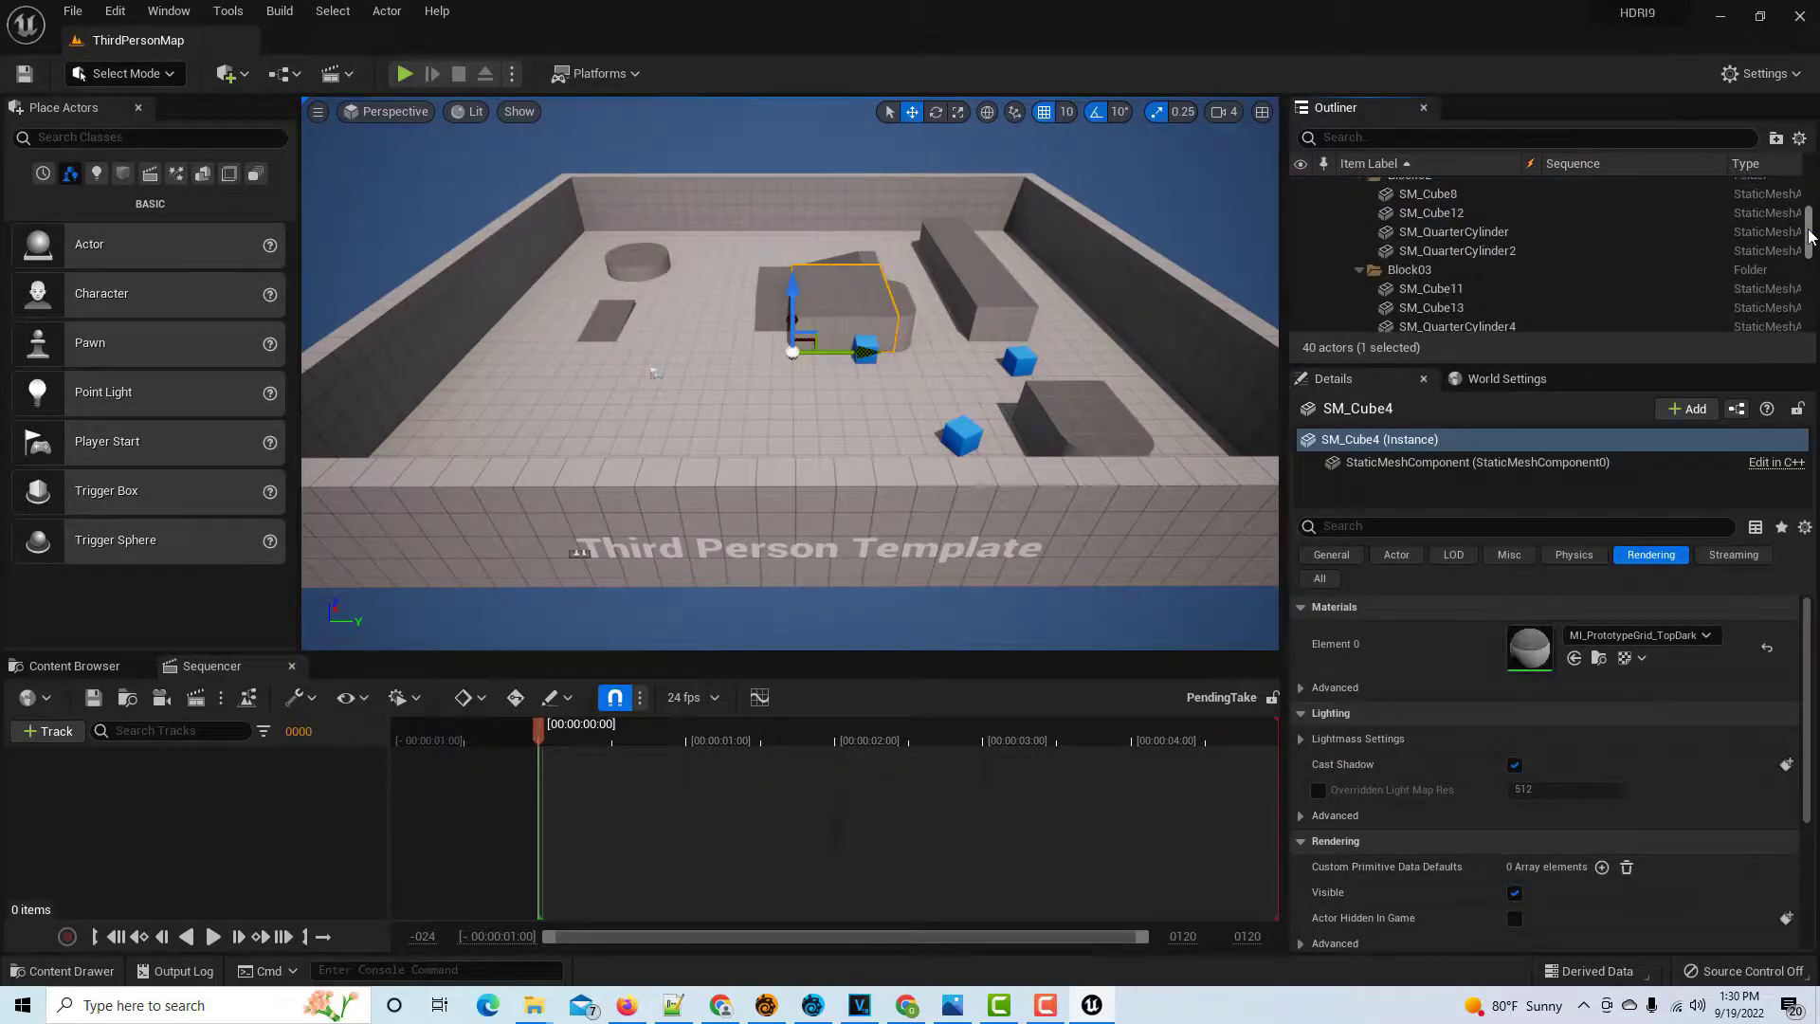
shift+click(1481, 248)
key(Delete)
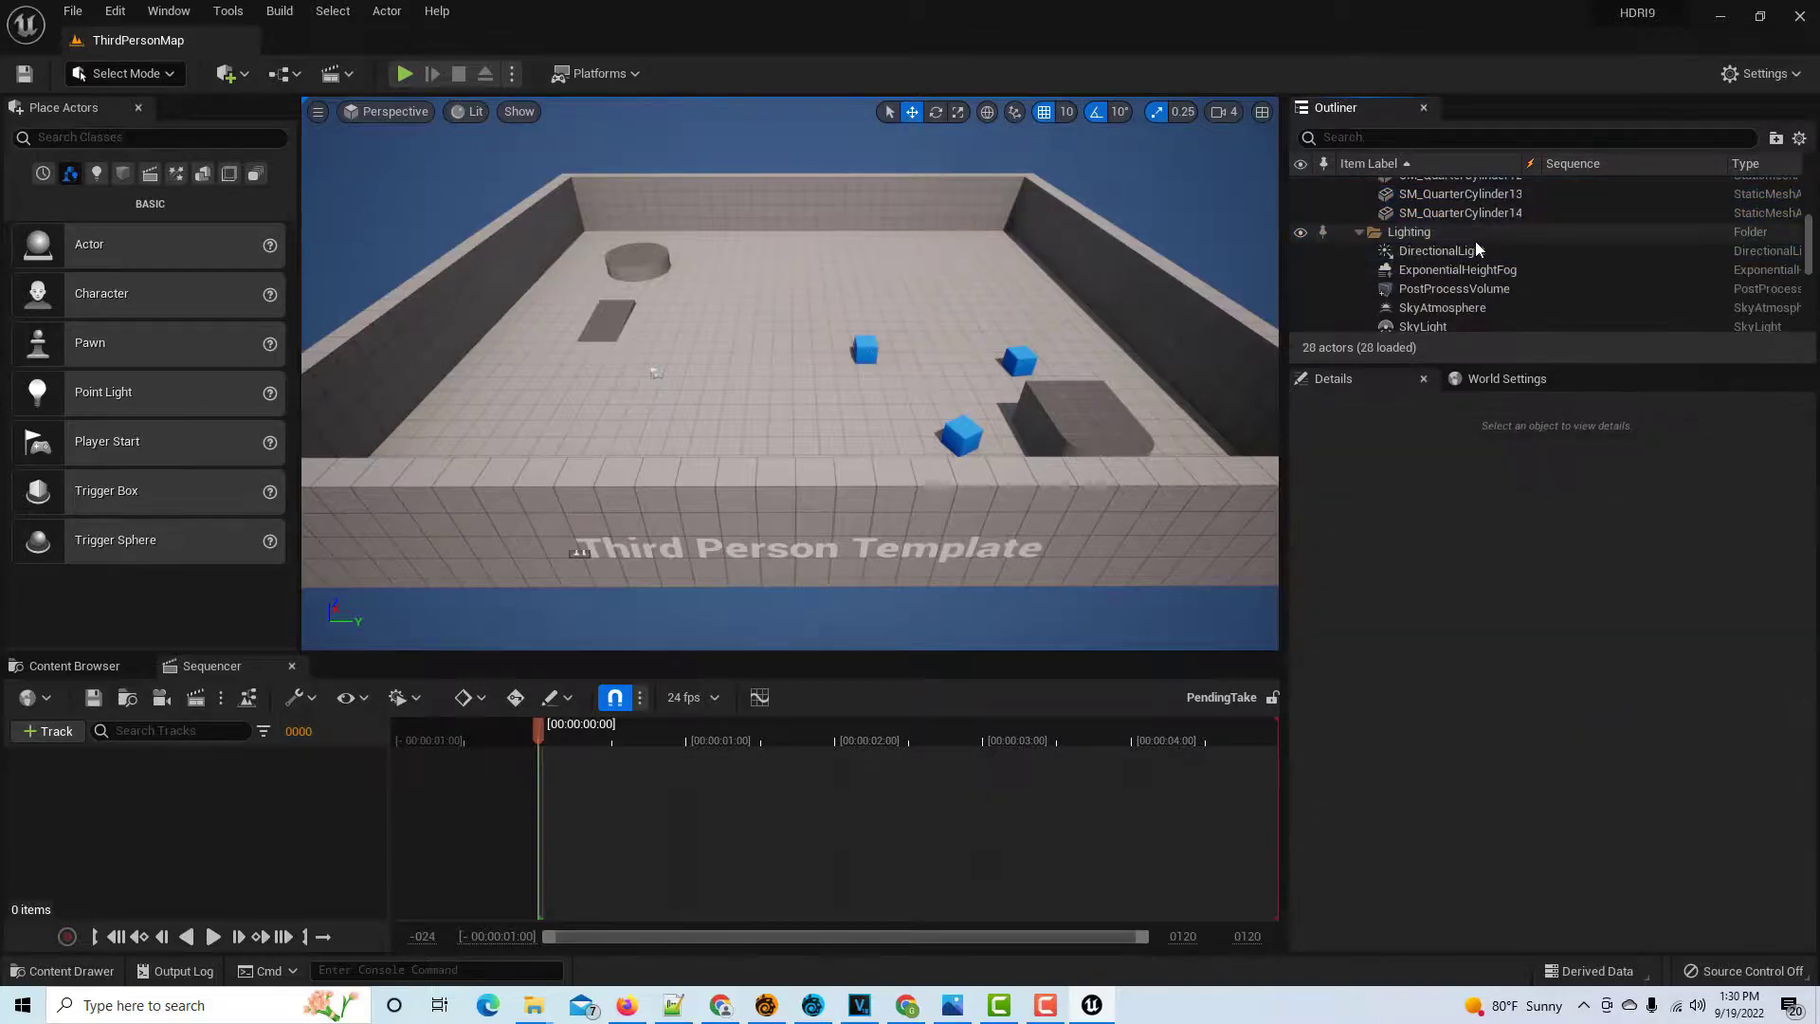
click(1441, 215)
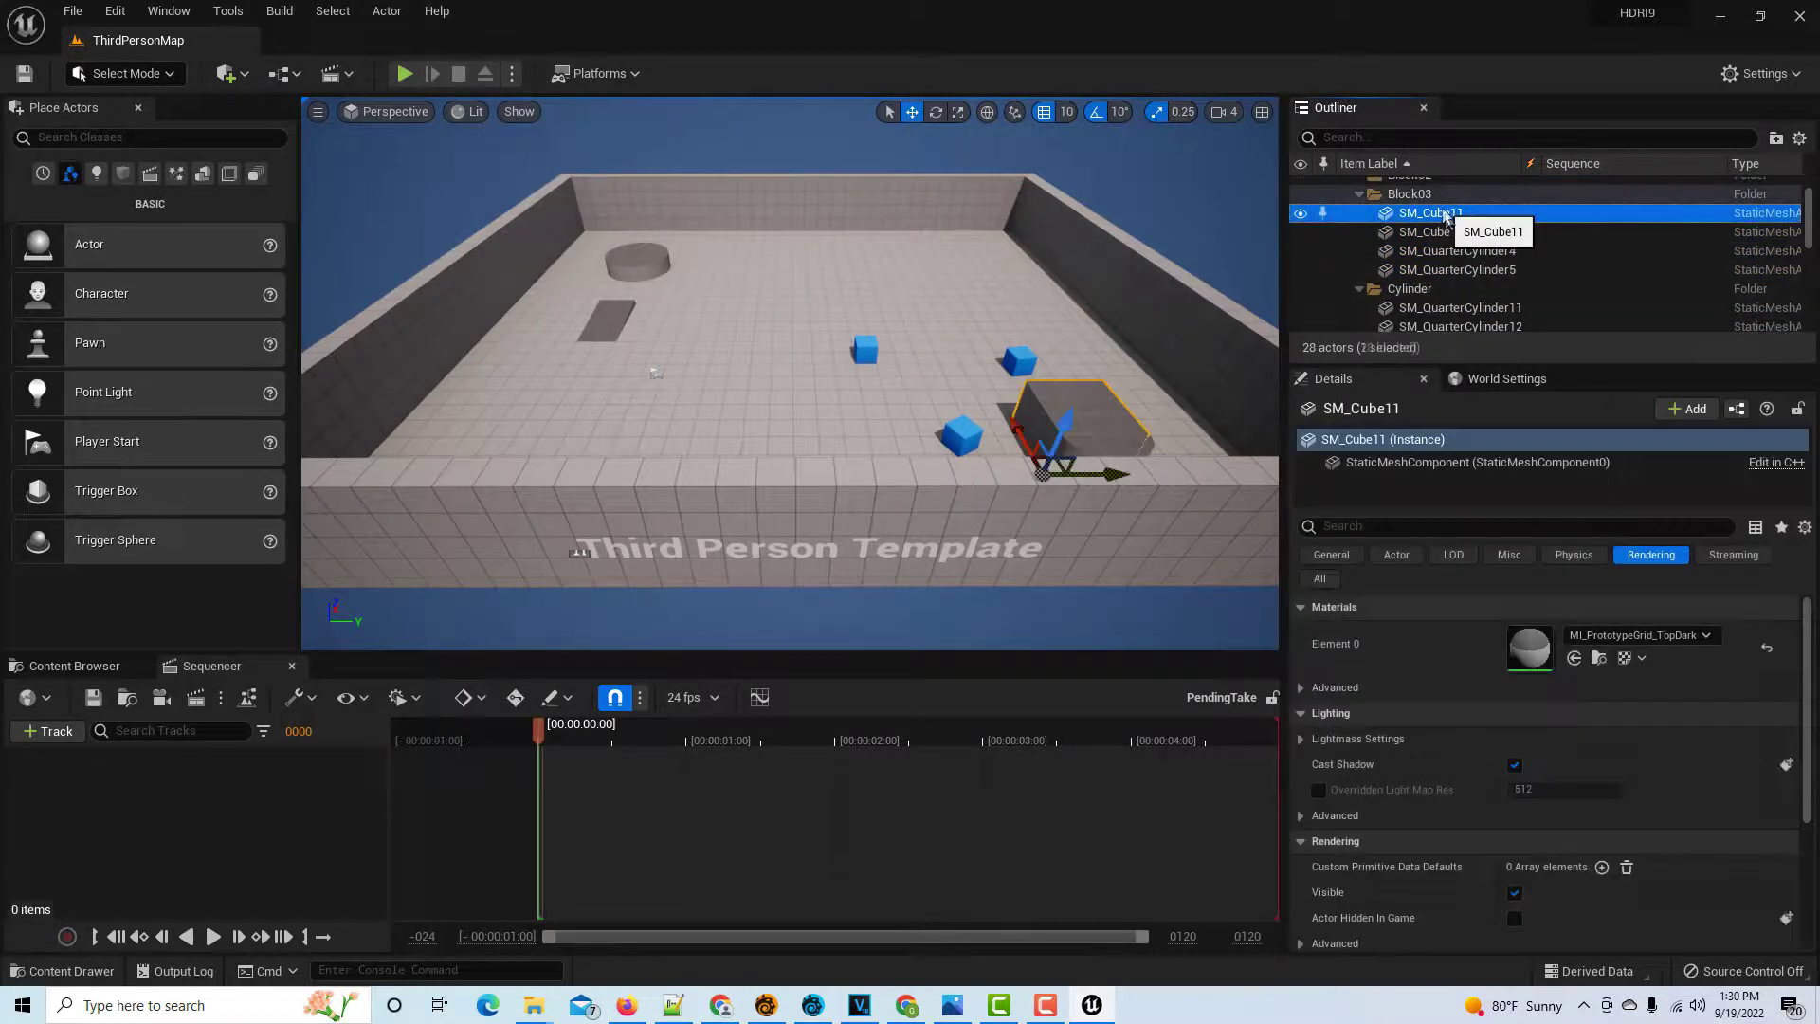
shift+click(1485, 269)
key(Delete)
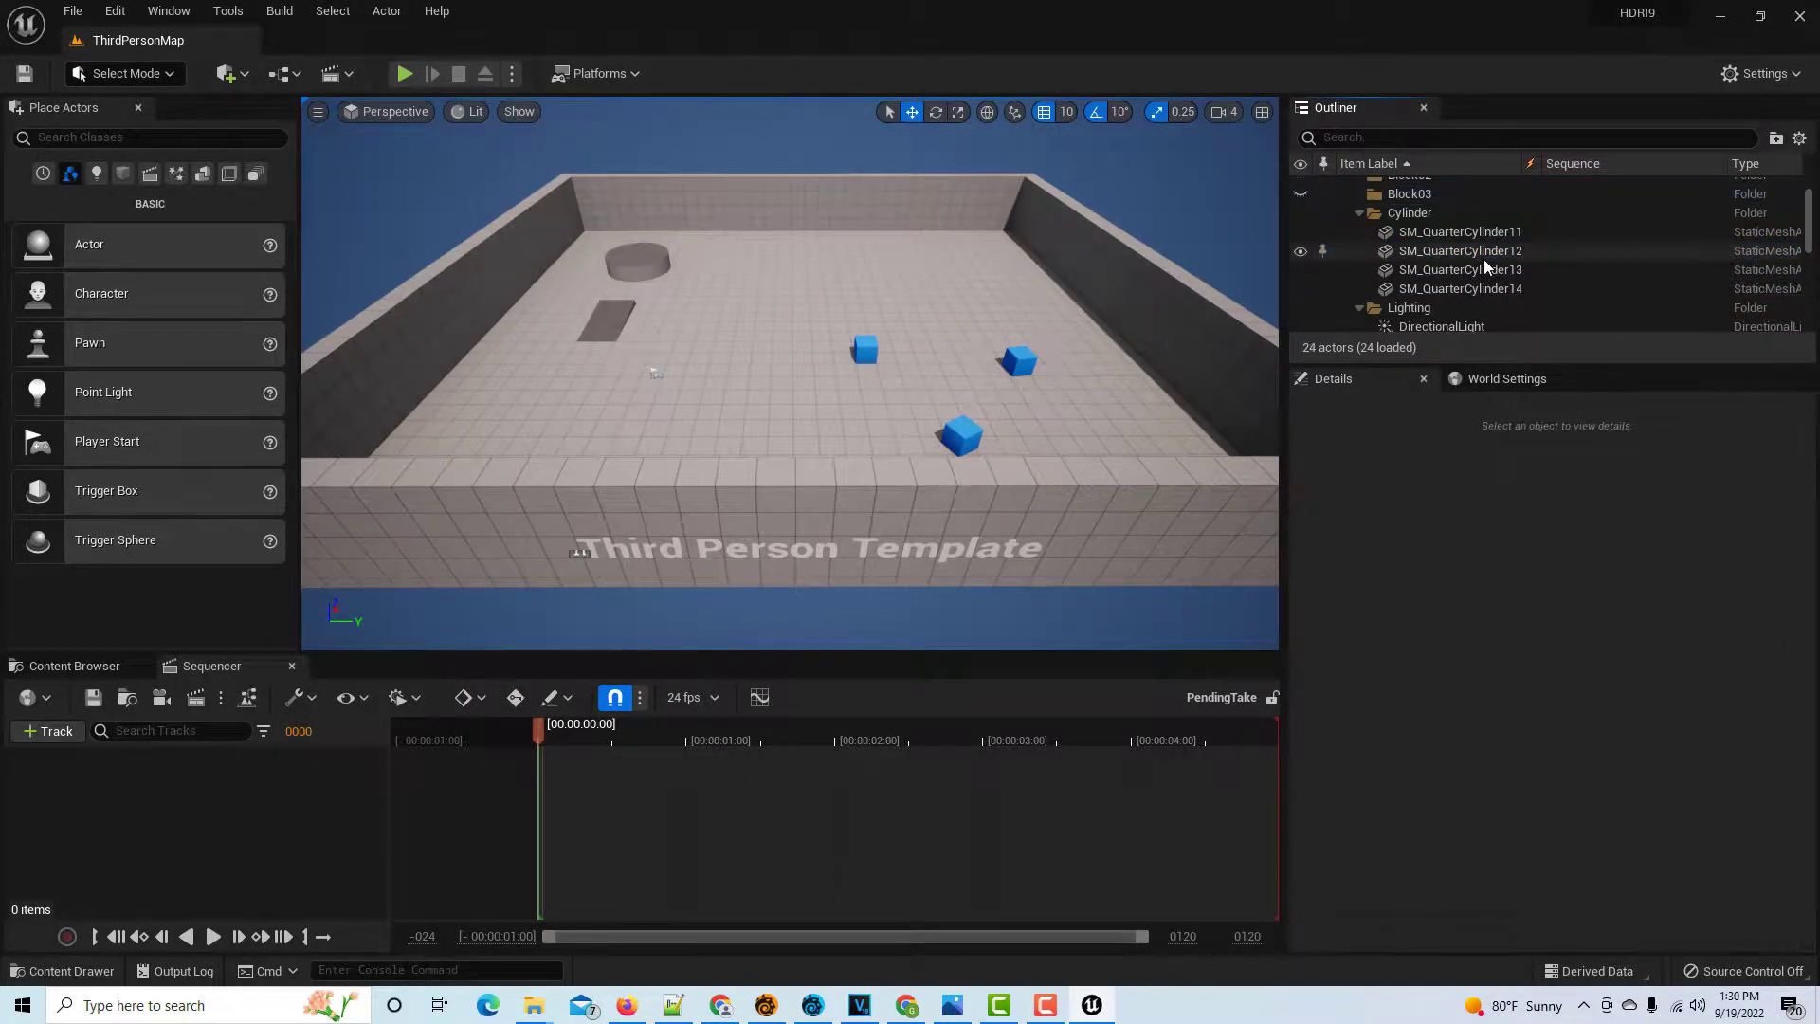
Delete quarter cylinders 11–14 and the four surrounding walls SM_Cube2 through SM_Cube6
click(1479, 232)
shift+click(1498, 289)
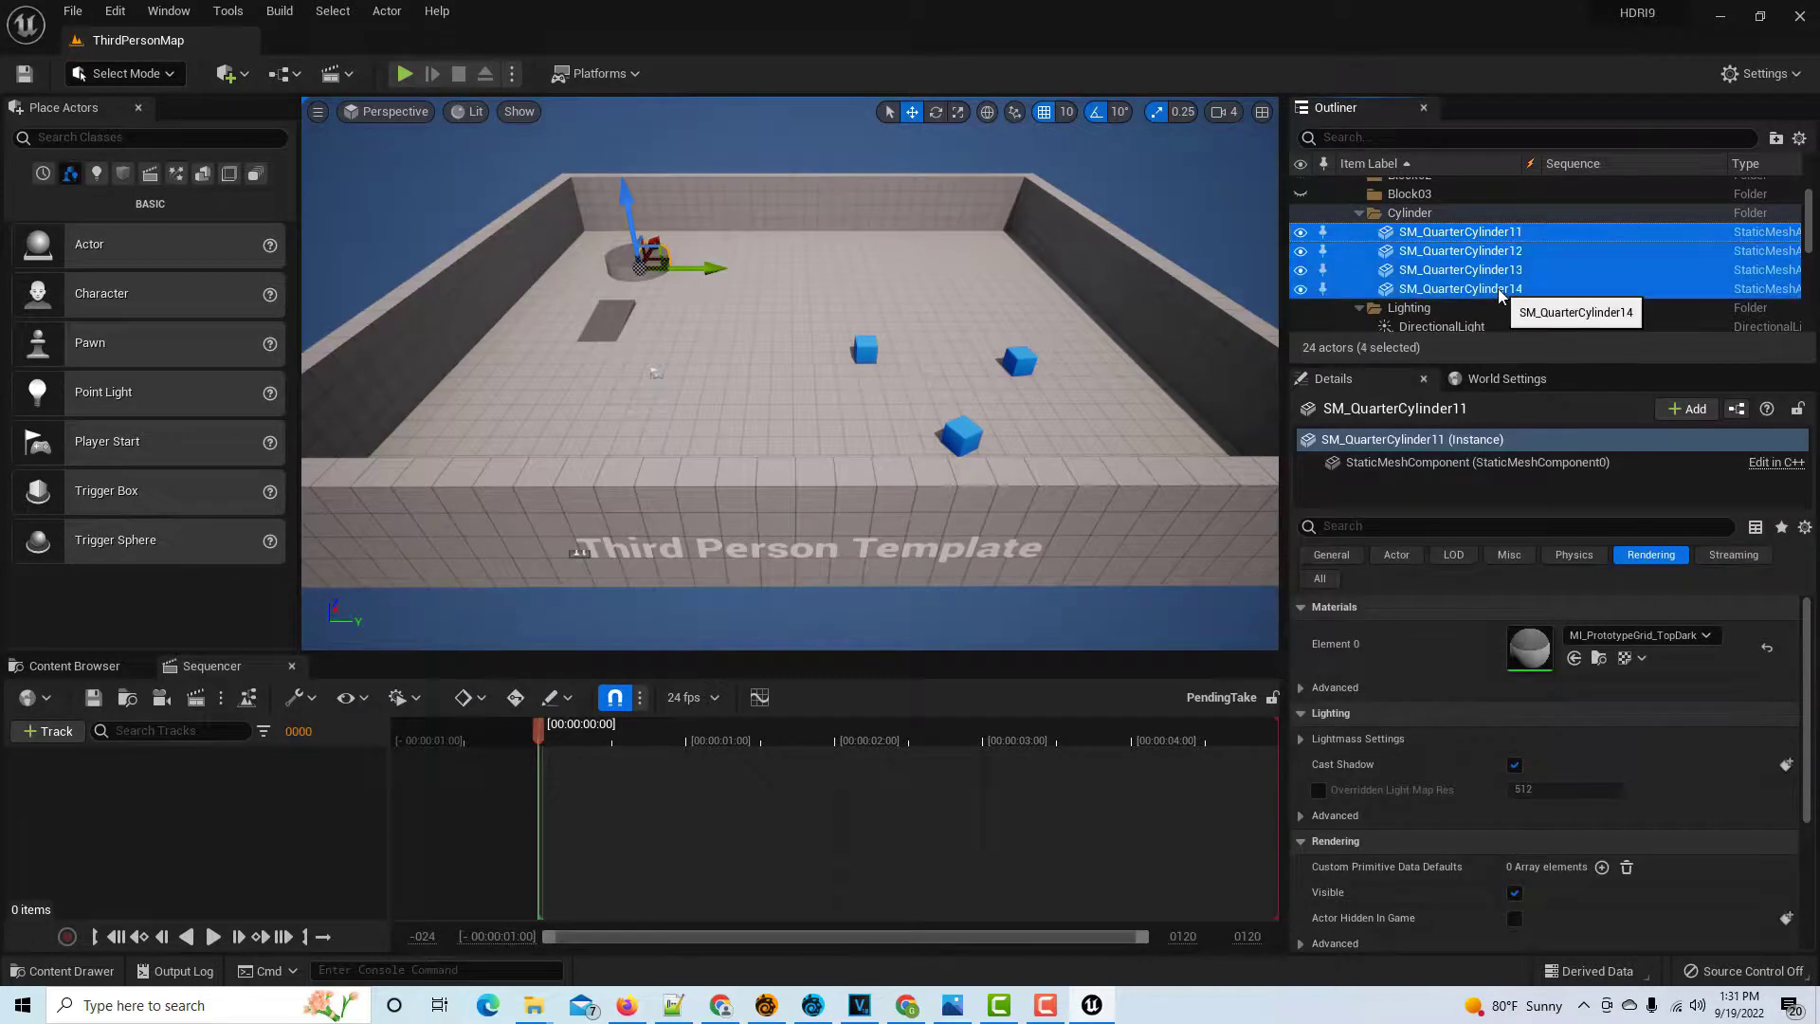
key(Delete)
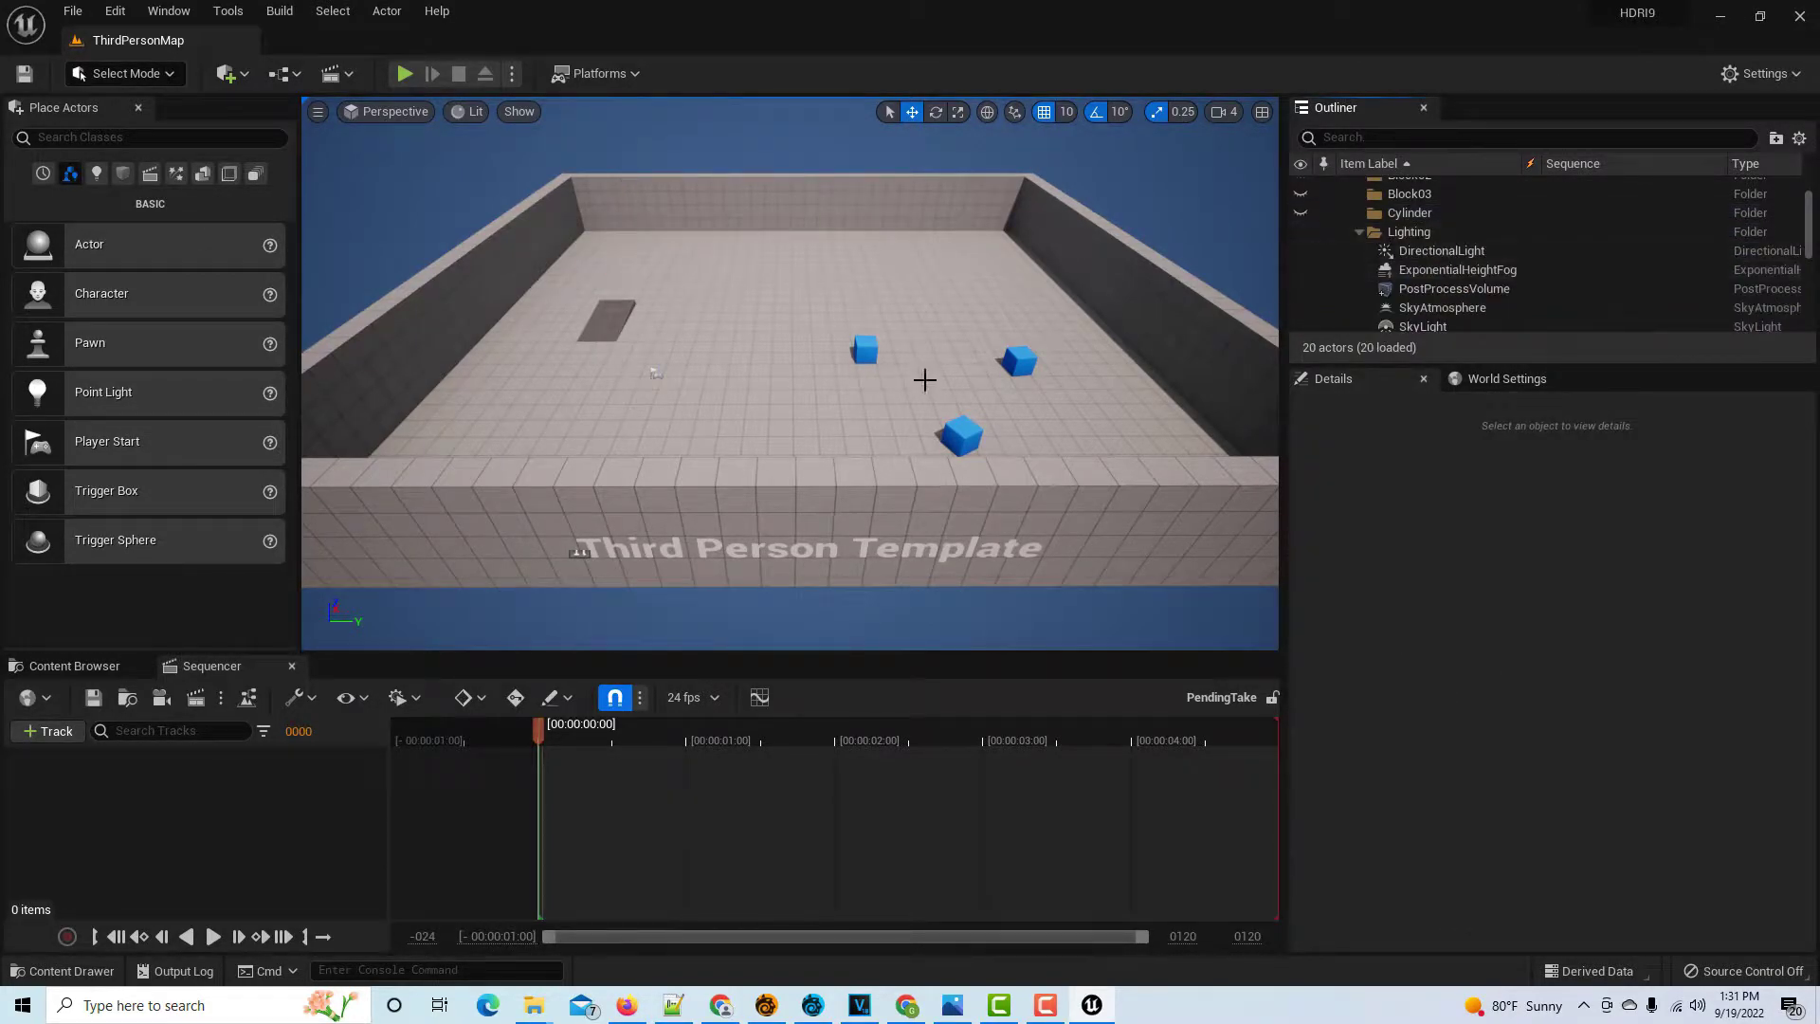
scroll(1556, 232, down, 4)
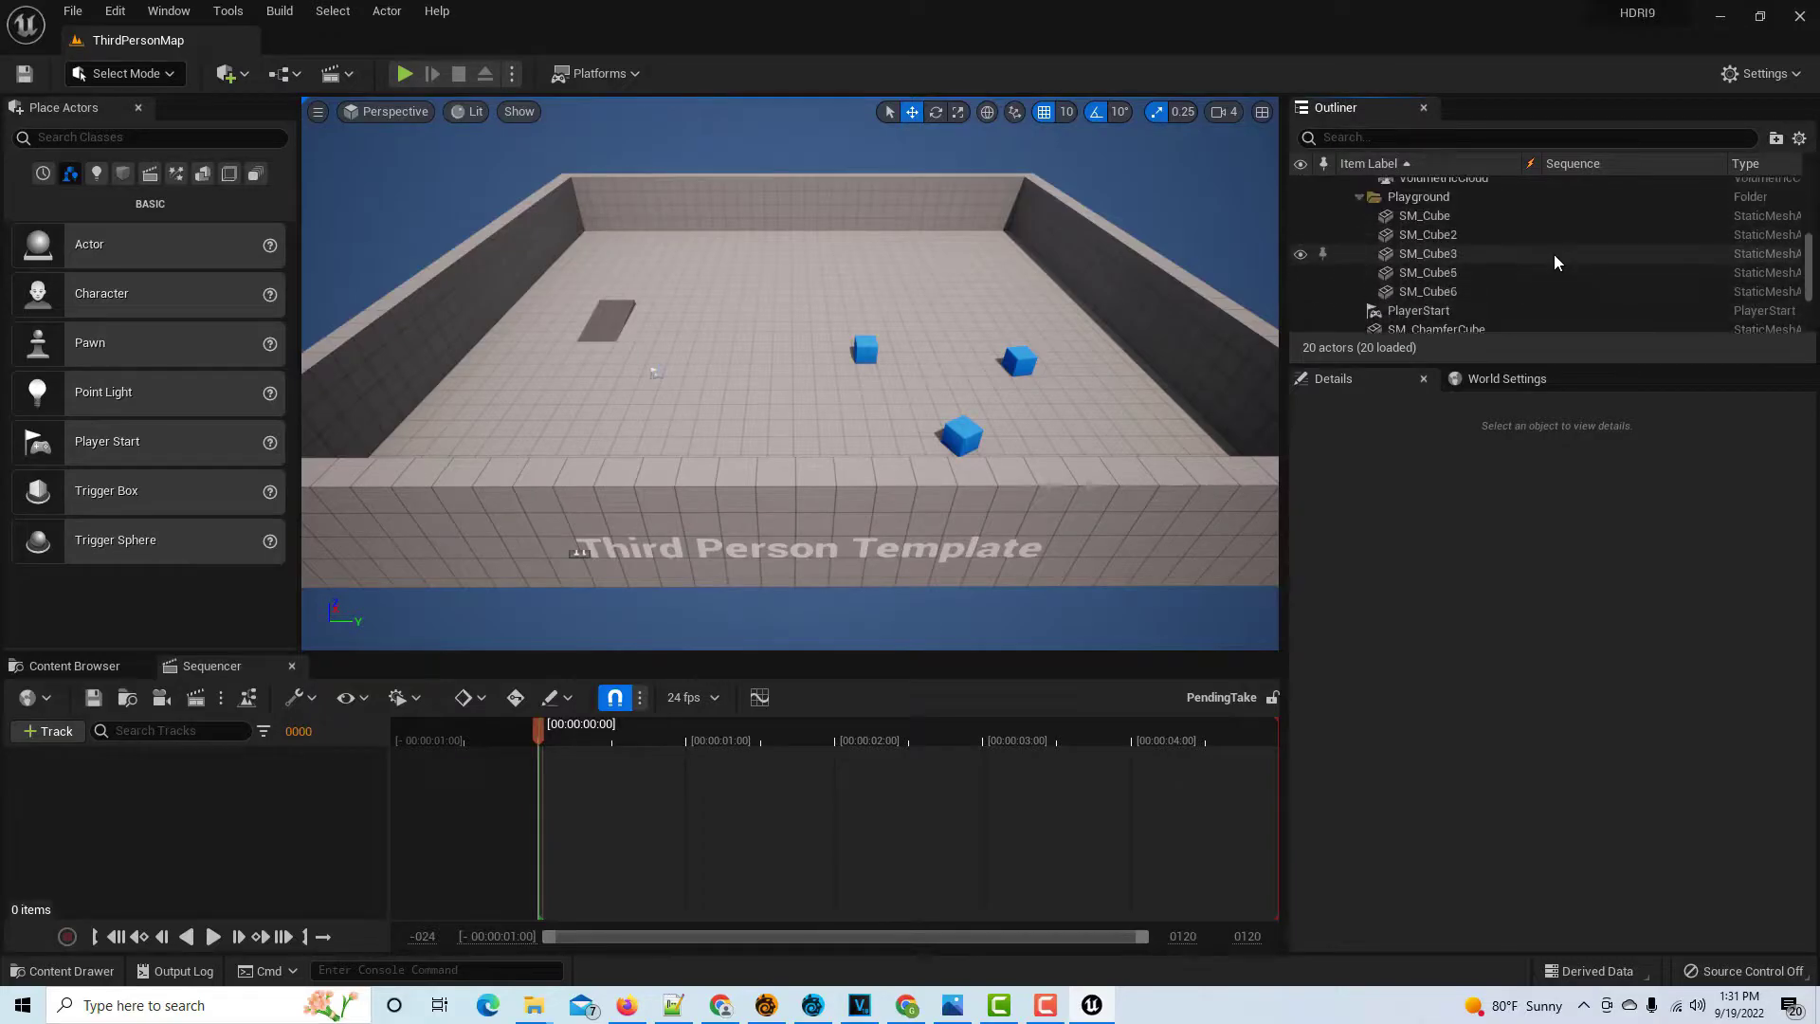
click(1465, 242)
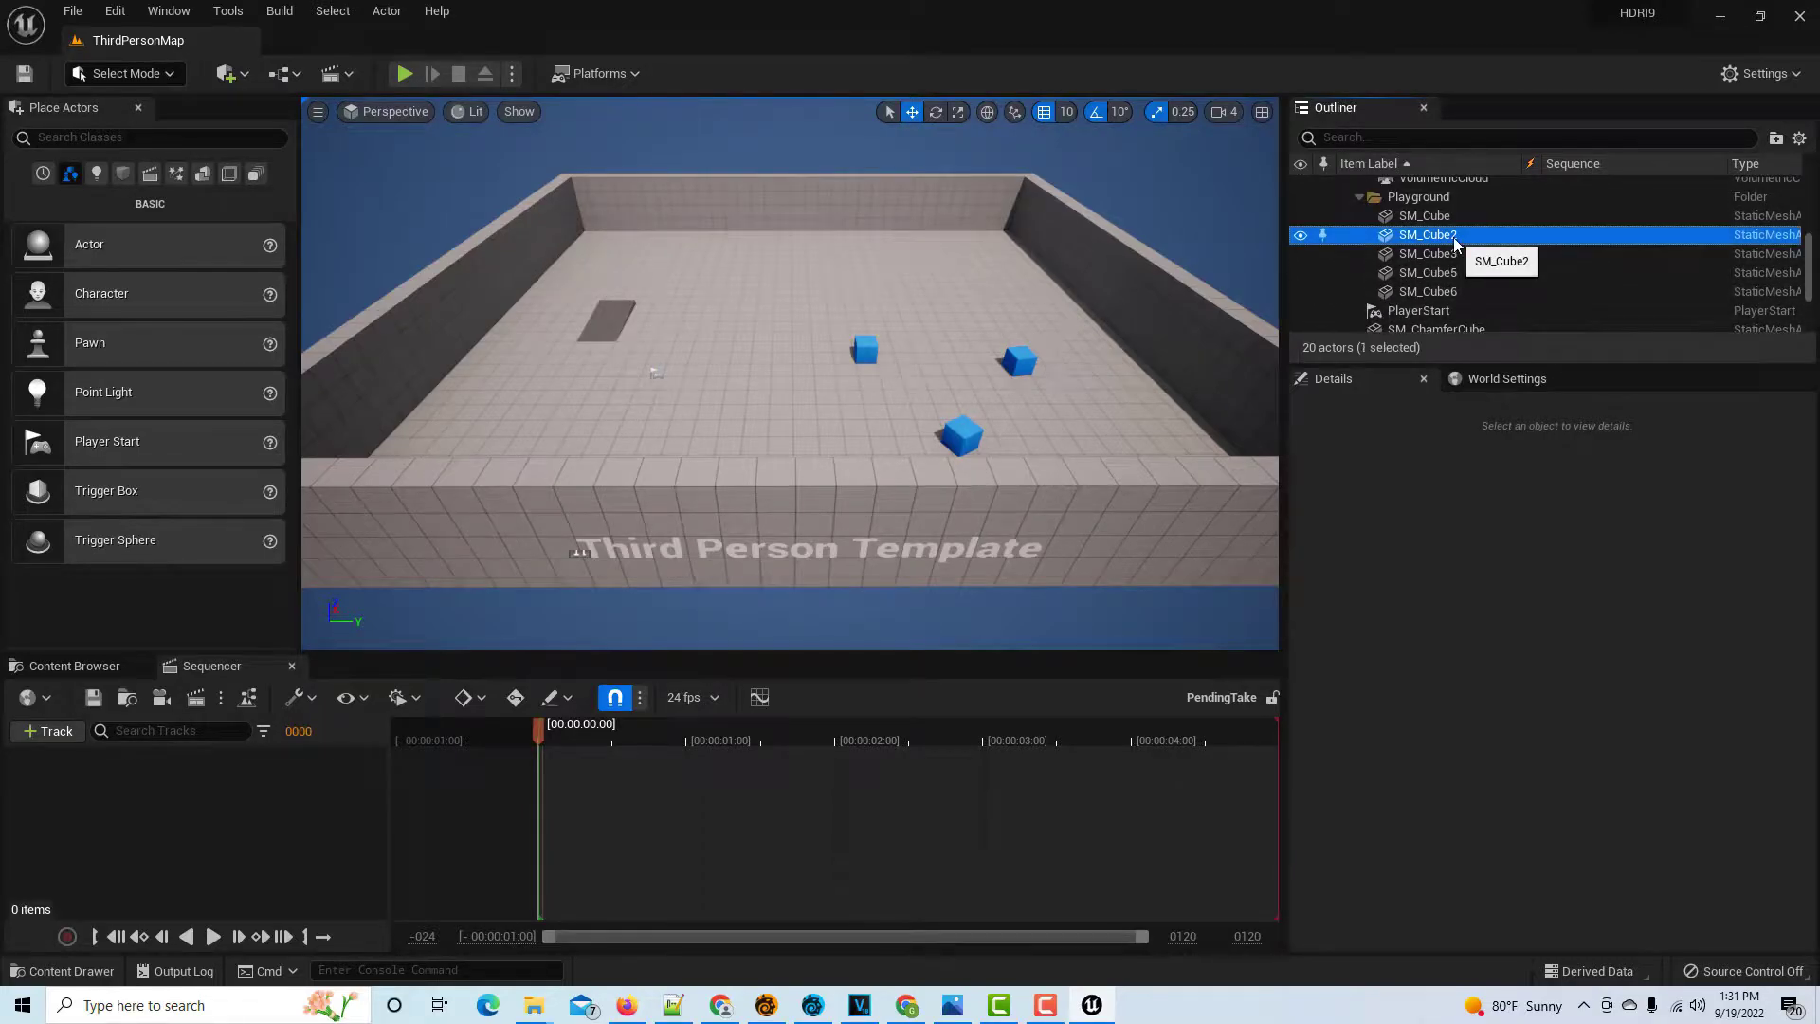
shift+click(1458, 291)
key(Delete)
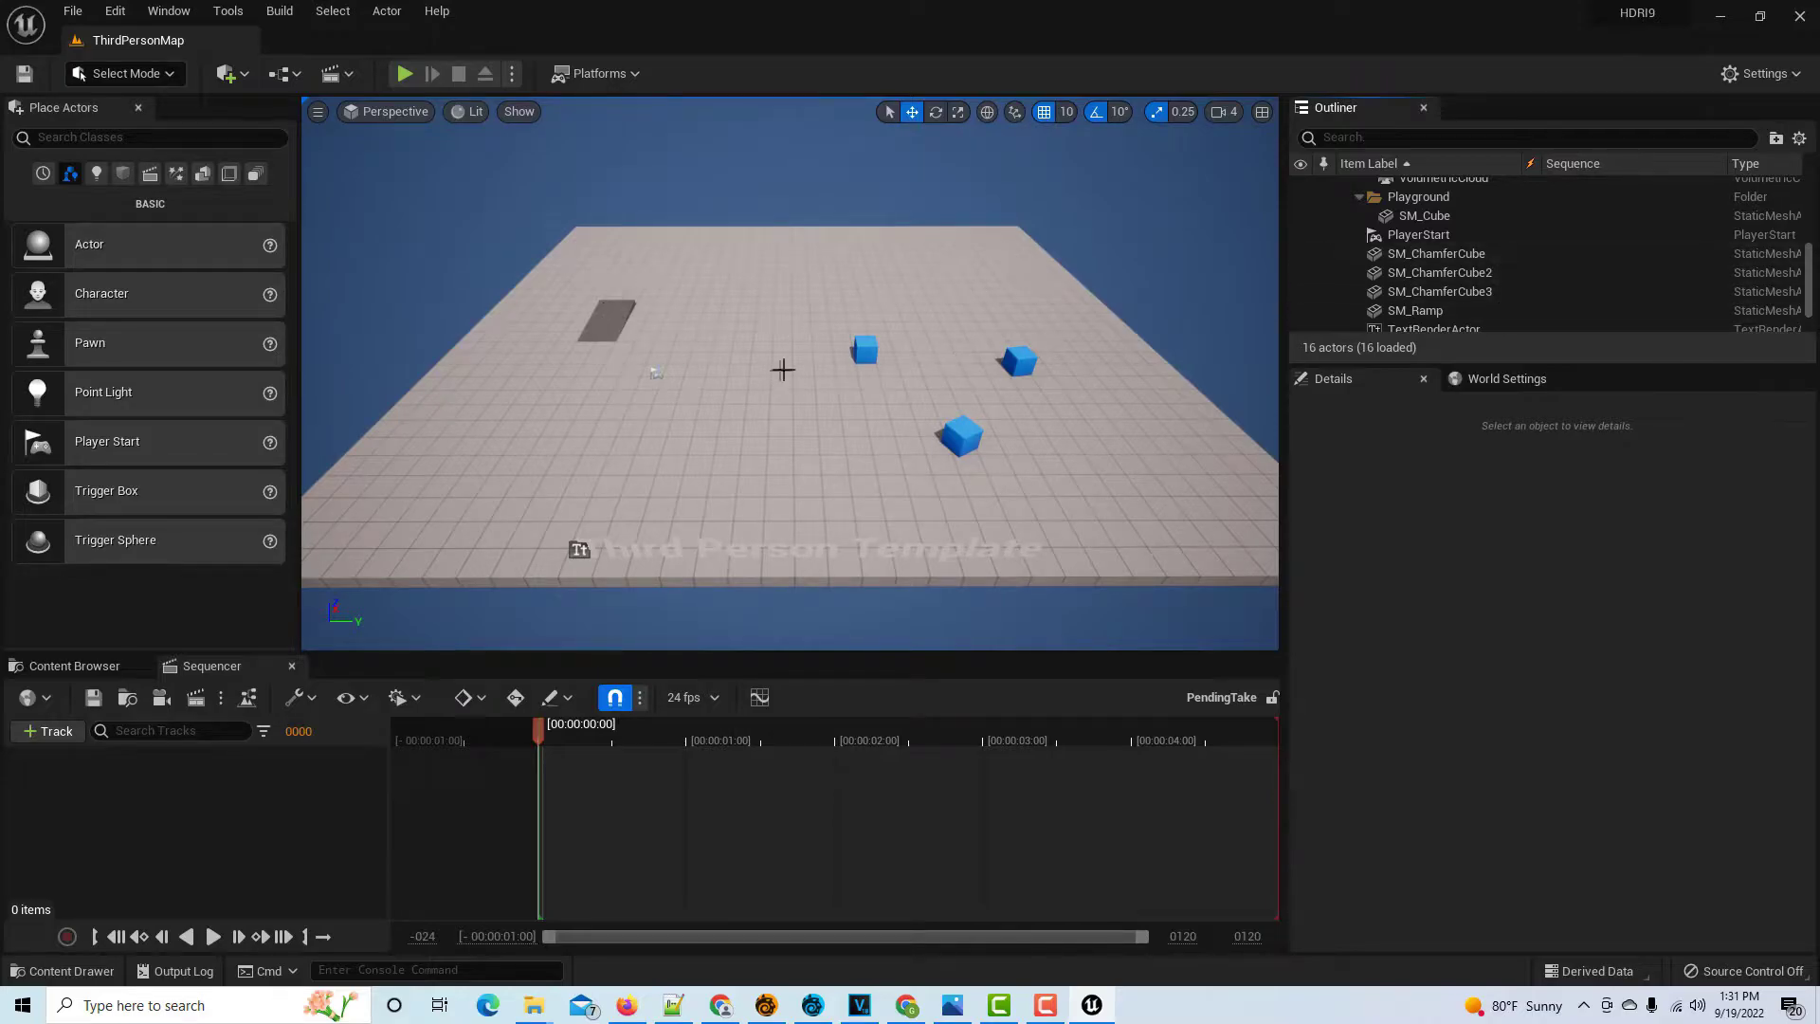
Delete the ramp and three chamfer cubes, then play the level
click(616, 311)
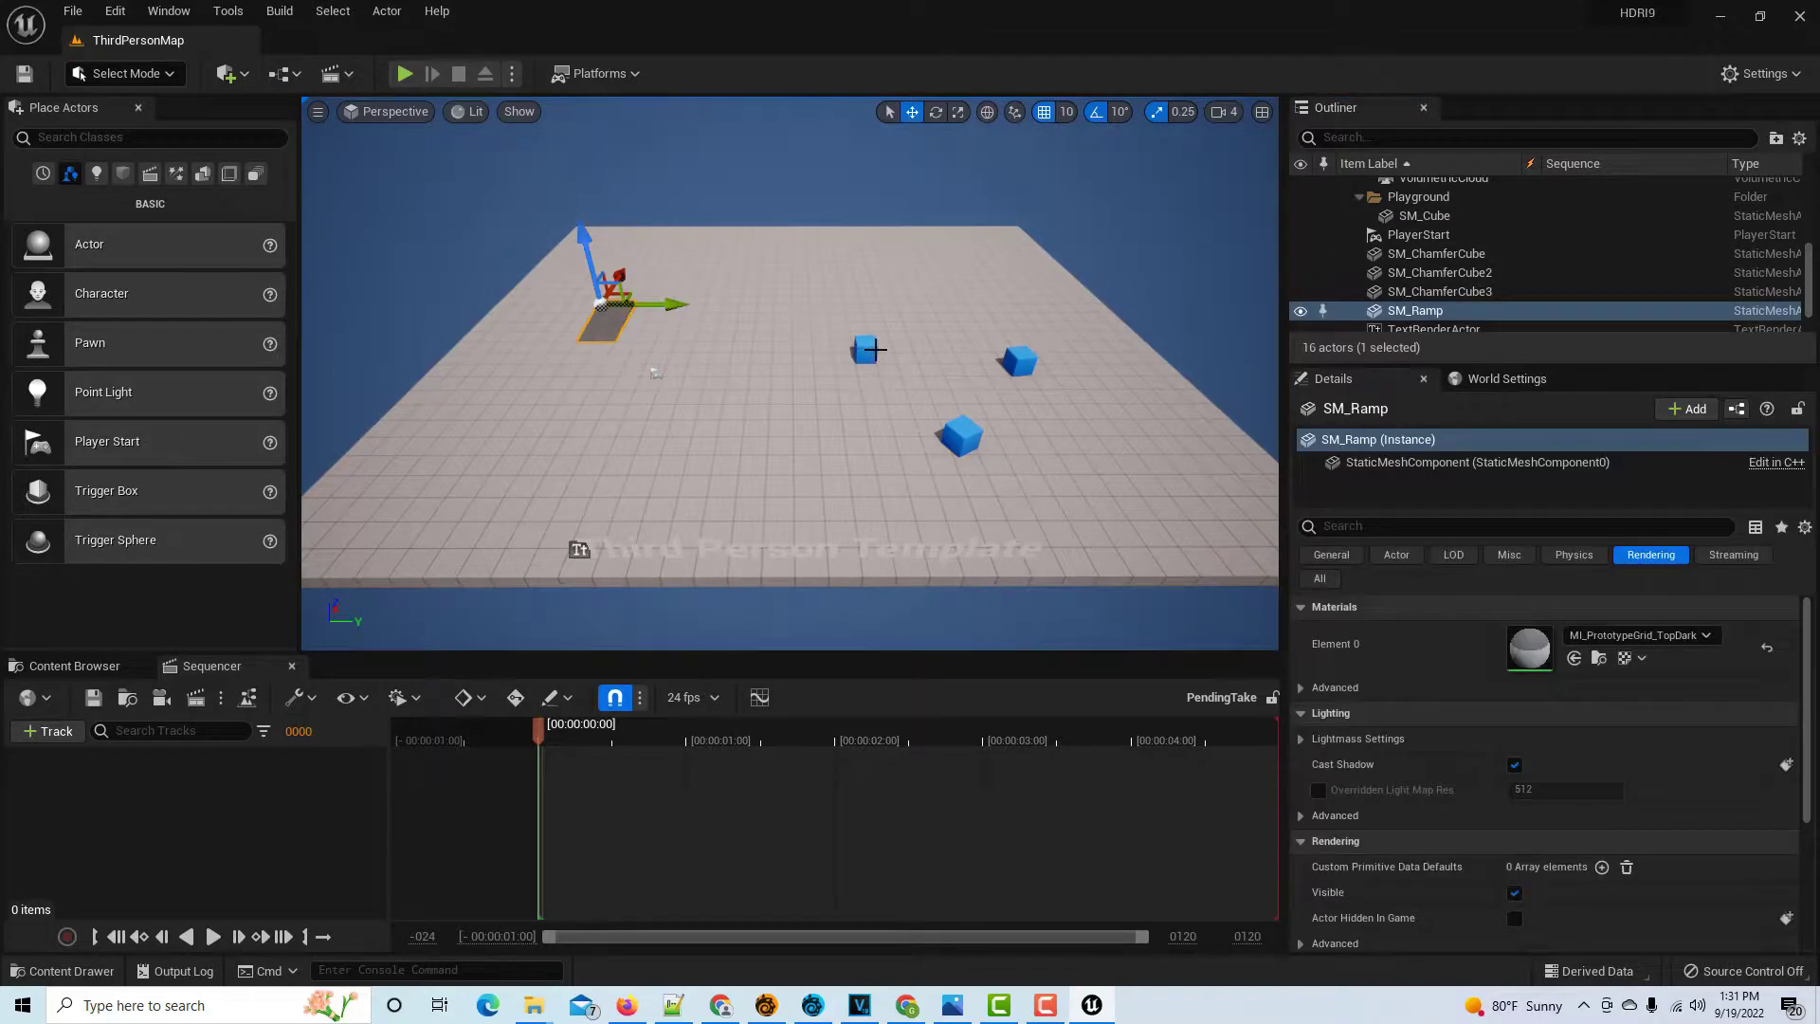
ctrl+click(864, 349)
ctrl+click(1025, 362)
ctrl+click(977, 440)
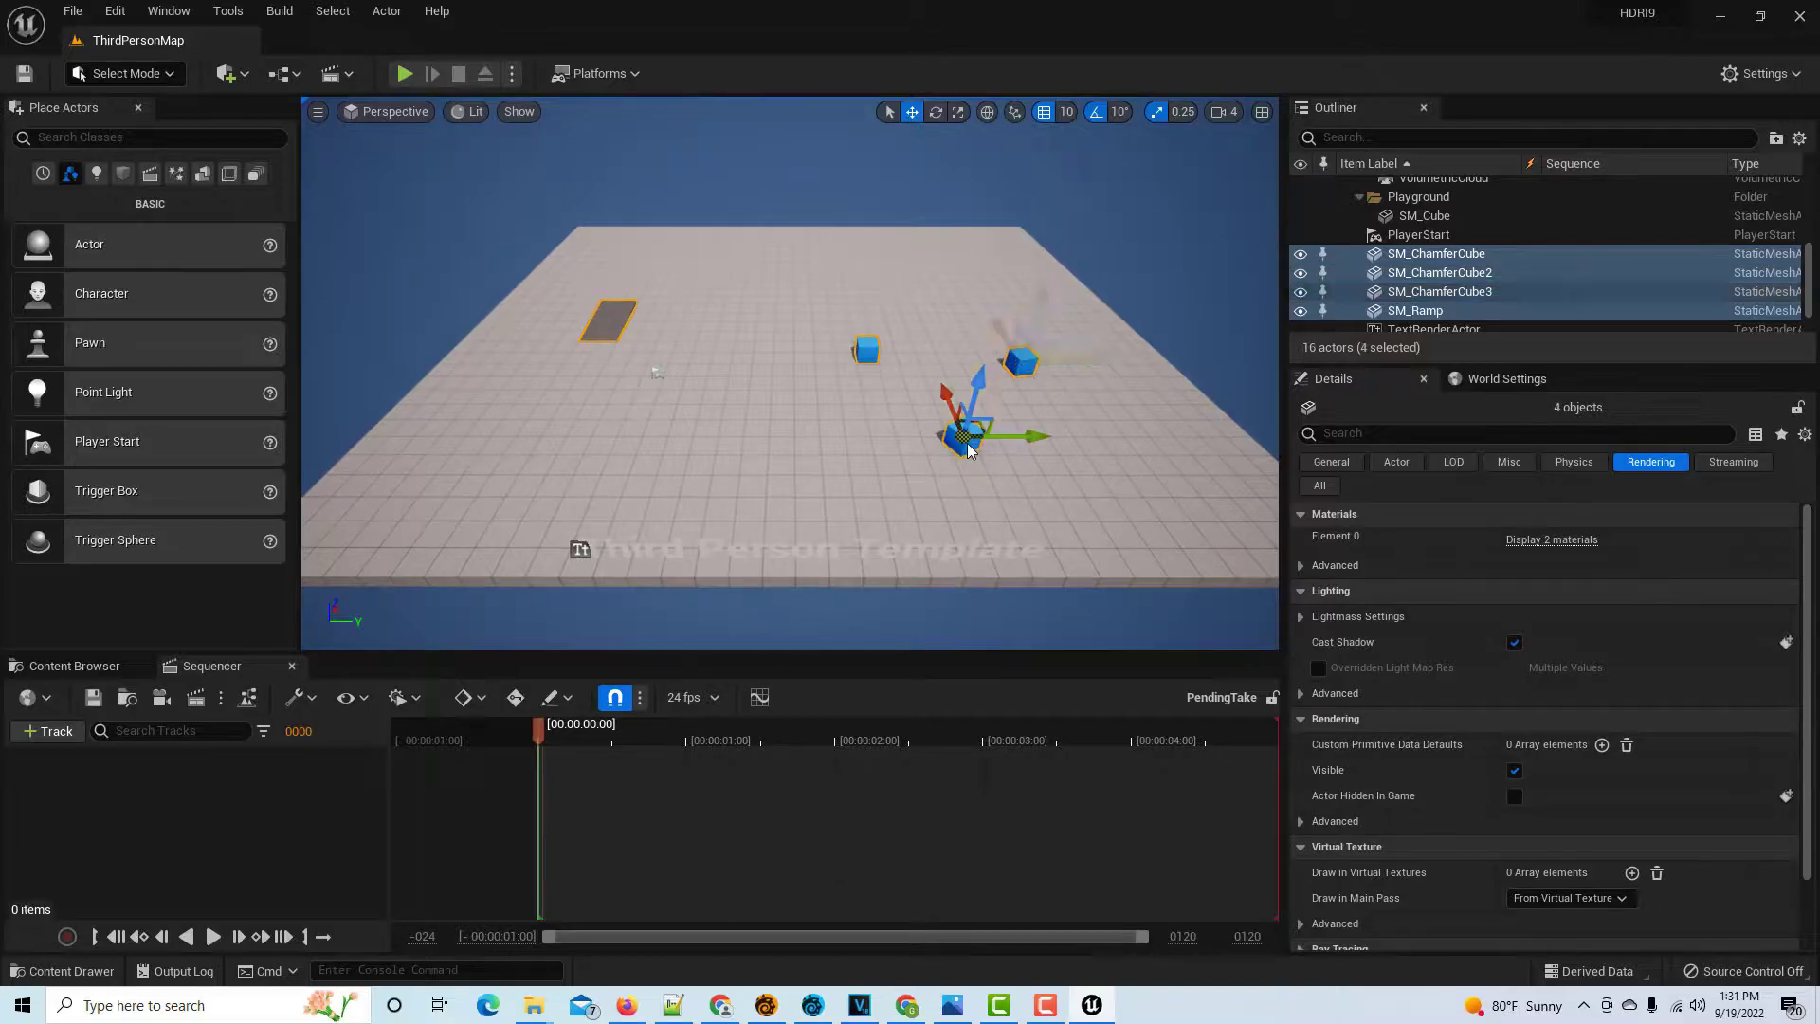
key(Delete)
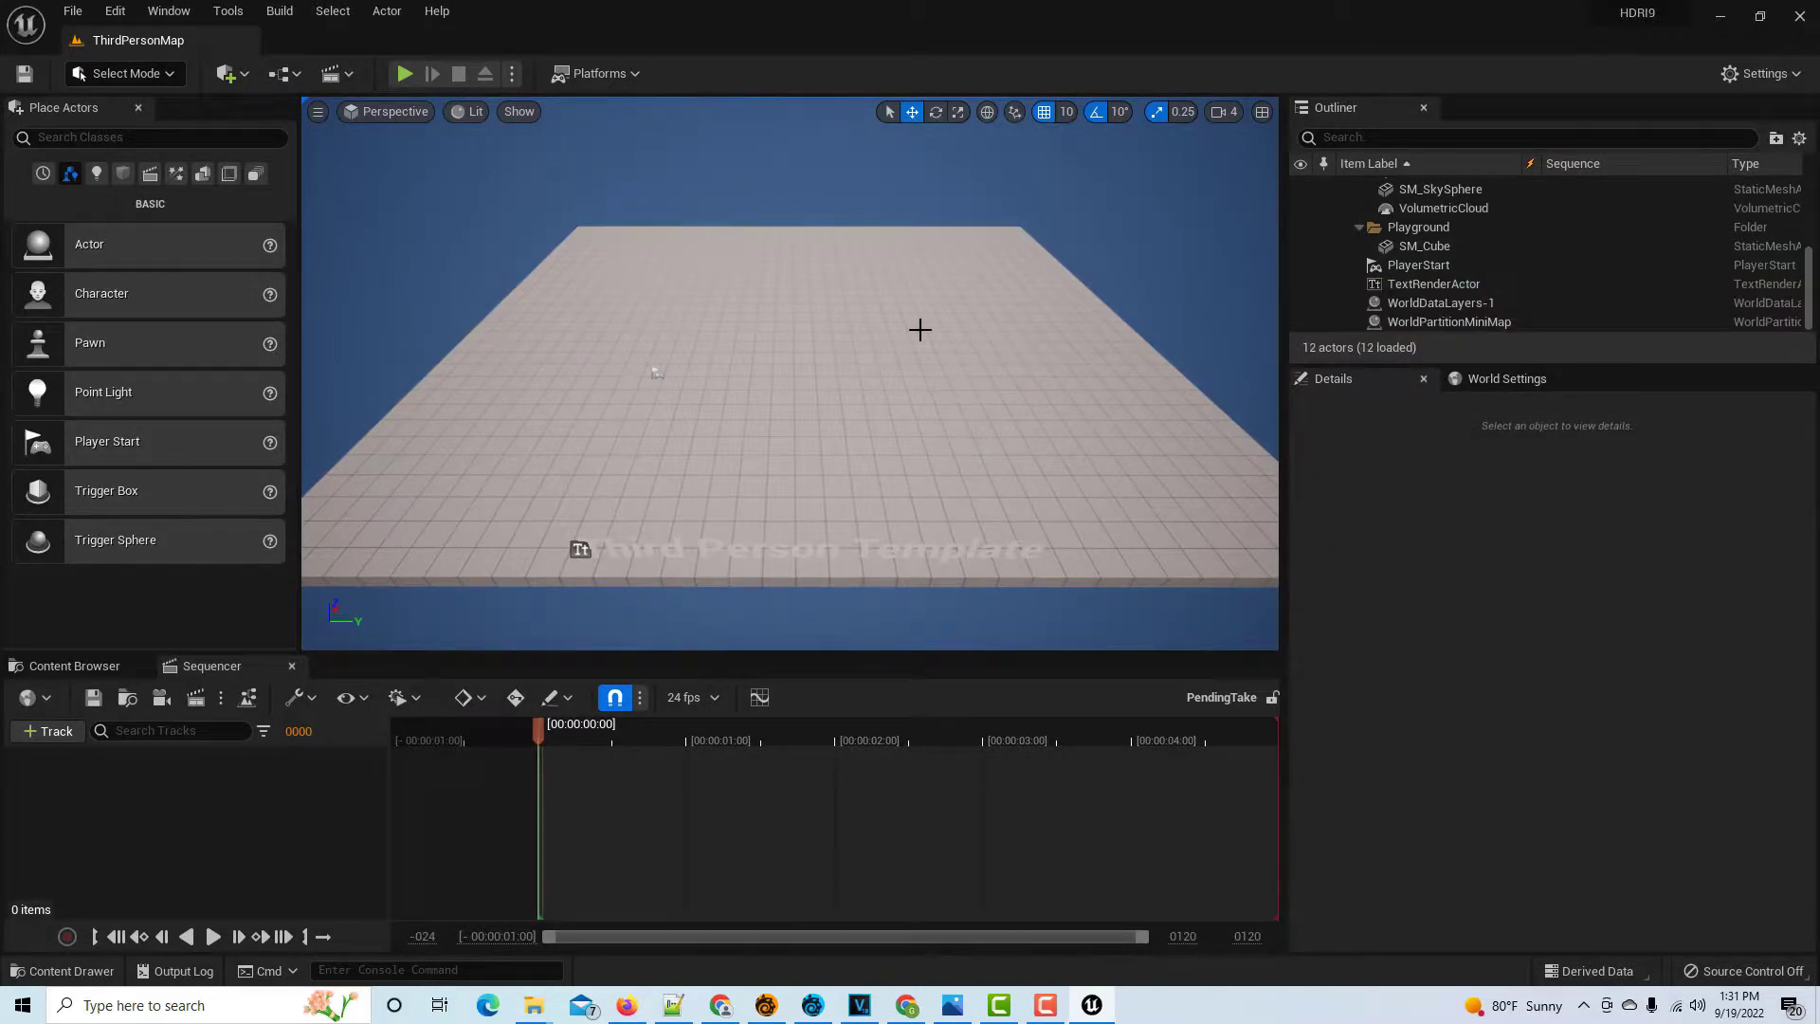
click(408, 74)
key(w)
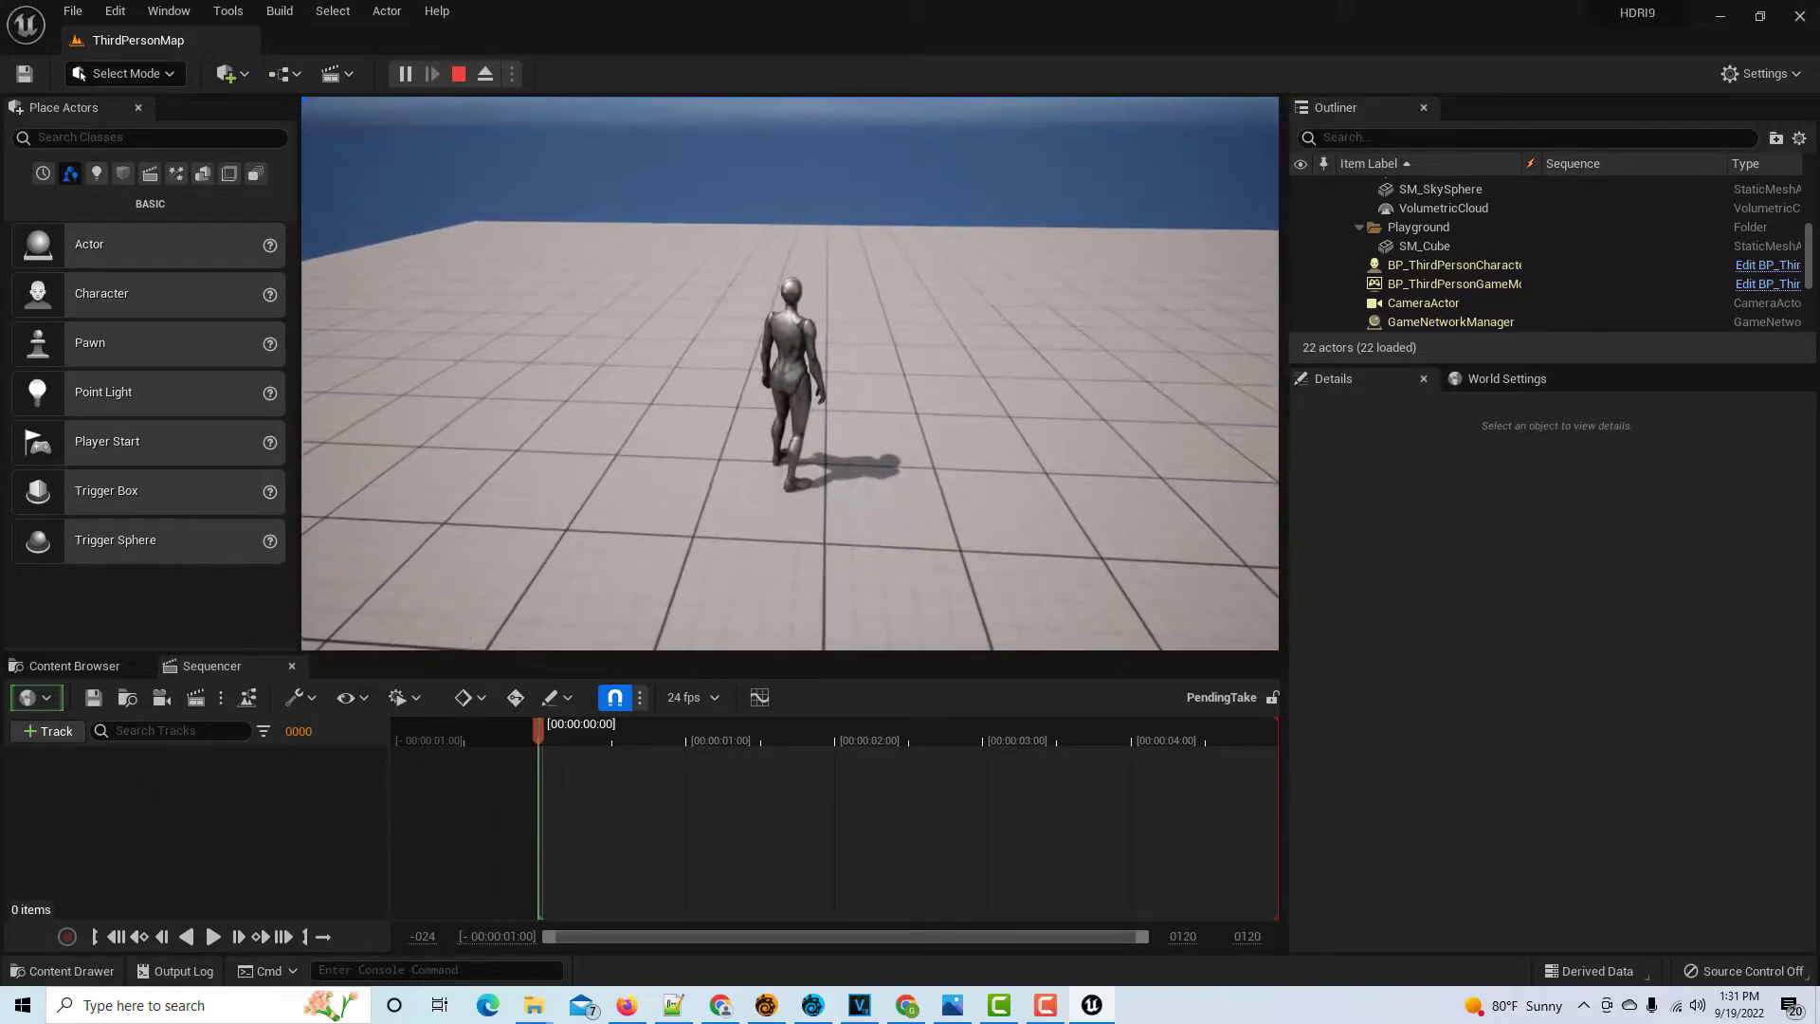
key(Escape)
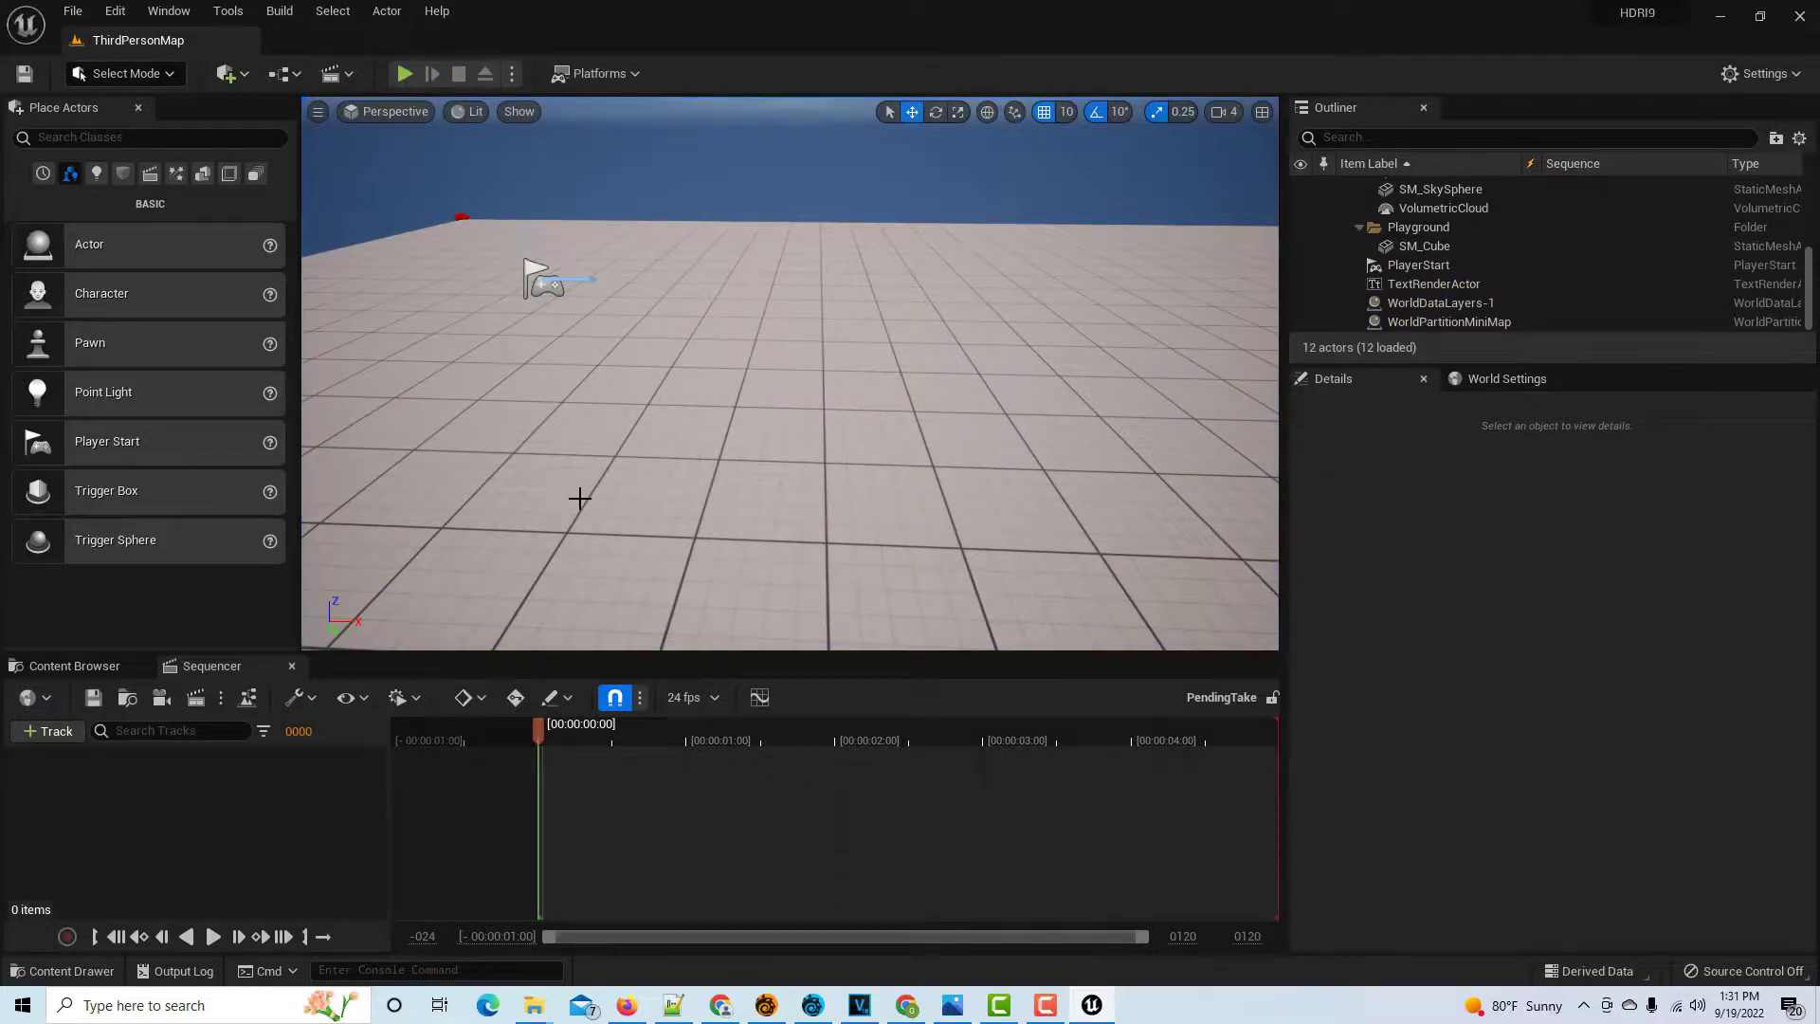
click(406, 75)
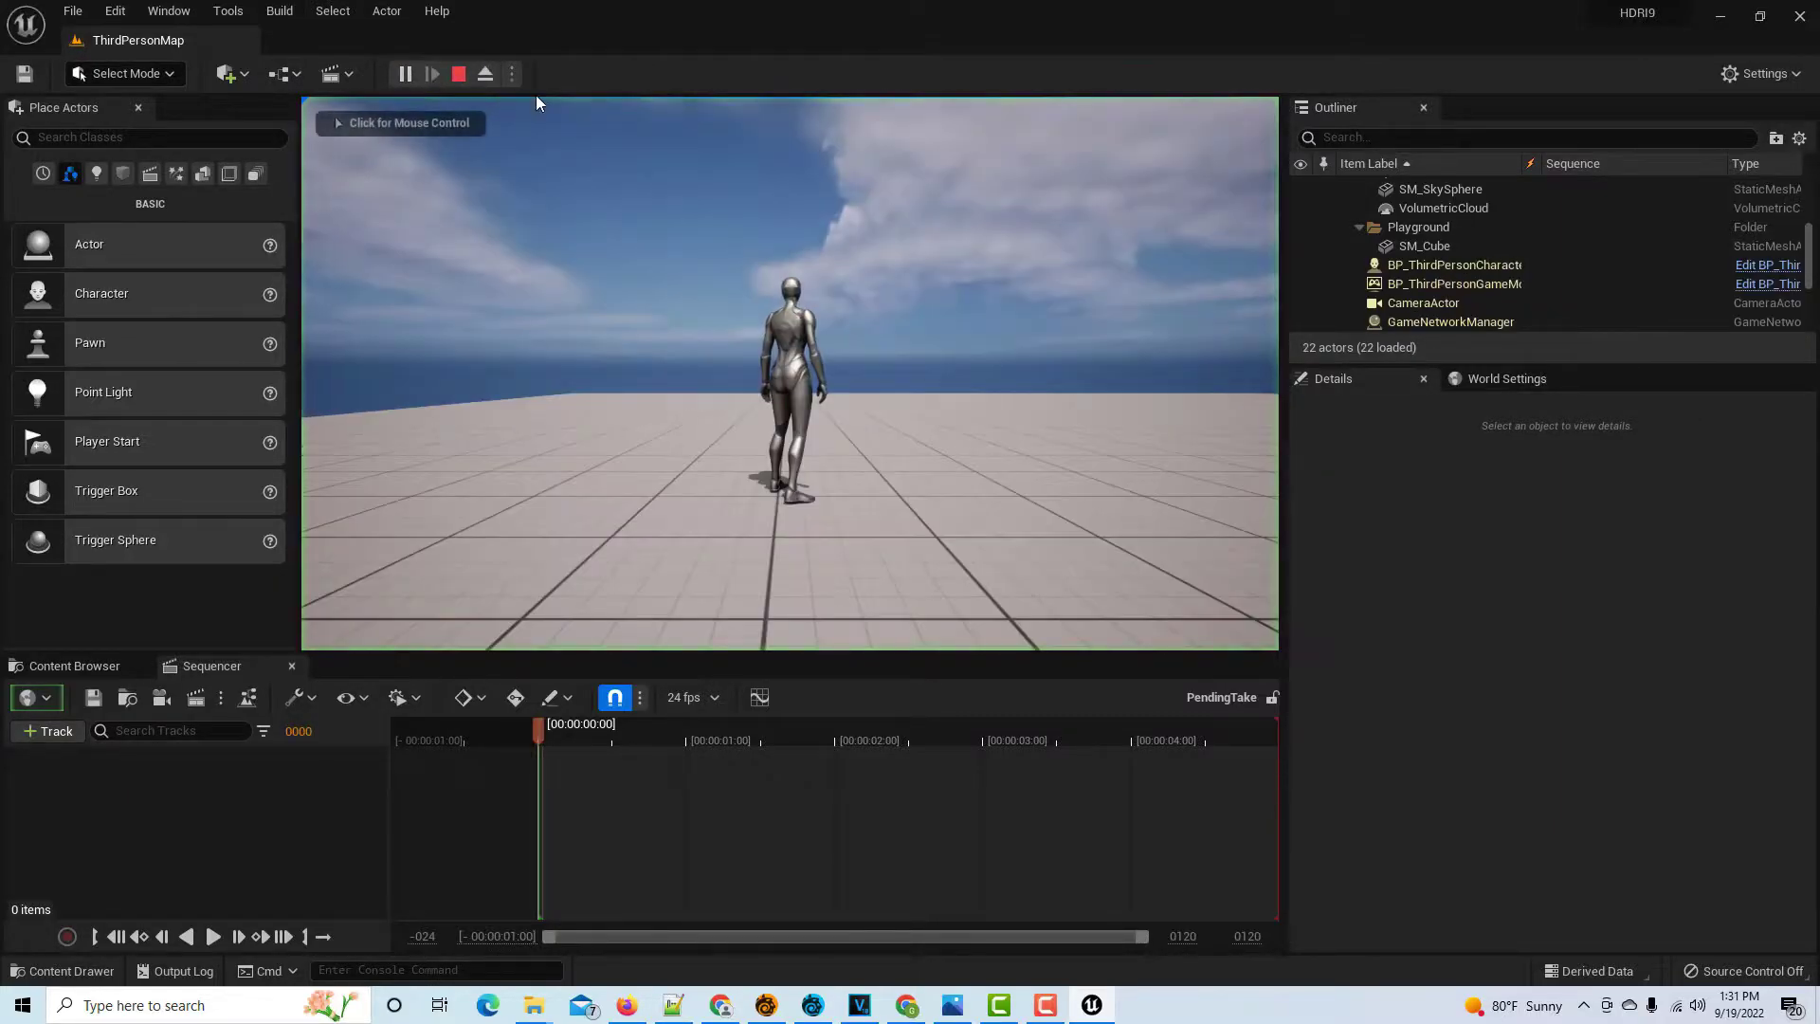
click(459, 75)
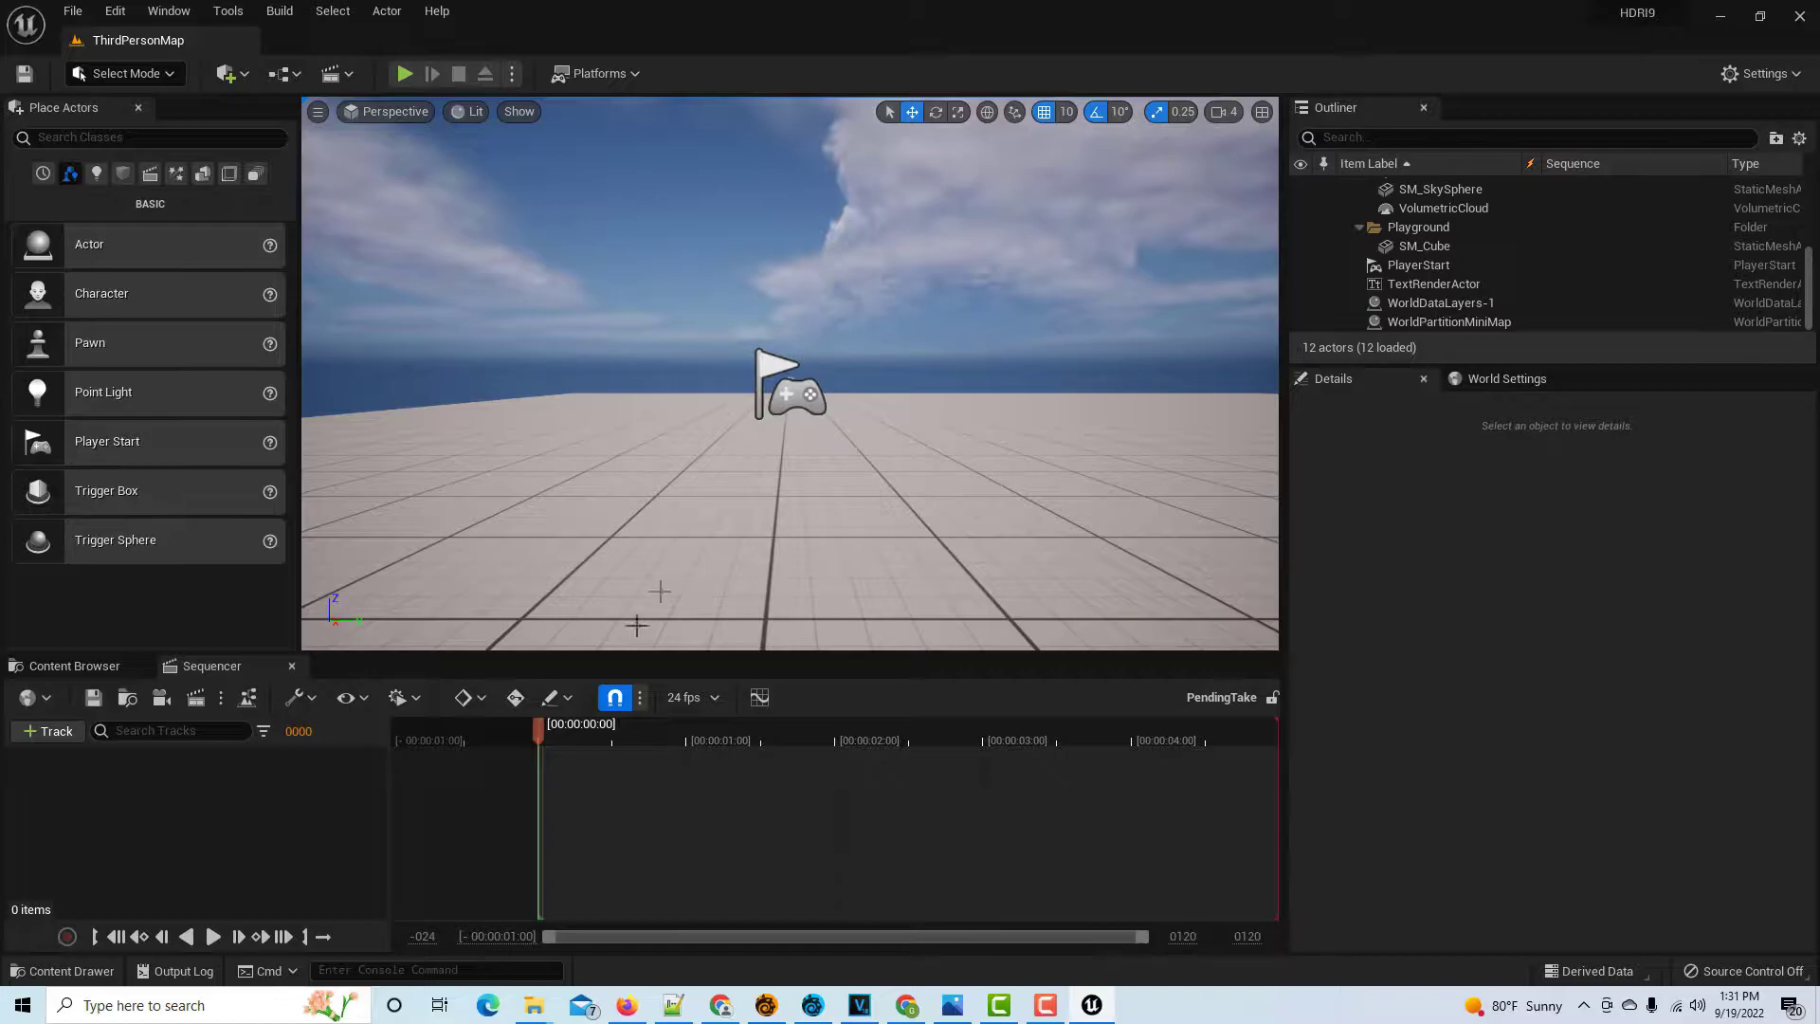
Place Quinn's MF_Idle animation in the level just right of the player start
click(91, 667)
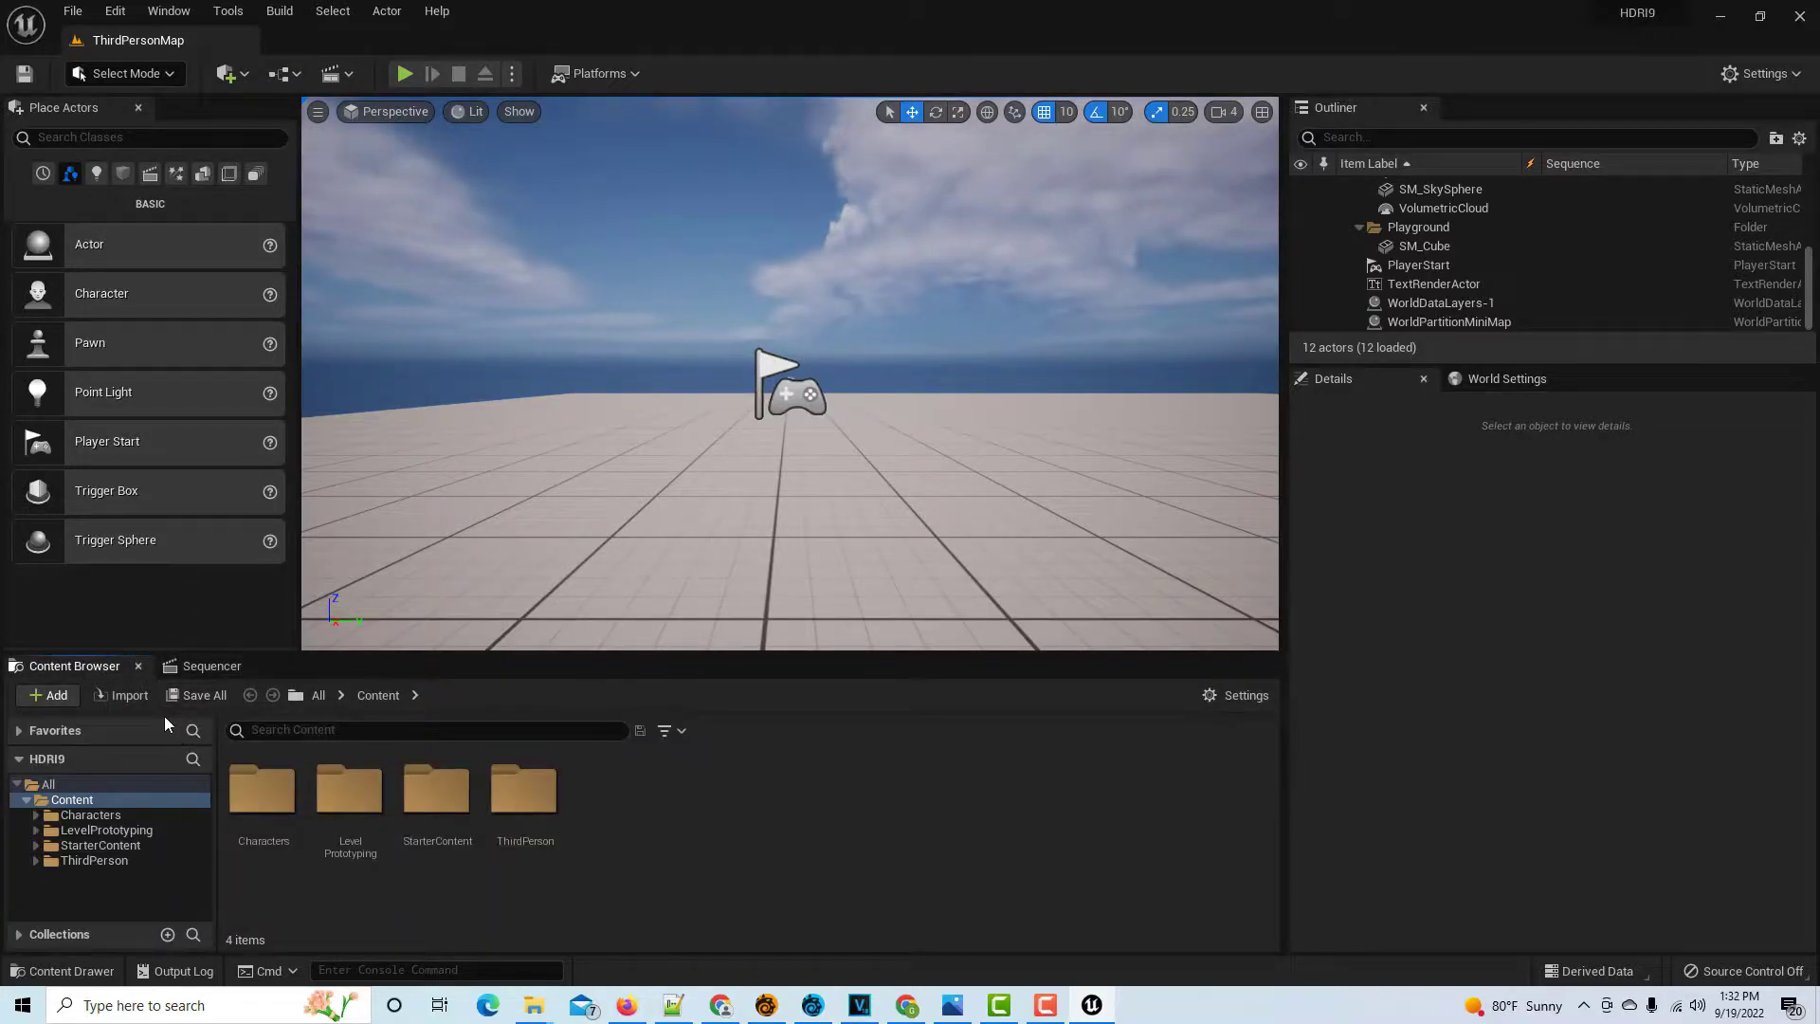
double_click(261, 791)
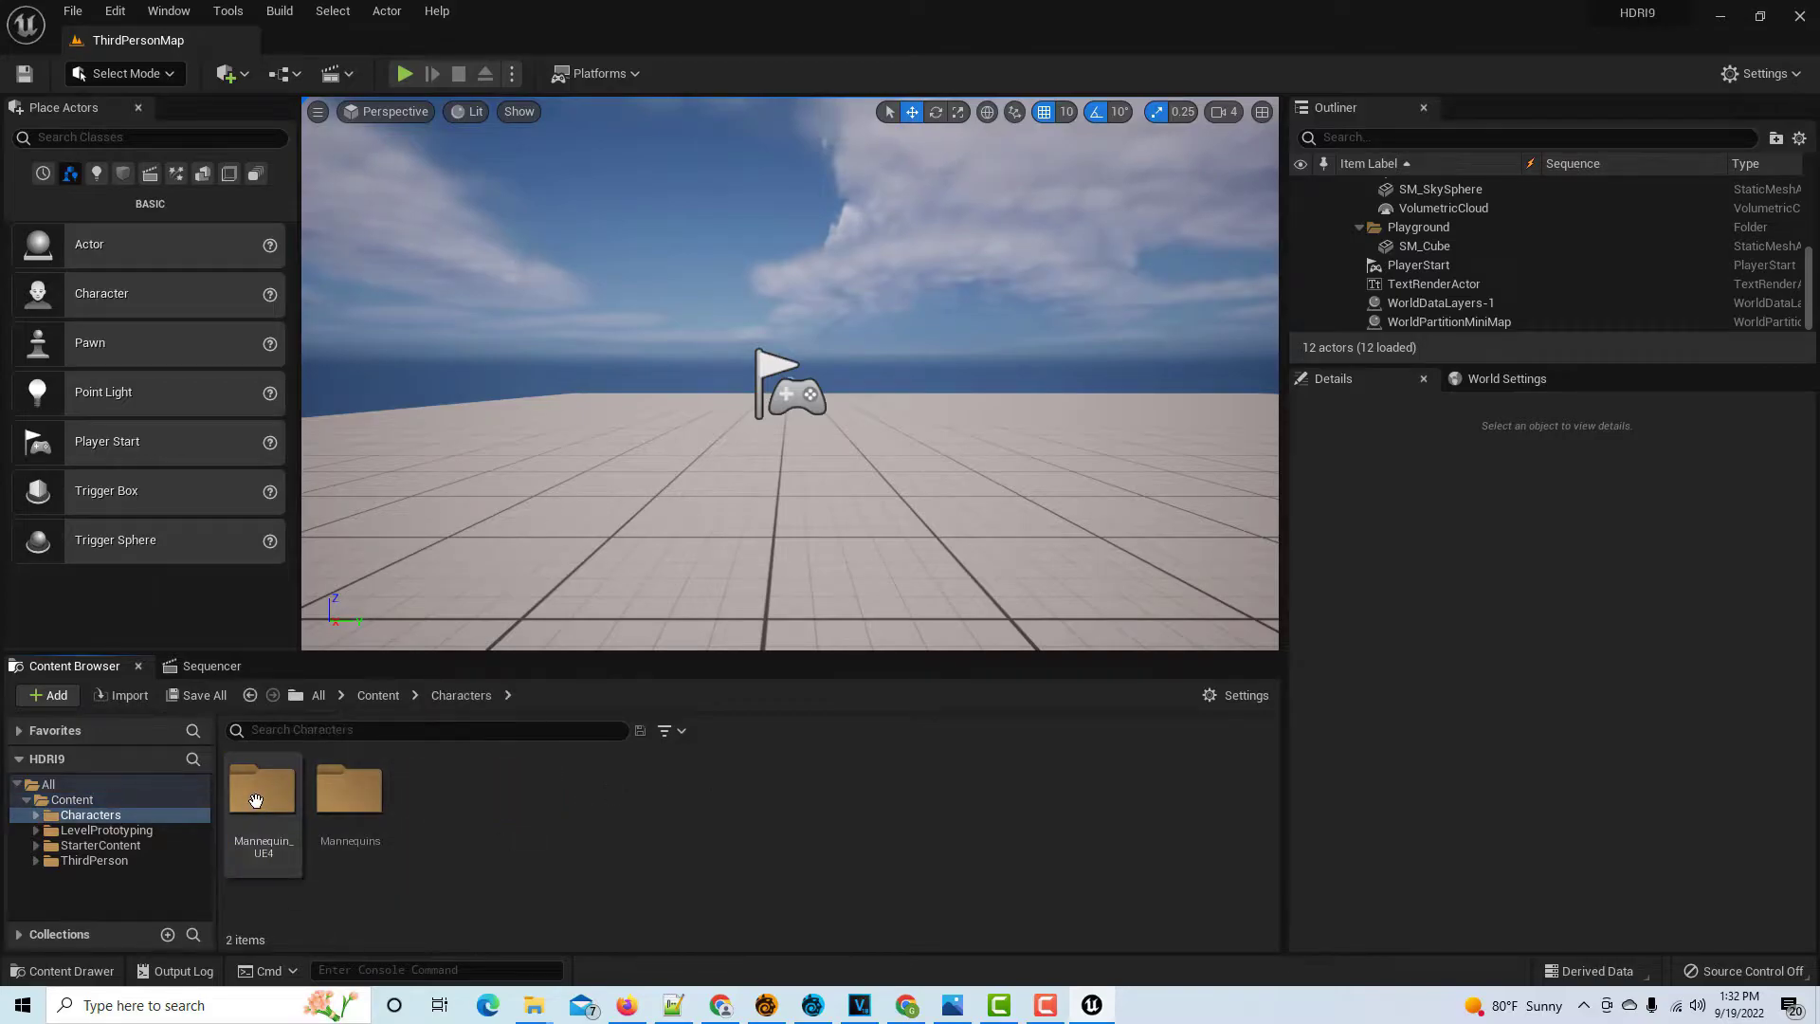
double_click(343, 794)
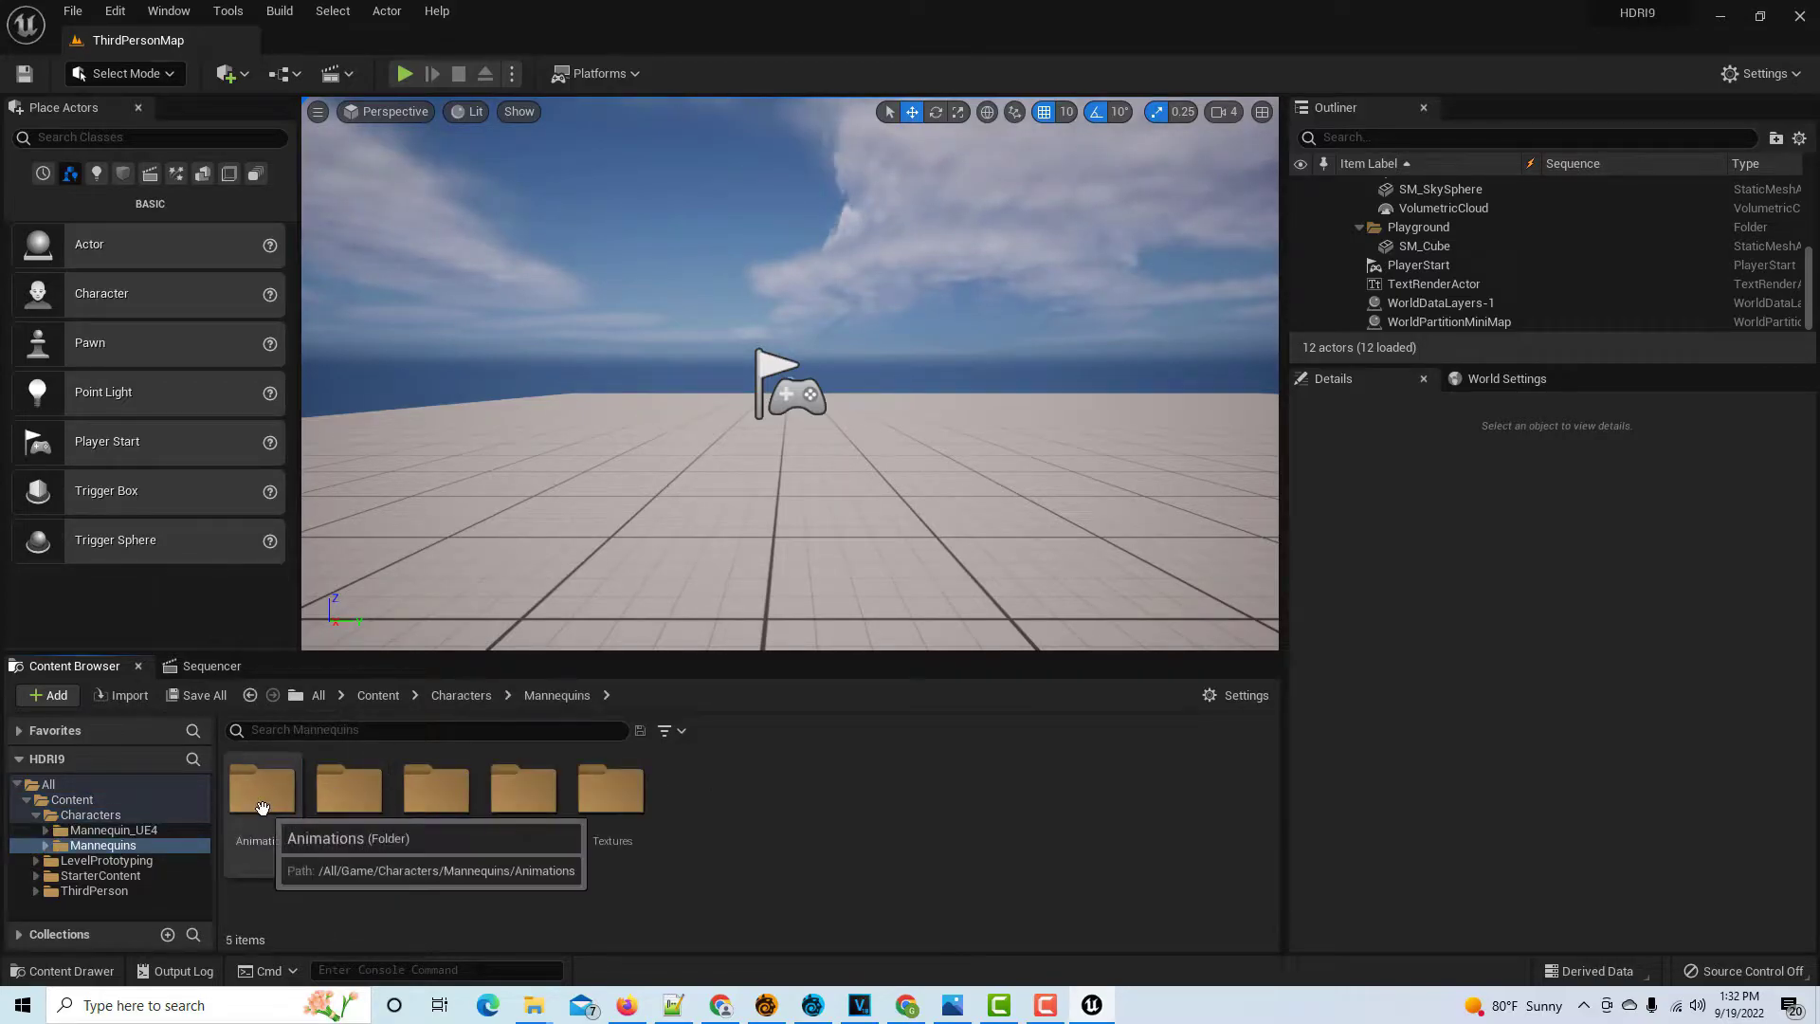
double_click(340, 801)
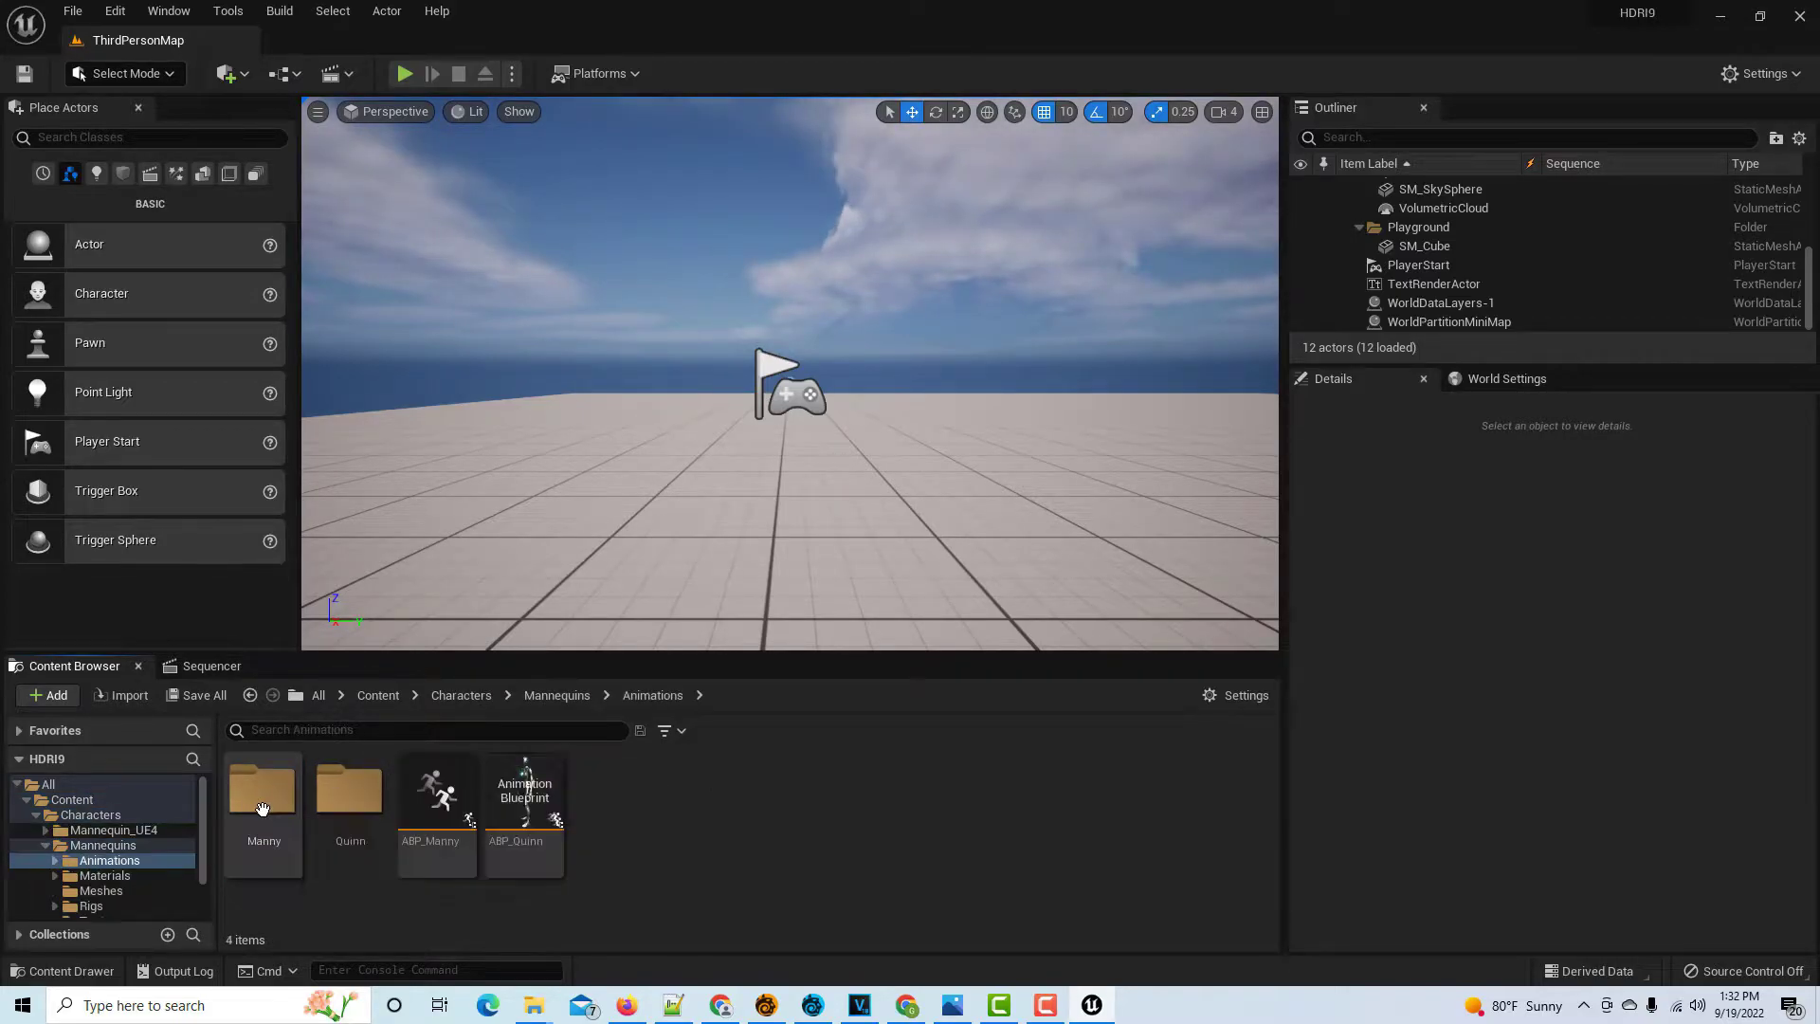
double_click(336, 807)
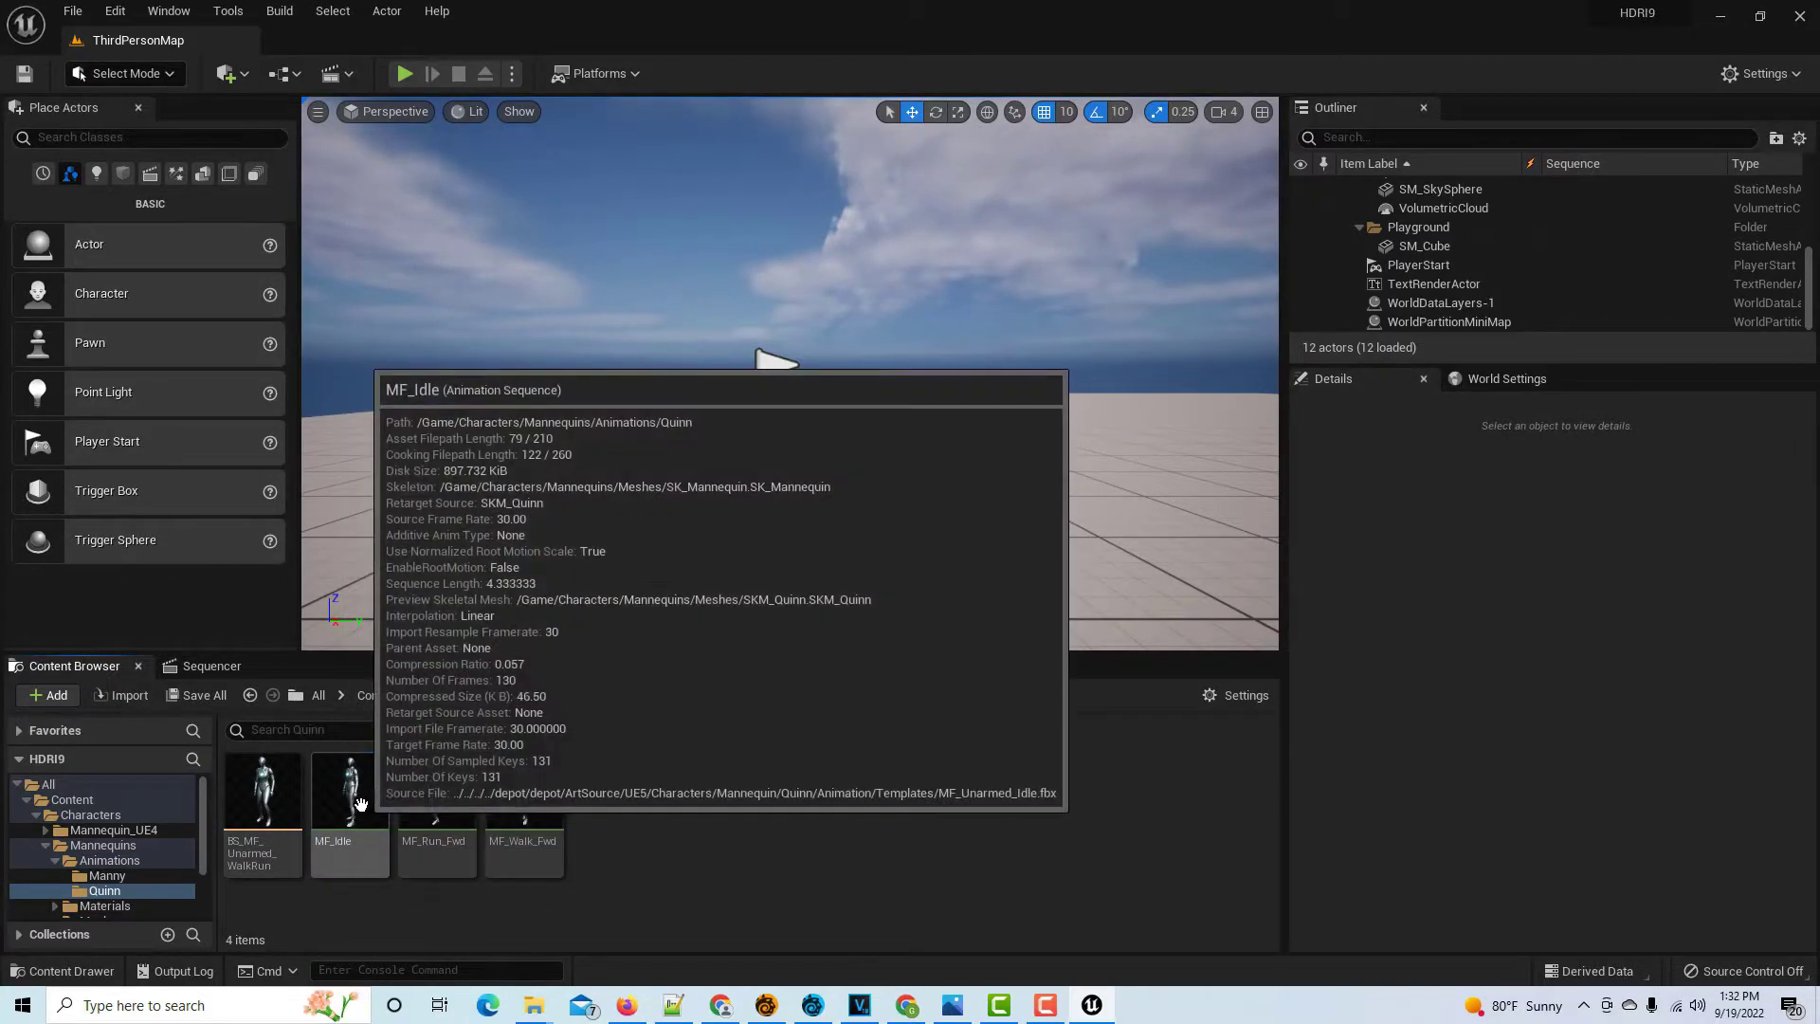
drag(351, 796, 858, 498)
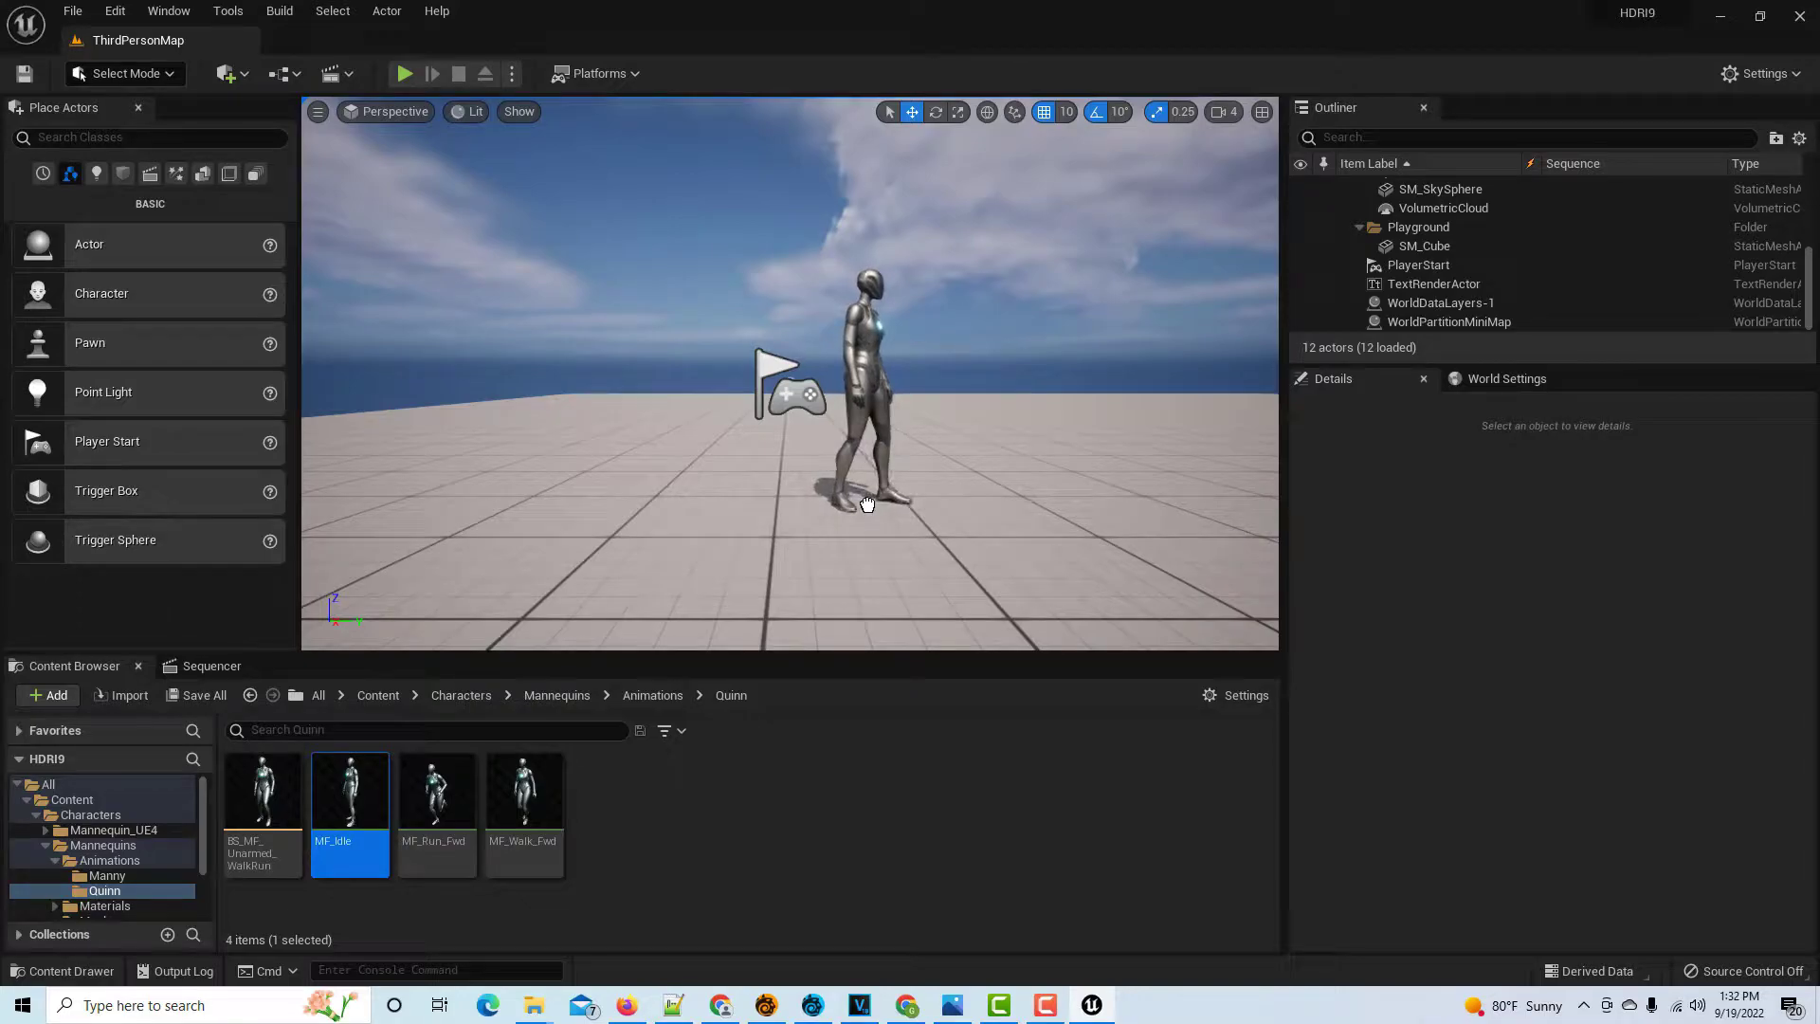
Test-play the level with the idle mannequin, then stop
click(414, 70)
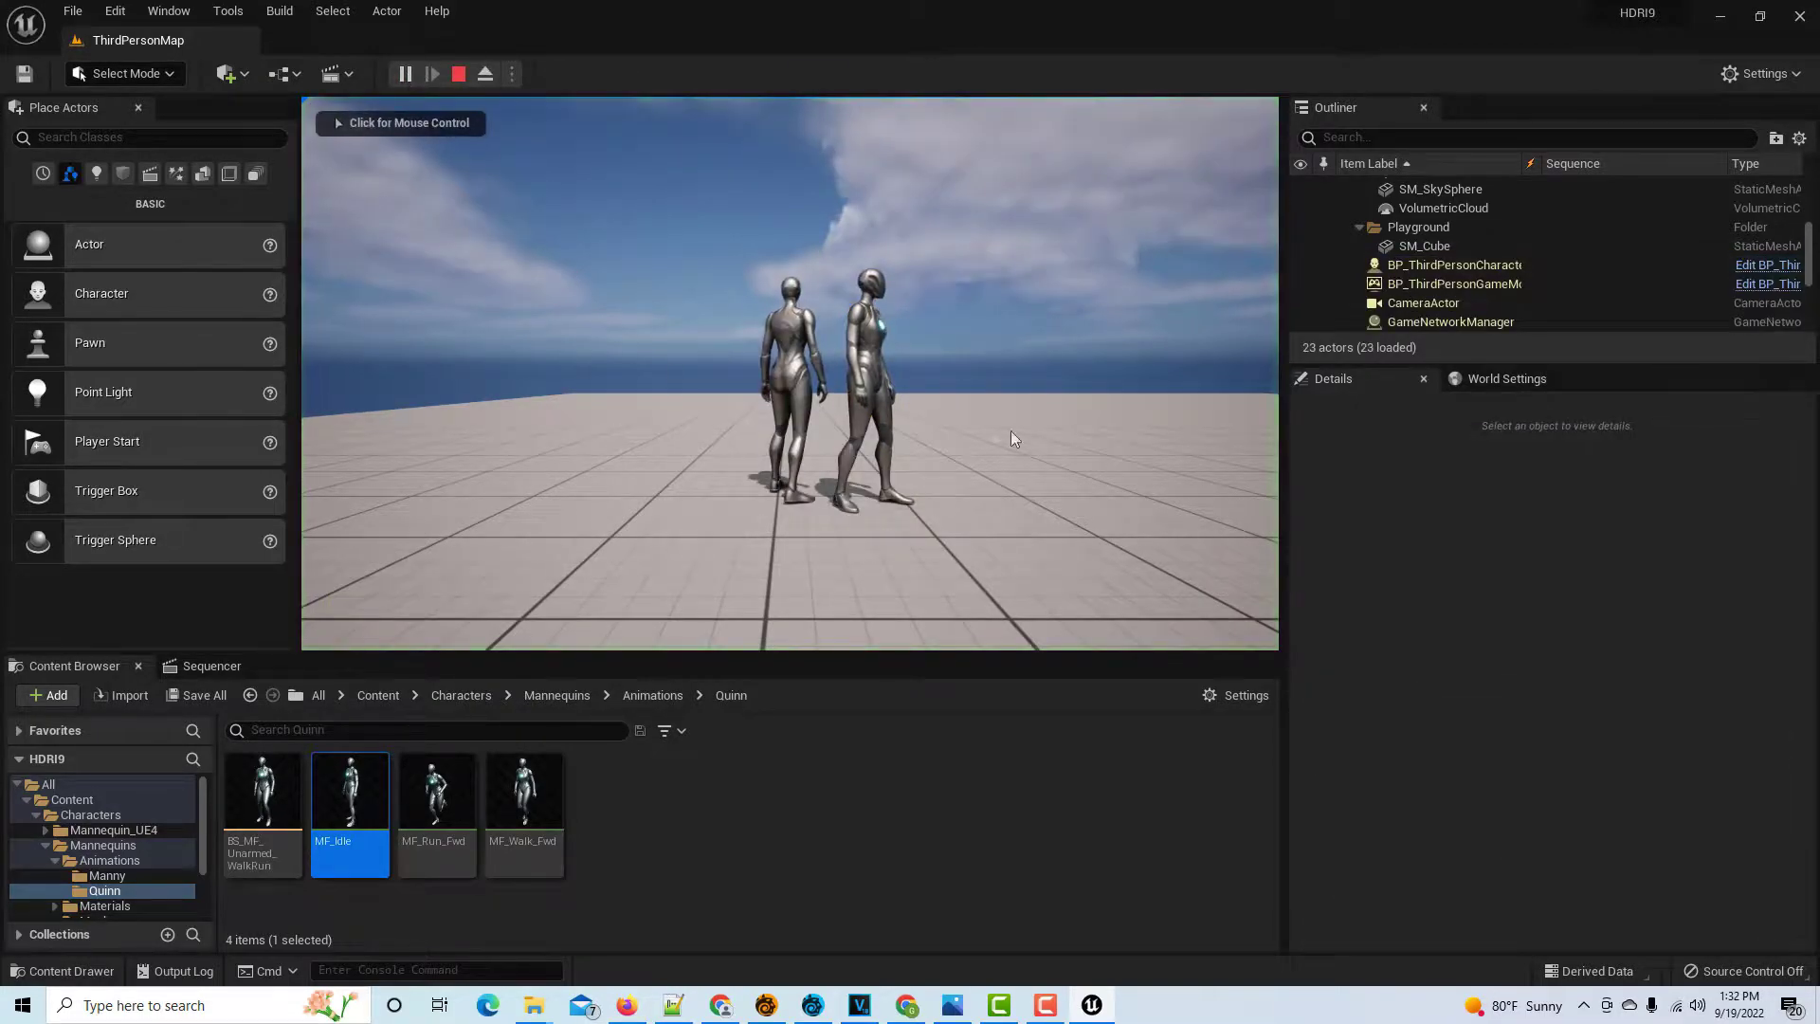
click(458, 75)
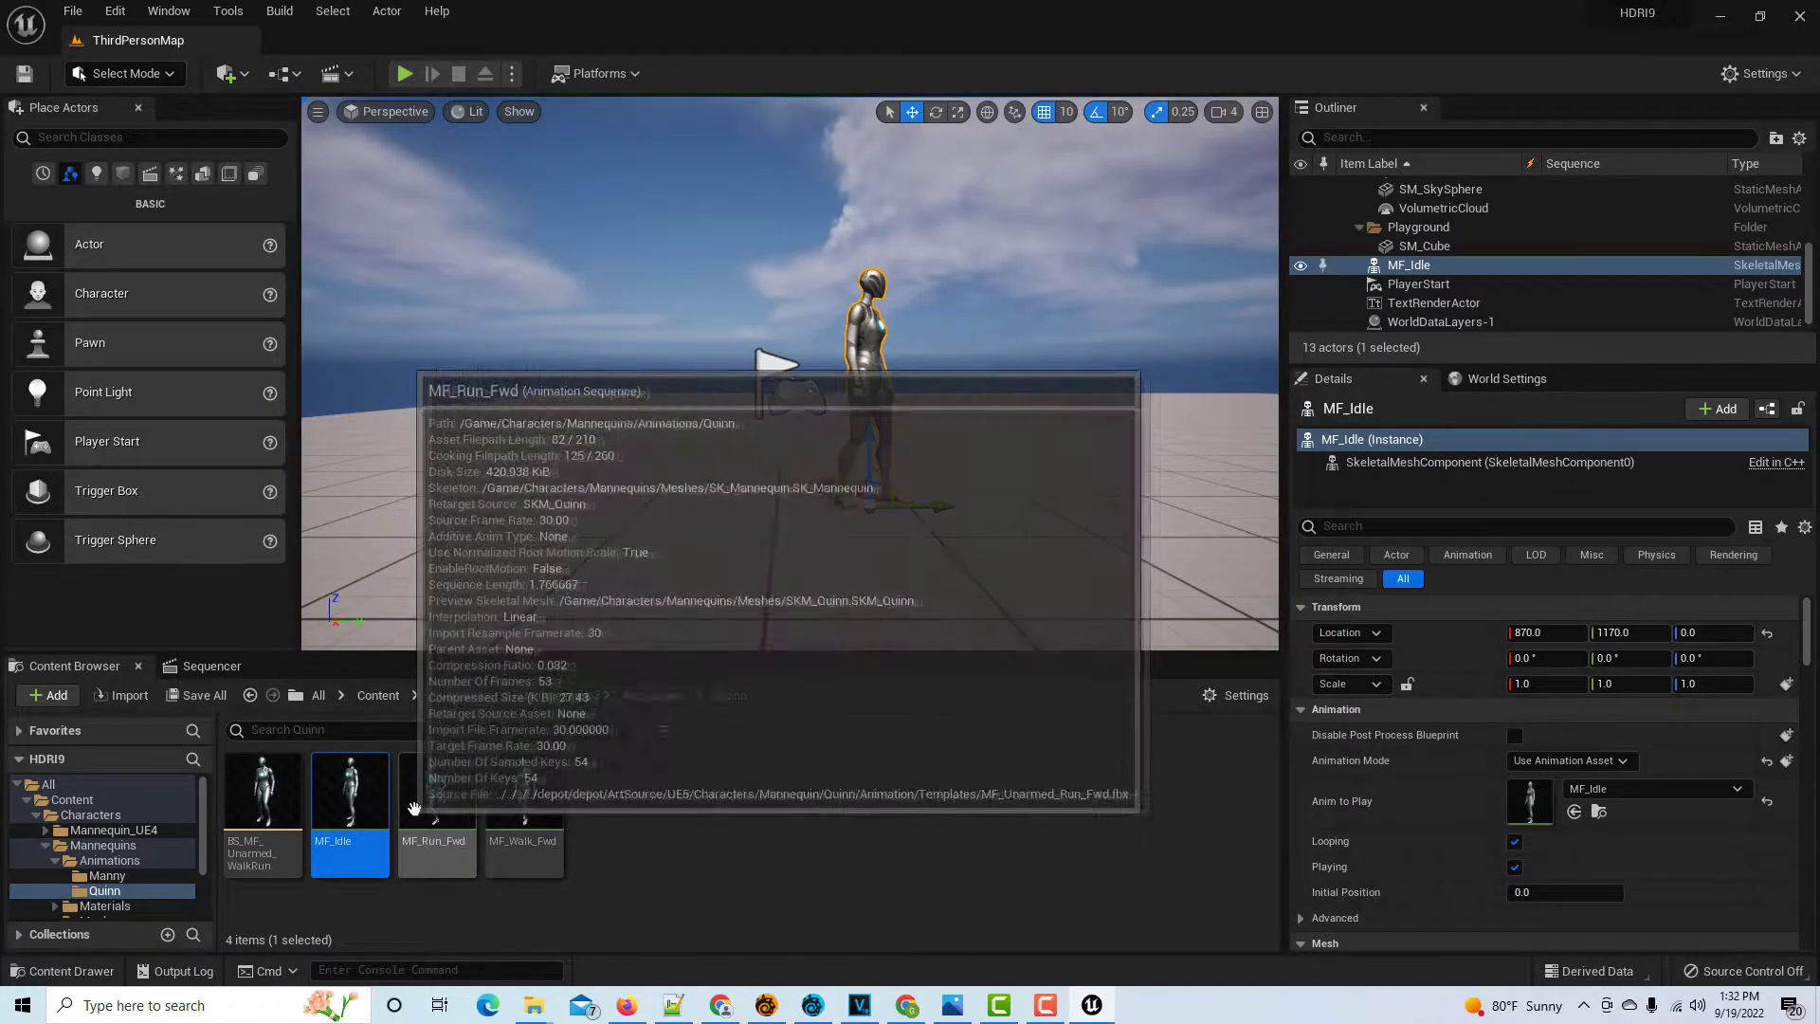
click(378, 696)
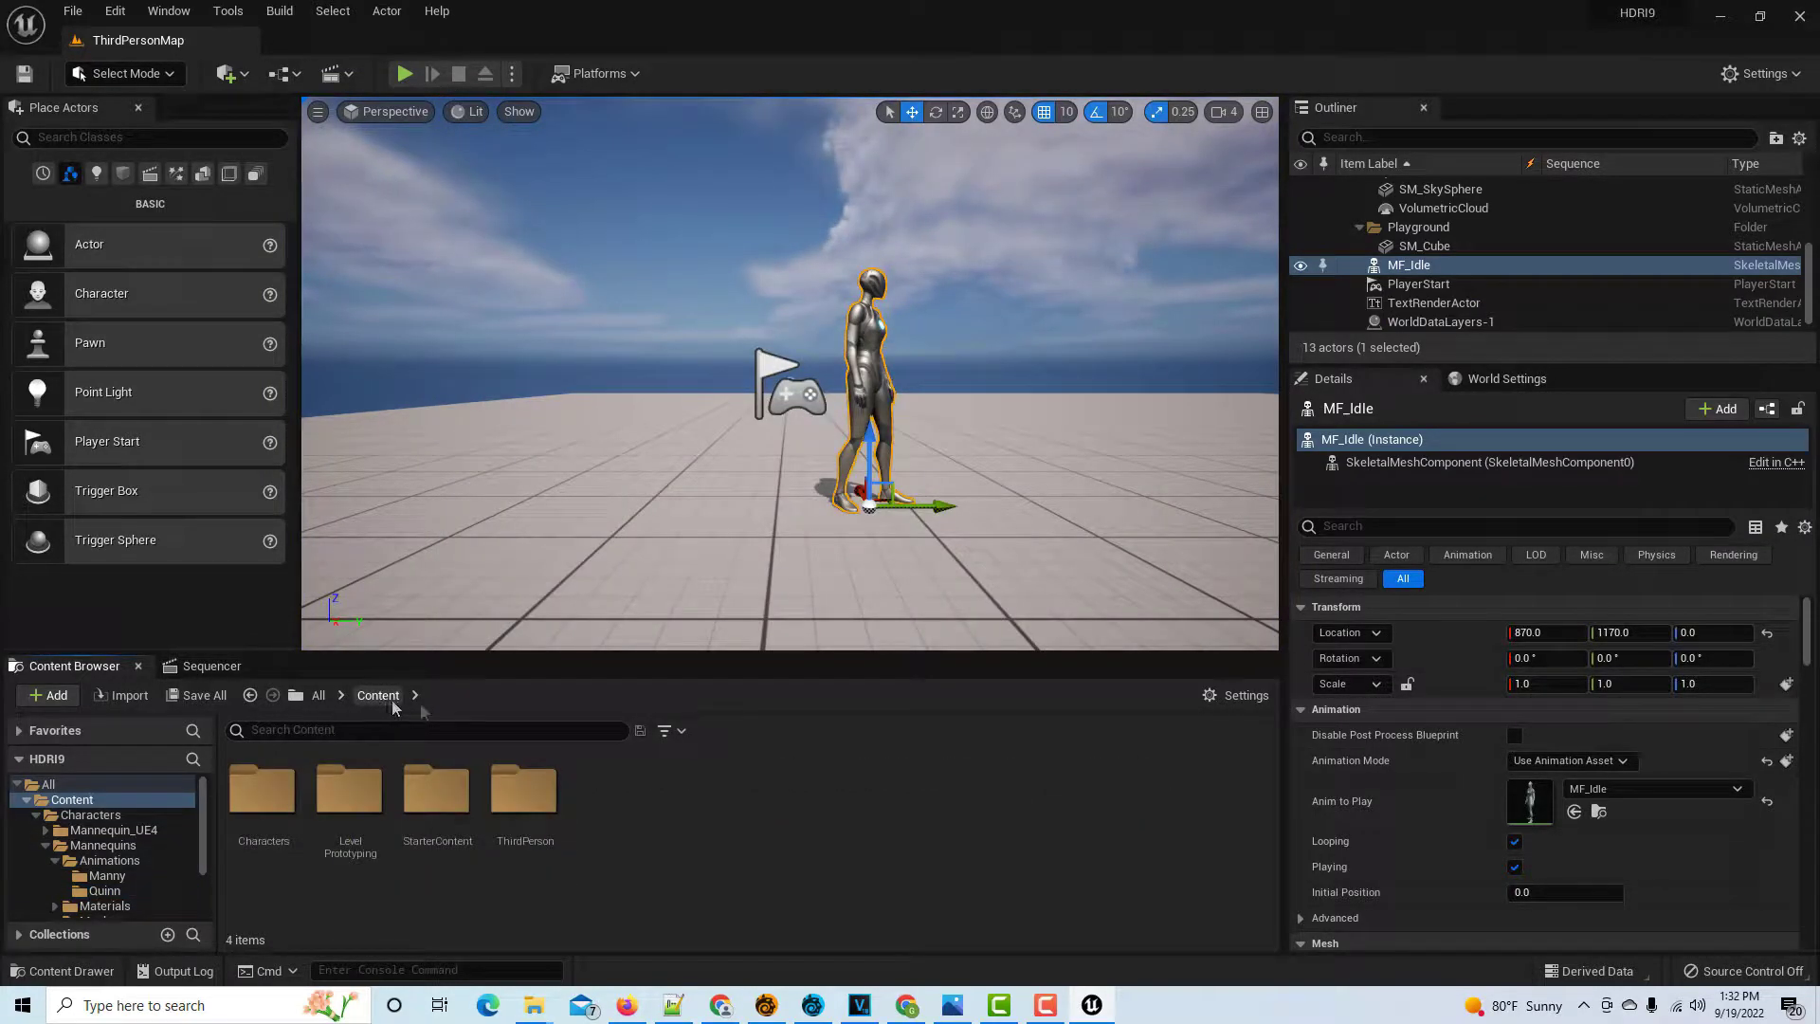
Open BP_ThirdPersonCharacter, dock its editor, and show its Viewport
double_click(525, 789)
double_click(231, 829)
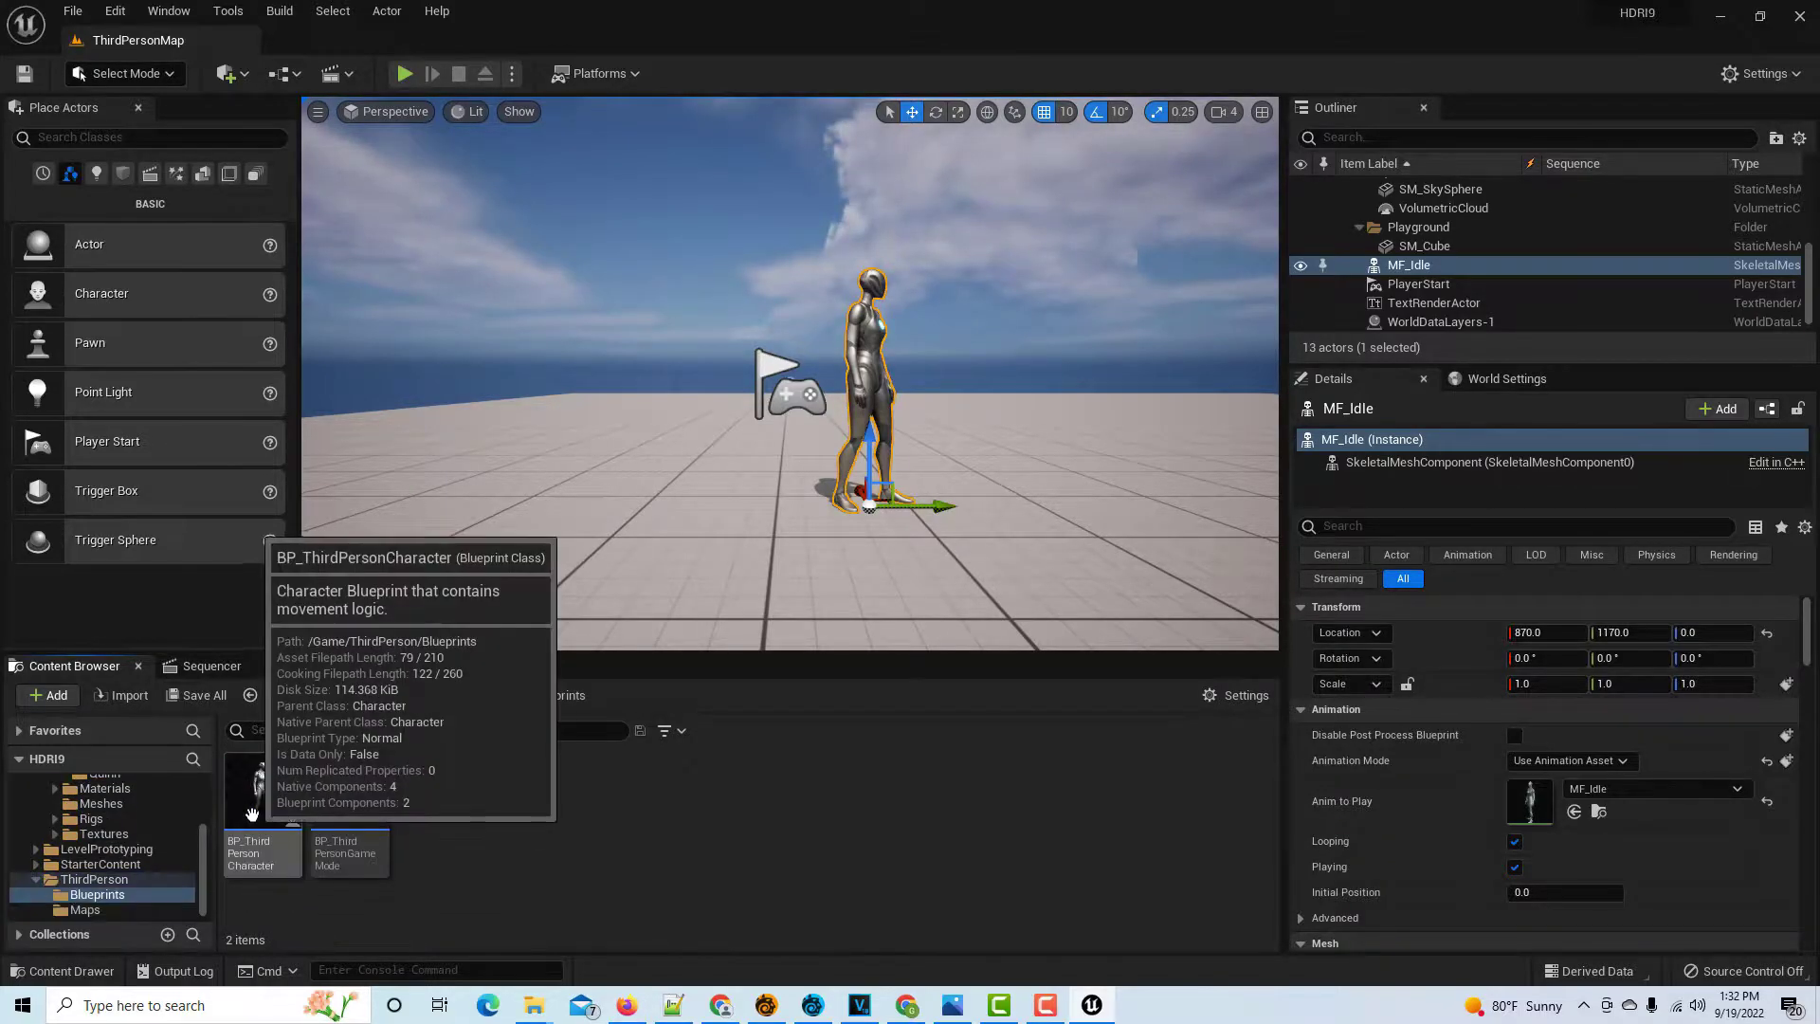
click(254, 815)
double_click(254, 818)
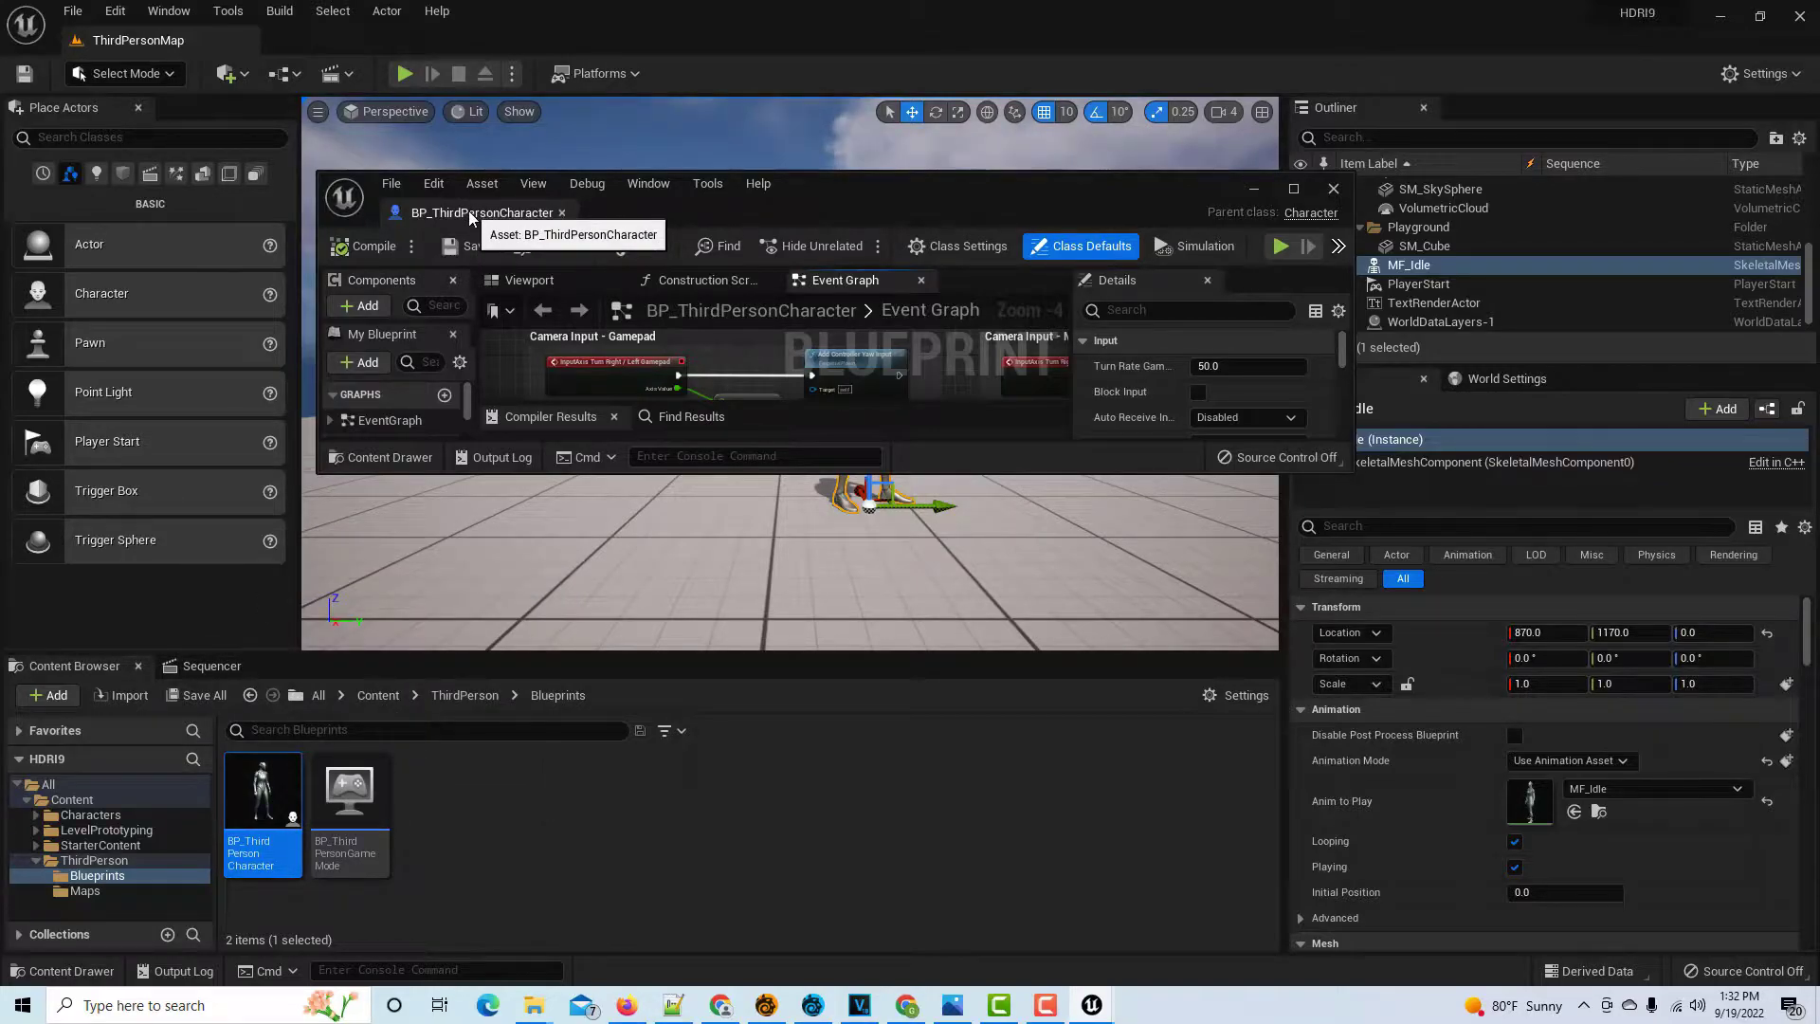
drag(479, 228, 350, 38)
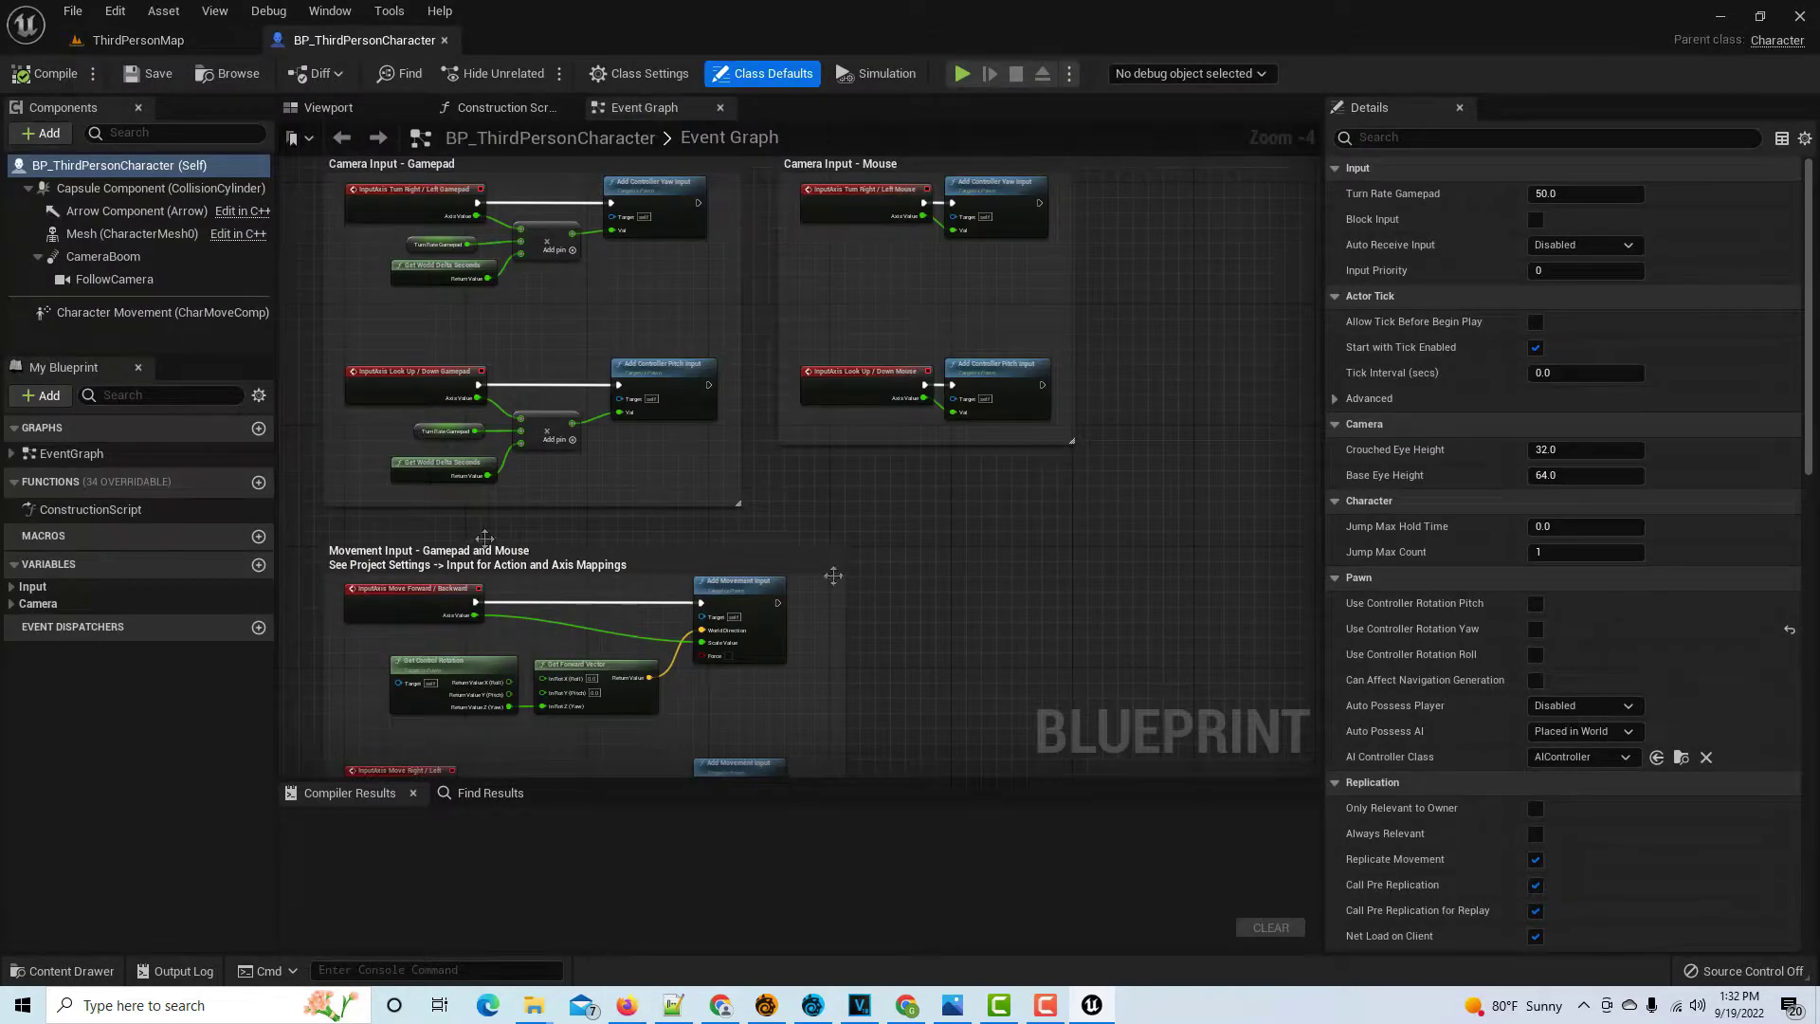
click(328, 107)
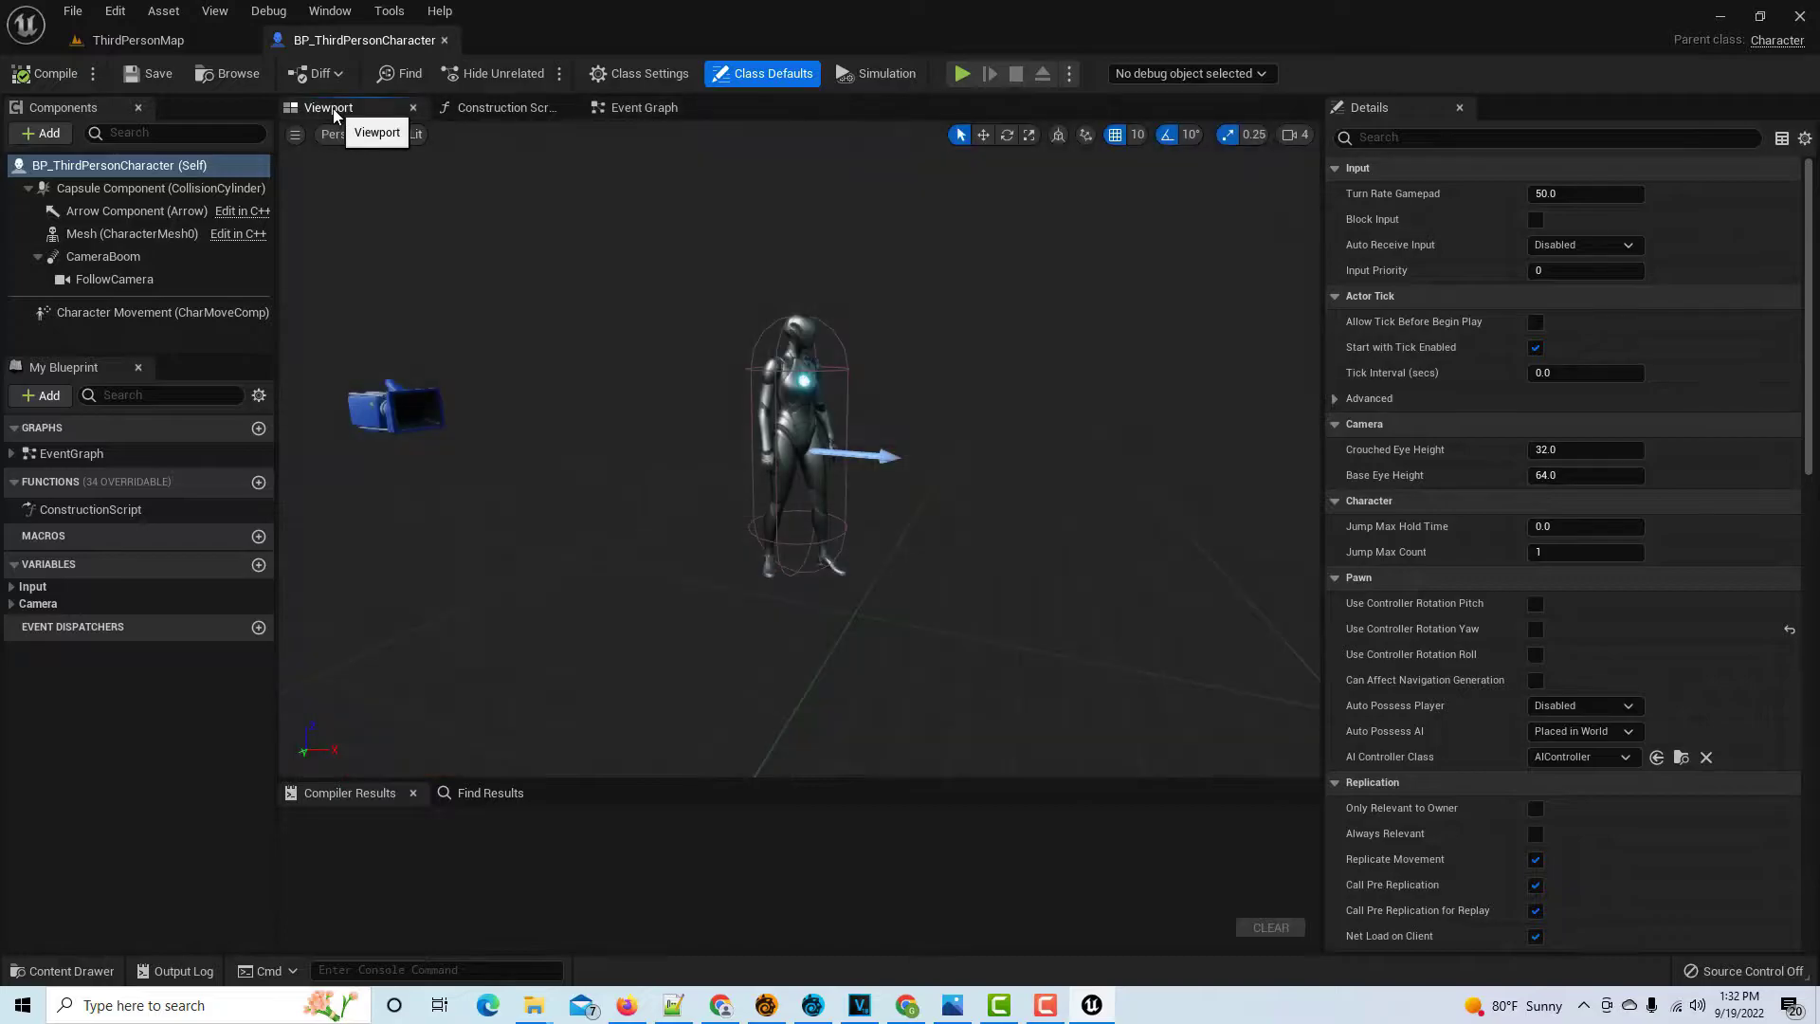
Turn off the Mesh component's Rendering Visible setting, then select FollowCamera
click(804, 455)
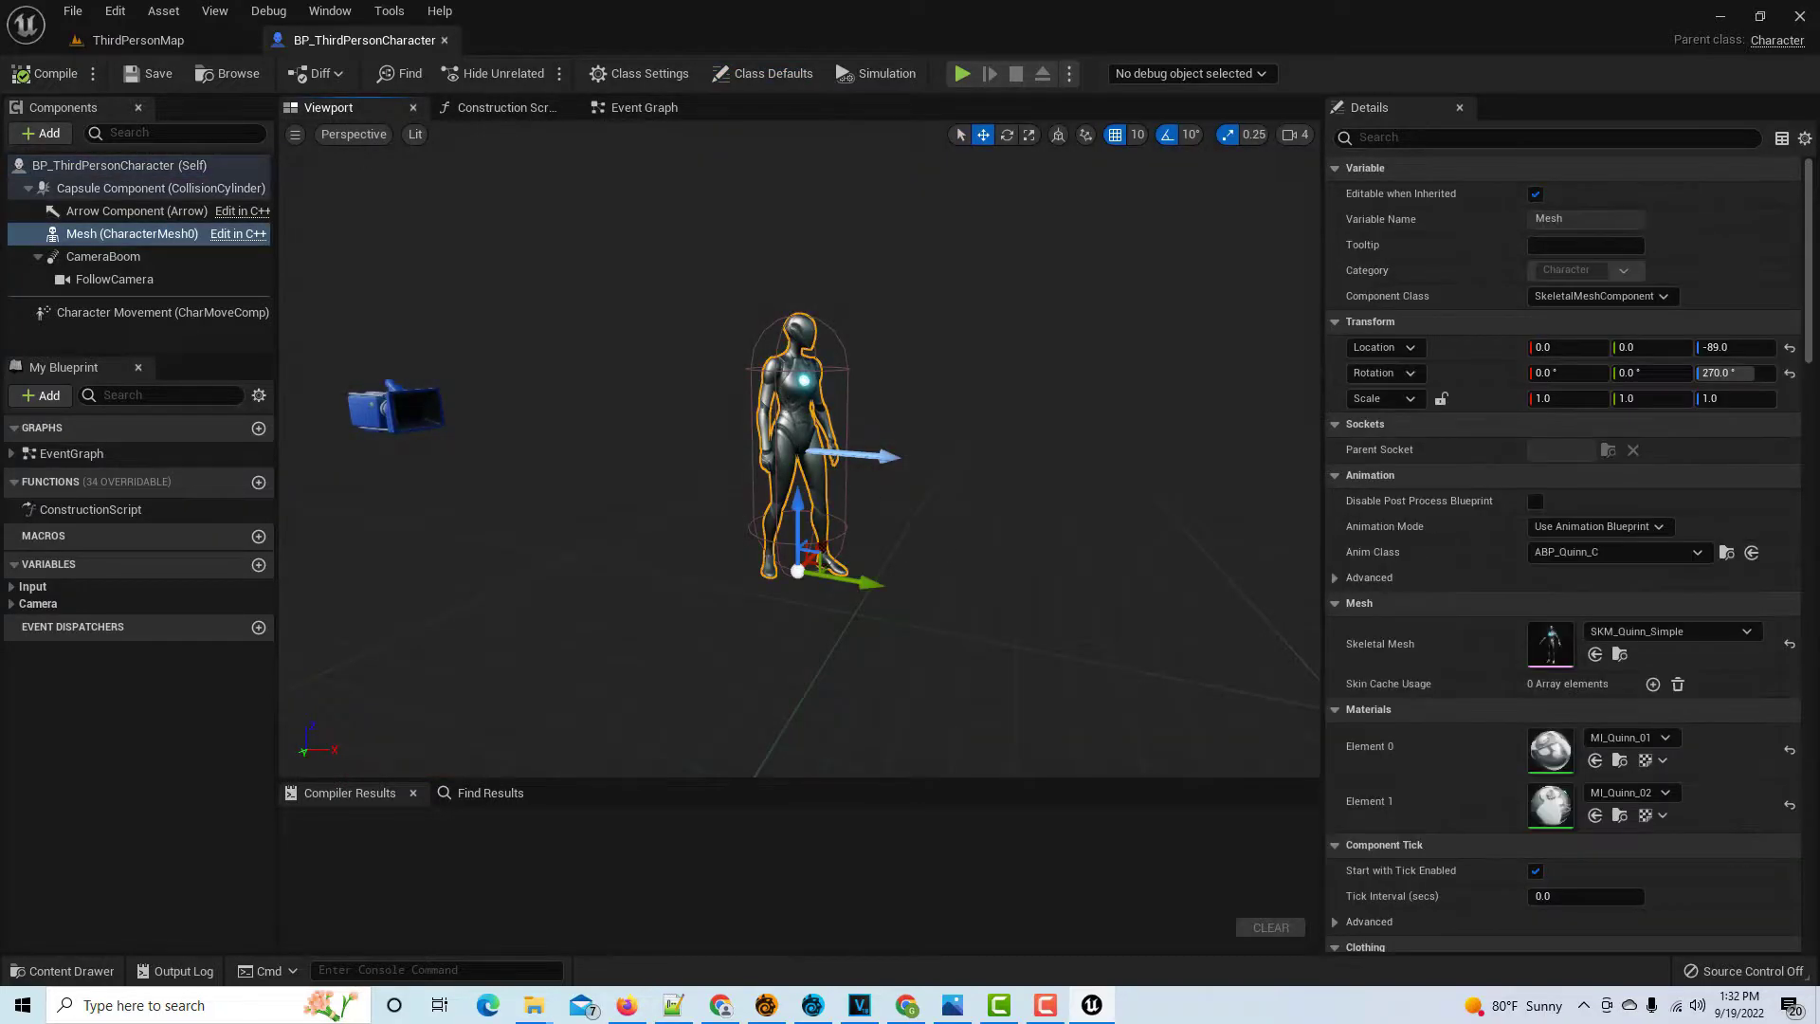
scroll(1476, 575, down, 7)
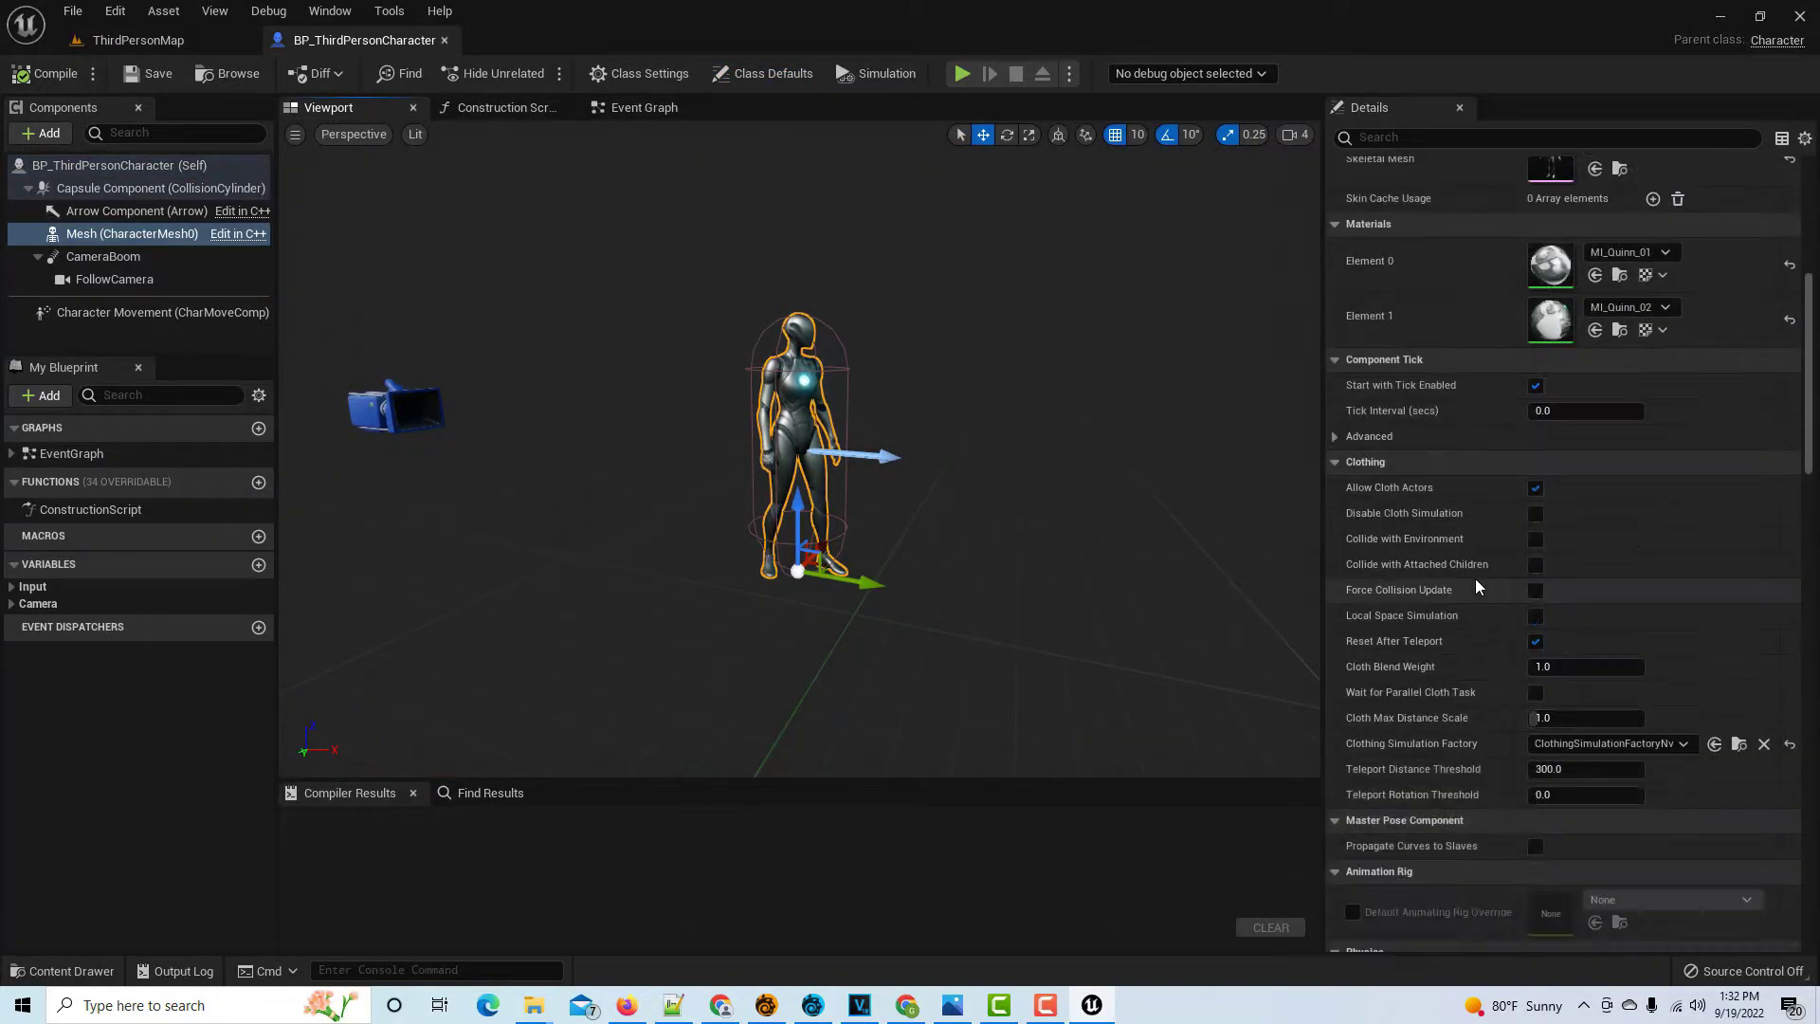
scroll(1476, 578, down, 7)
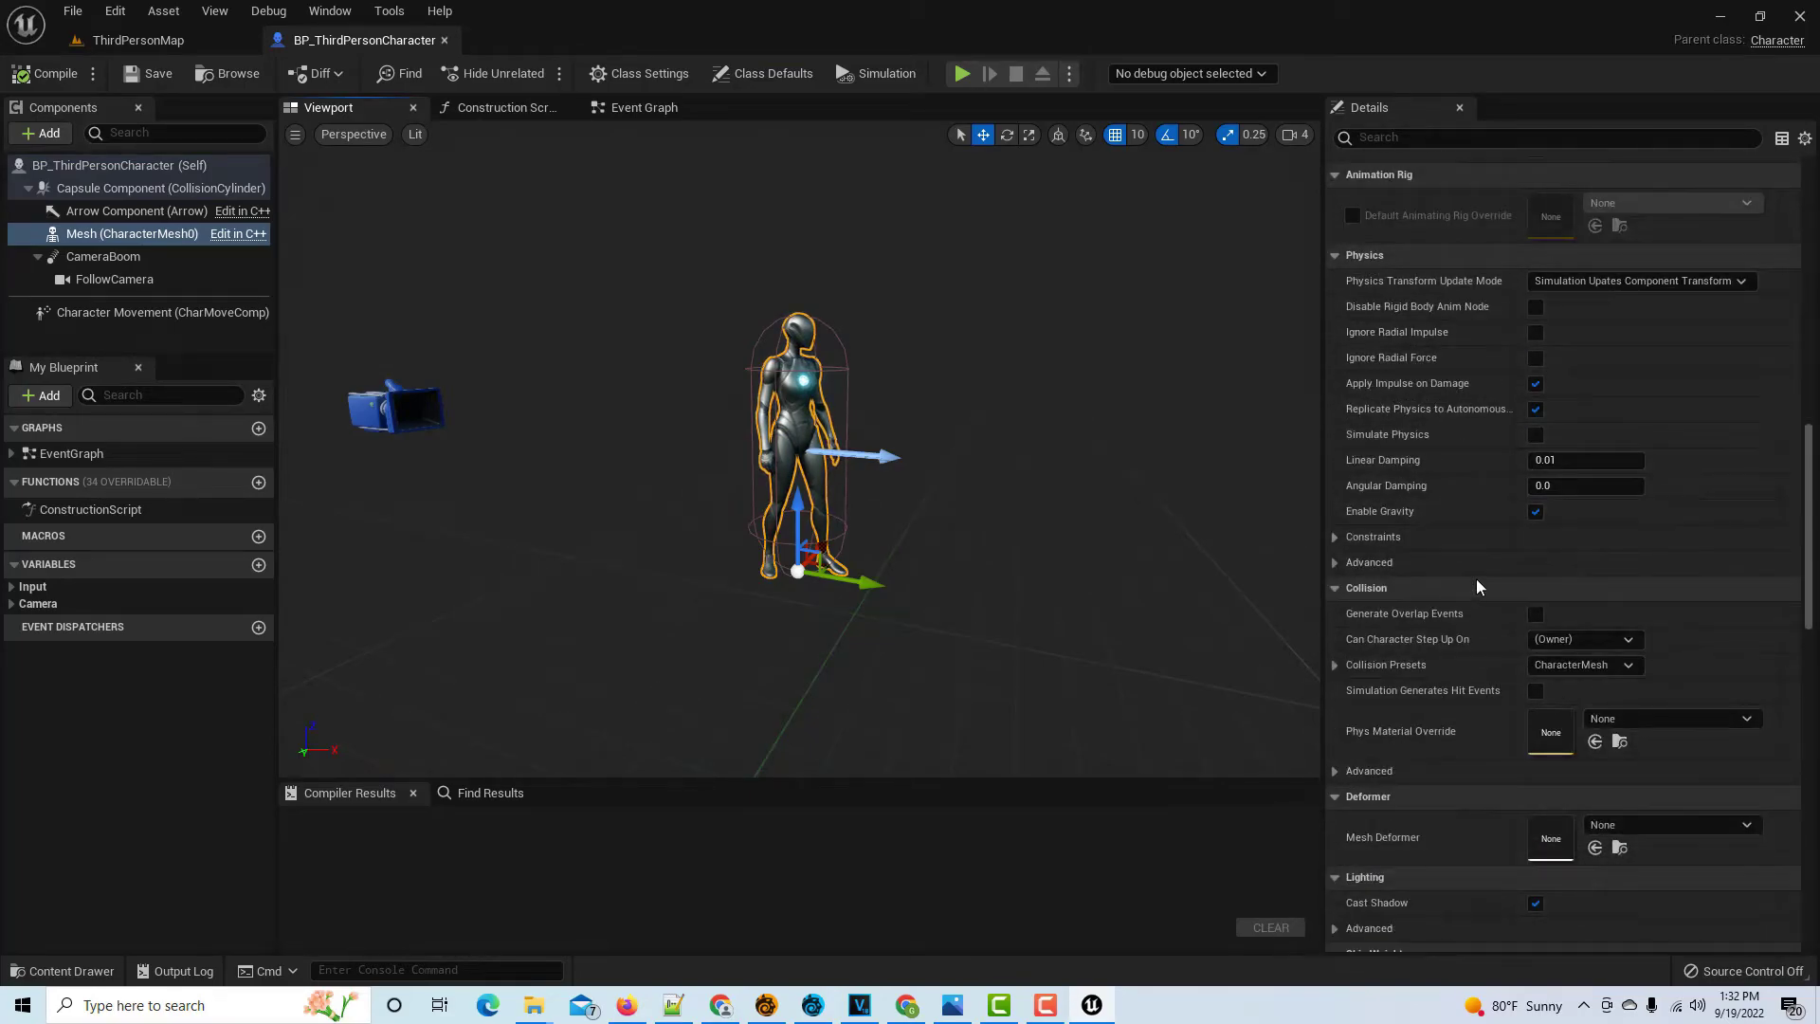
scroll(1479, 576, down, 3)
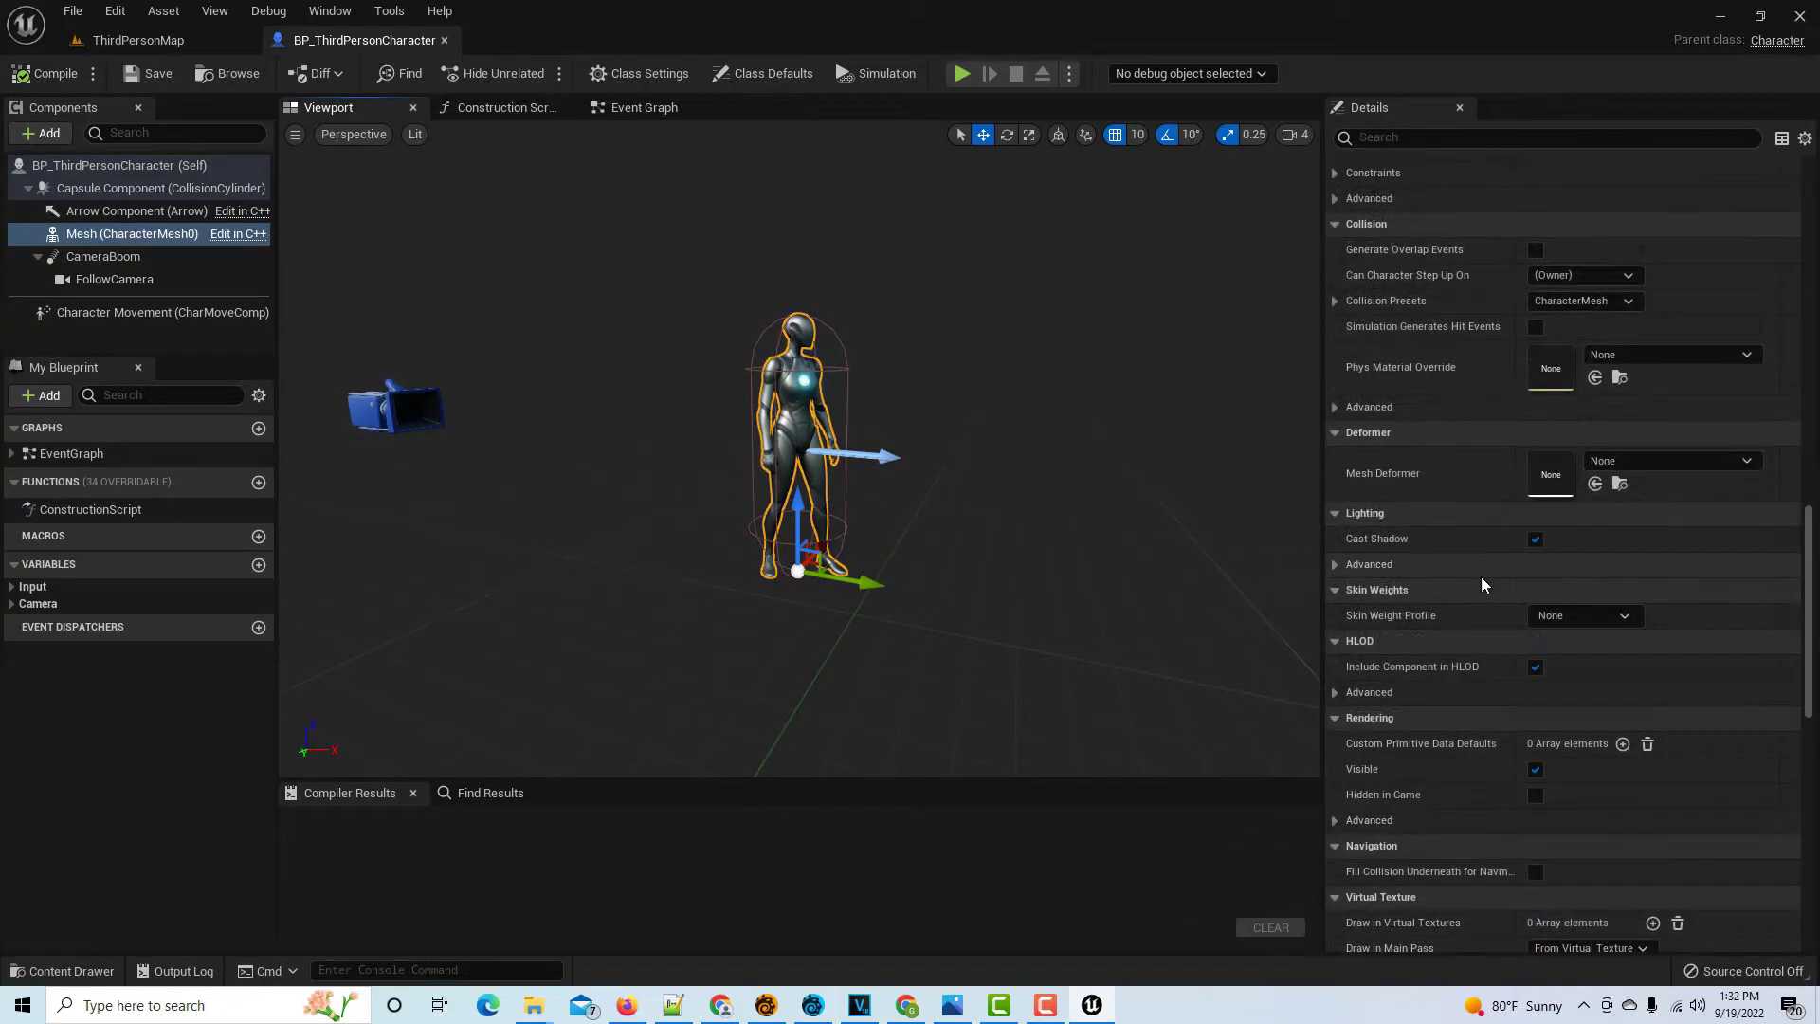
click(1536, 770)
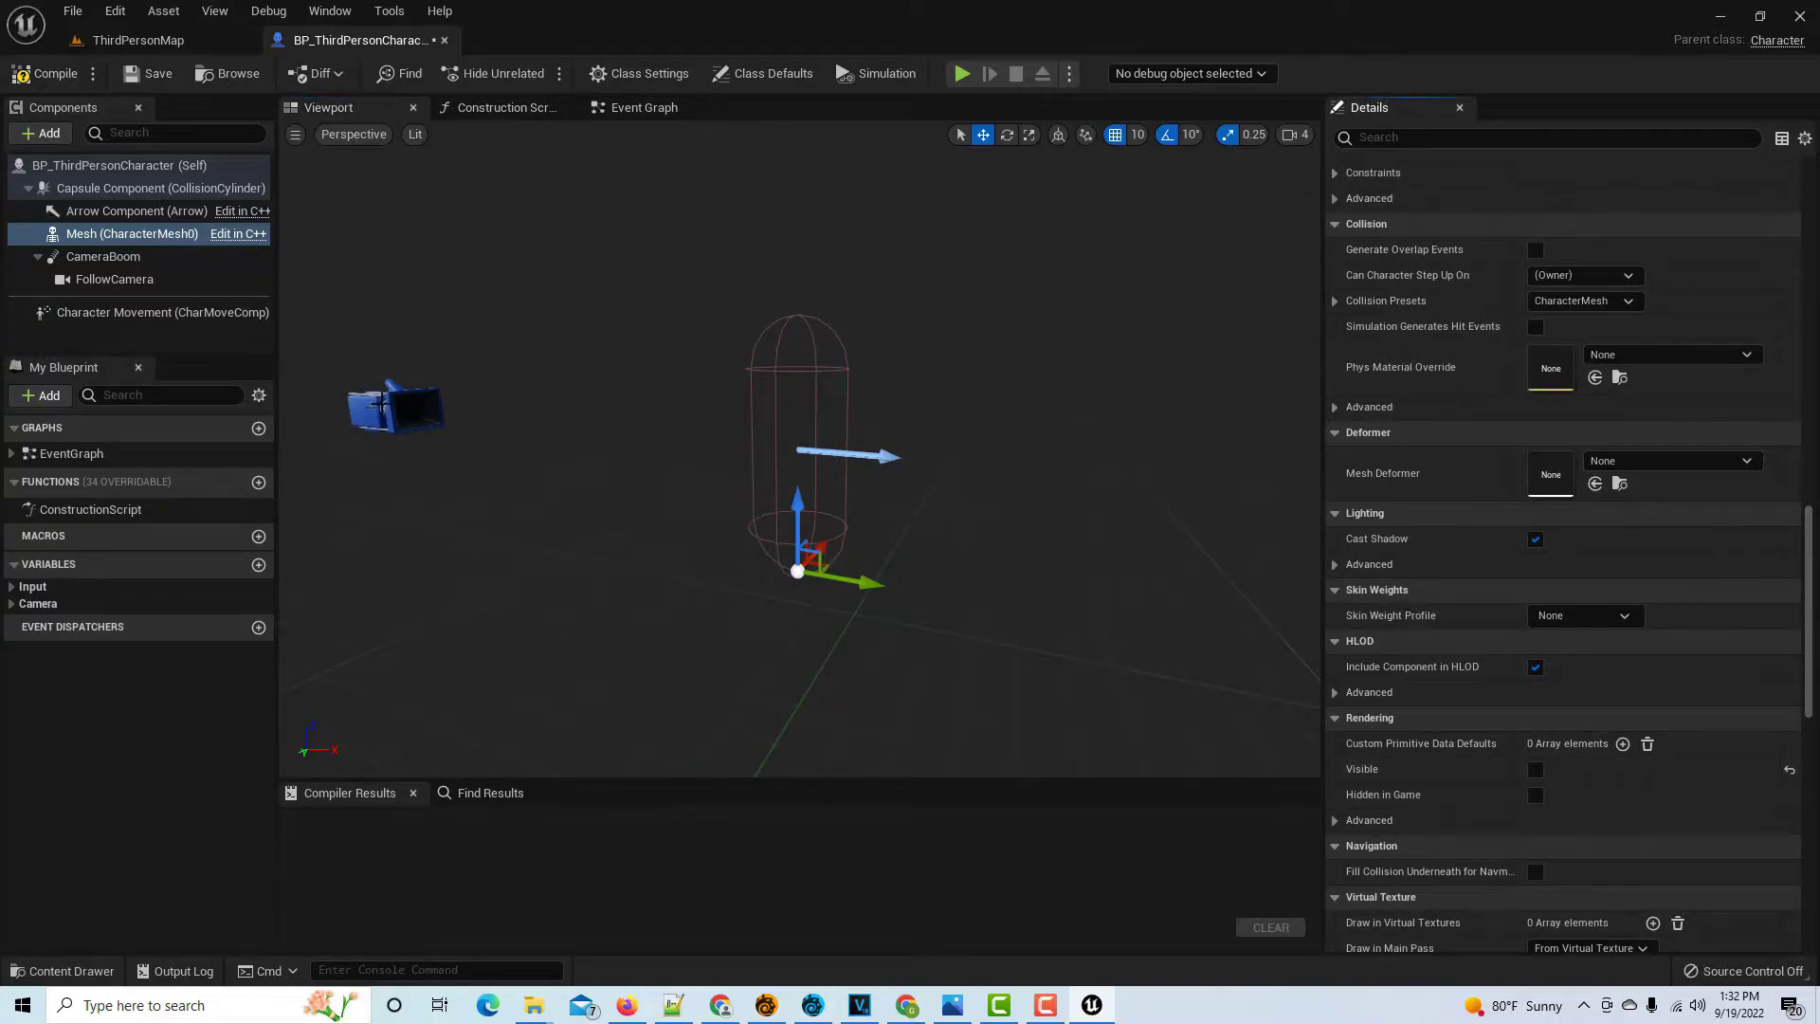
click(382, 406)
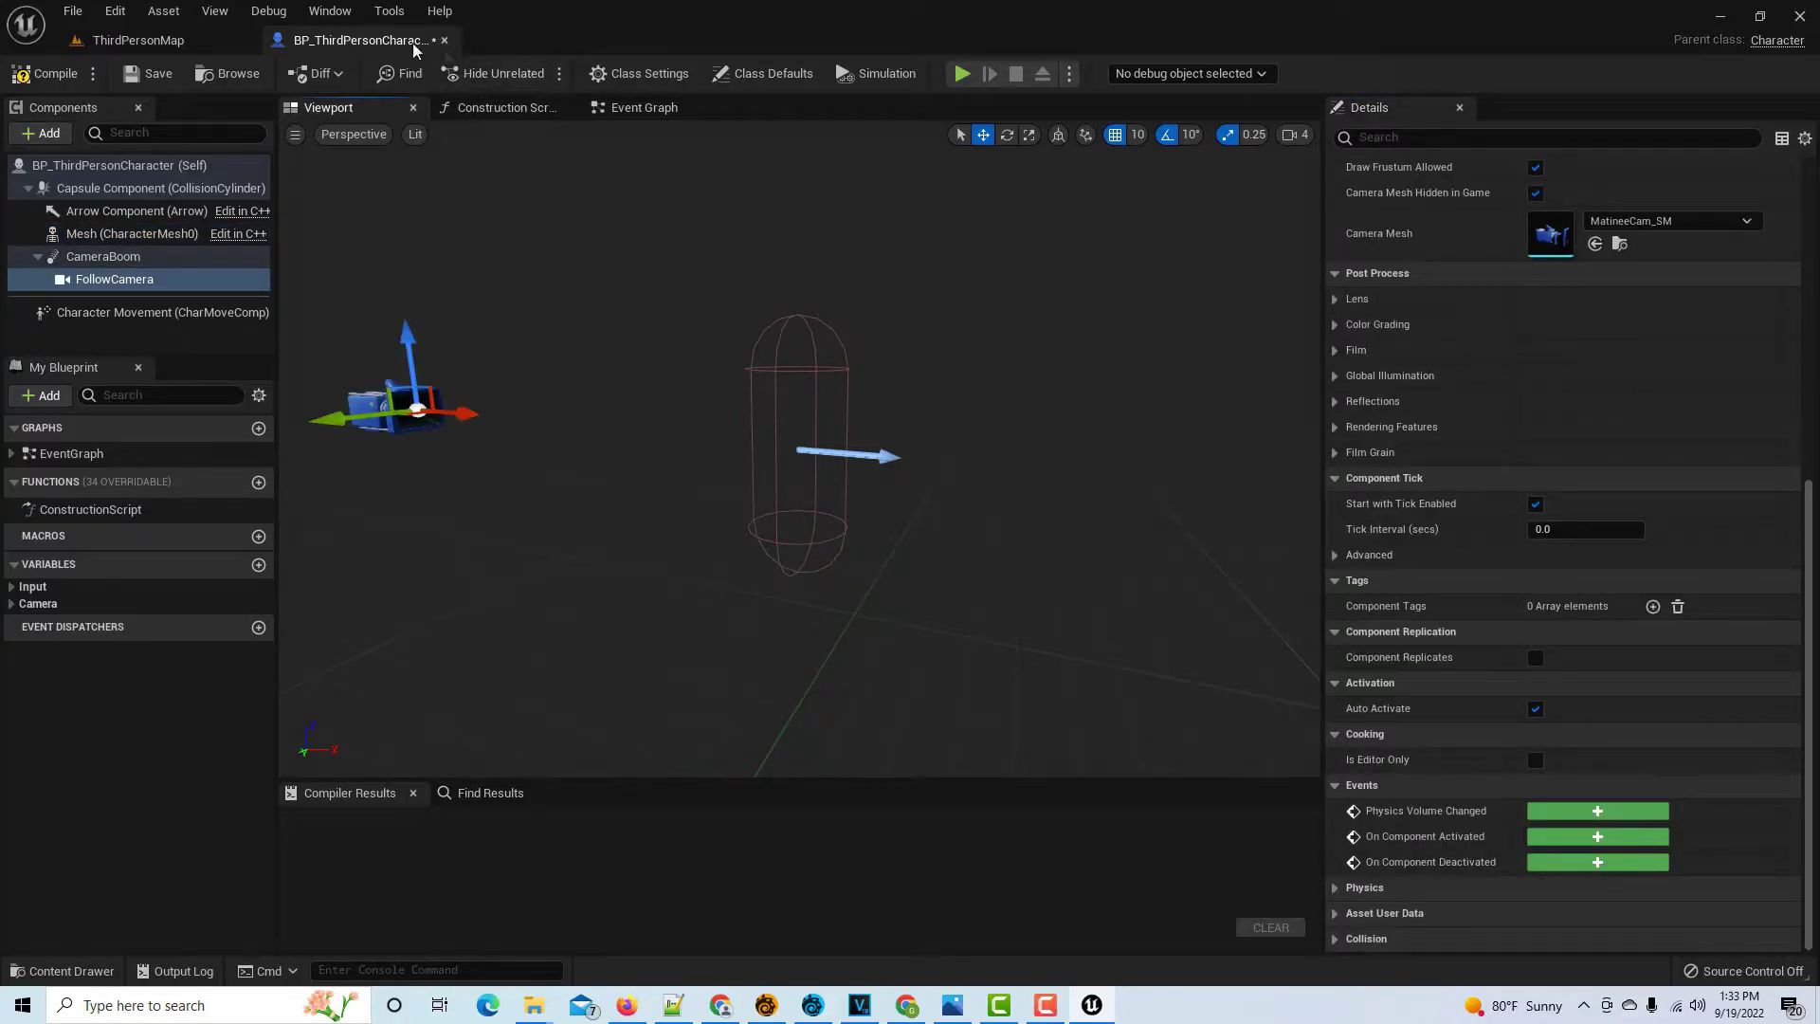
Compile and save the character blueprint, then return to ThirdPersonMap
click(45, 73)
click(148, 73)
click(138, 40)
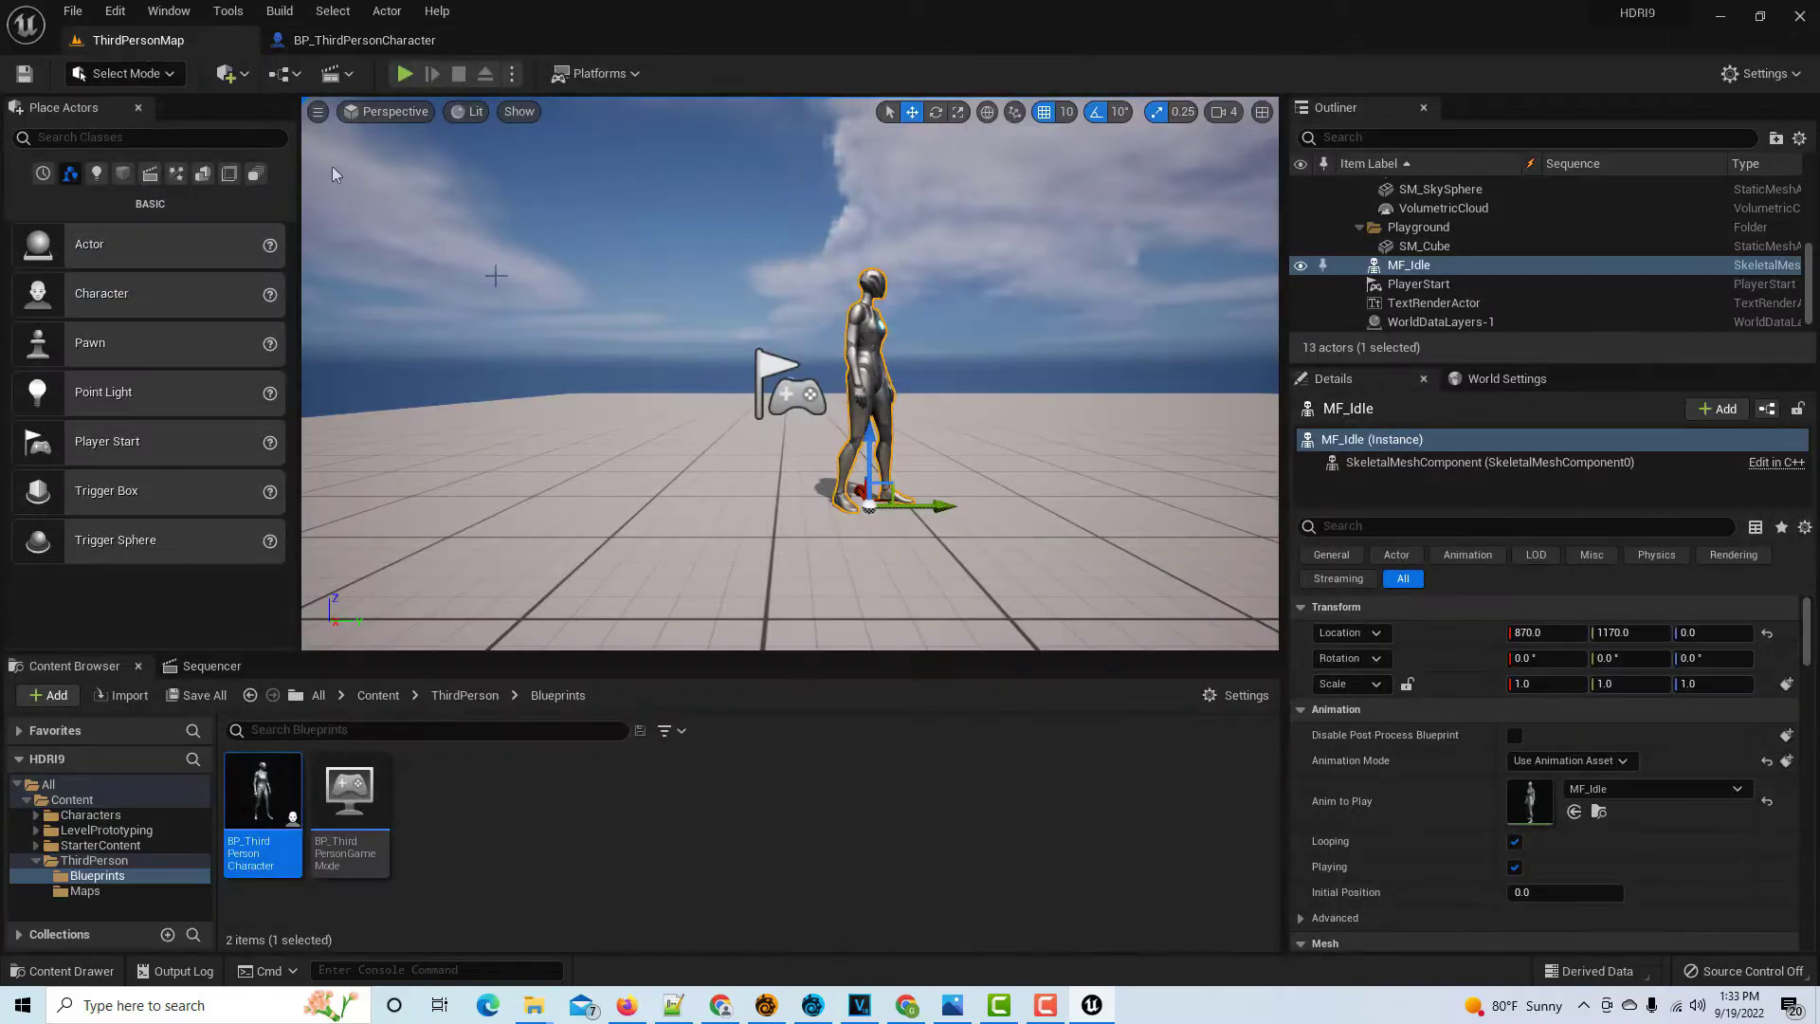
Play the level, walk the invisible player away from the mannequin, then stop
click(405, 73)
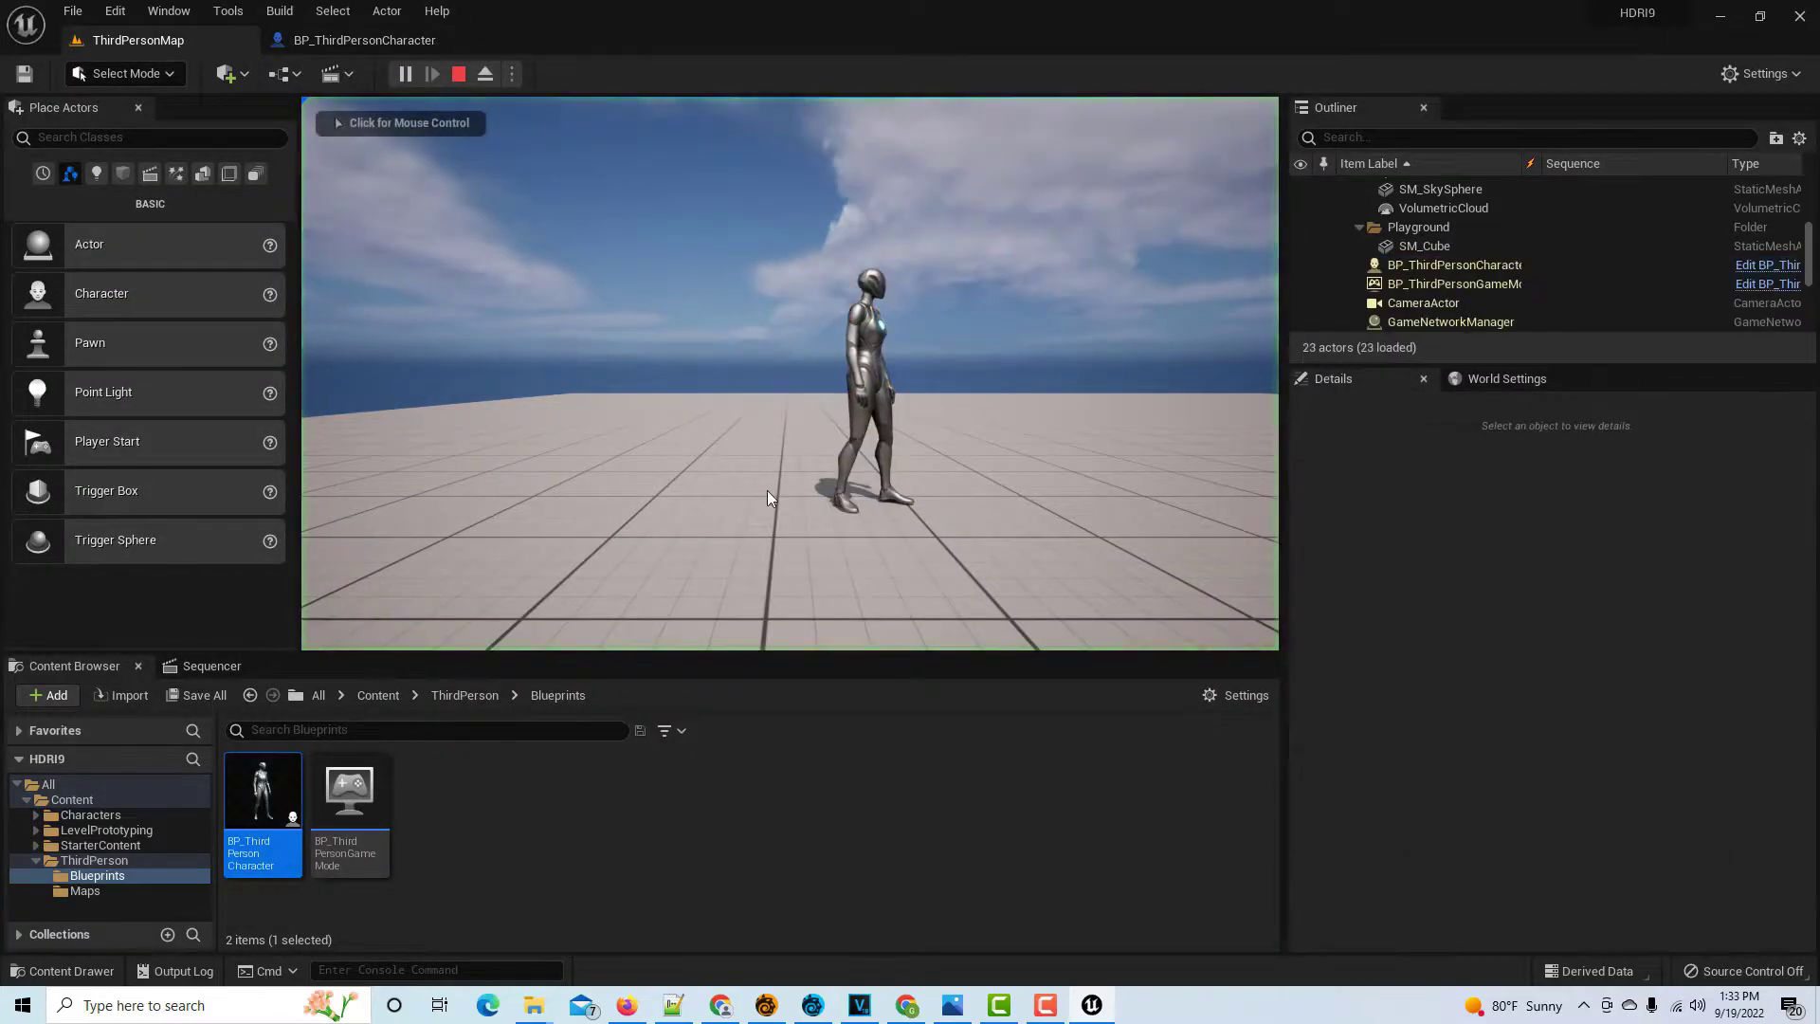
click(768, 507)
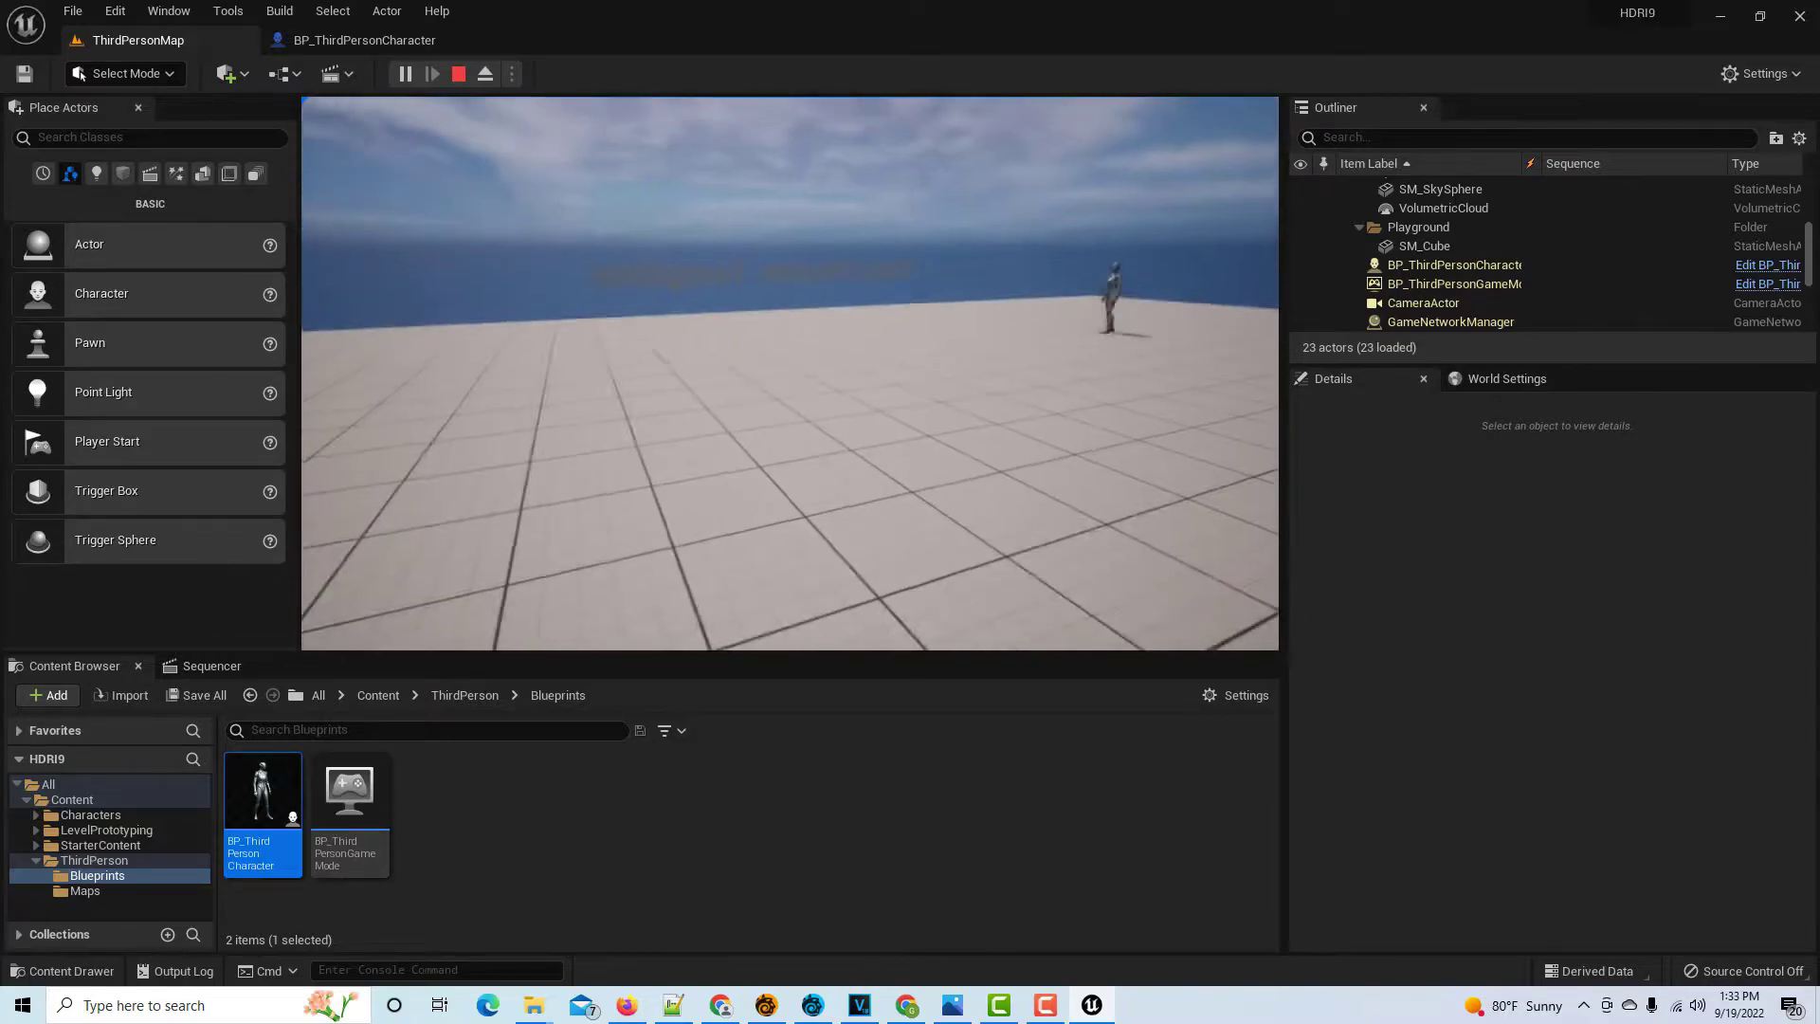
key(s)
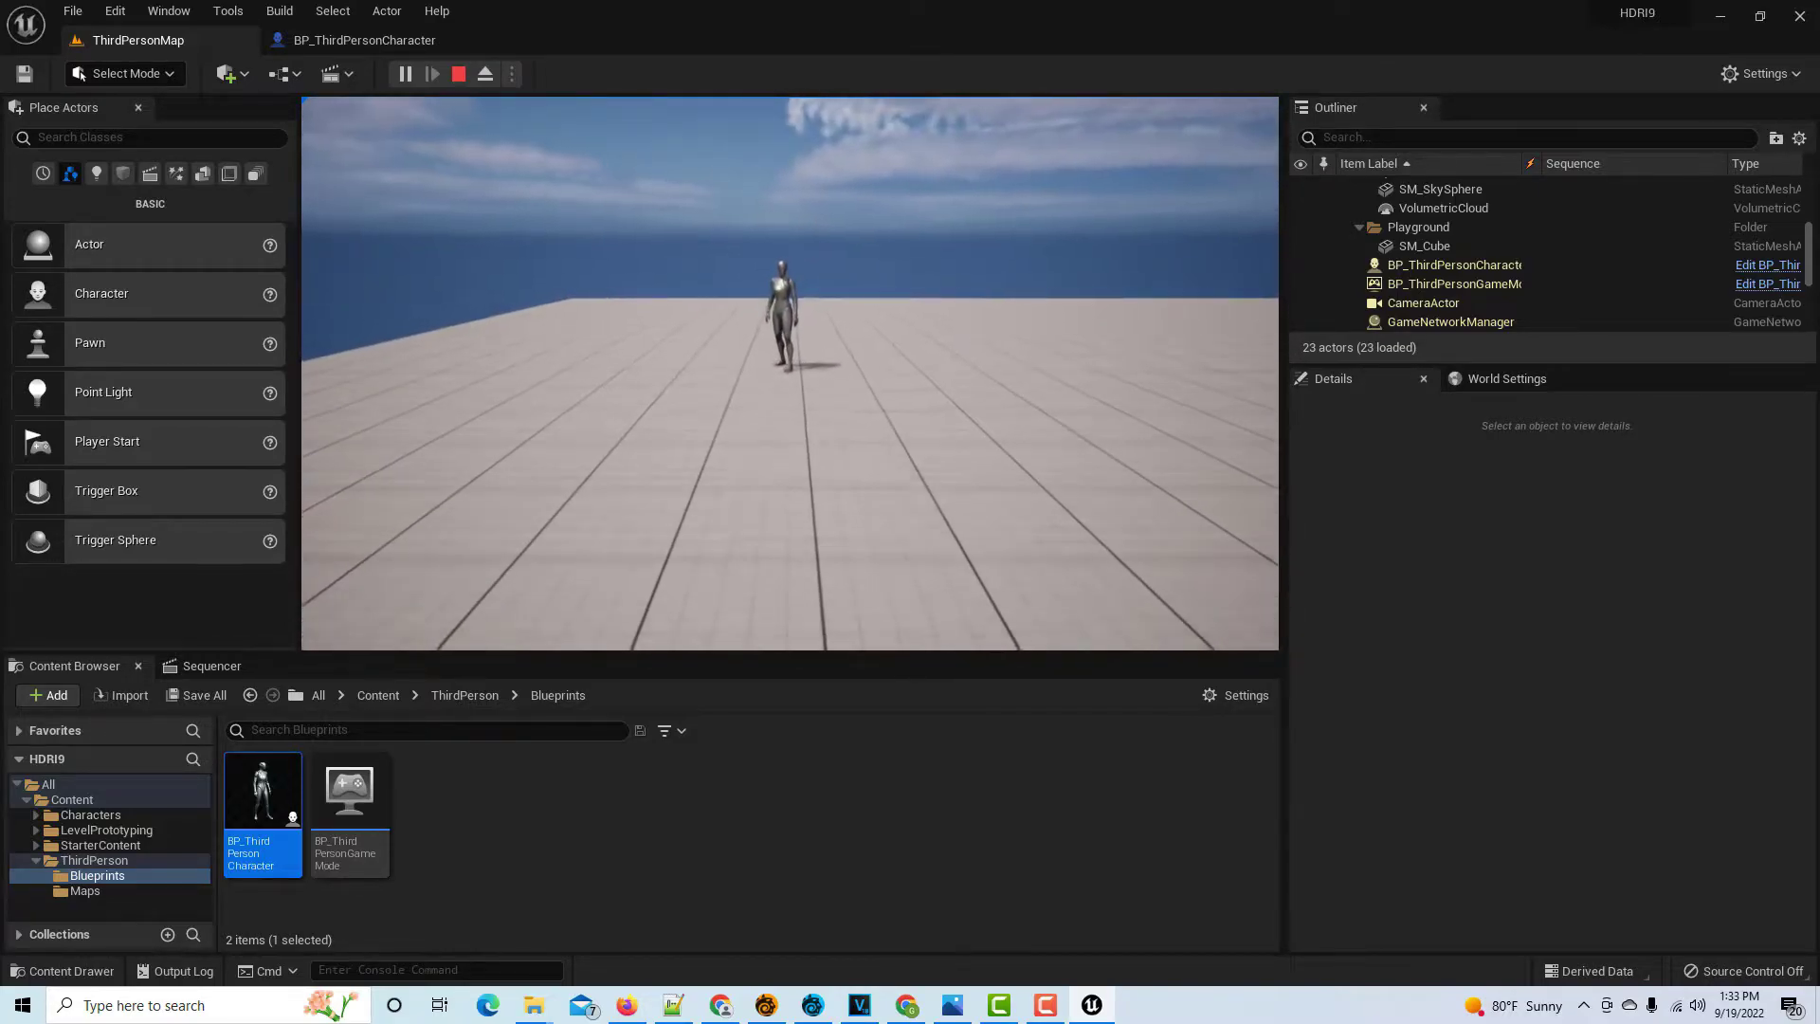
key(s)
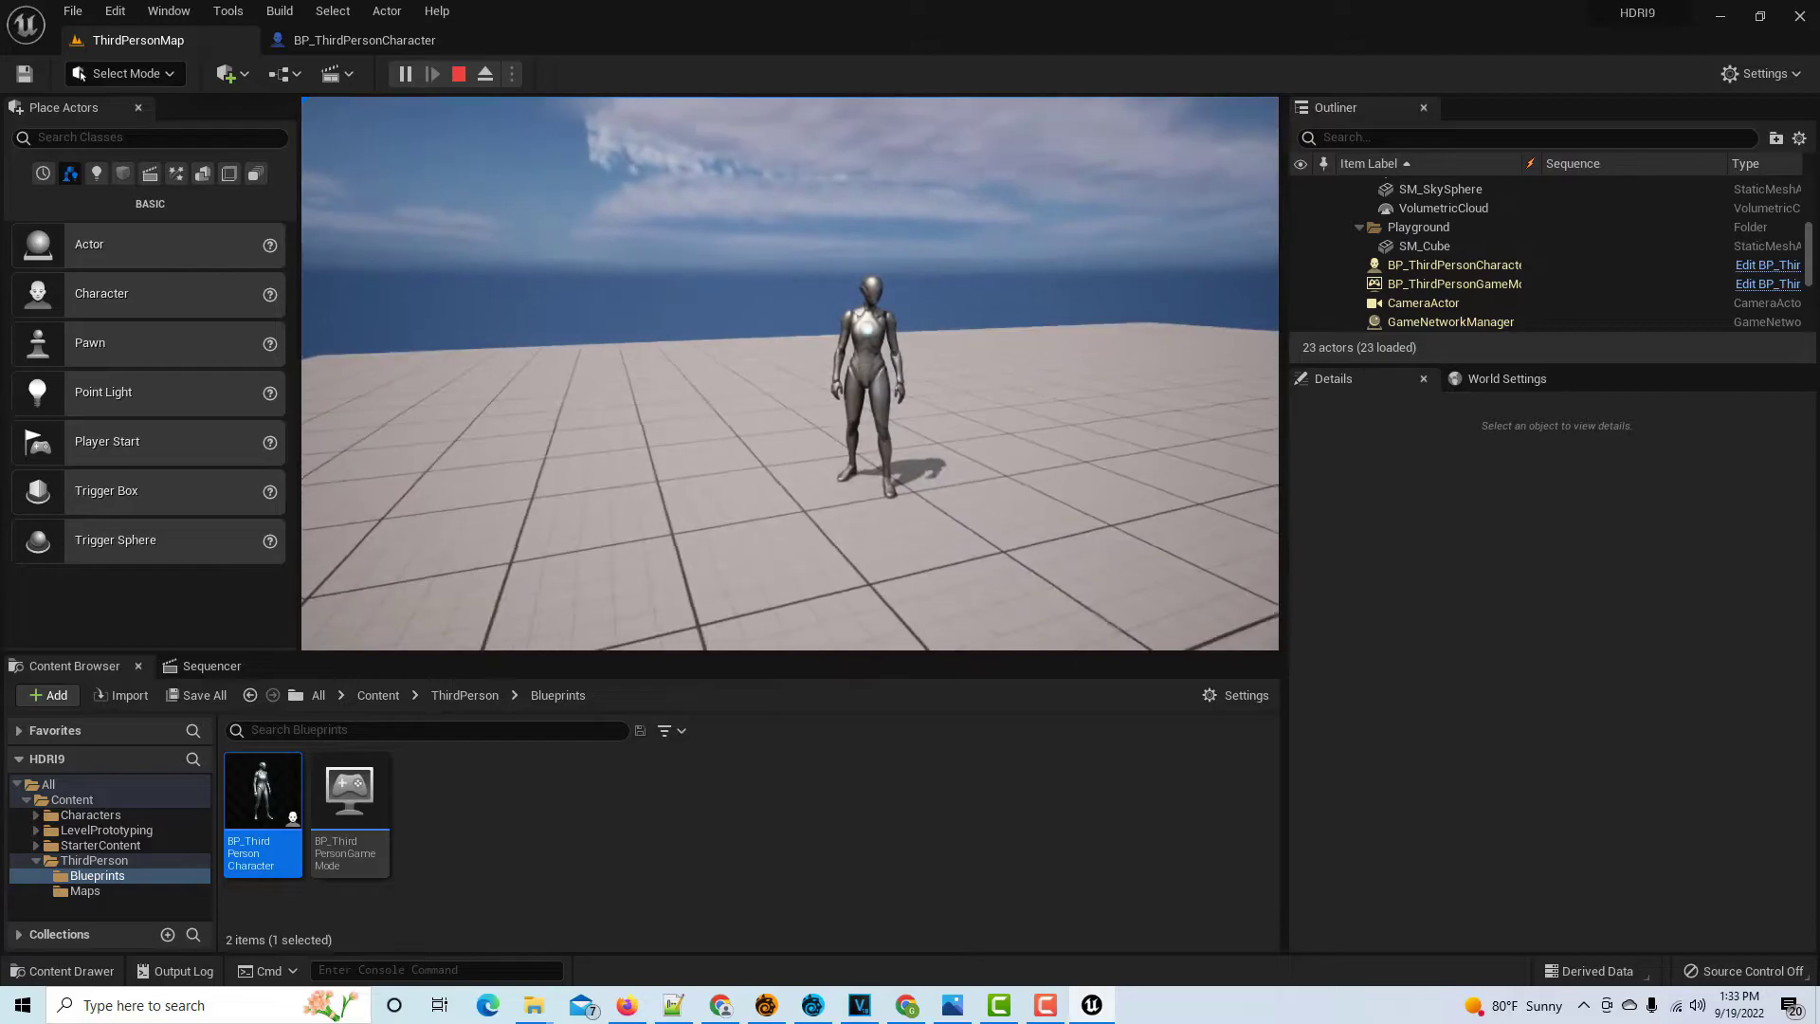
key(s)
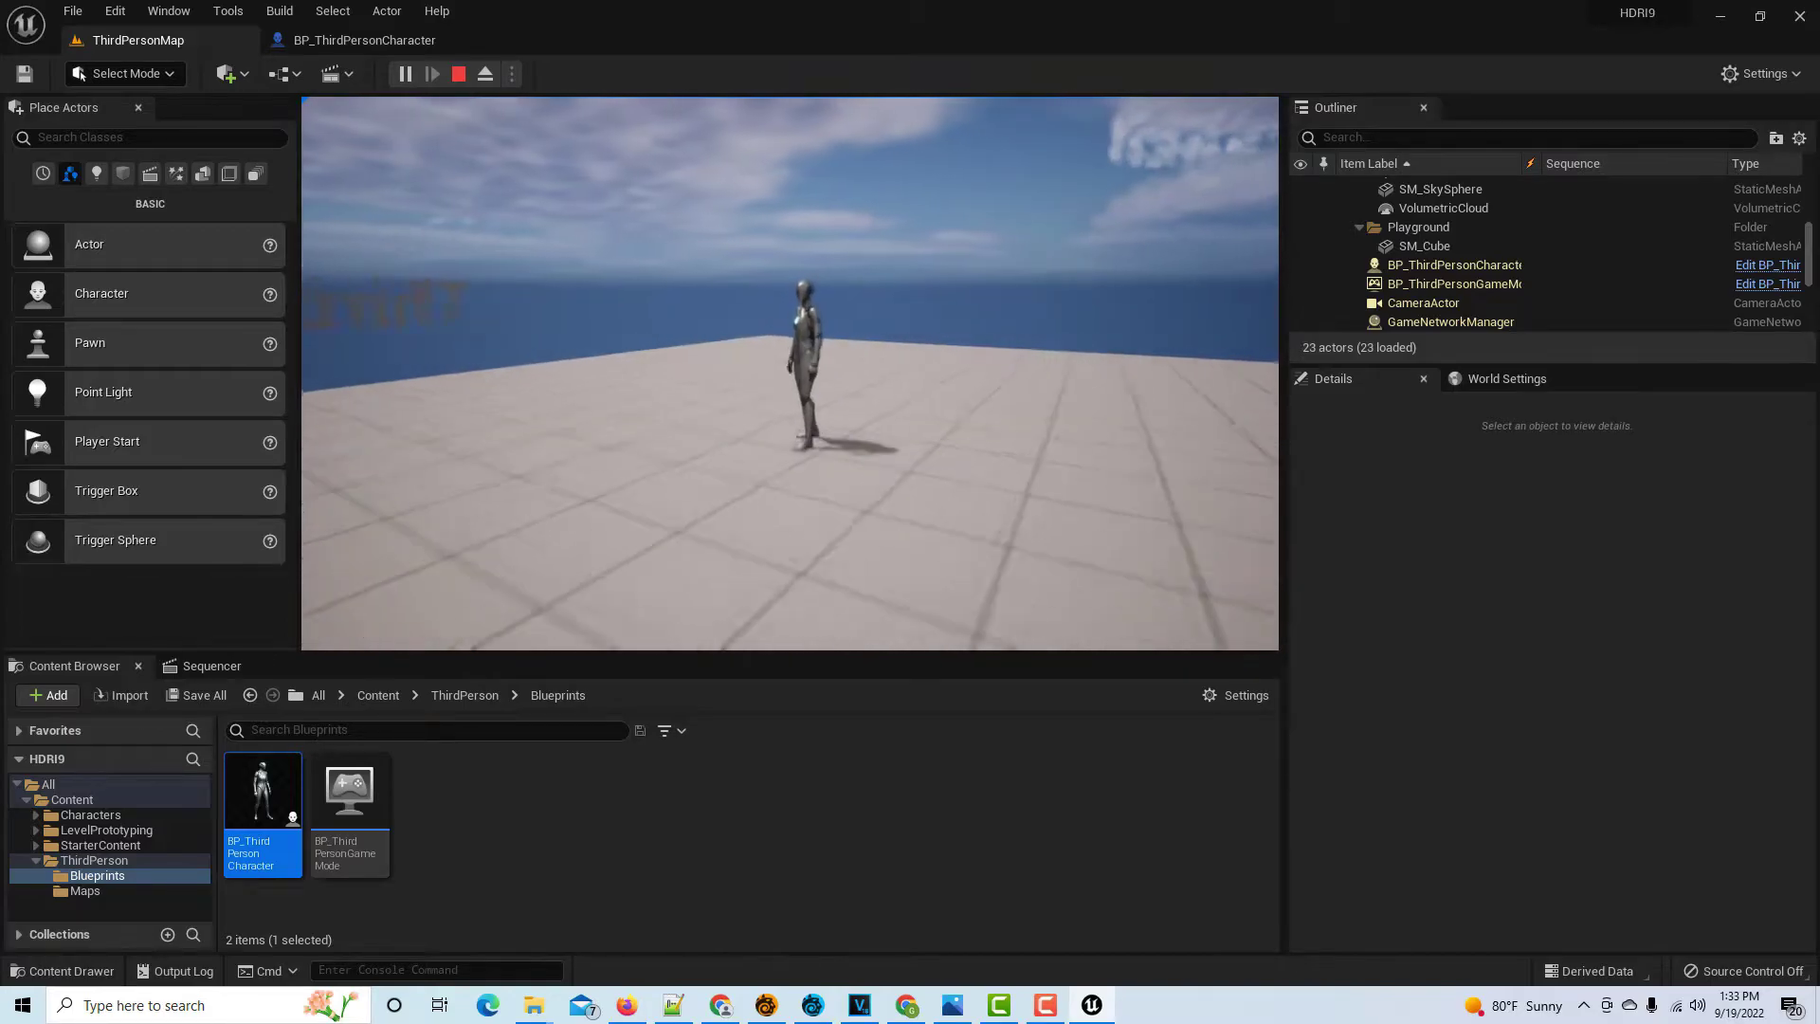
key(Escape)
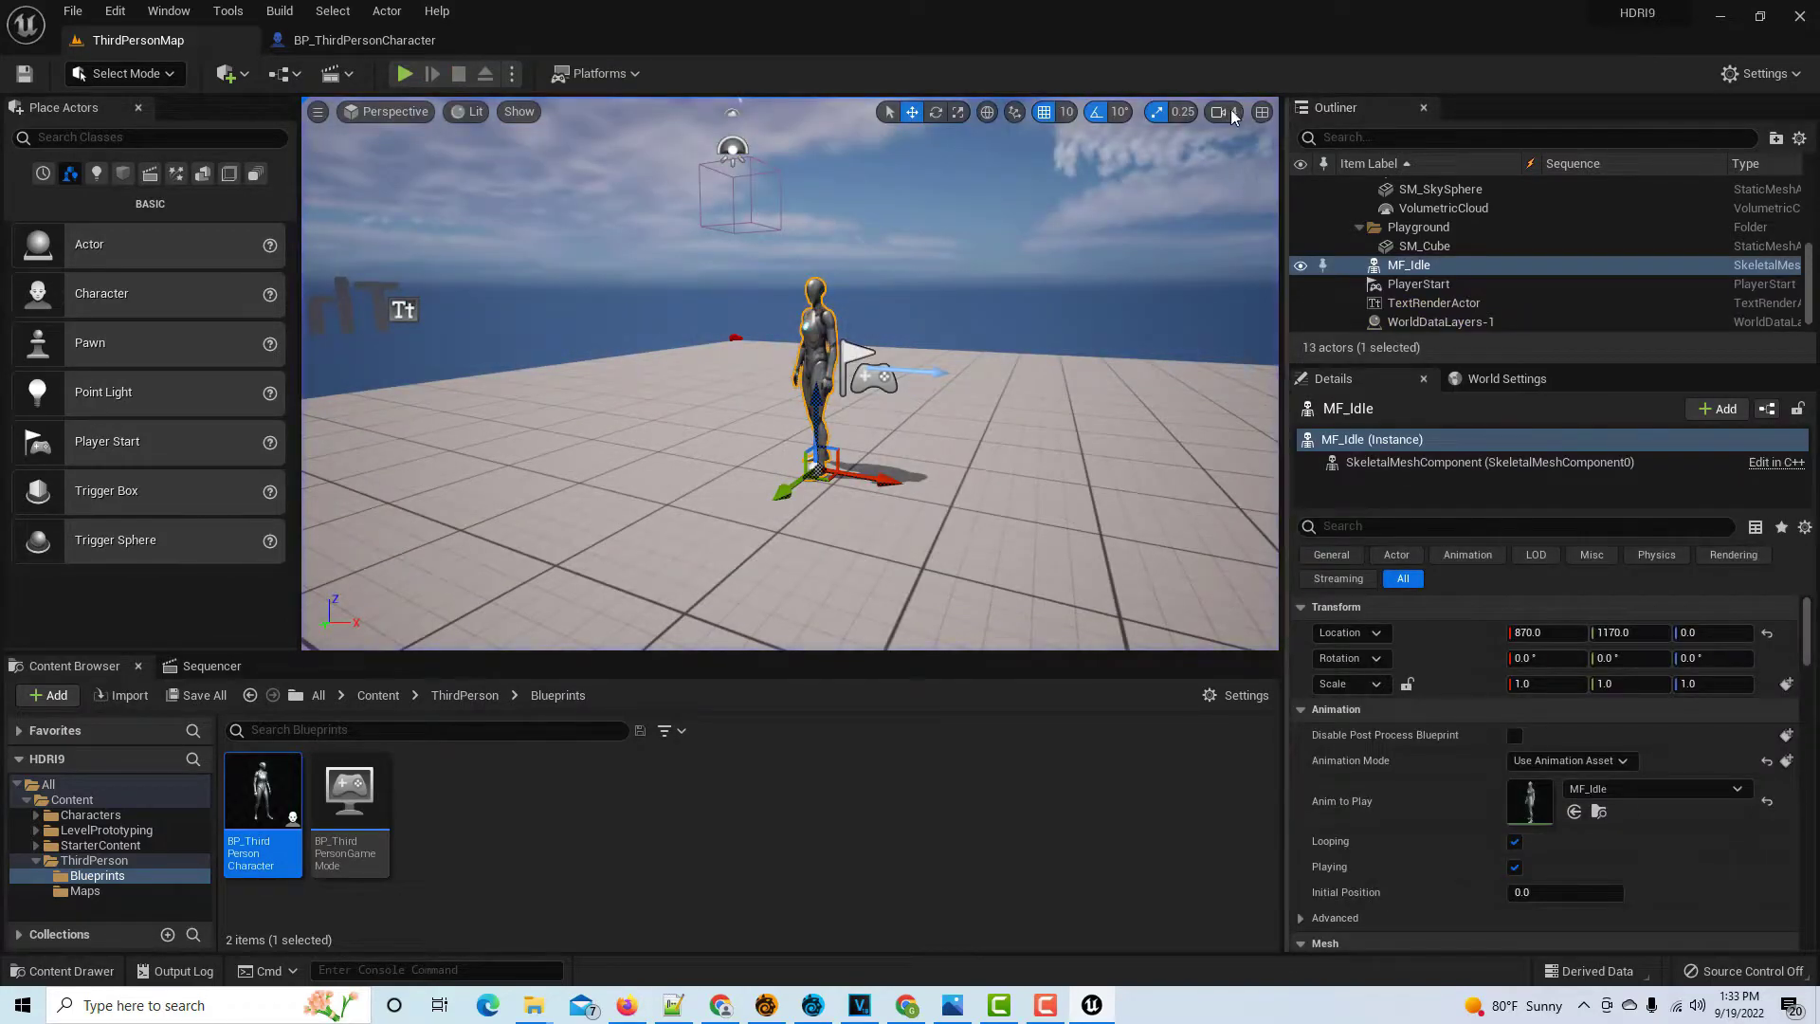
Set the viewport camera speed to 1
click(1228, 112)
drag(1278, 156, 1065, 187)
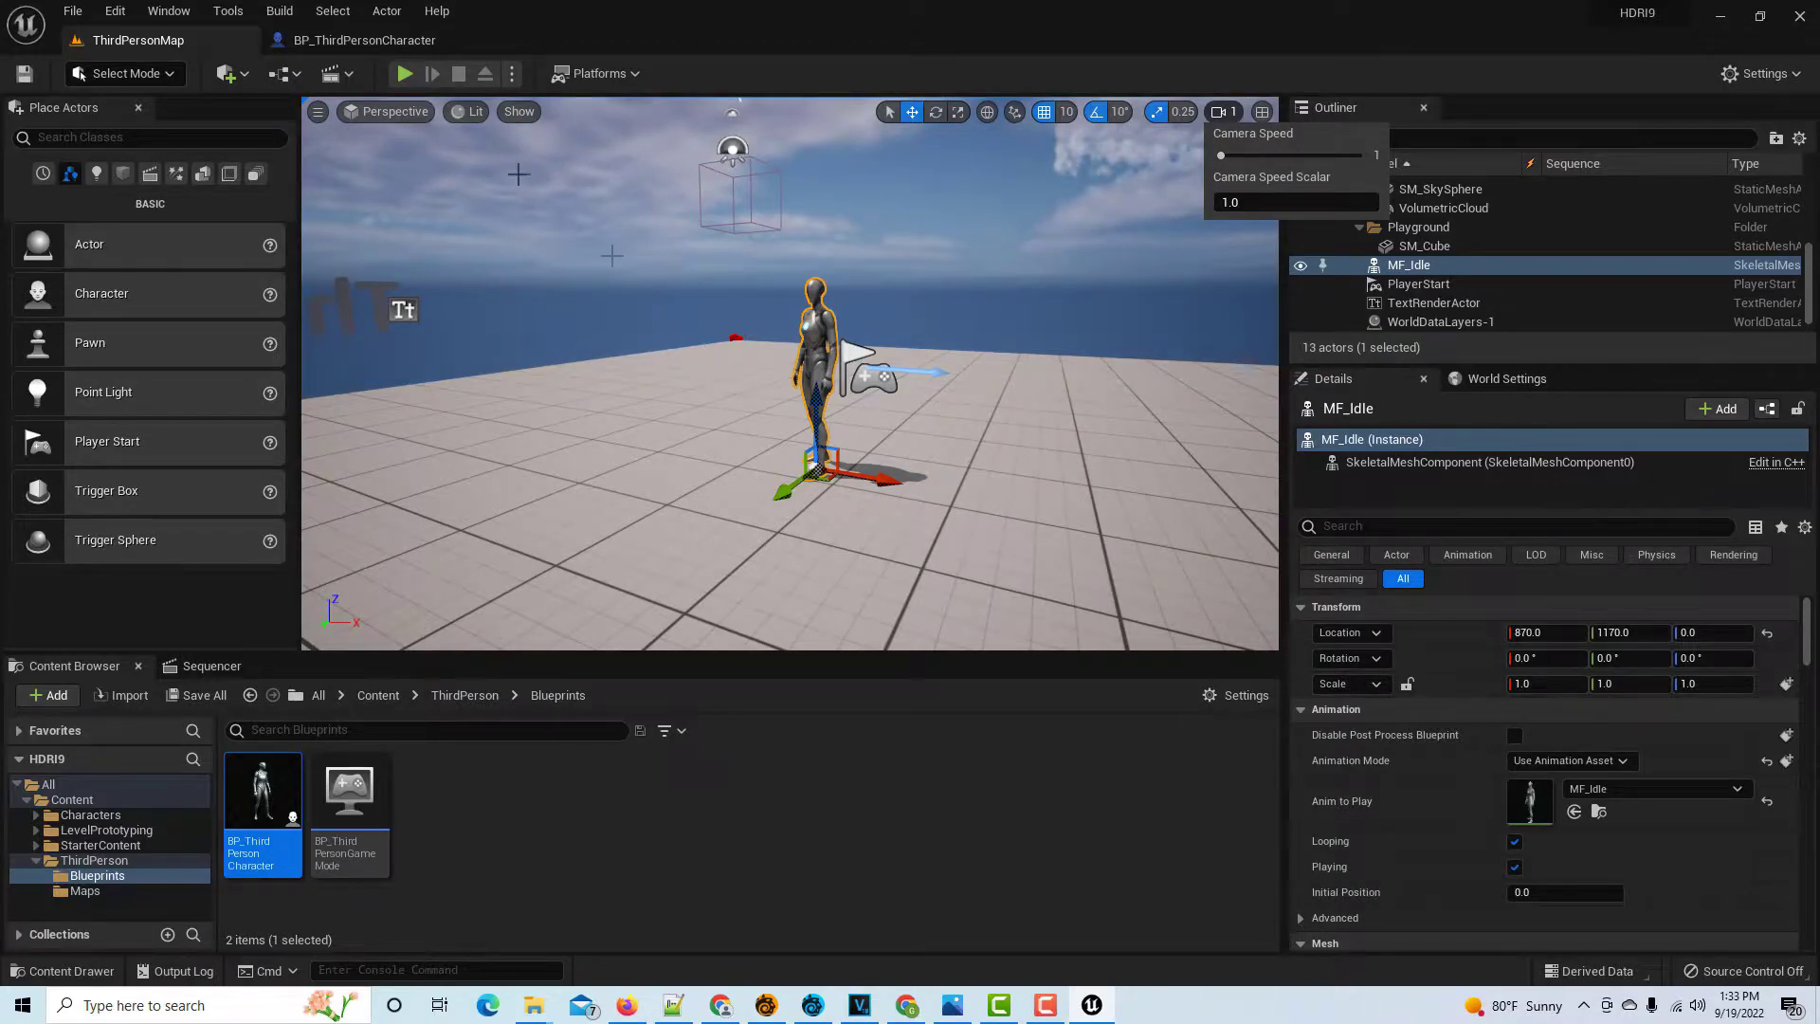
click(368, 41)
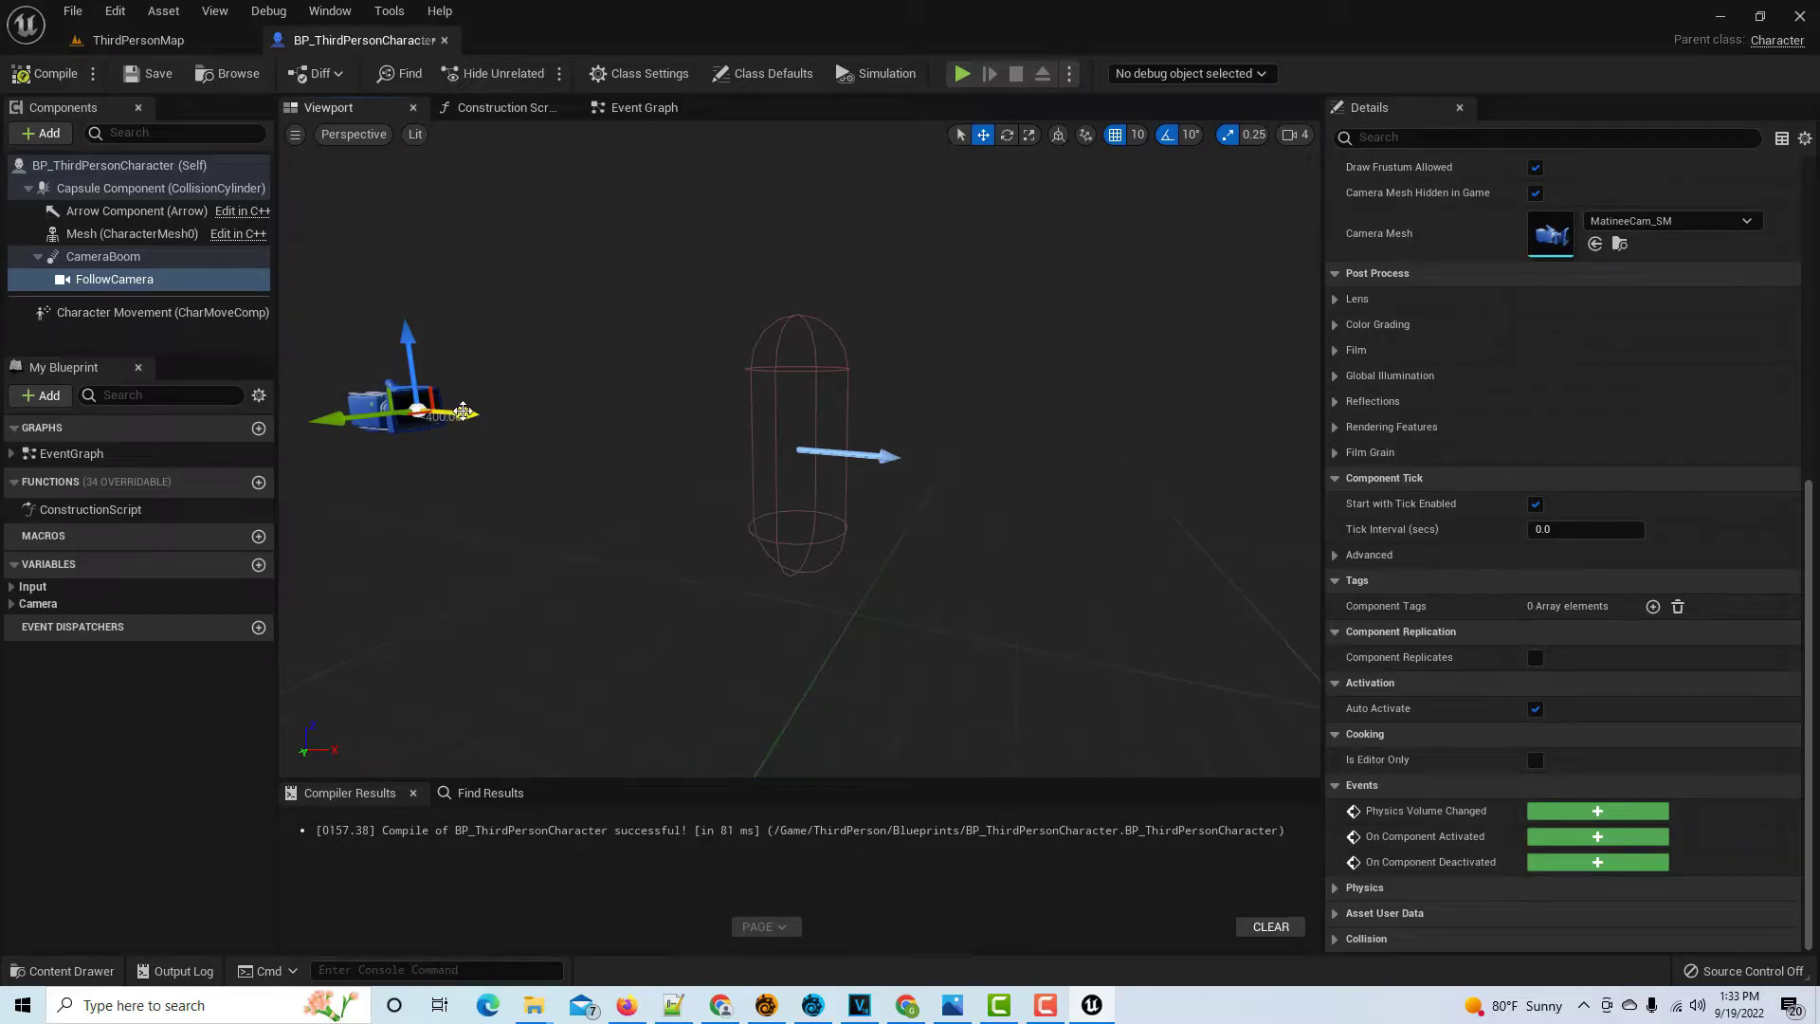
Move FollowCamera forward and down, pitch it 10°, then compile and save the Blueprint
drag(463, 410, 589, 423)
drag(528, 340, 534, 400)
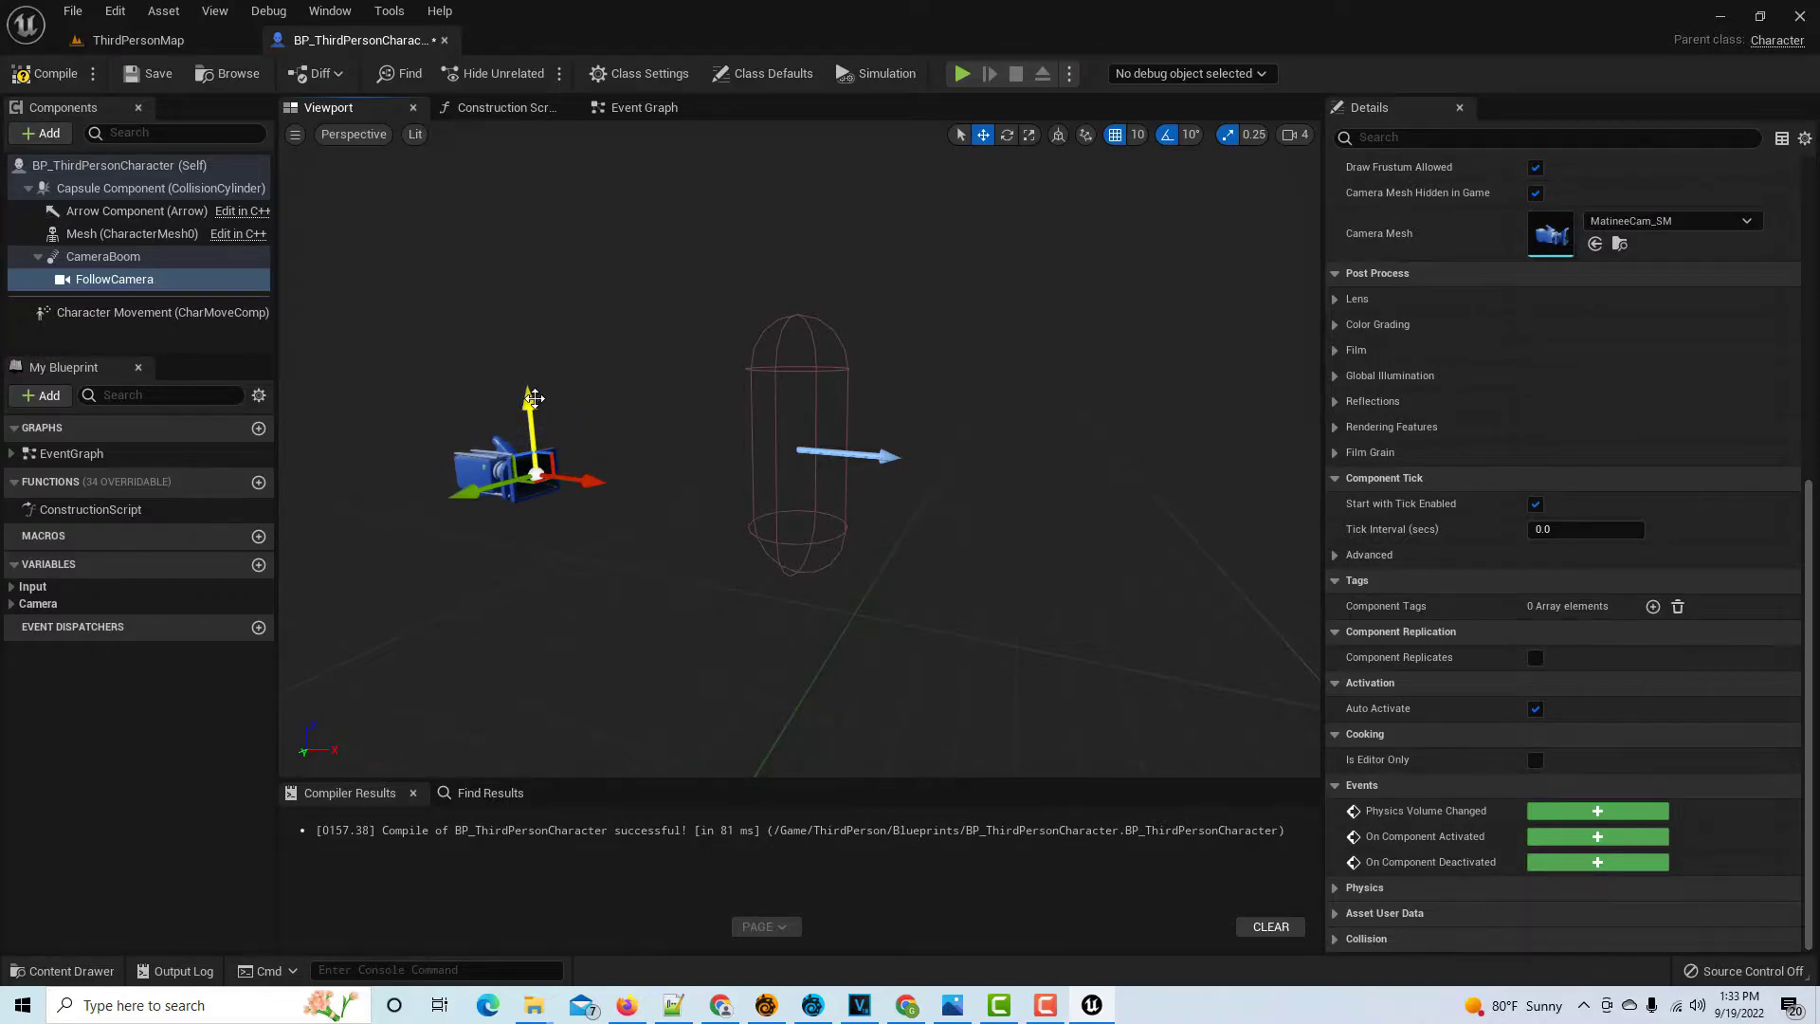
key(e)
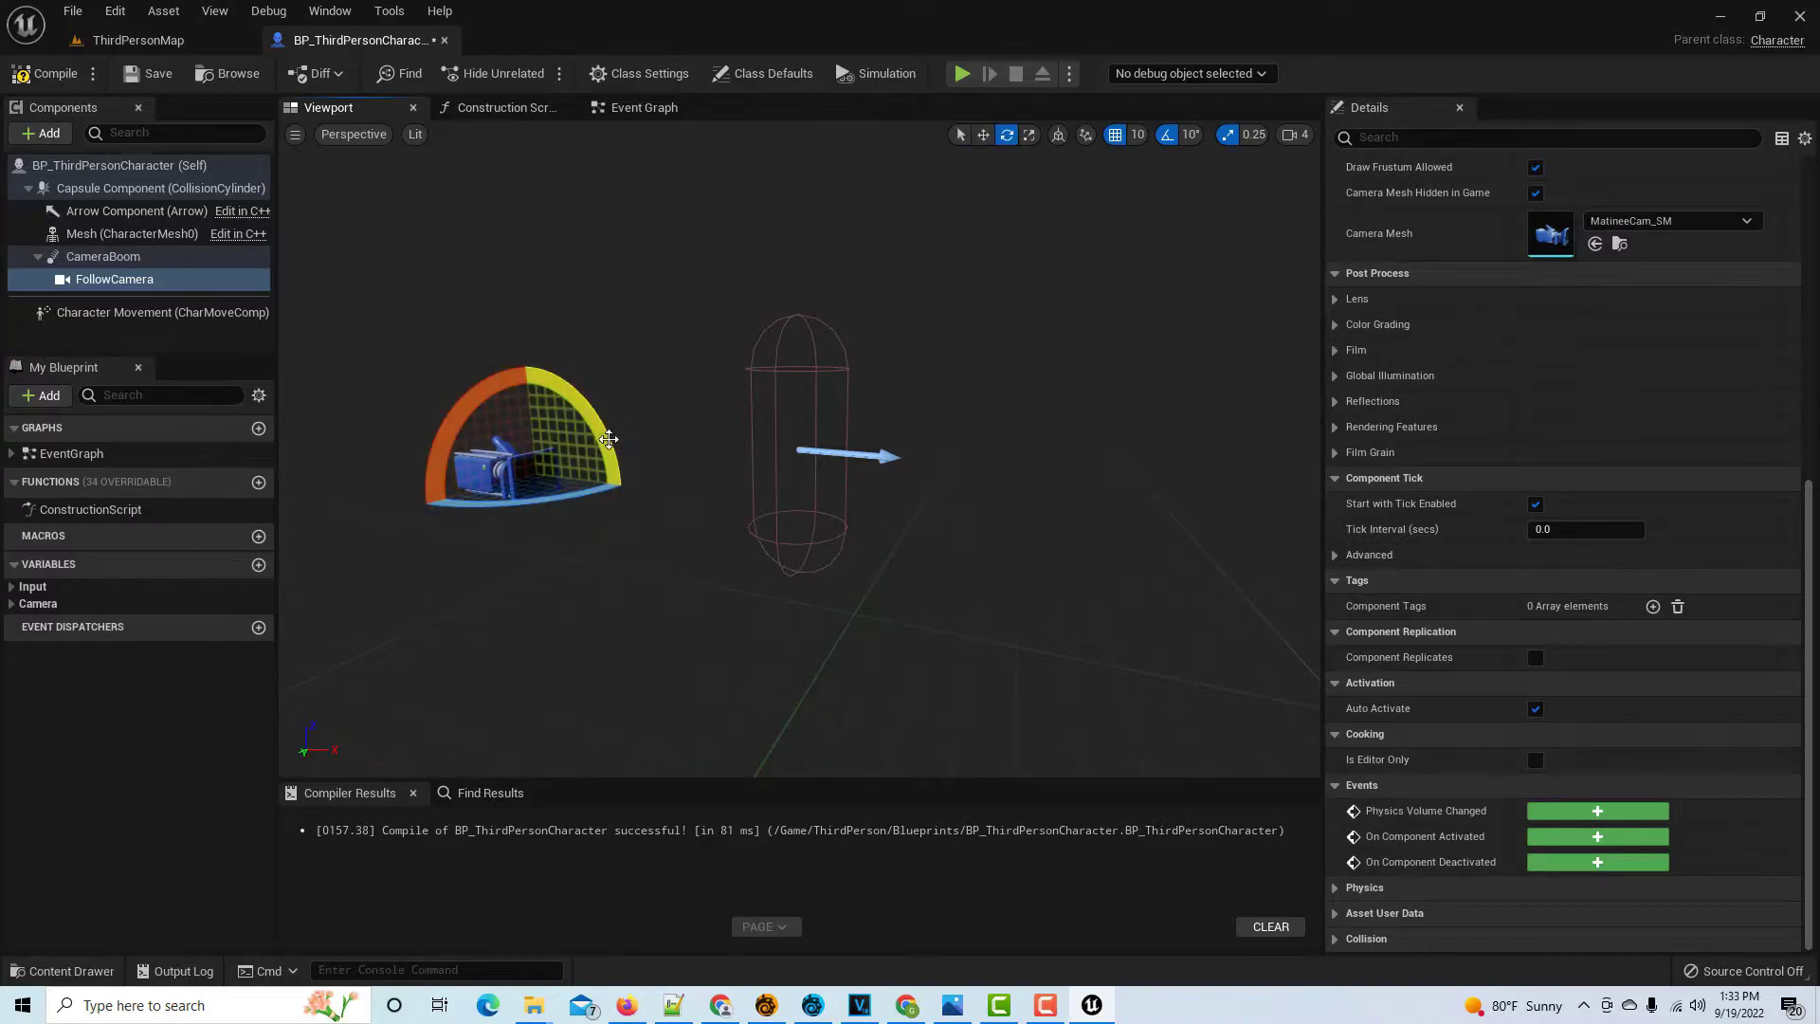
mouse_move(611, 453)
mouse_down()
mouse_move(621, 495)
mouse_move(621, 474)
mouse_up()
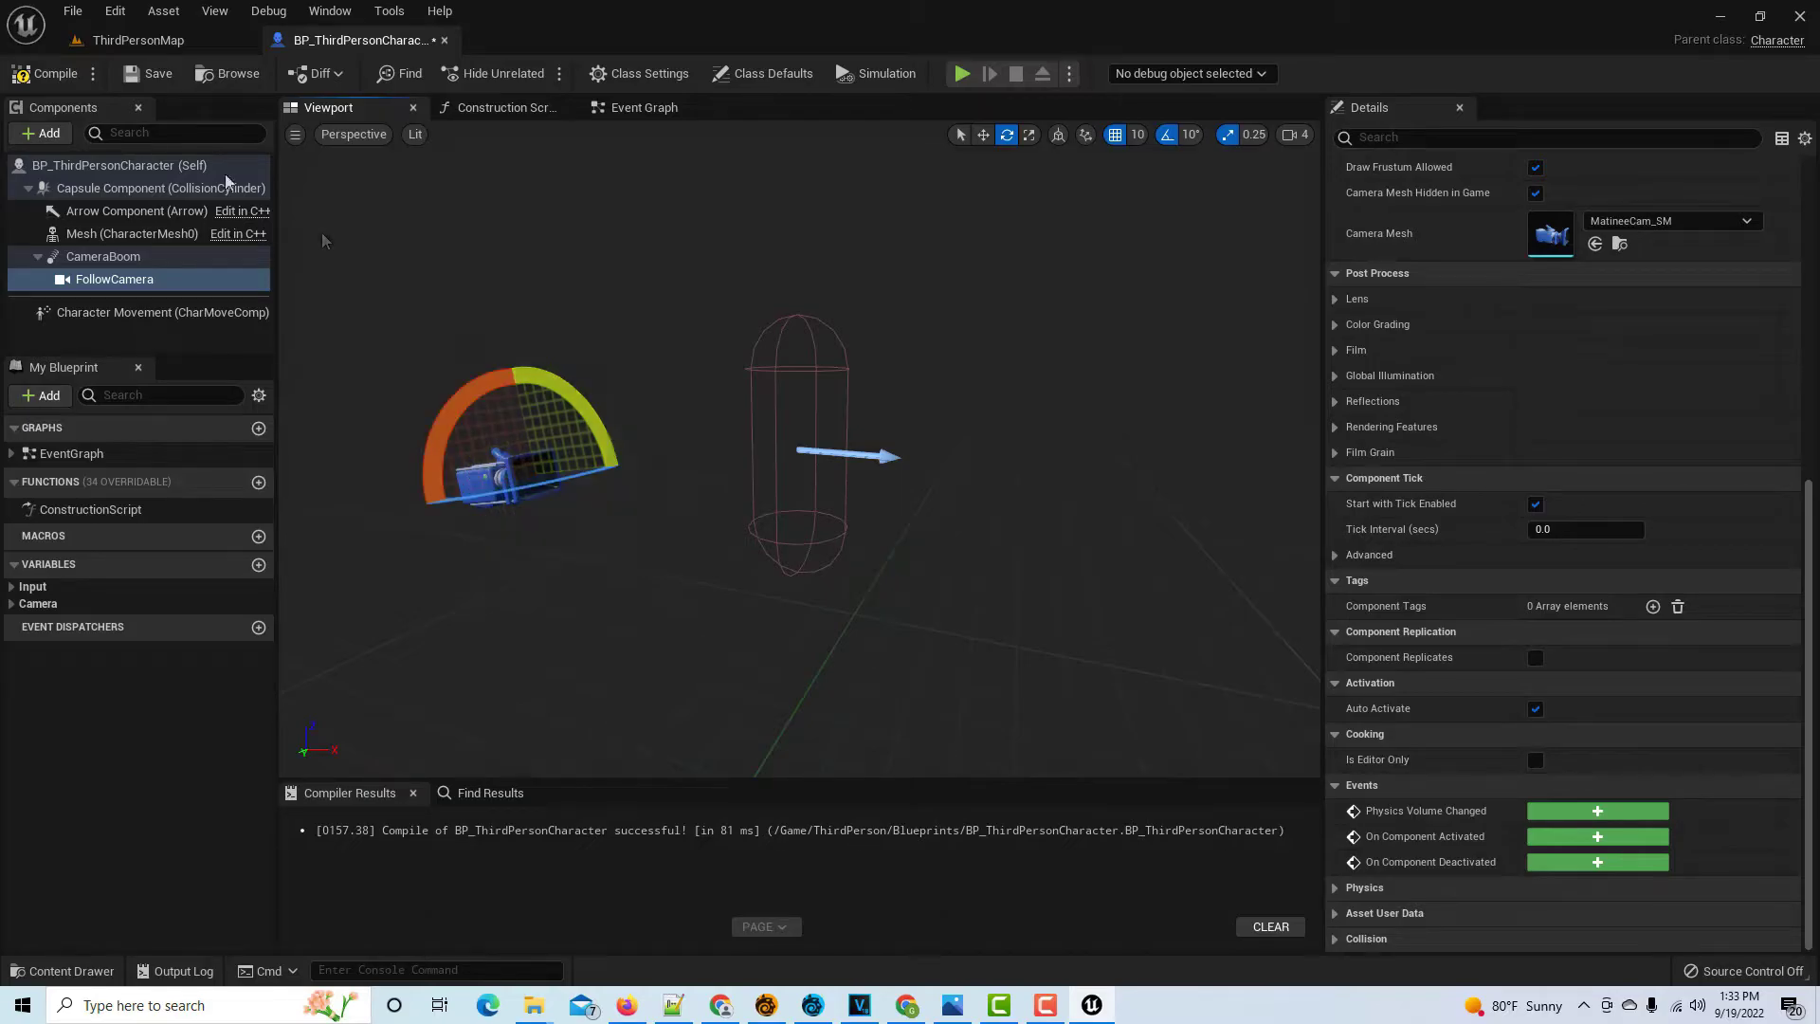
click(45, 73)
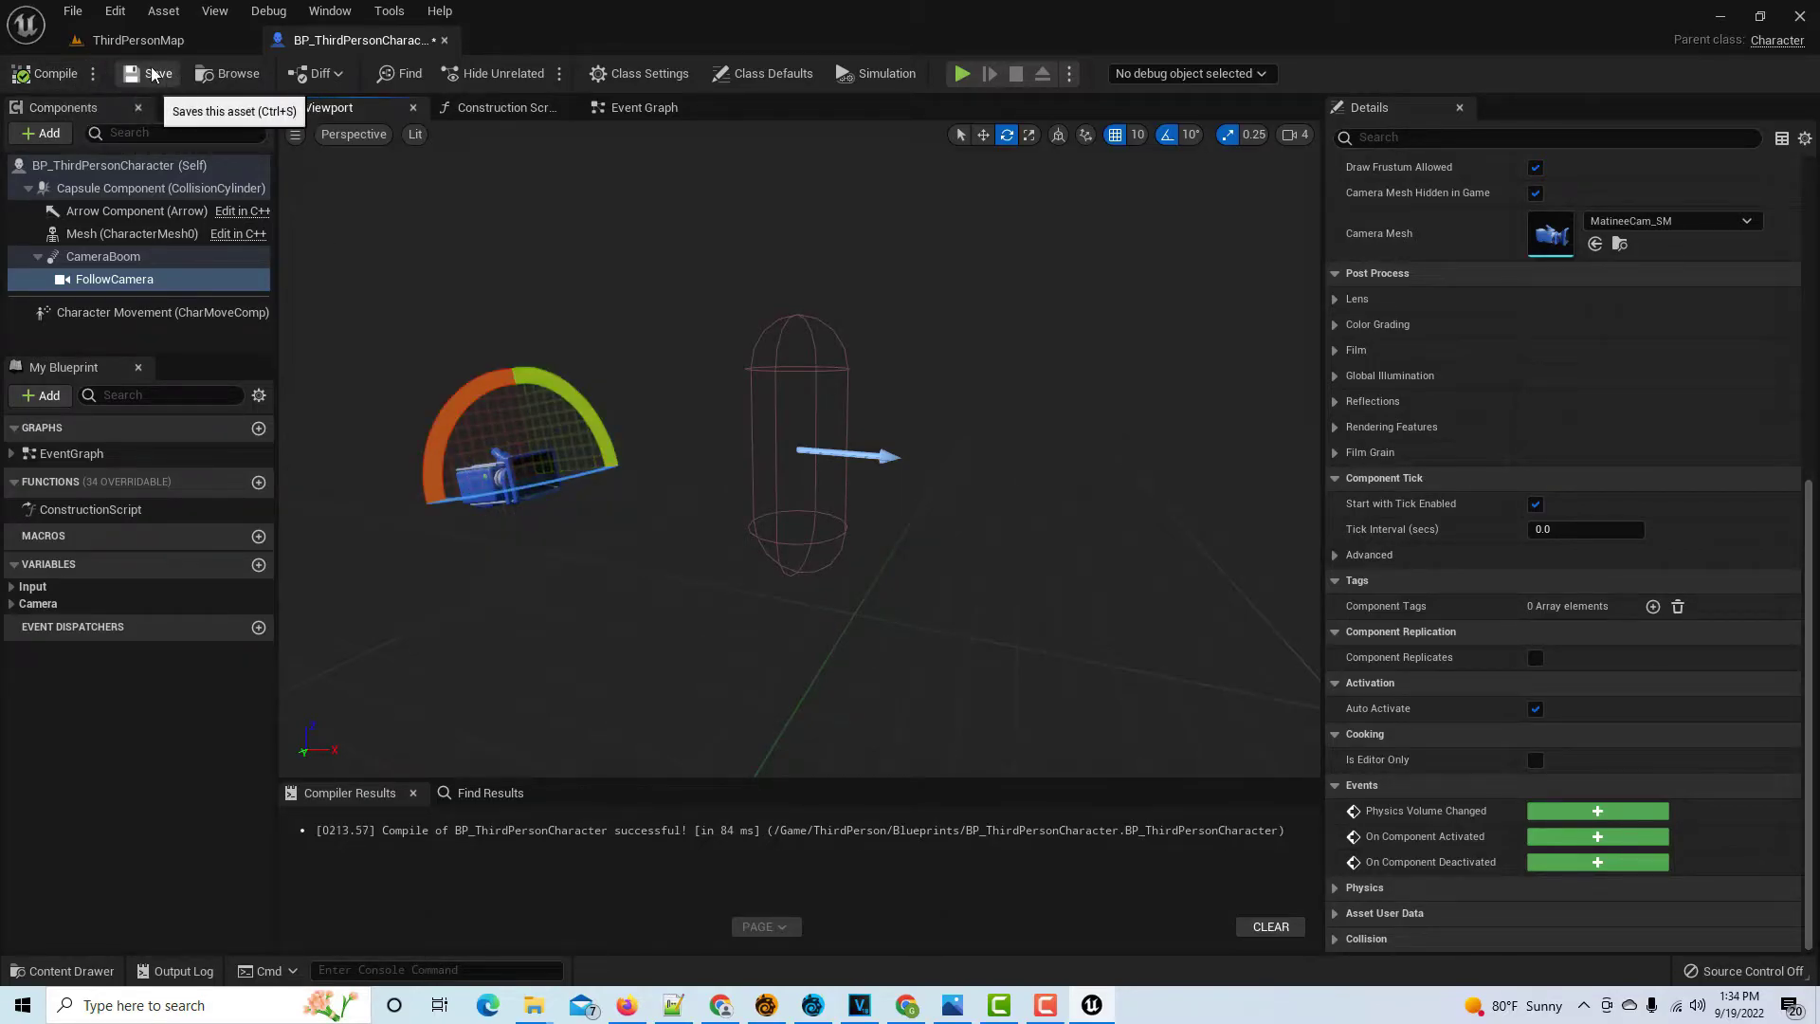
click(142, 73)
click(139, 39)
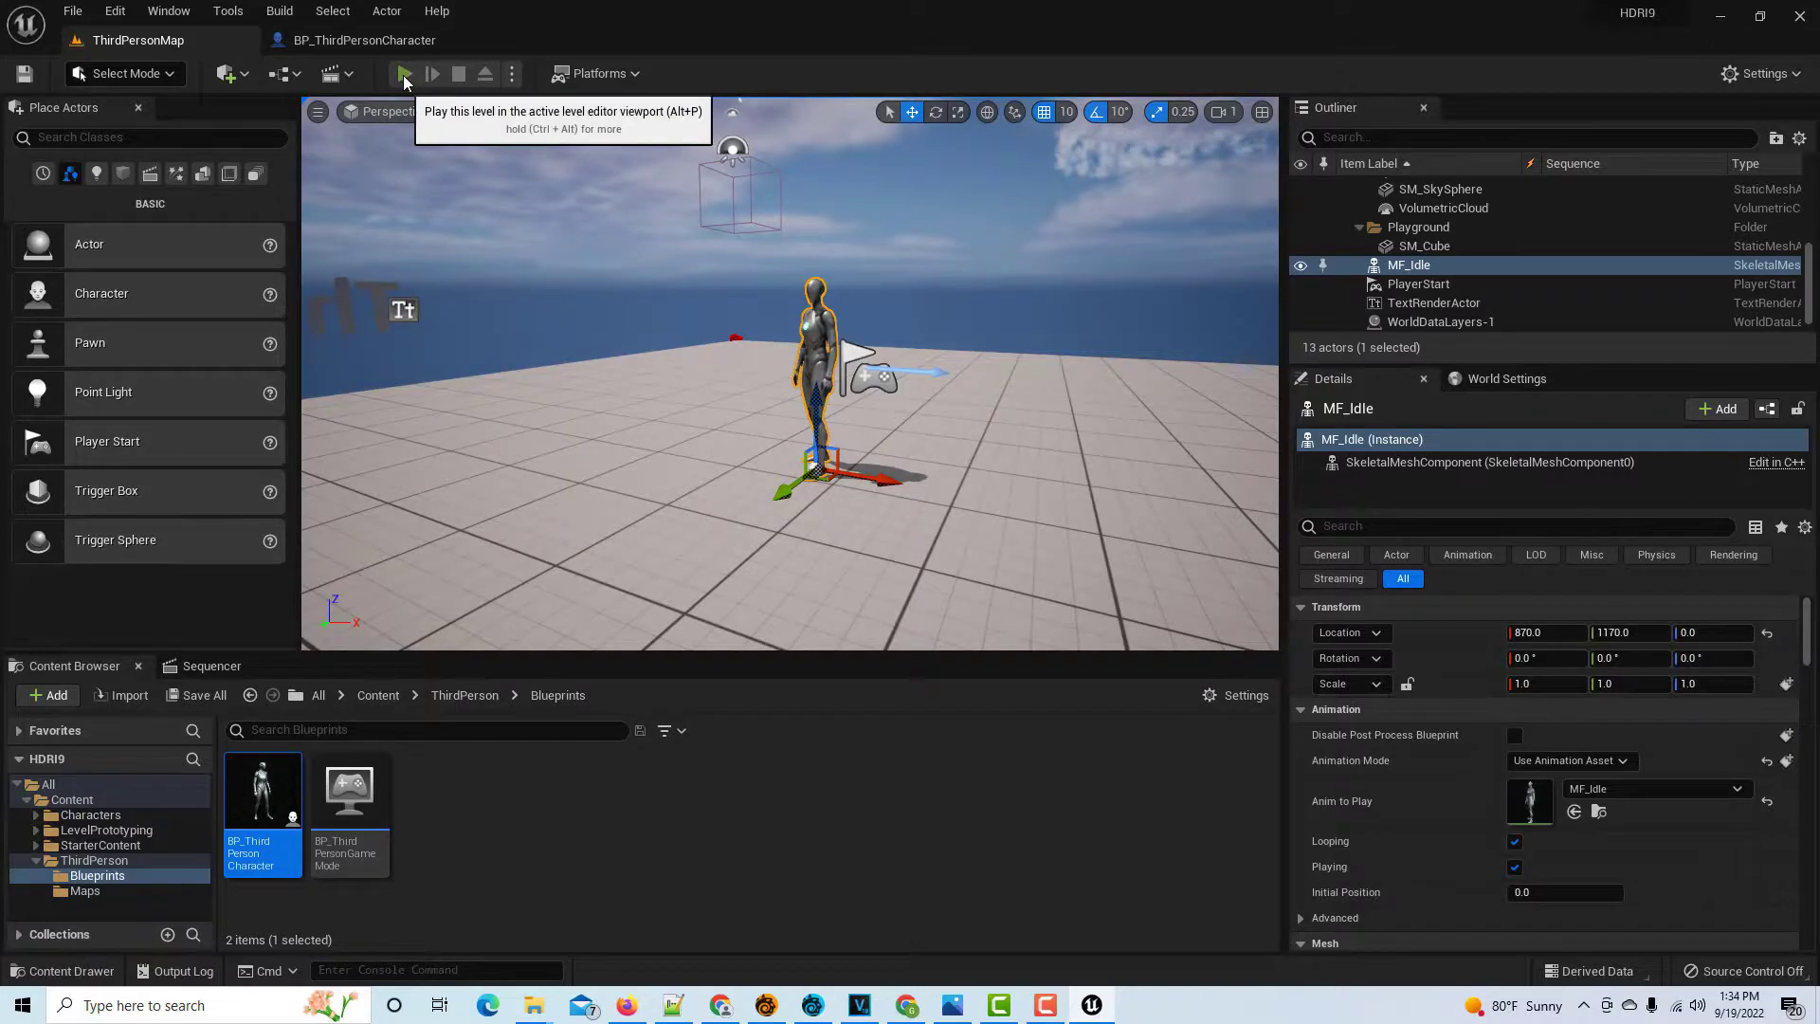
Play the level to view Quinn through the repositioned follow camera, then stop
click(405, 73)
click(619, 313)
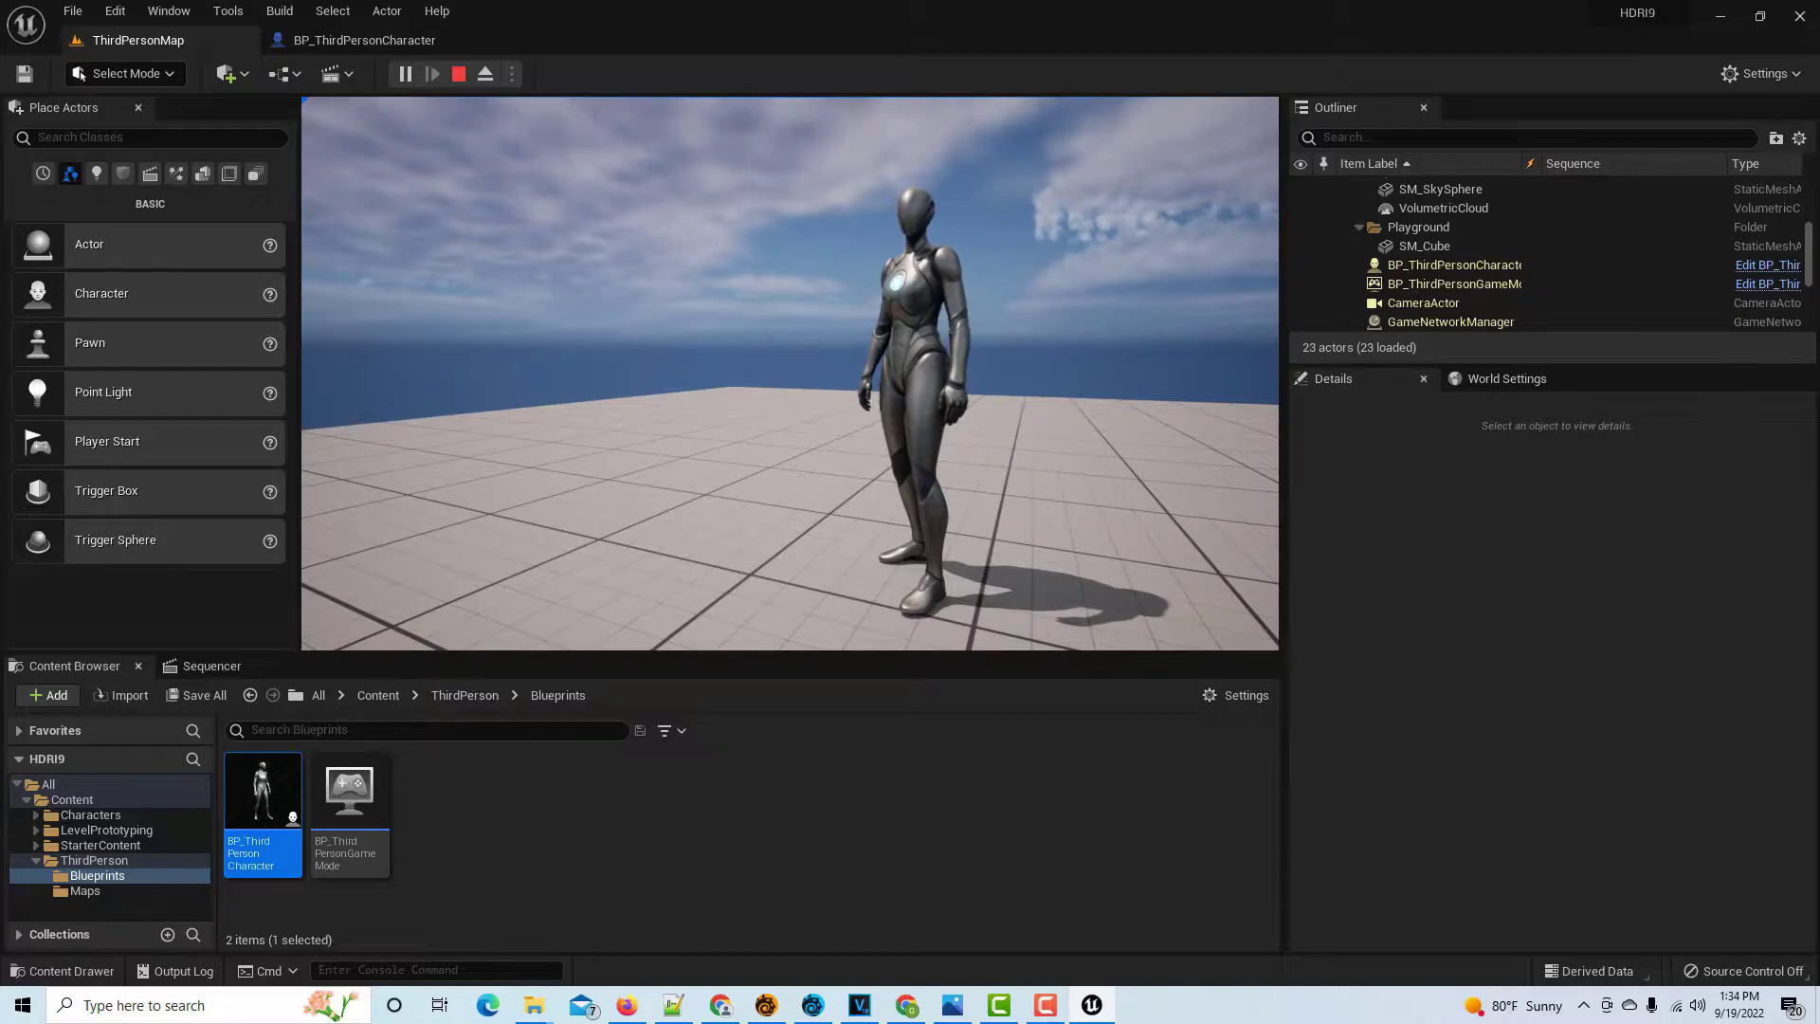
key(Escape)
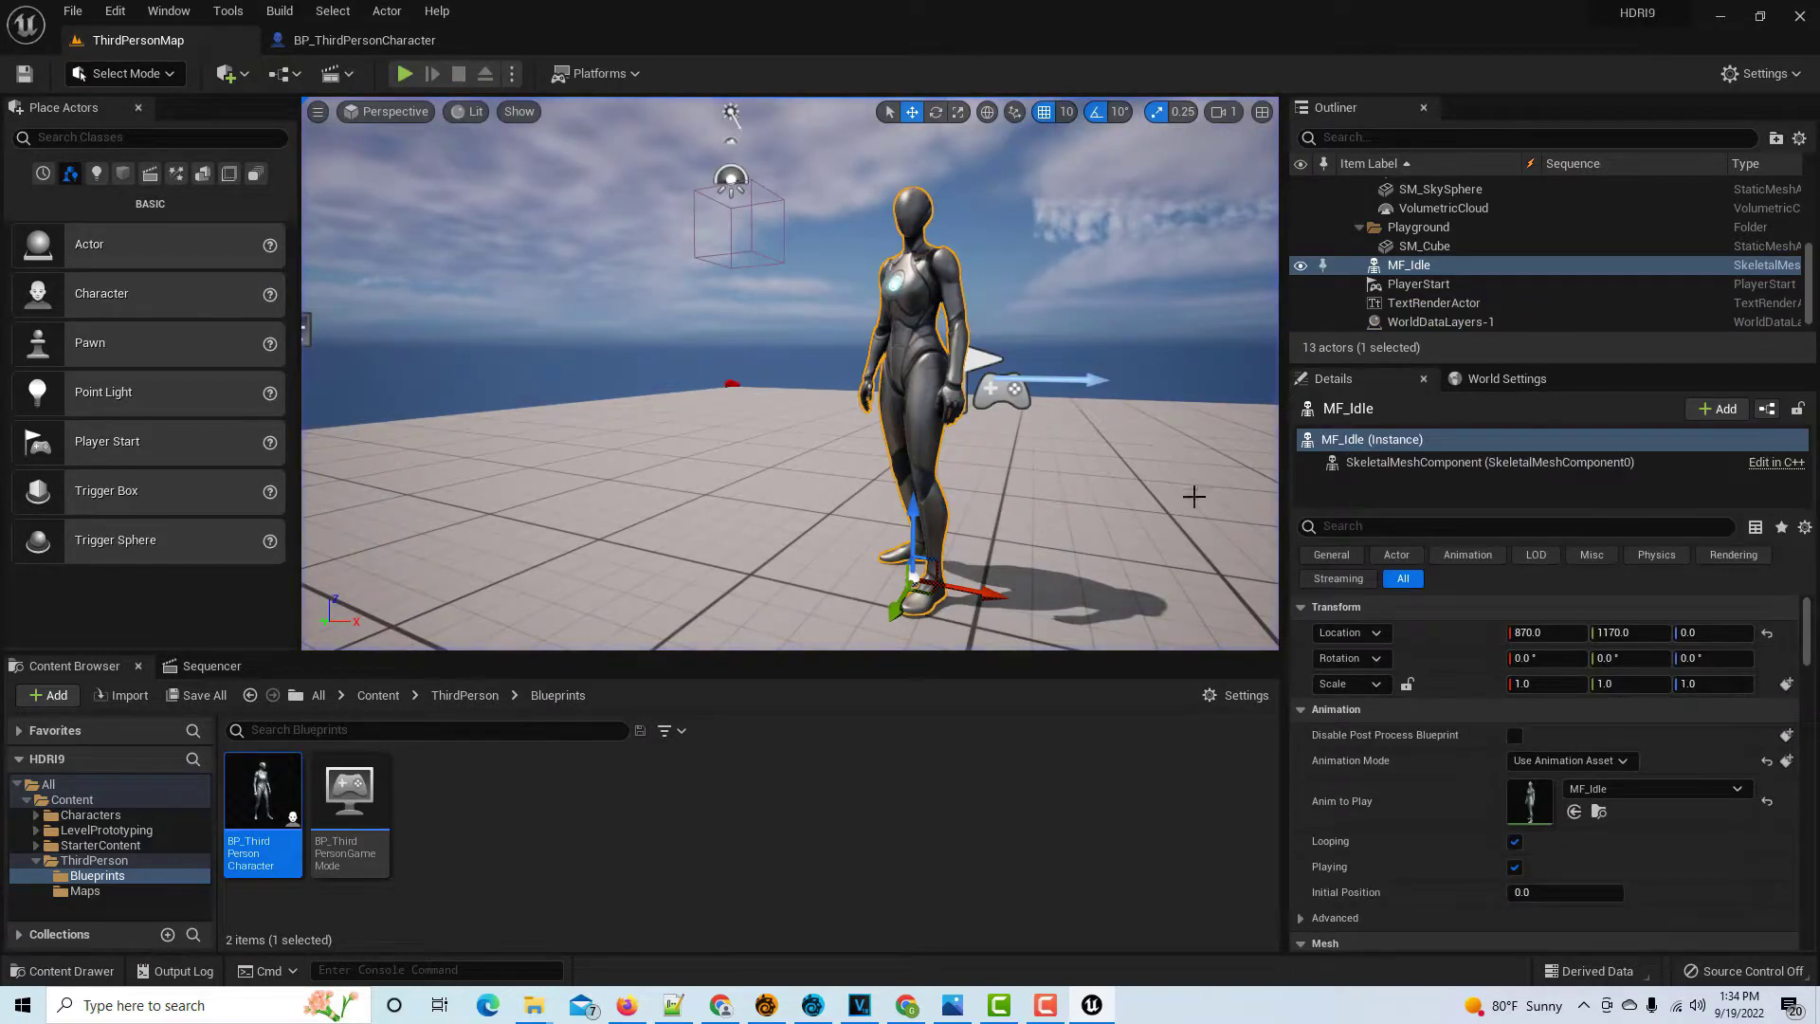
Select the SM_Cube floor and switch off its Rendering Visible setting
click(815, 546)
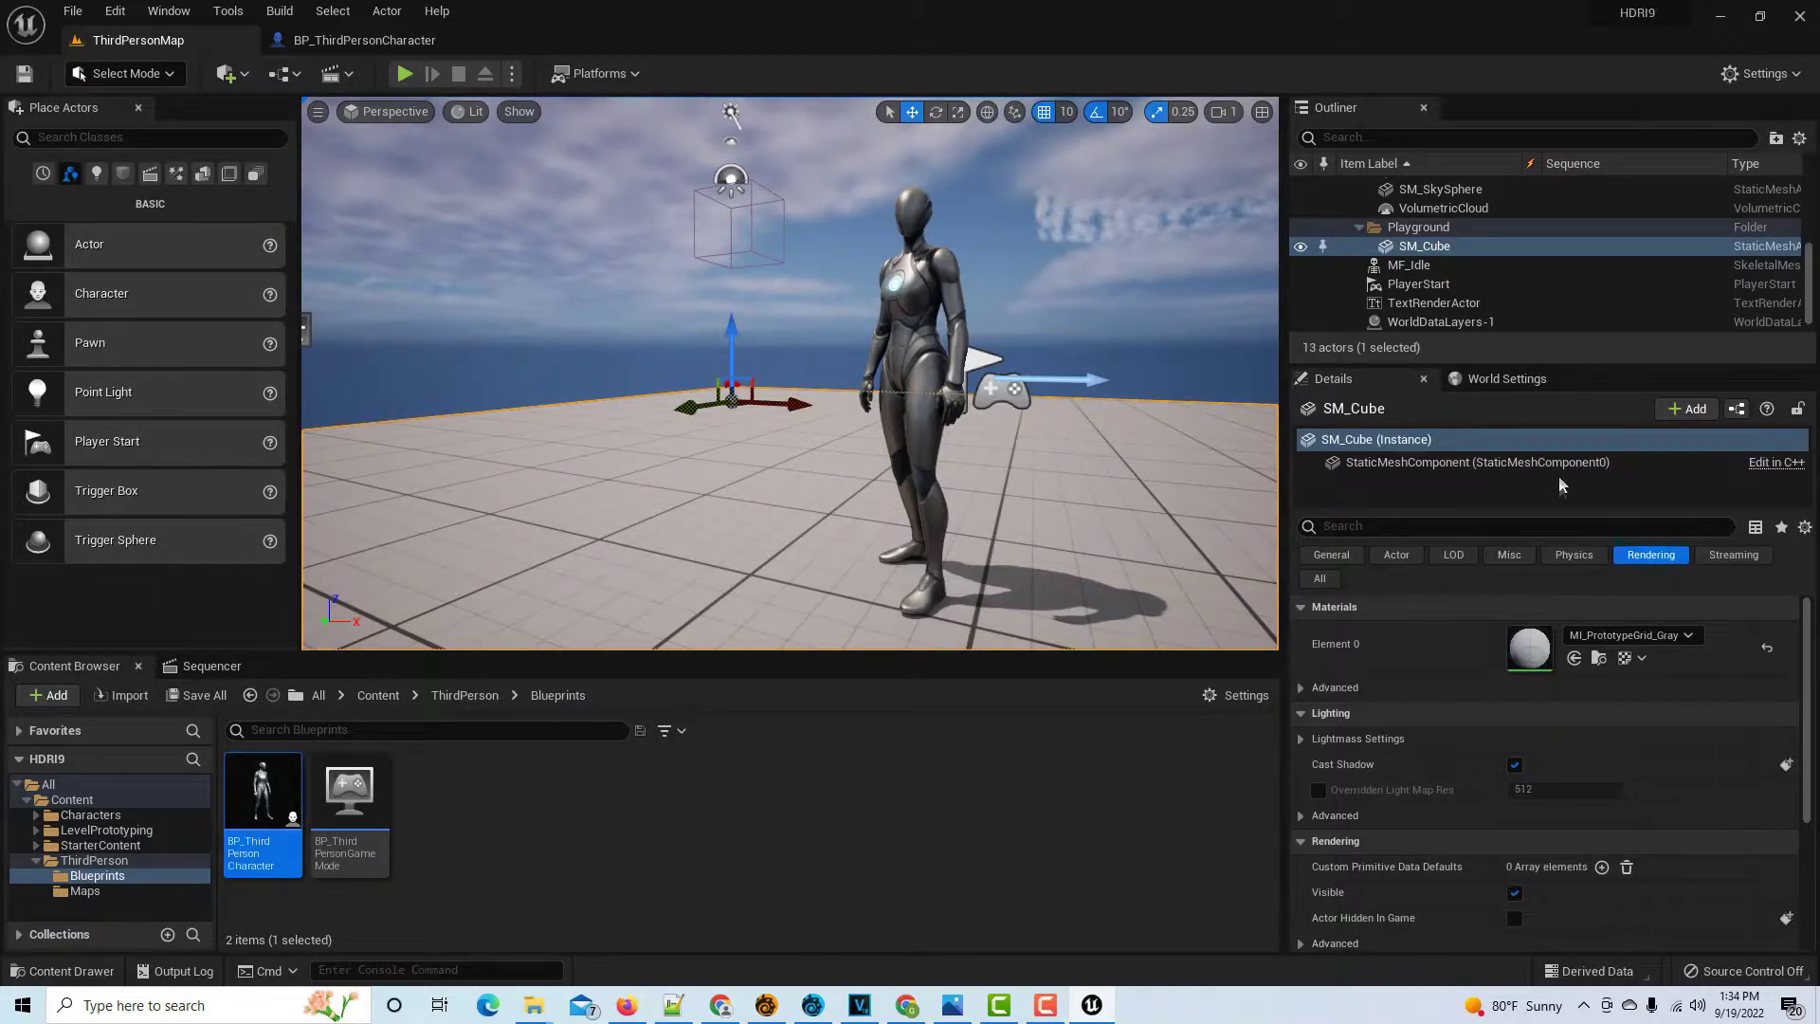
click(1517, 247)
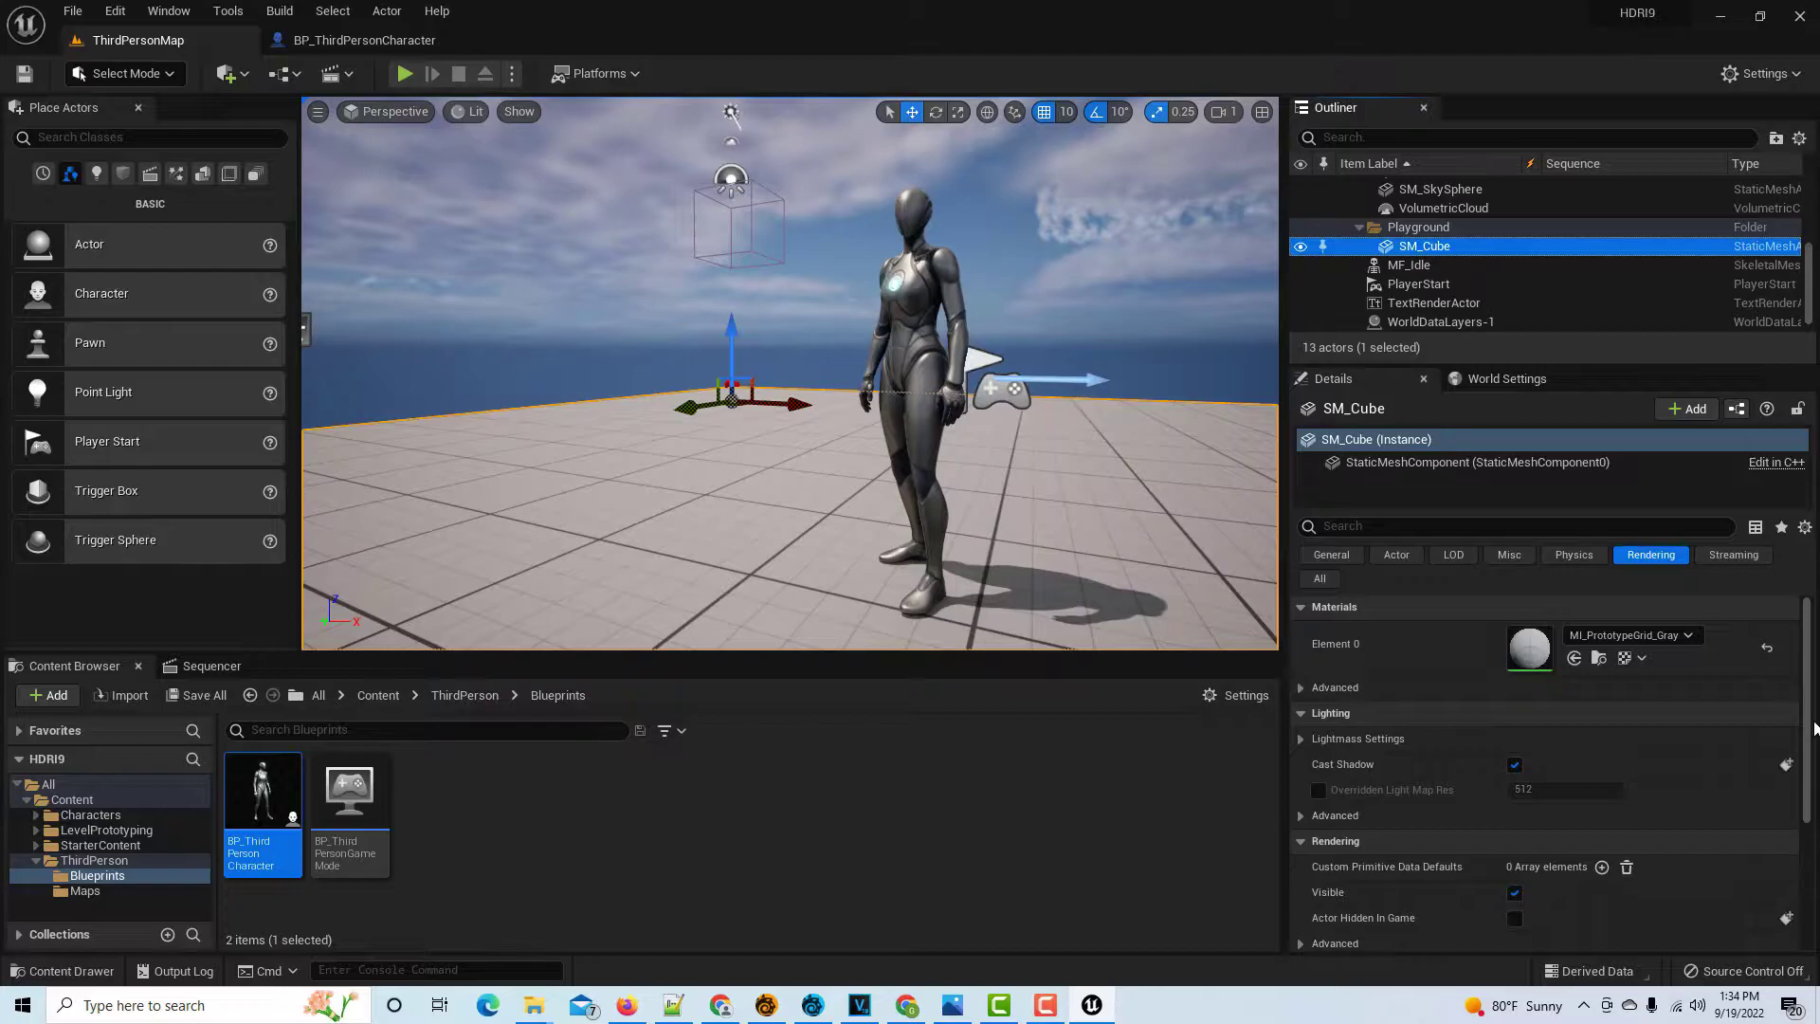
drag(1815, 728, 1814, 842)
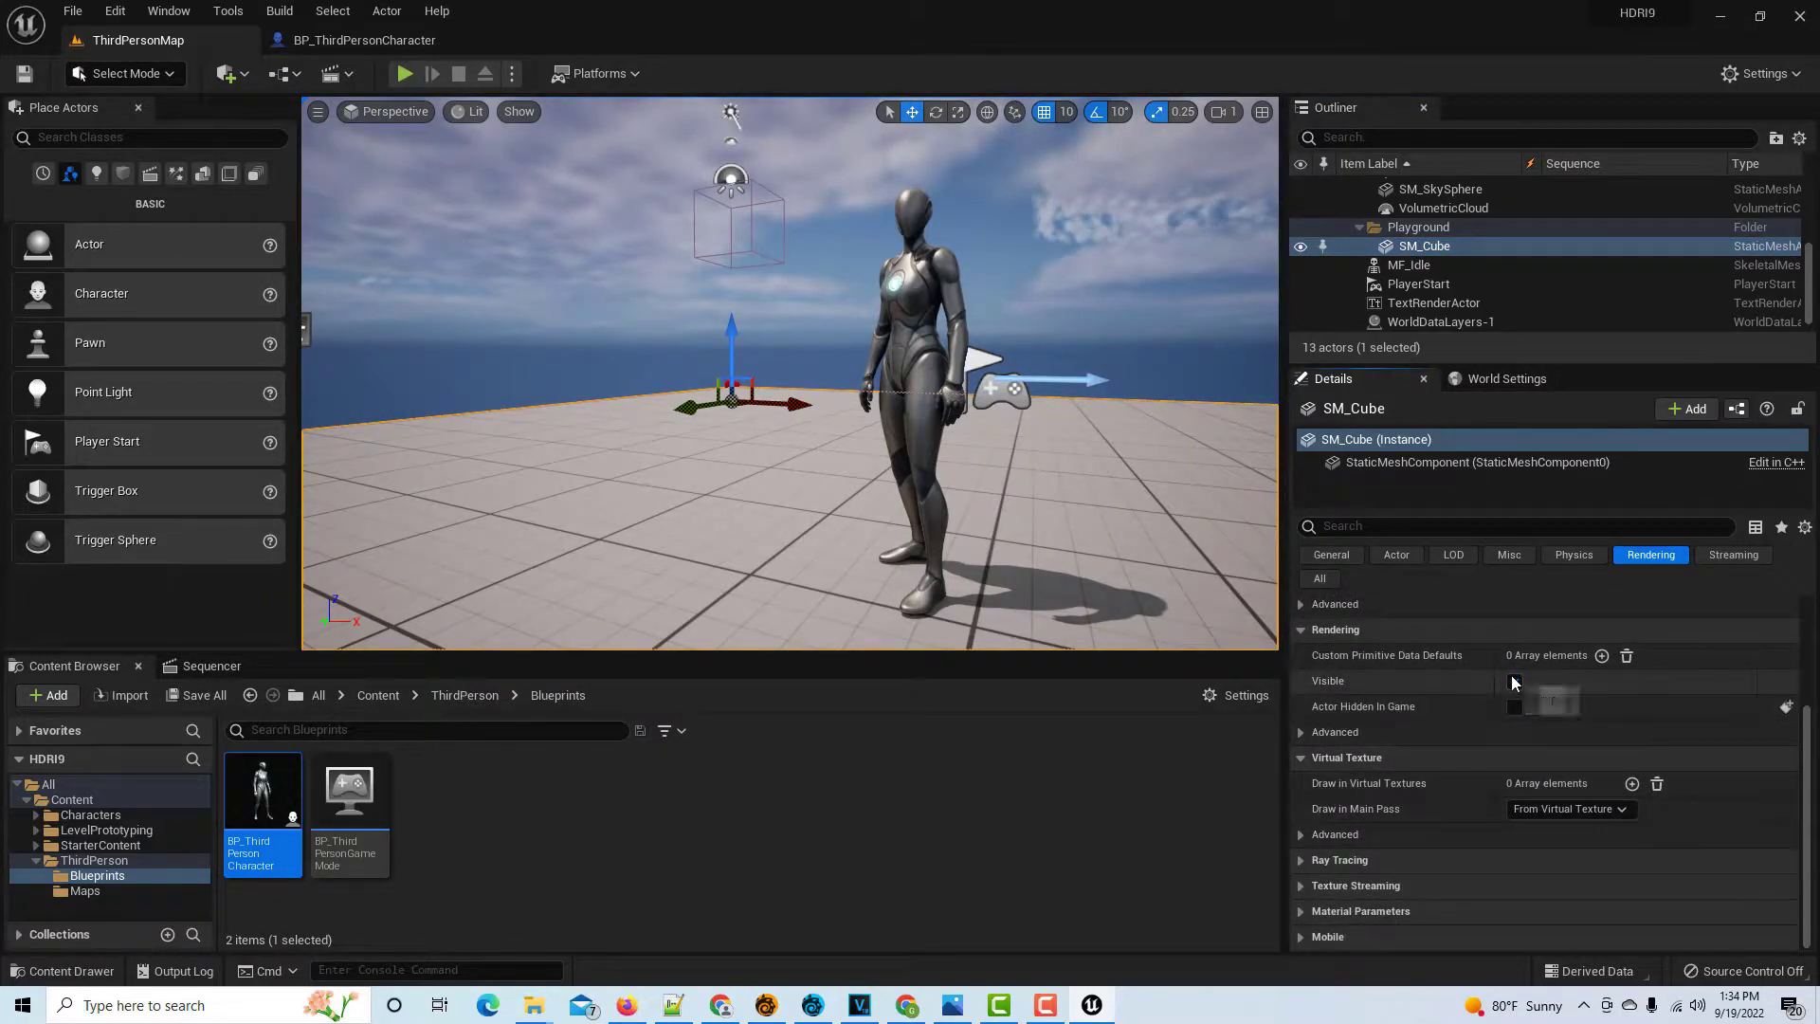
click(1514, 681)
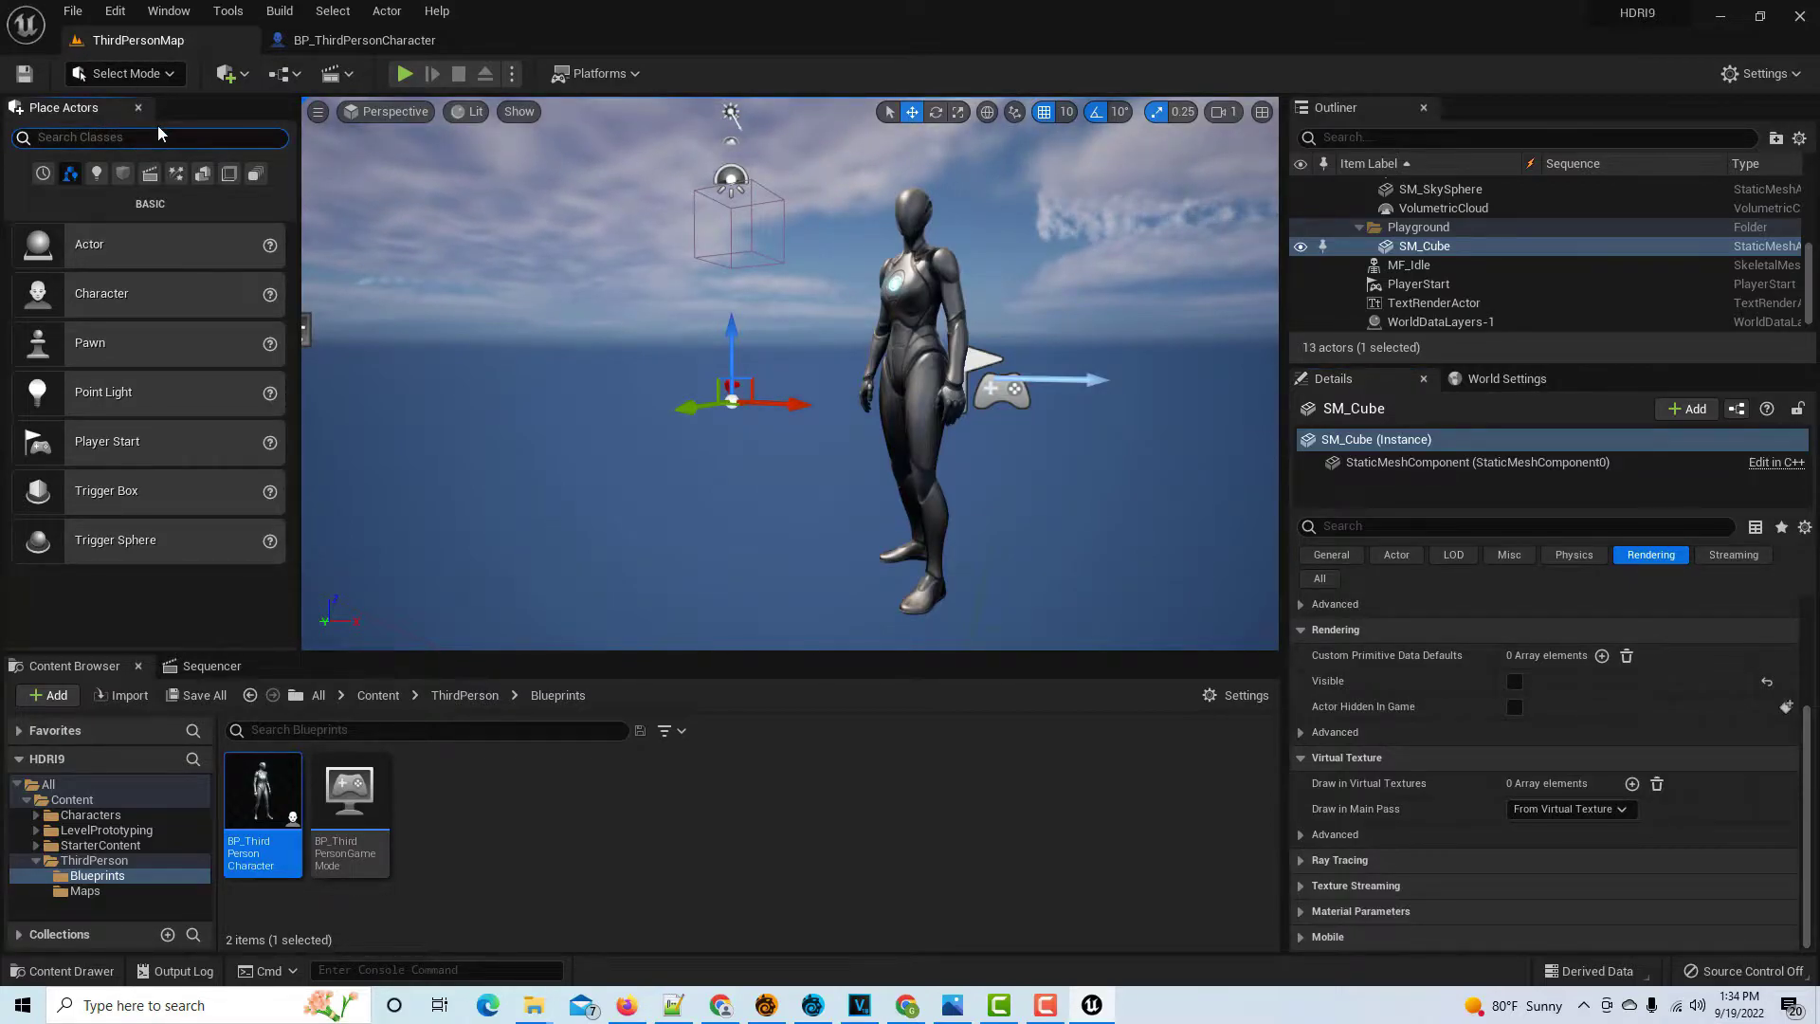
Drag an HDRIBackdrop from Place Actors into the level and set its Location to 0, 0, 0
text(i)
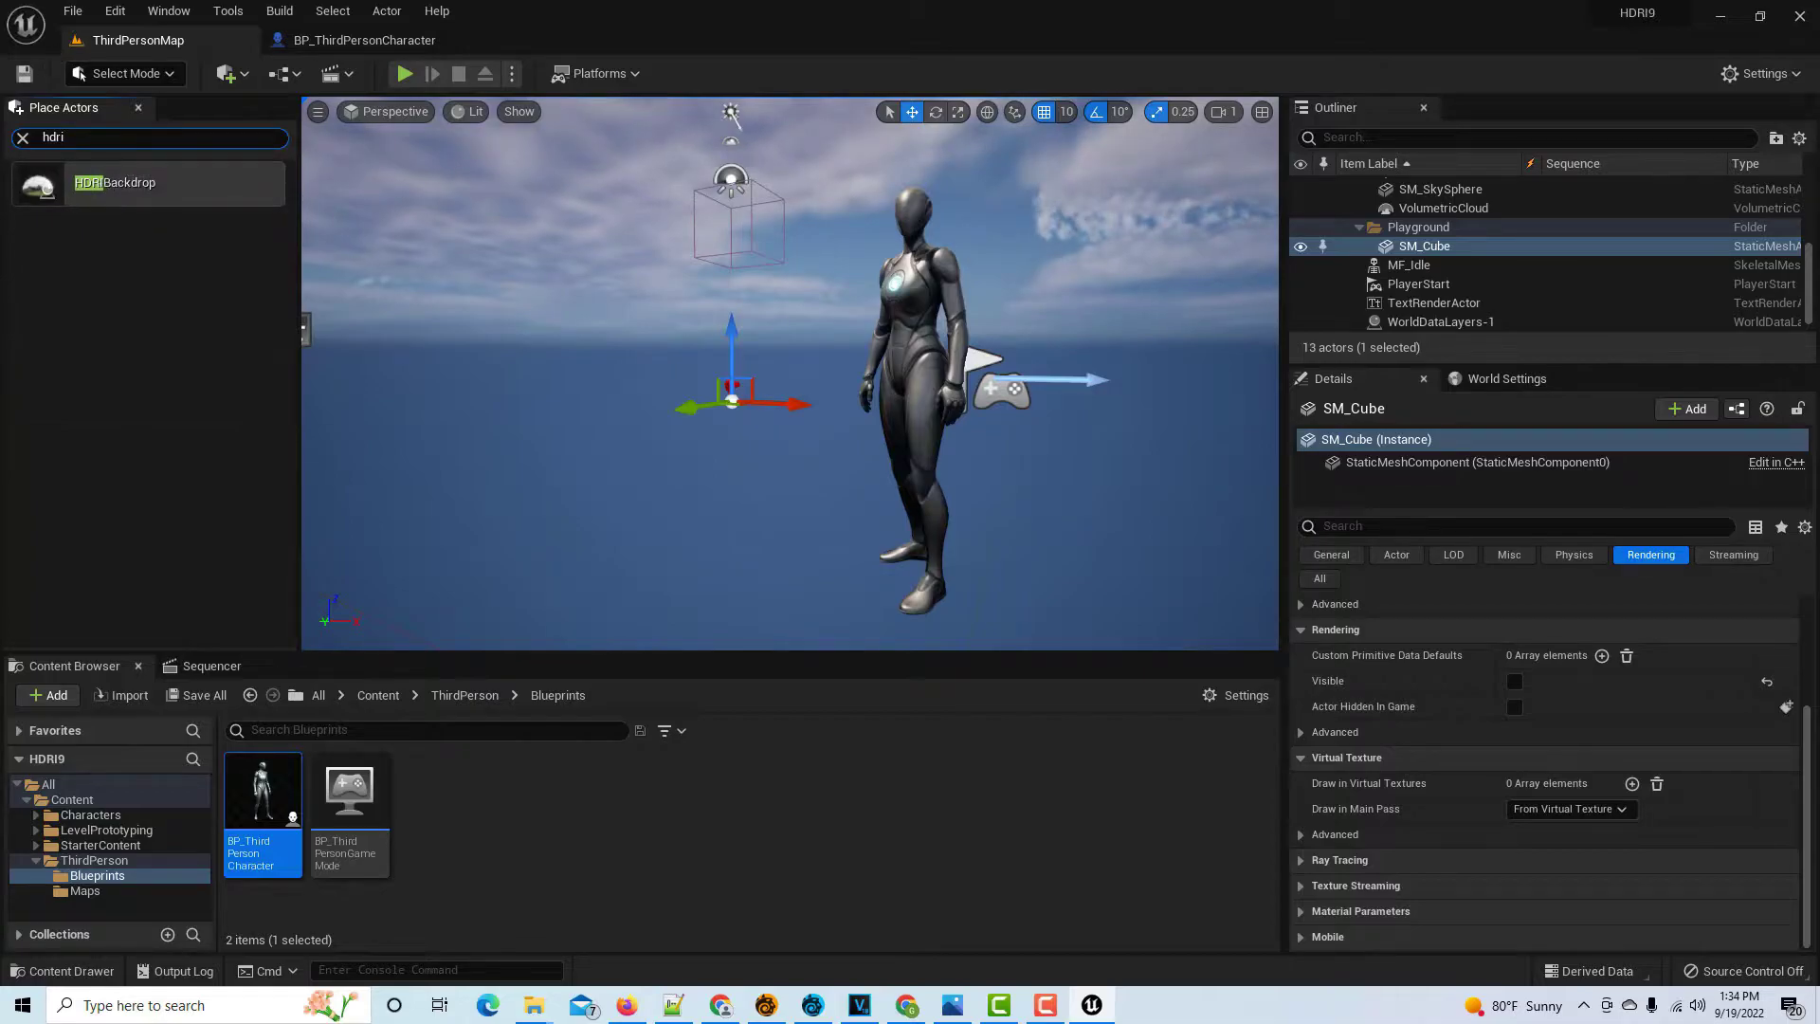
drag(132, 183, 625, 389)
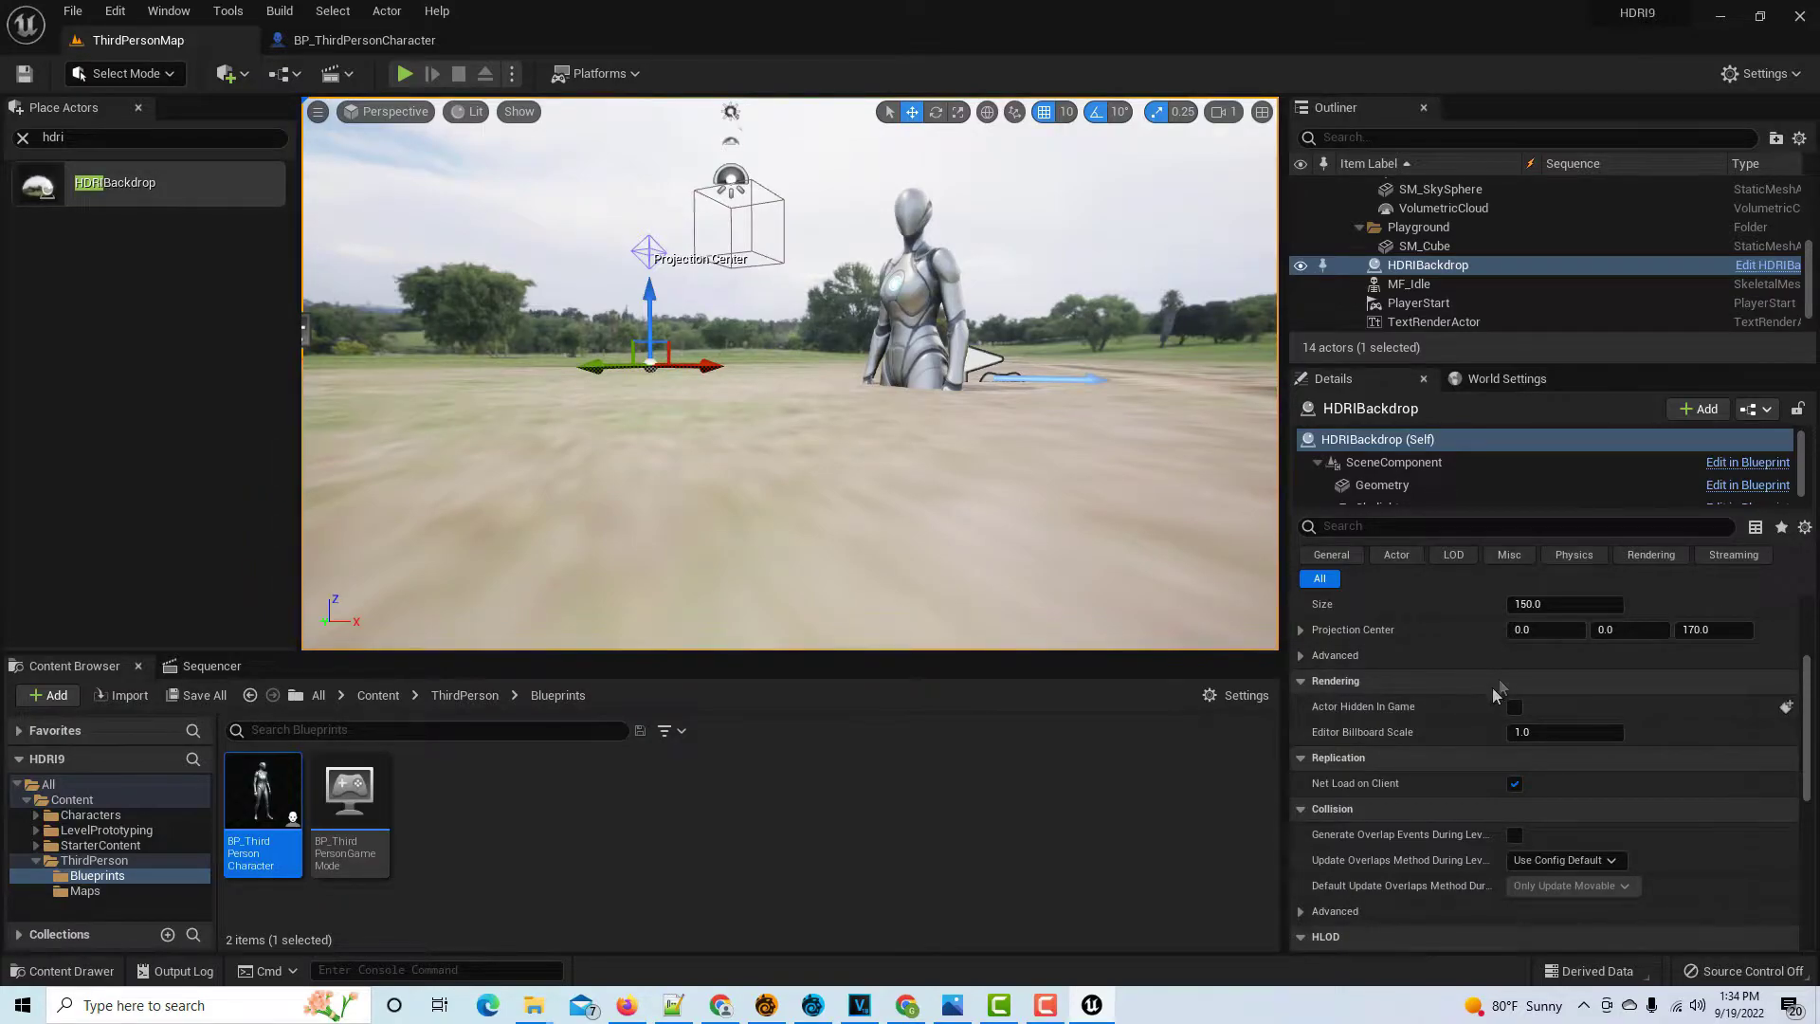
scroll(1563, 612, up, 5)
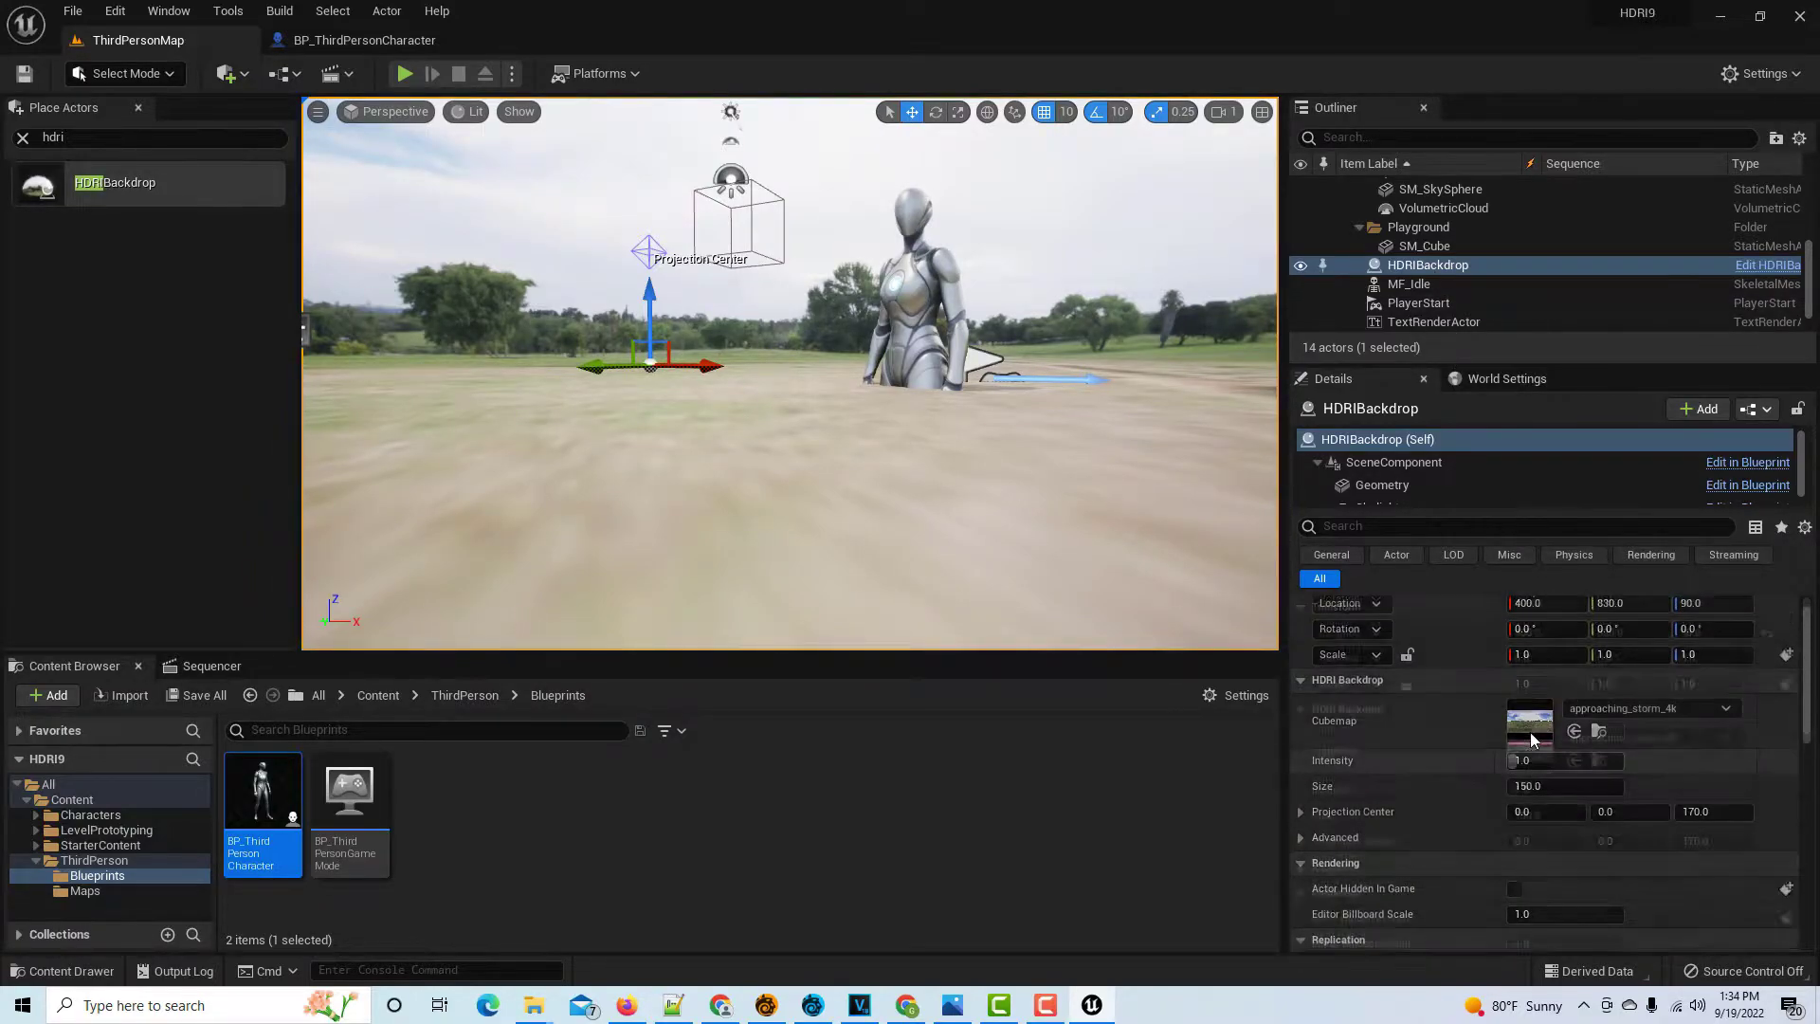
click(1545, 632)
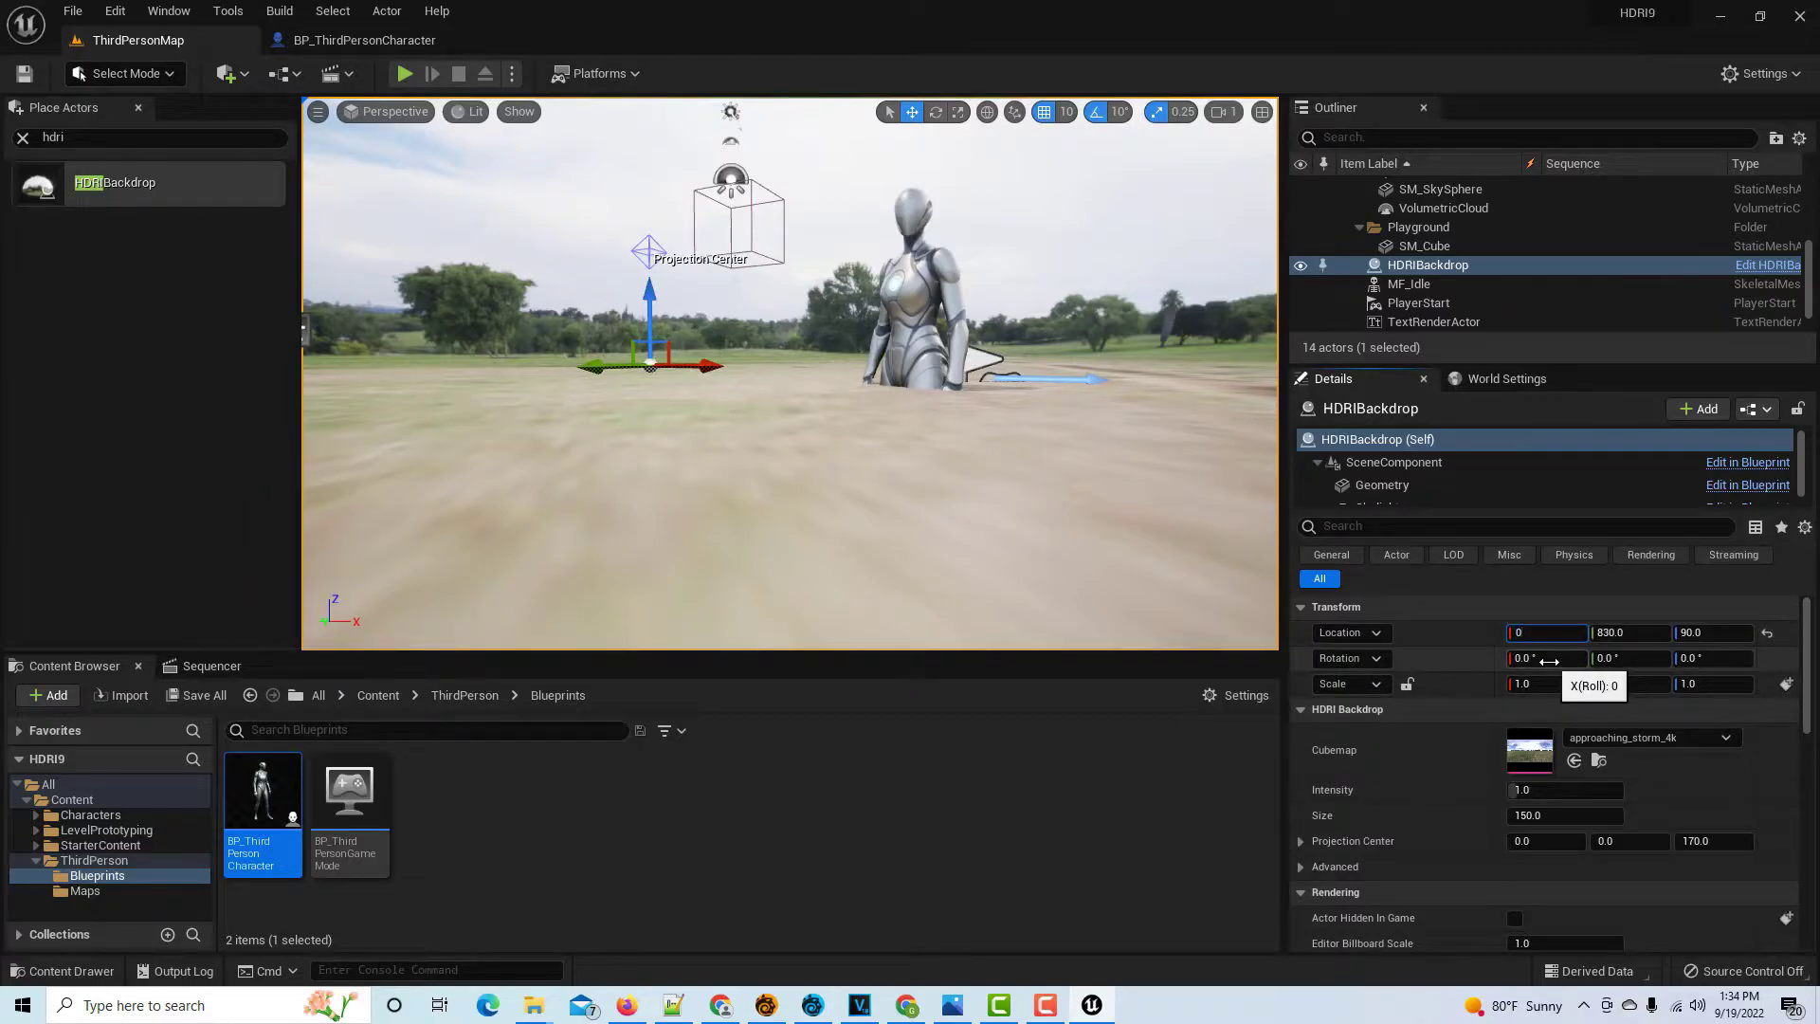
key(Tab)
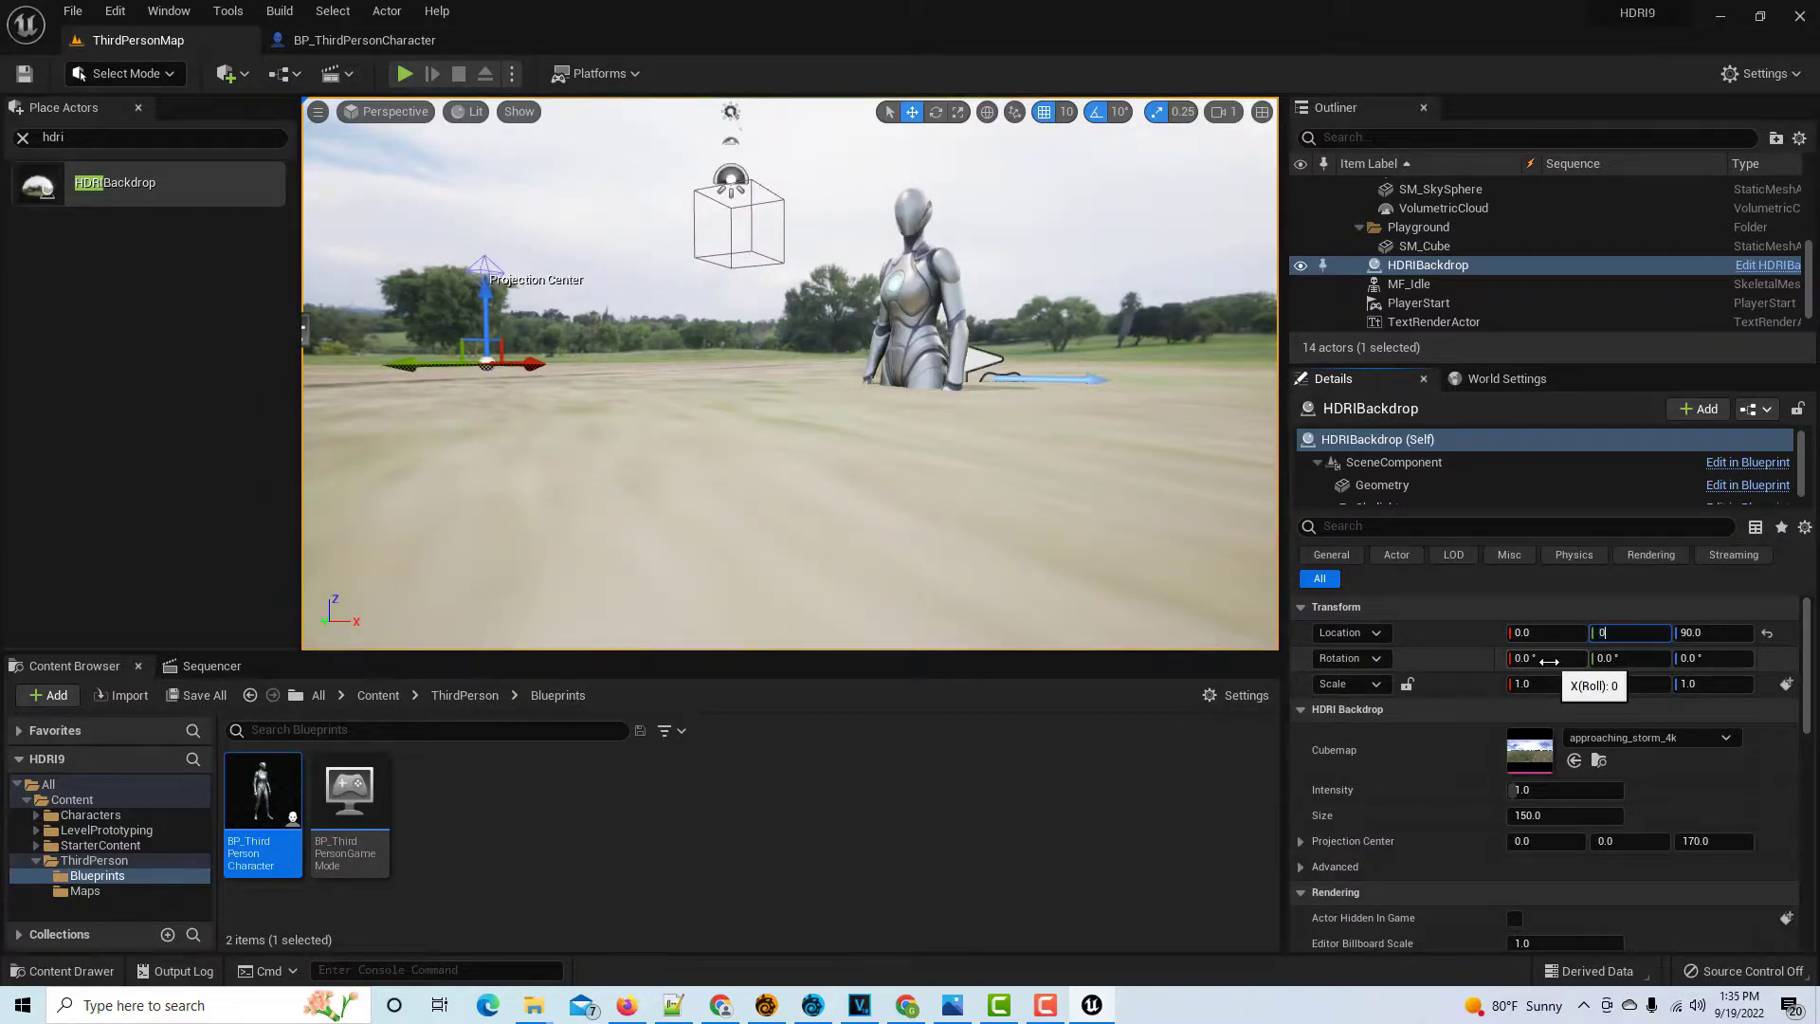
key(Tab)
key(Return)
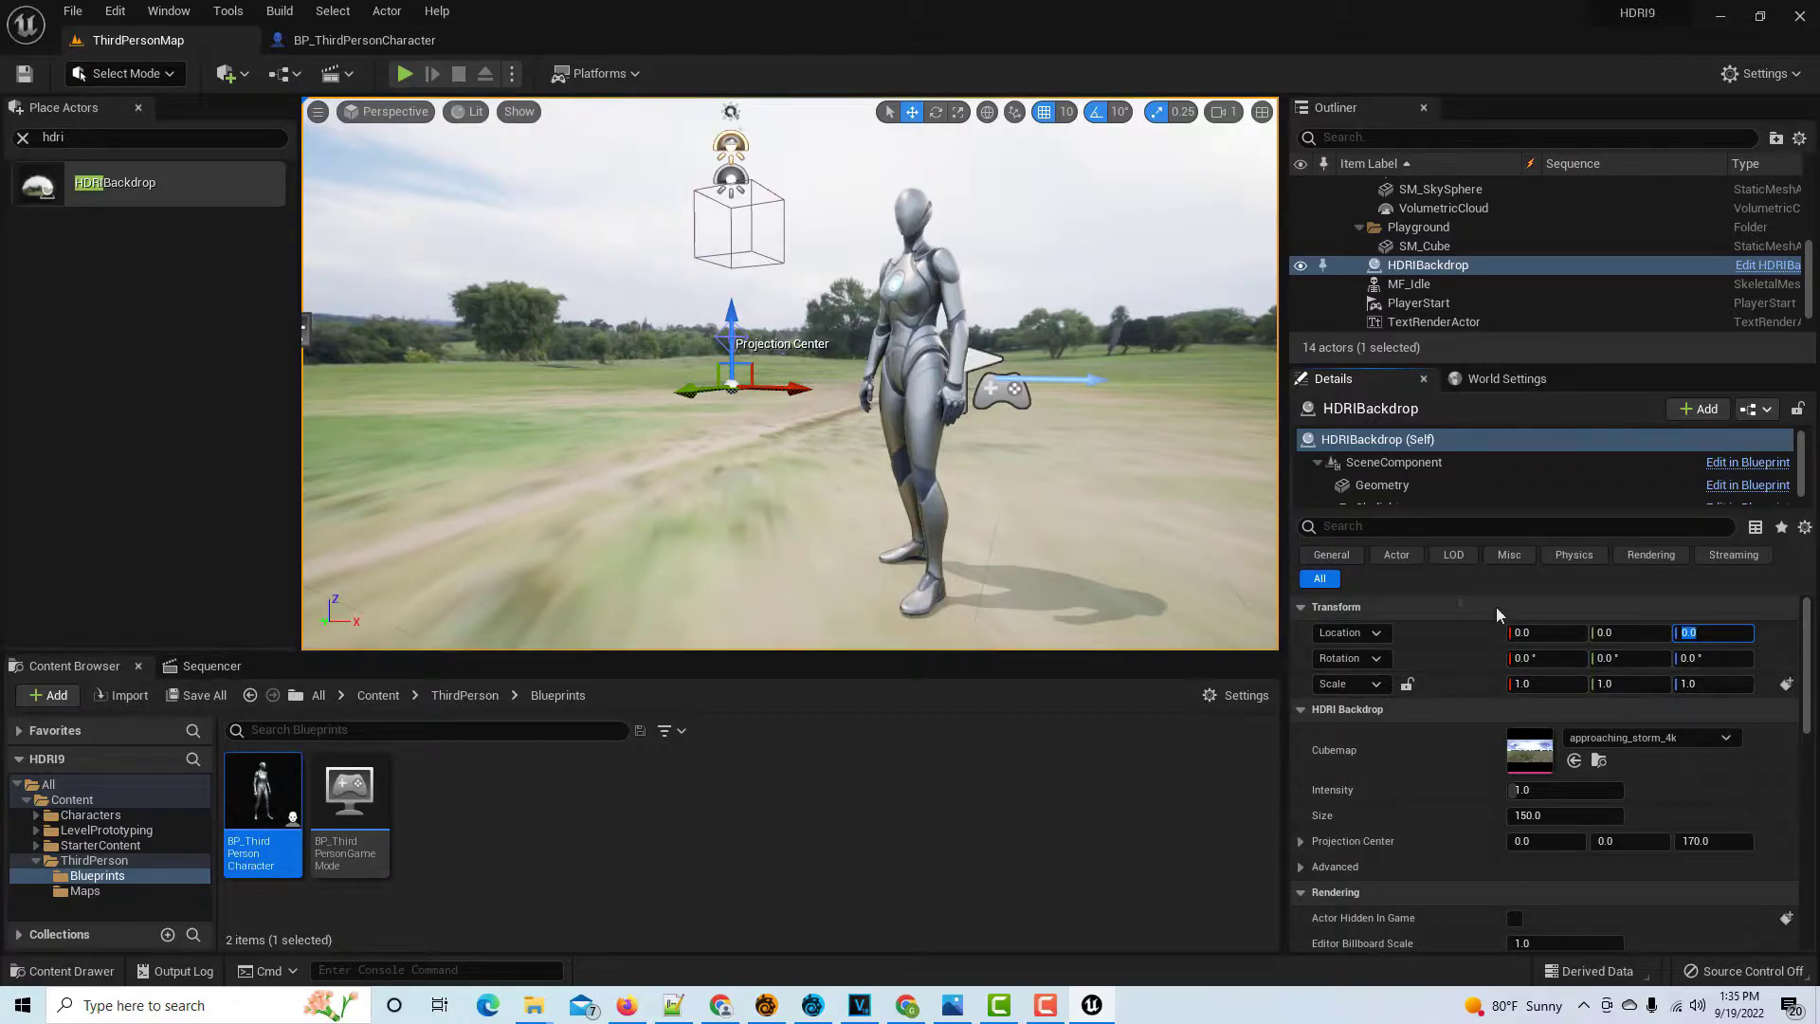
Set the backdrop Size to 150, Projection Center Z to about 202 and yaw to about 223°
click(1539, 816)
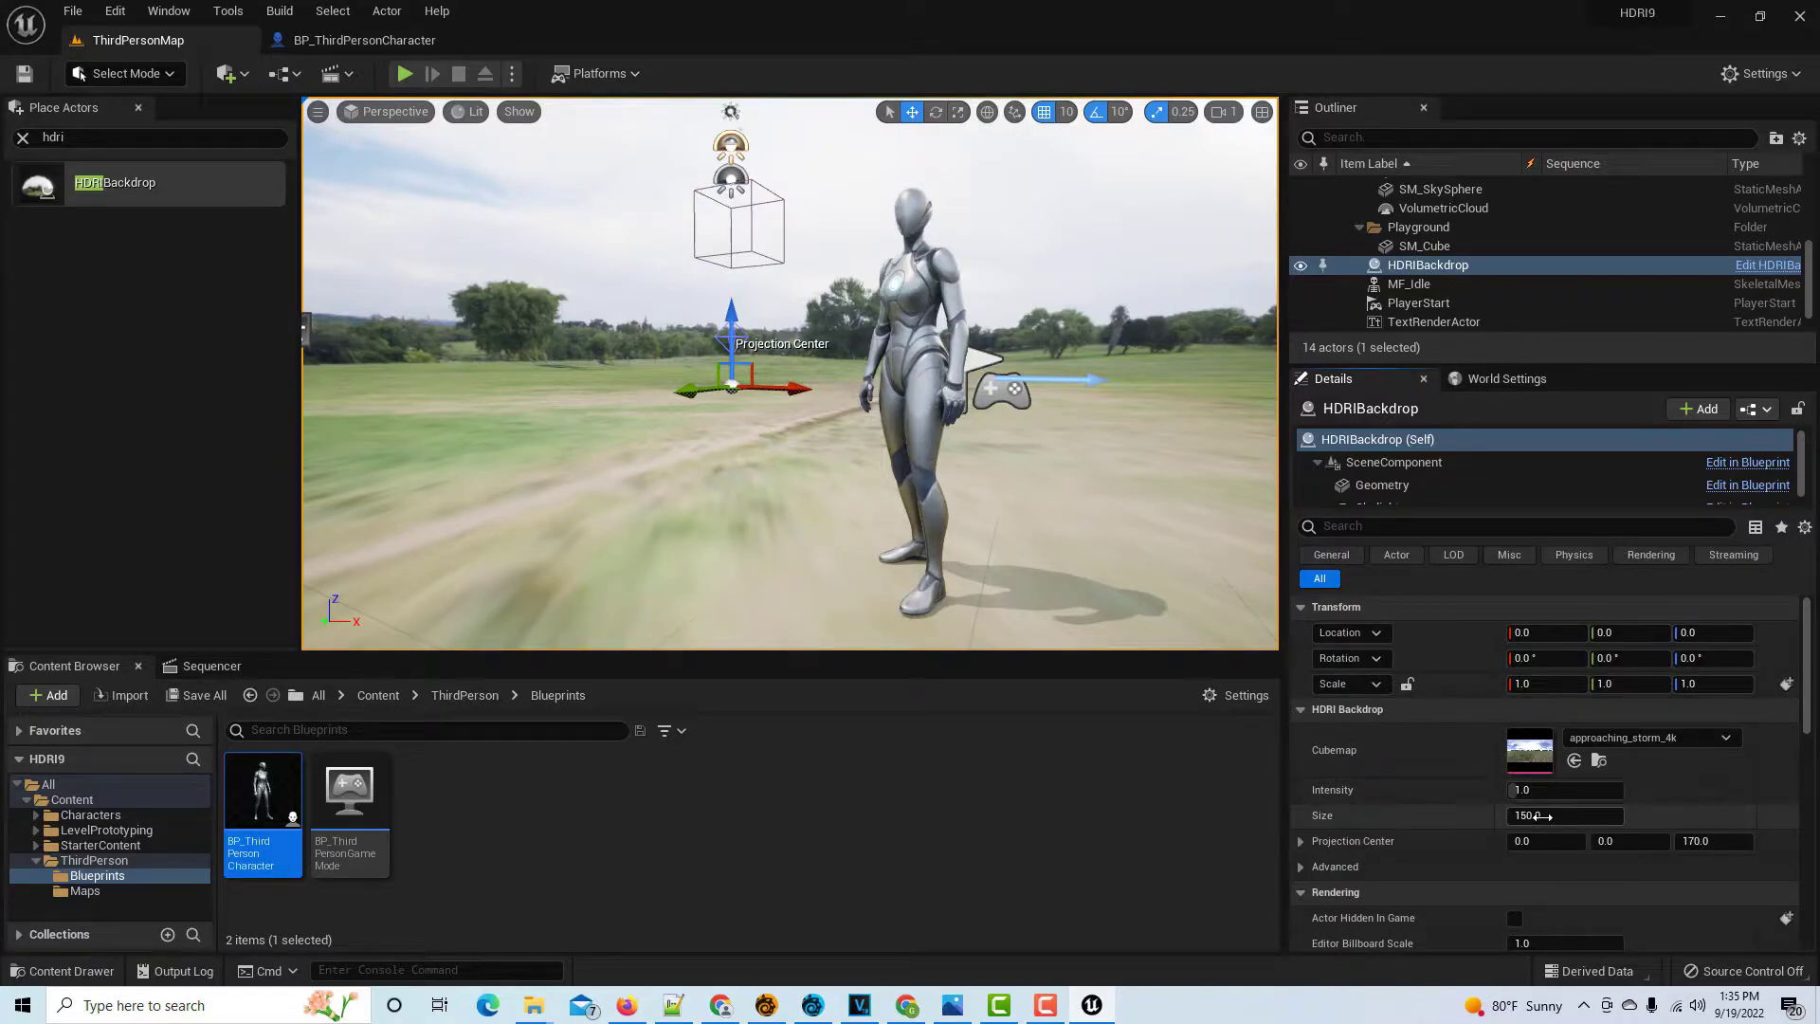
mouse_move(1540, 816)
mouse_down()
mouse_move(1631, 816)
mouse_move(1540, 816)
mouse_up()
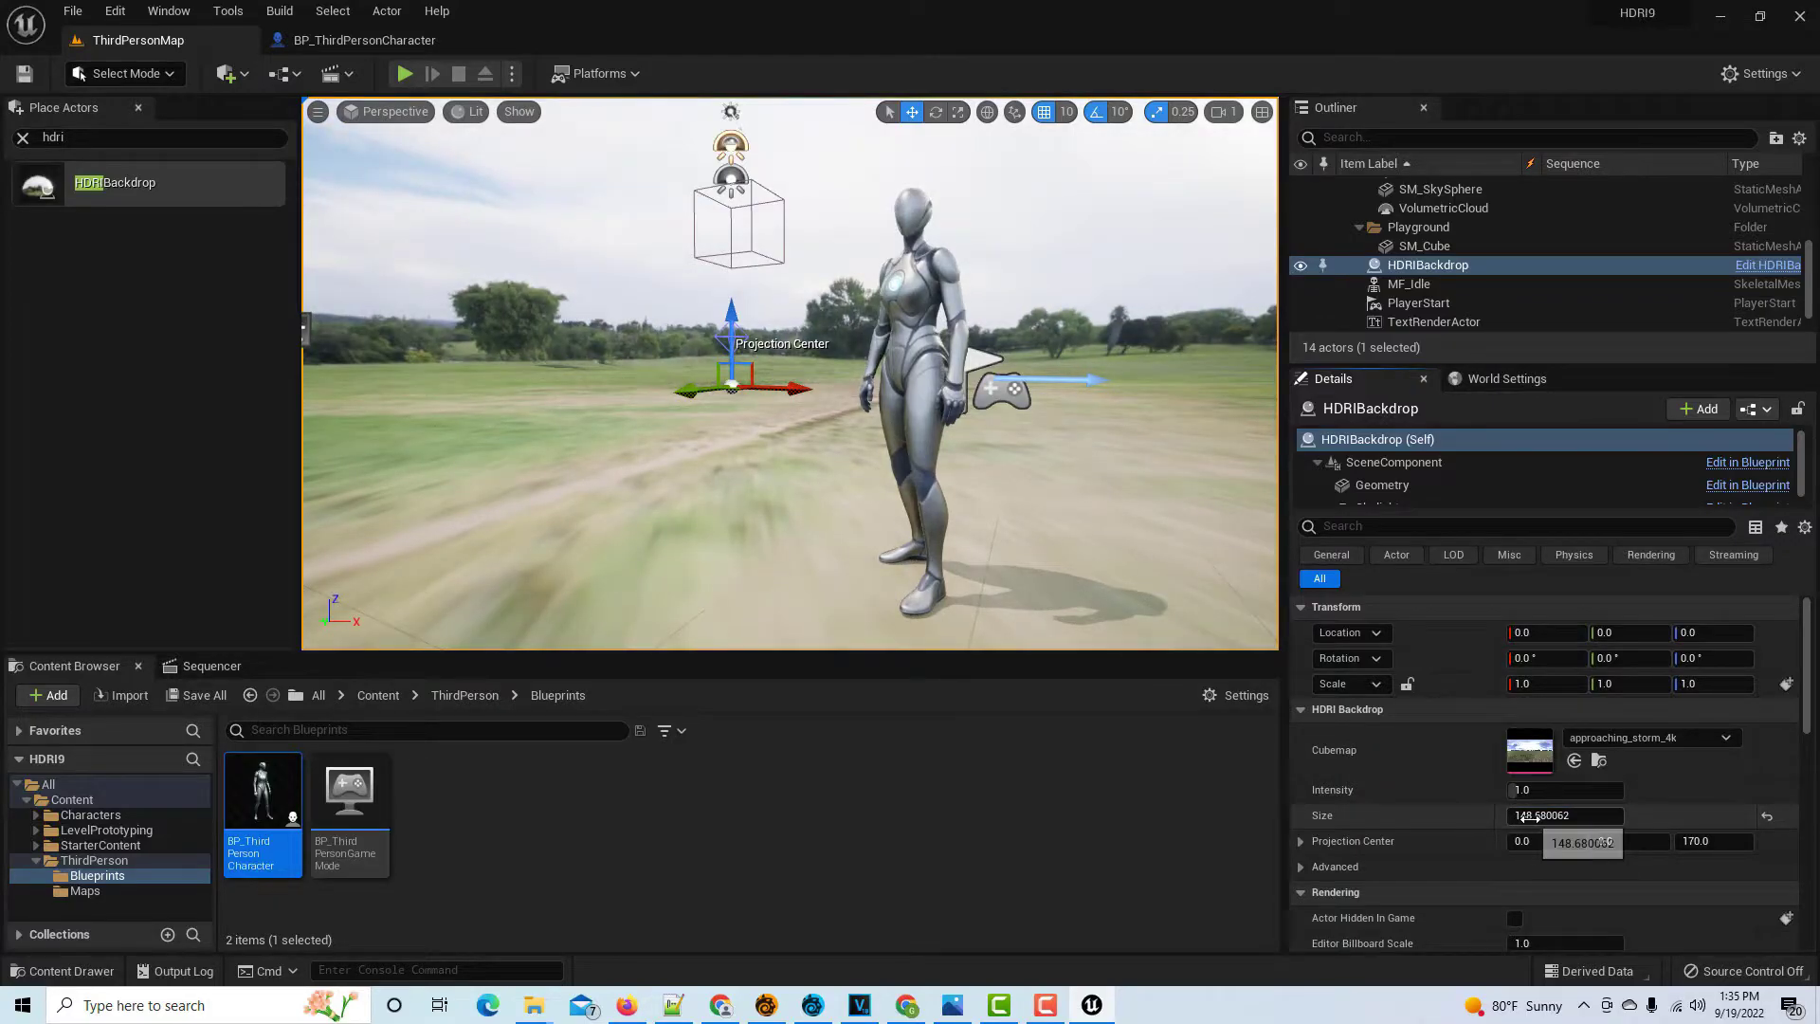
click(1574, 816)
text(1)
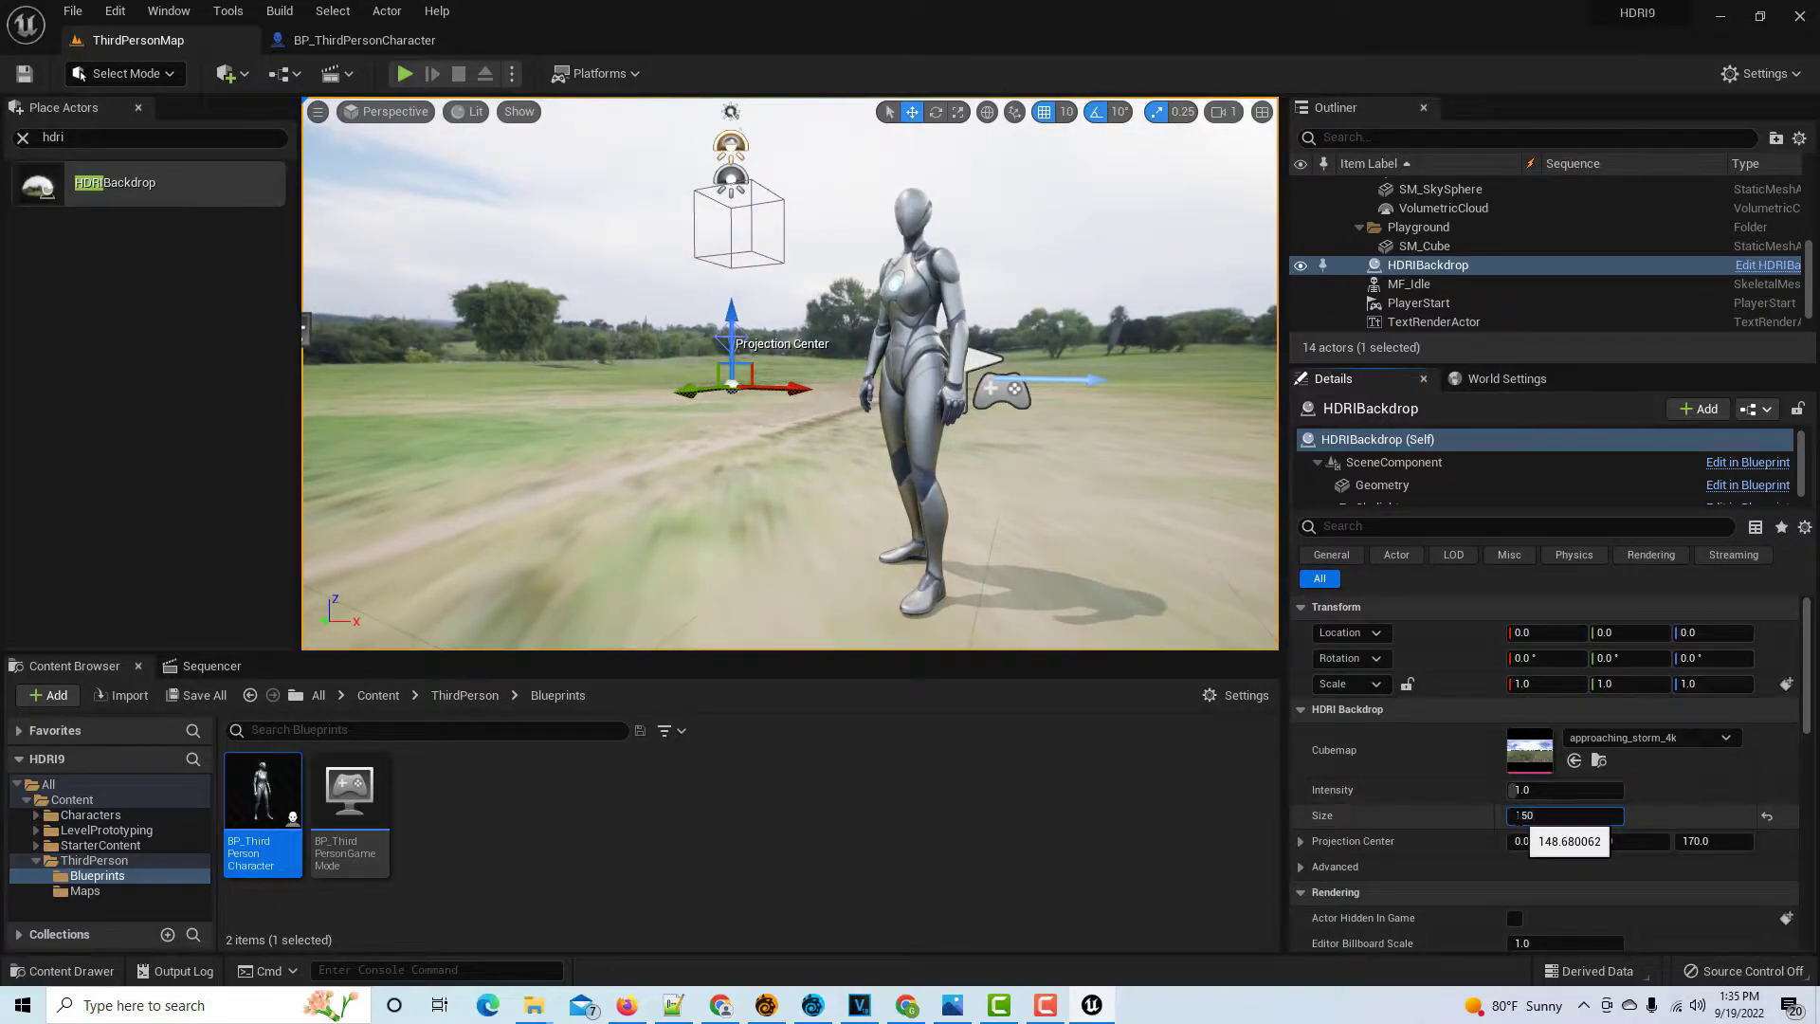
text(50)
key(Return)
drag(1712, 841, 1754, 841)
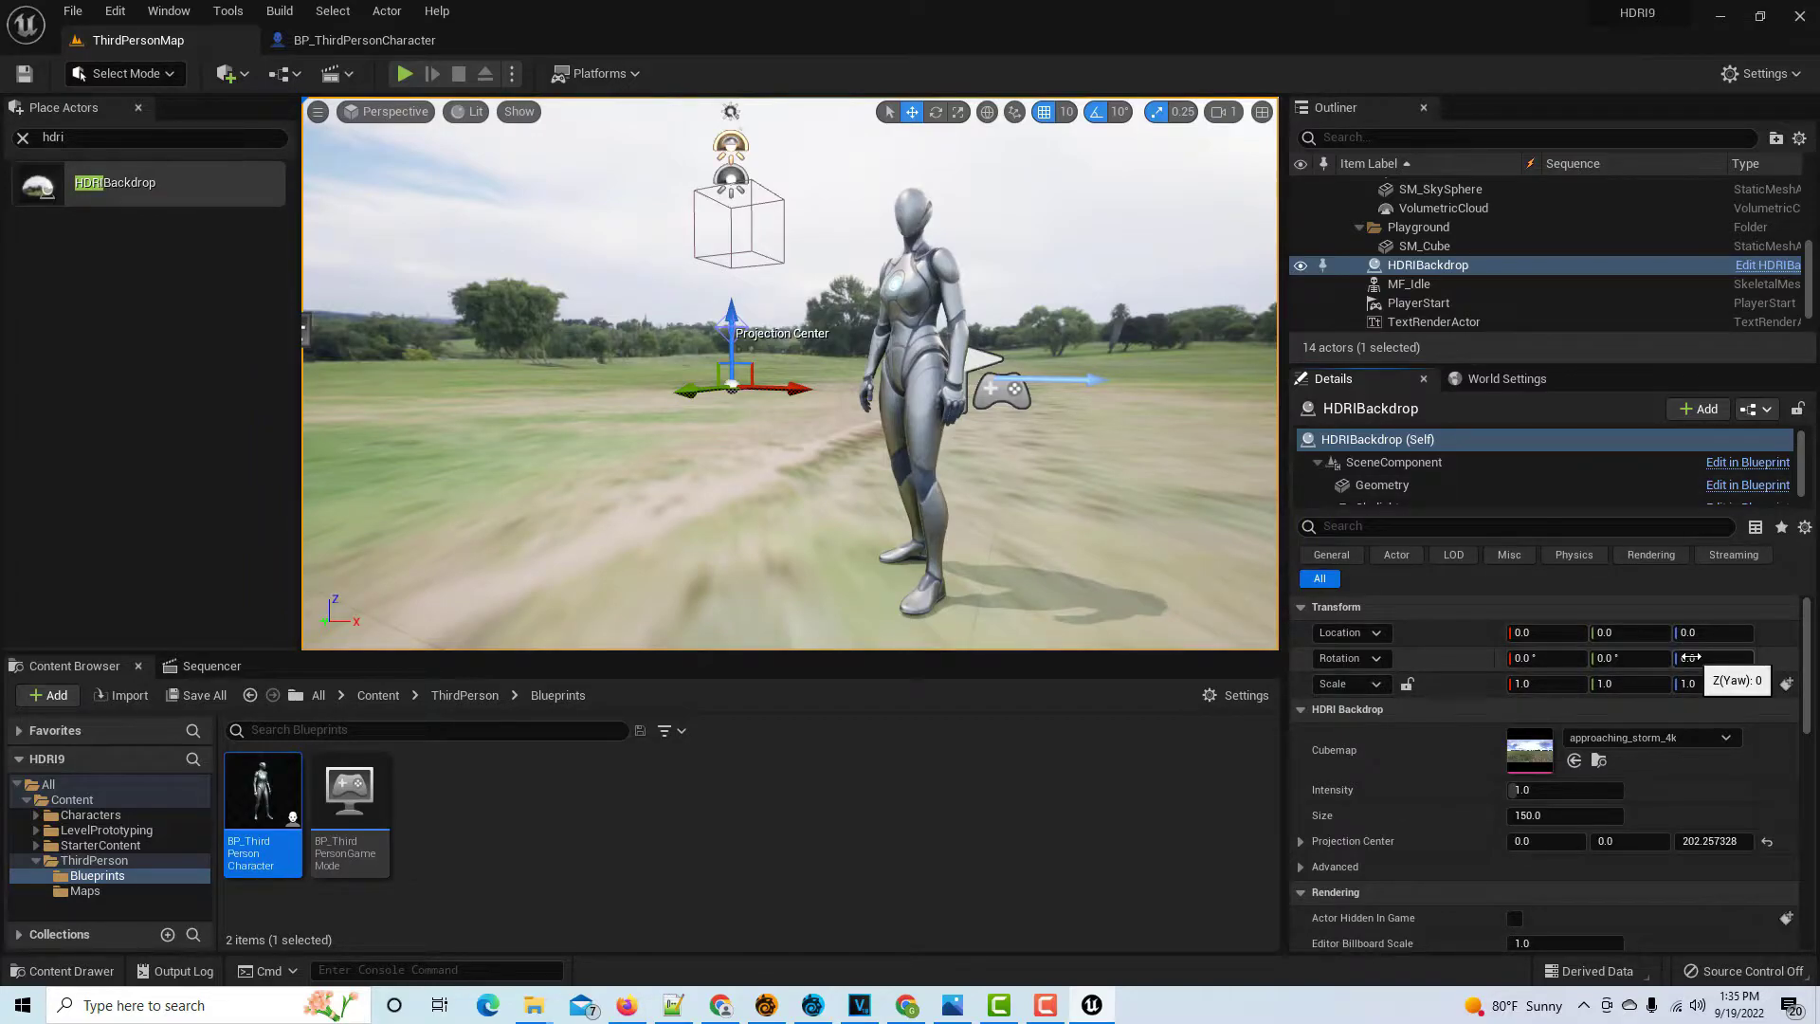
drag(1693, 657, 1787, 658)
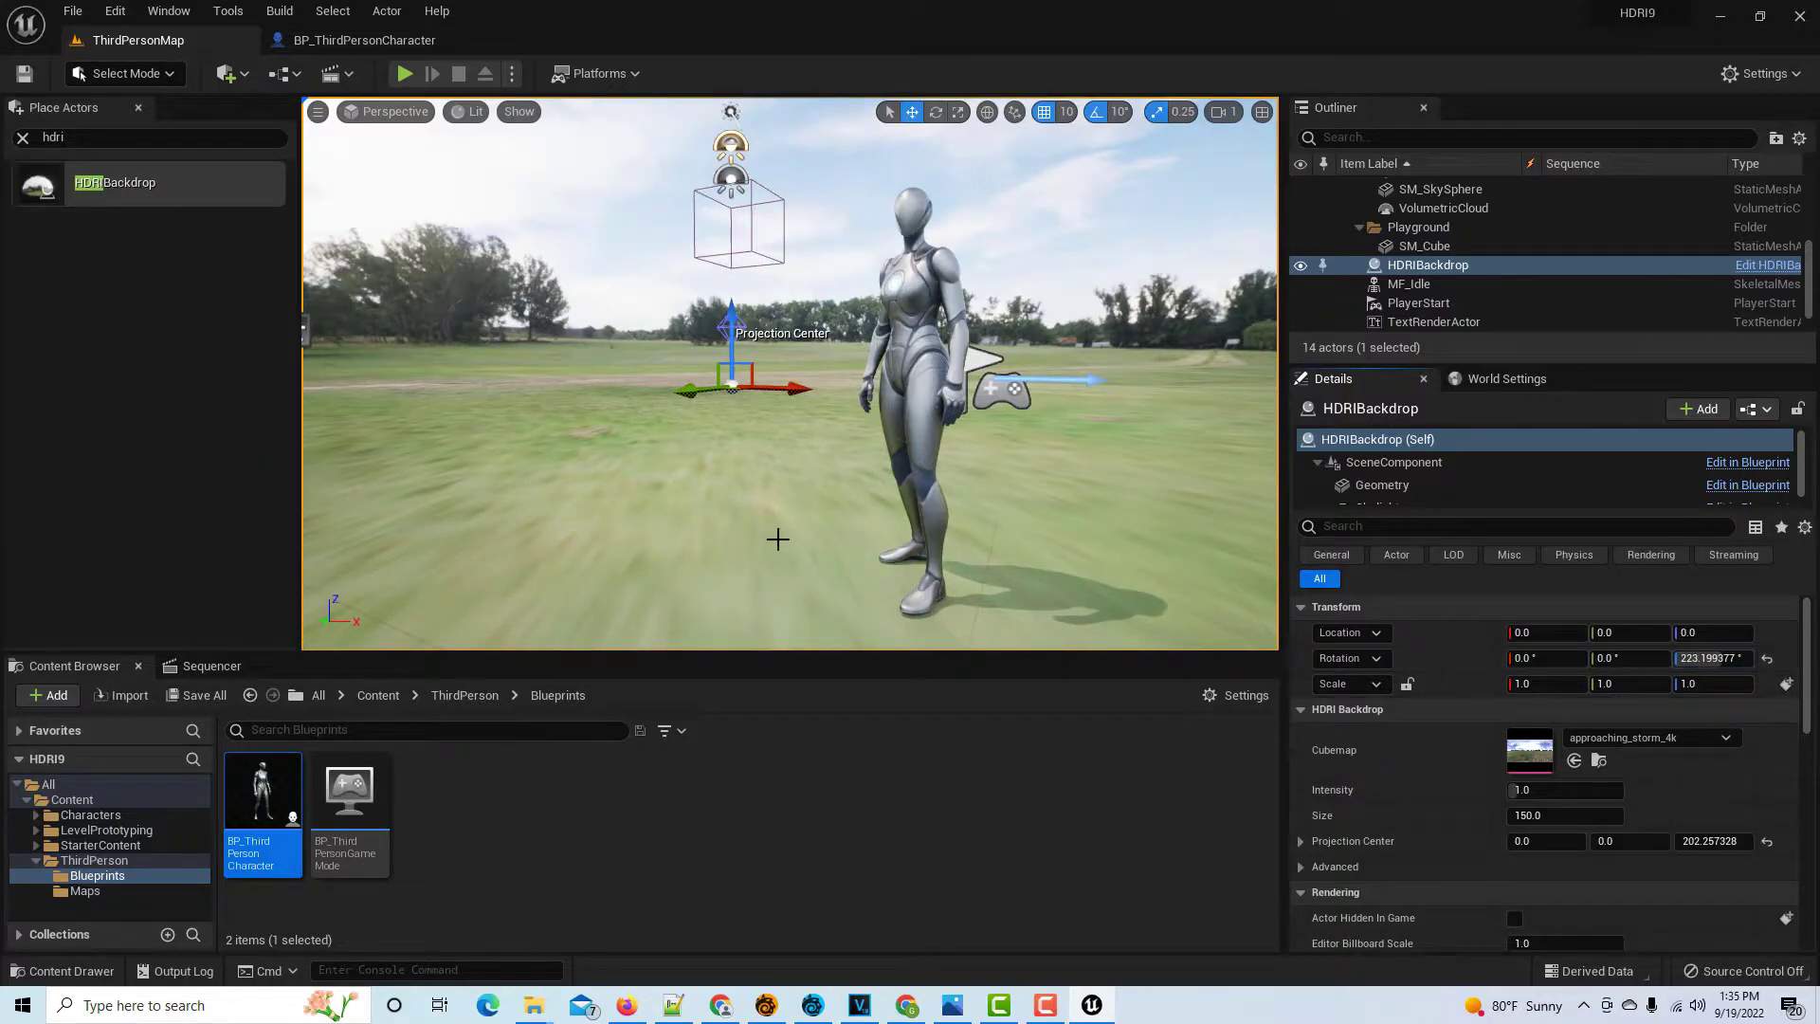
Expand the backdrop's Advanced settings and enable Use Camera Projection
scroll(1612, 844, down, 2)
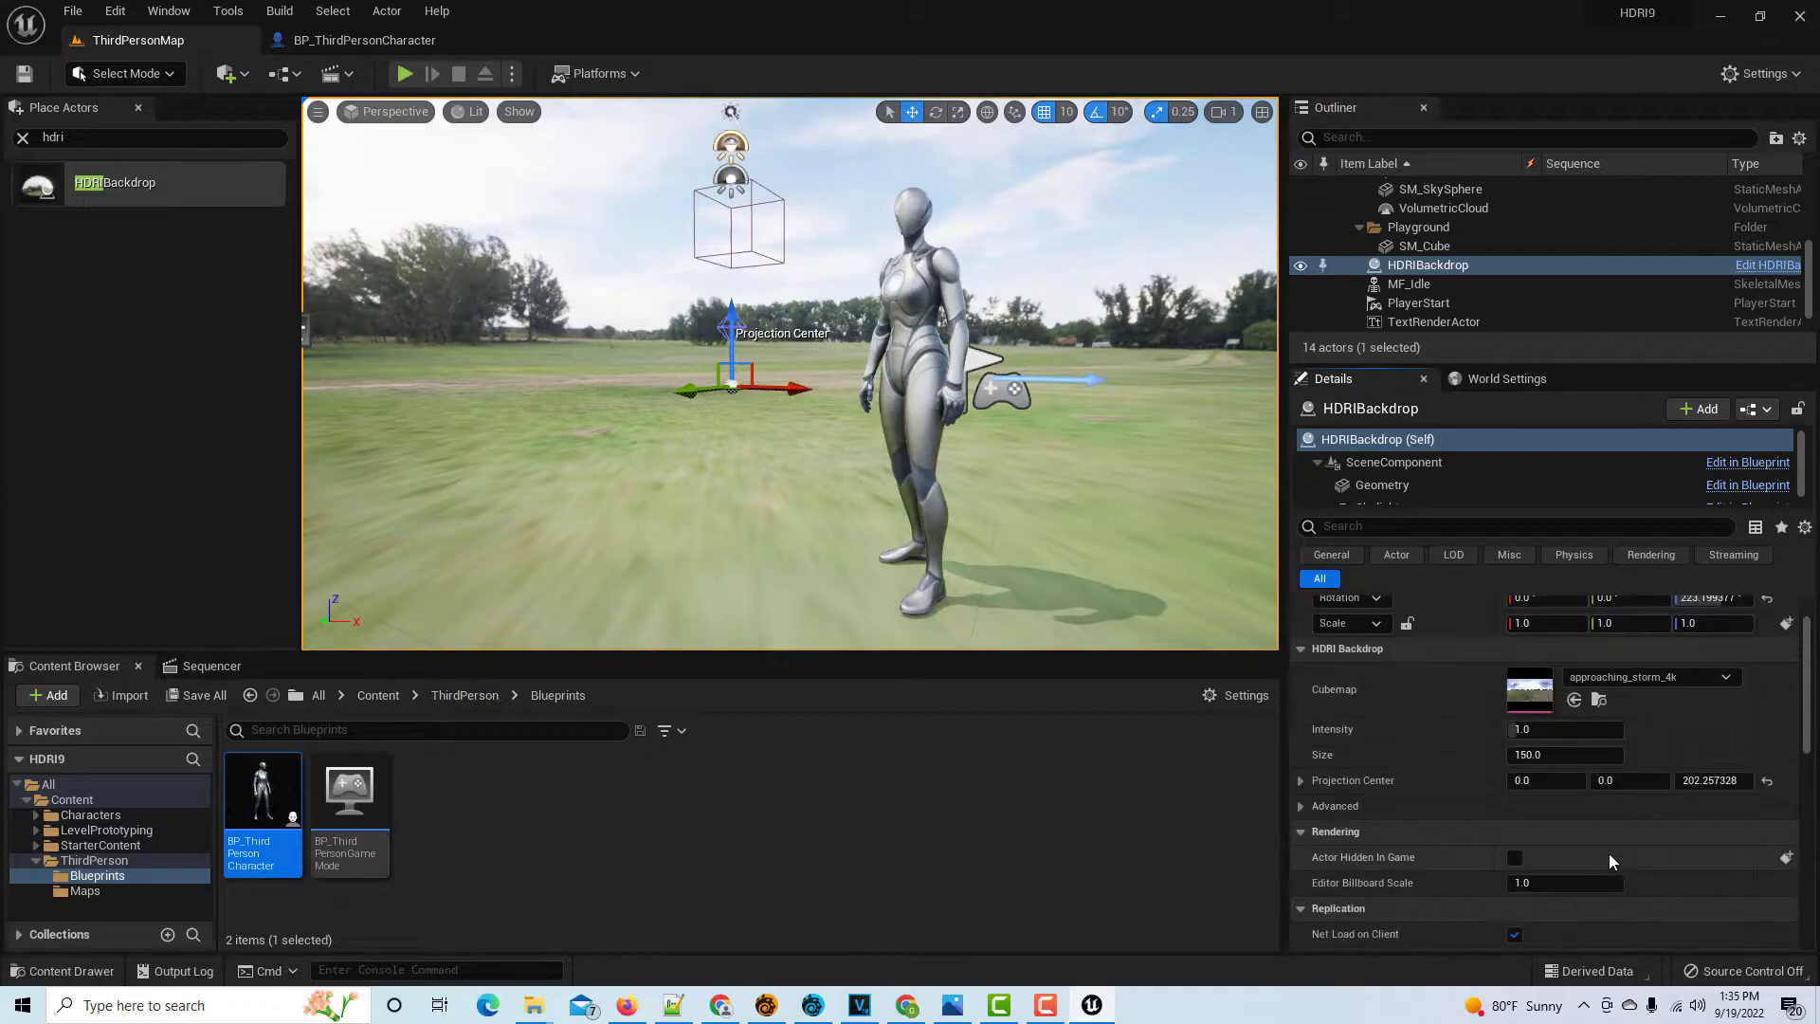
click(1302, 806)
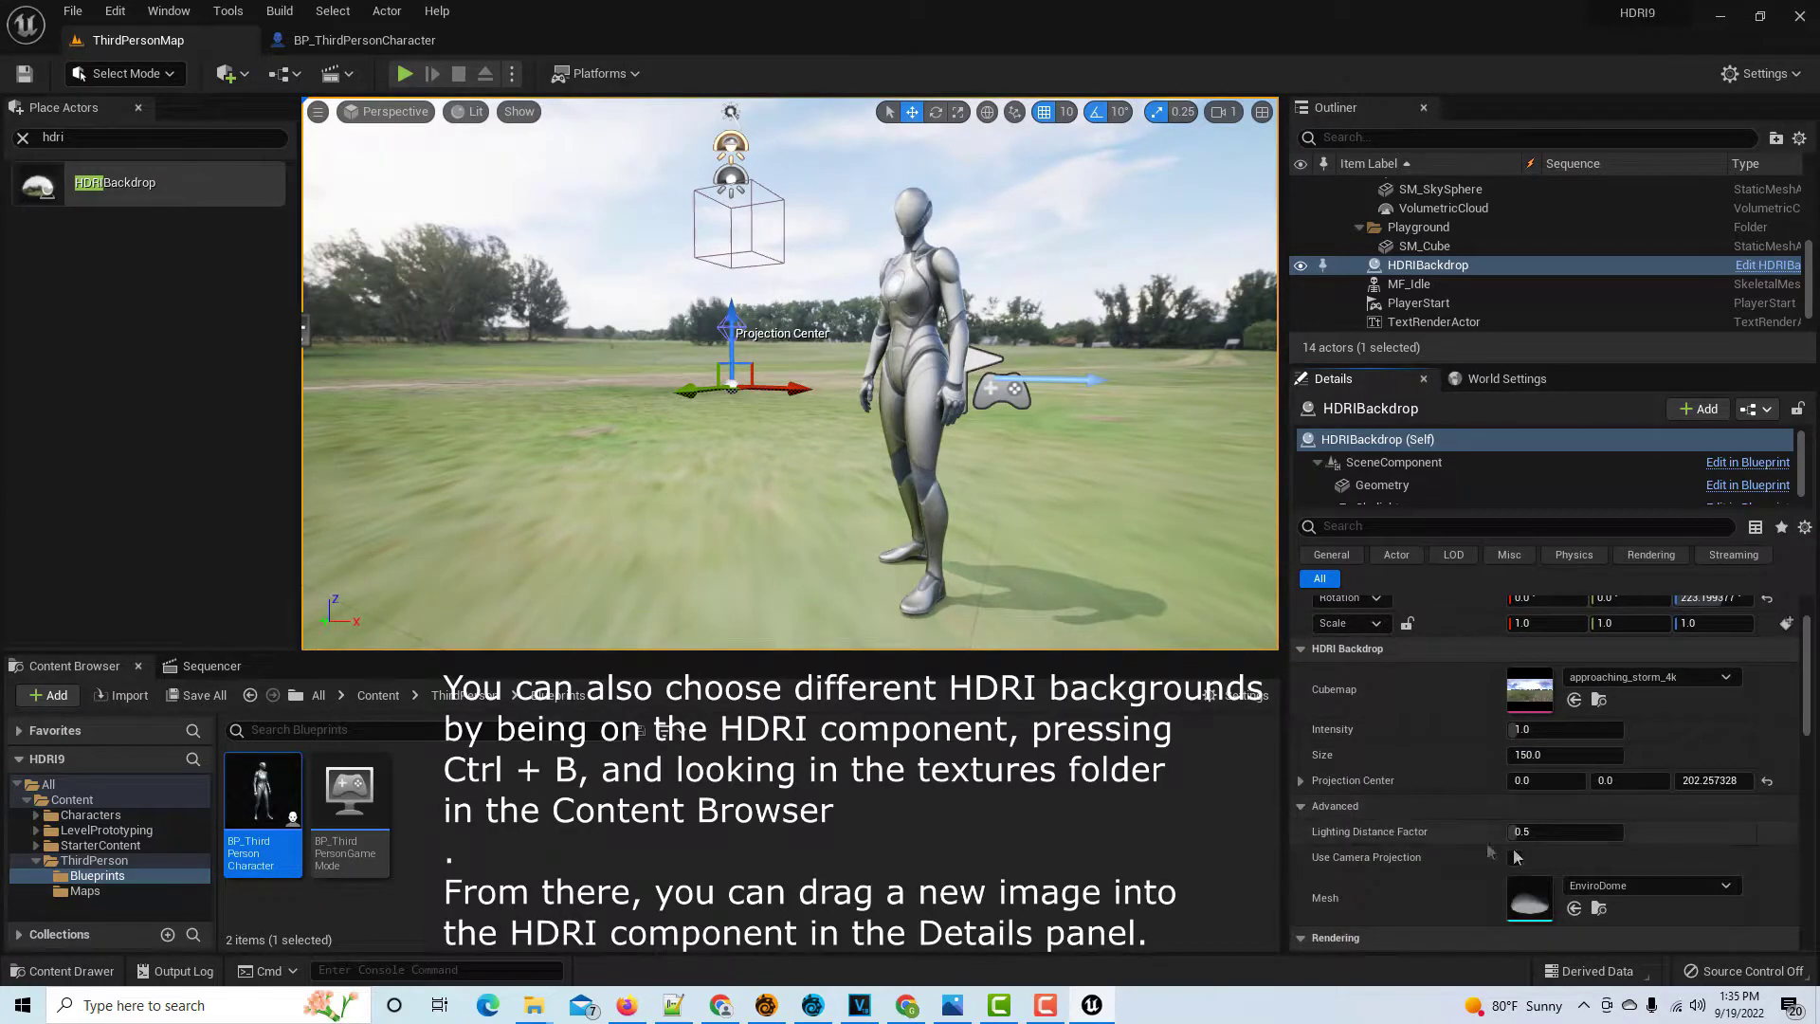
click(1514, 859)
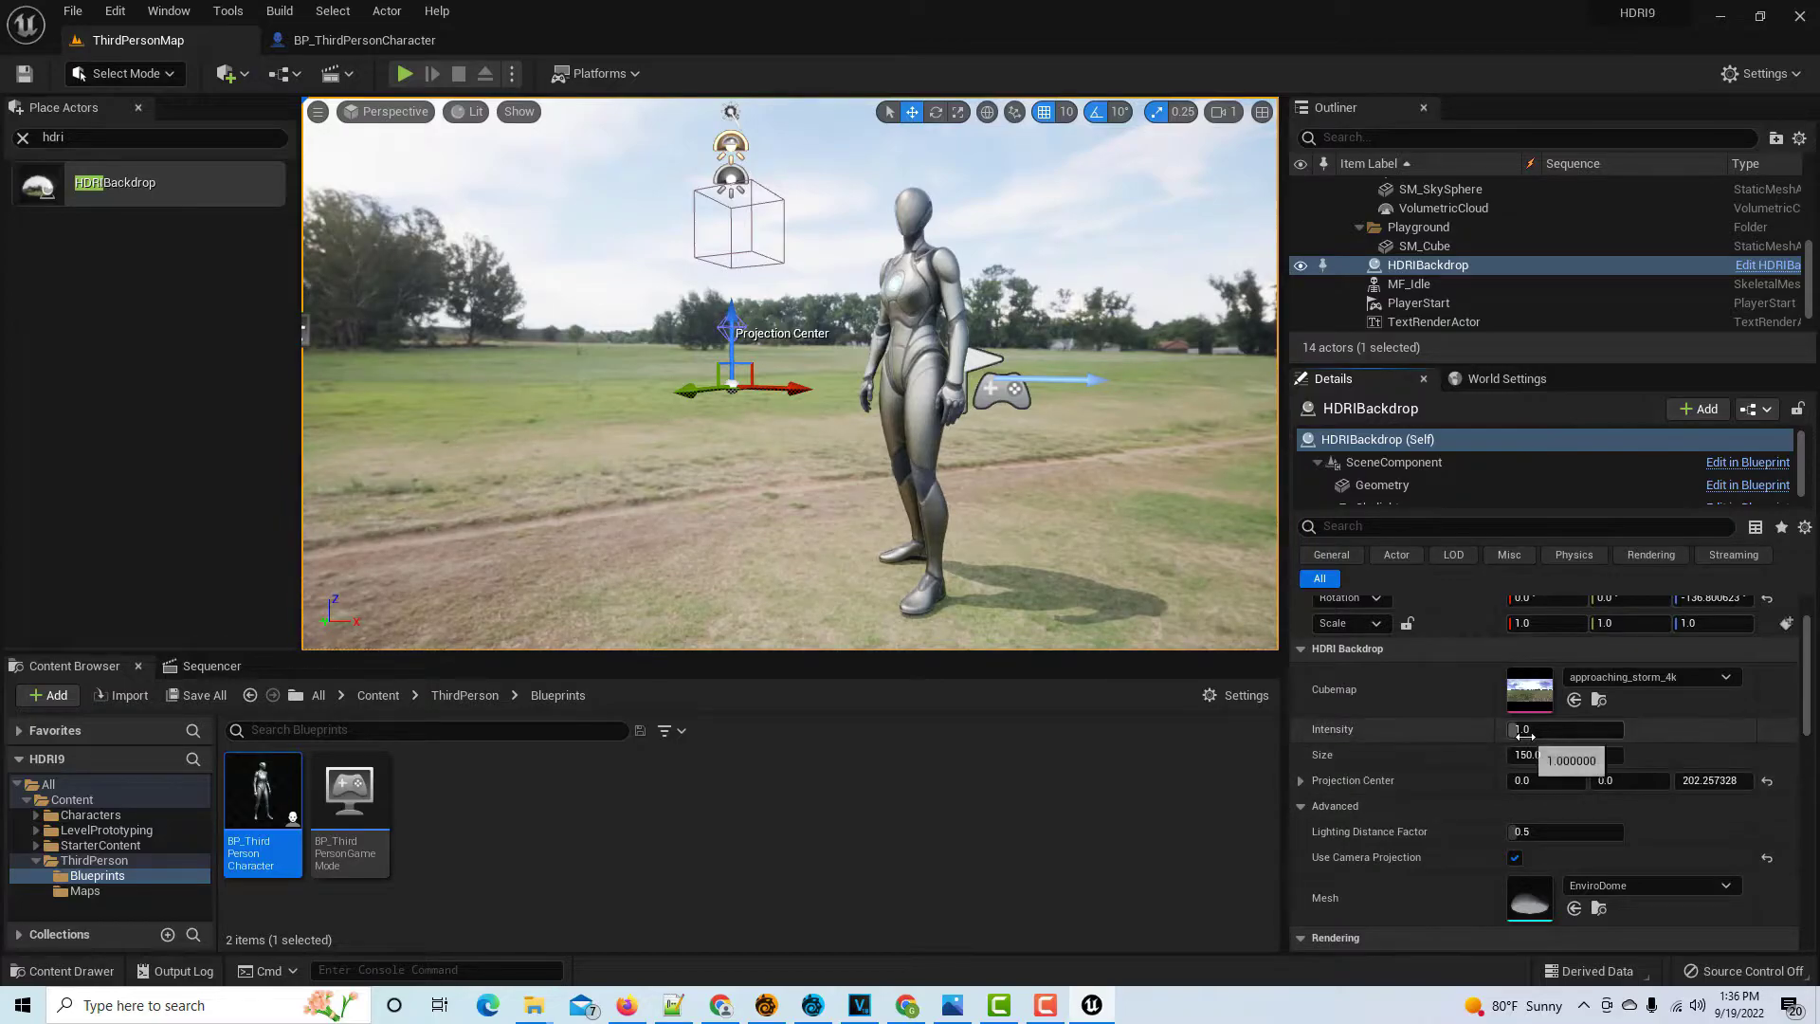
Lower the backdrop Intensity to 0.12, then settle it at 0.44
click(1565, 729)
text(0.12)
key(Return)
text(0.44)
key(Return)
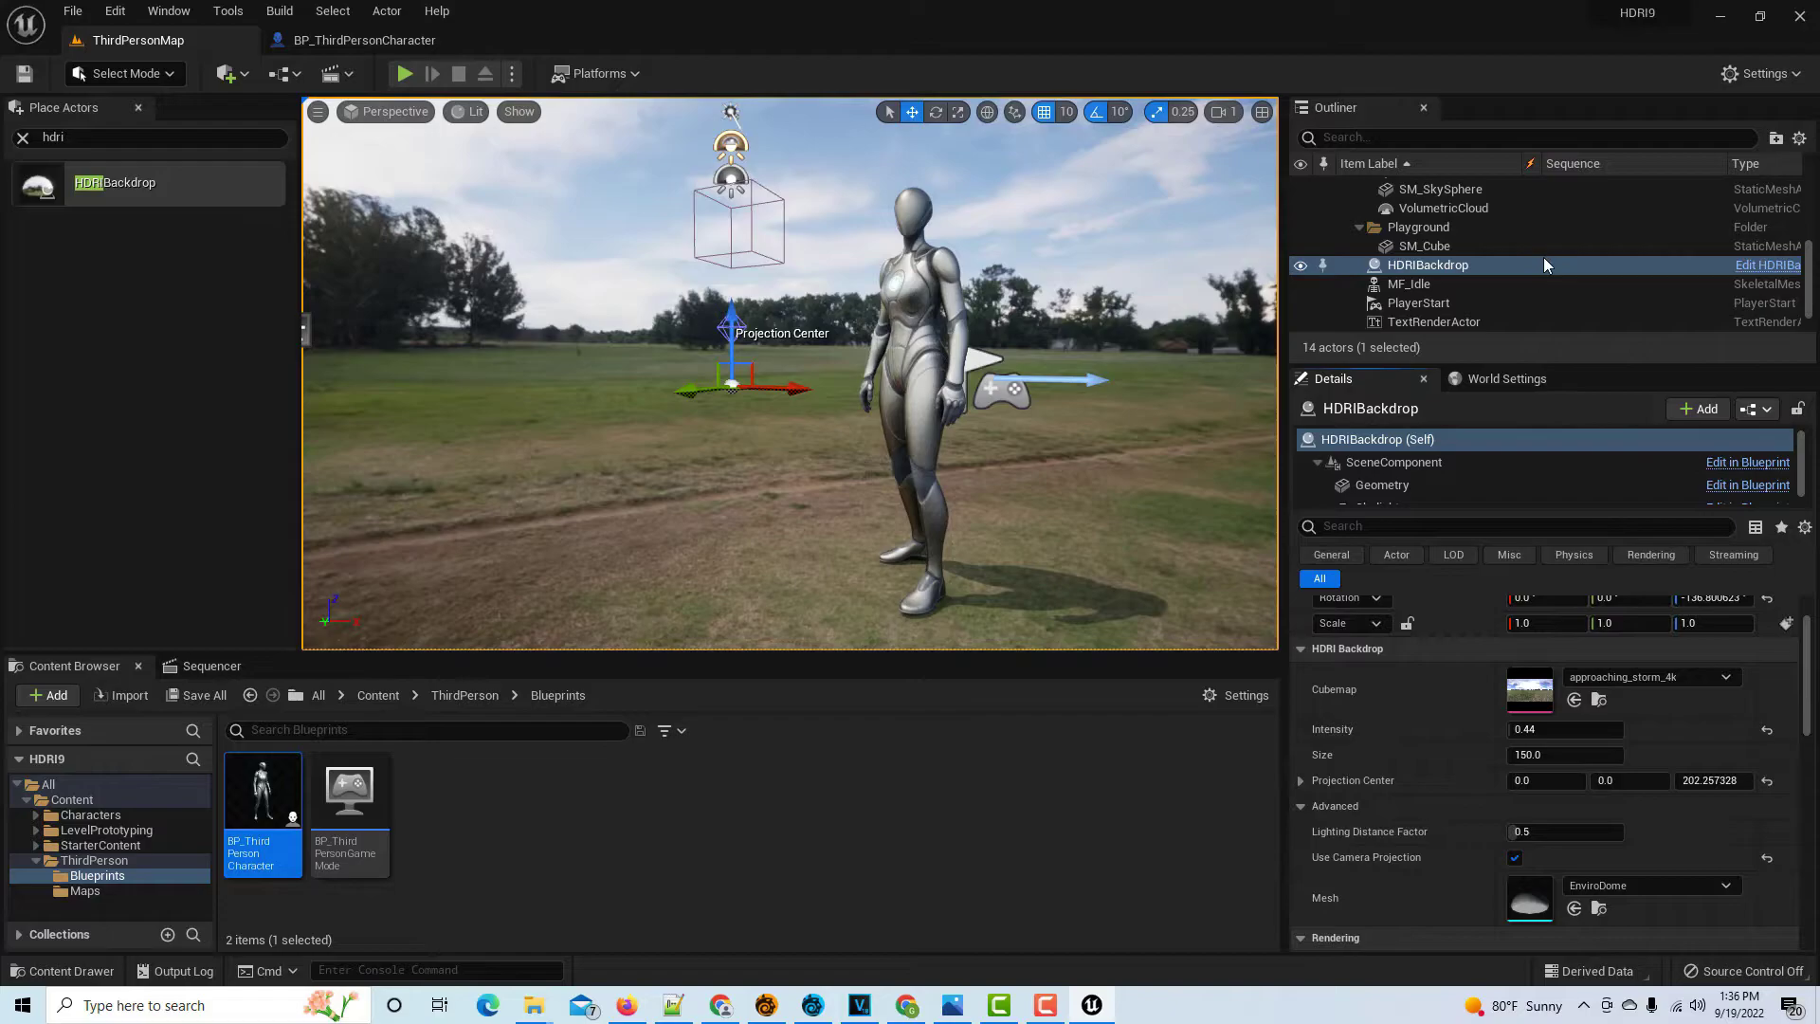
scroll(1544, 254, up, 5)
Rotate the DirectionalLight to roughly 154.8° pitch and 295.2° yaw
click(1494, 276)
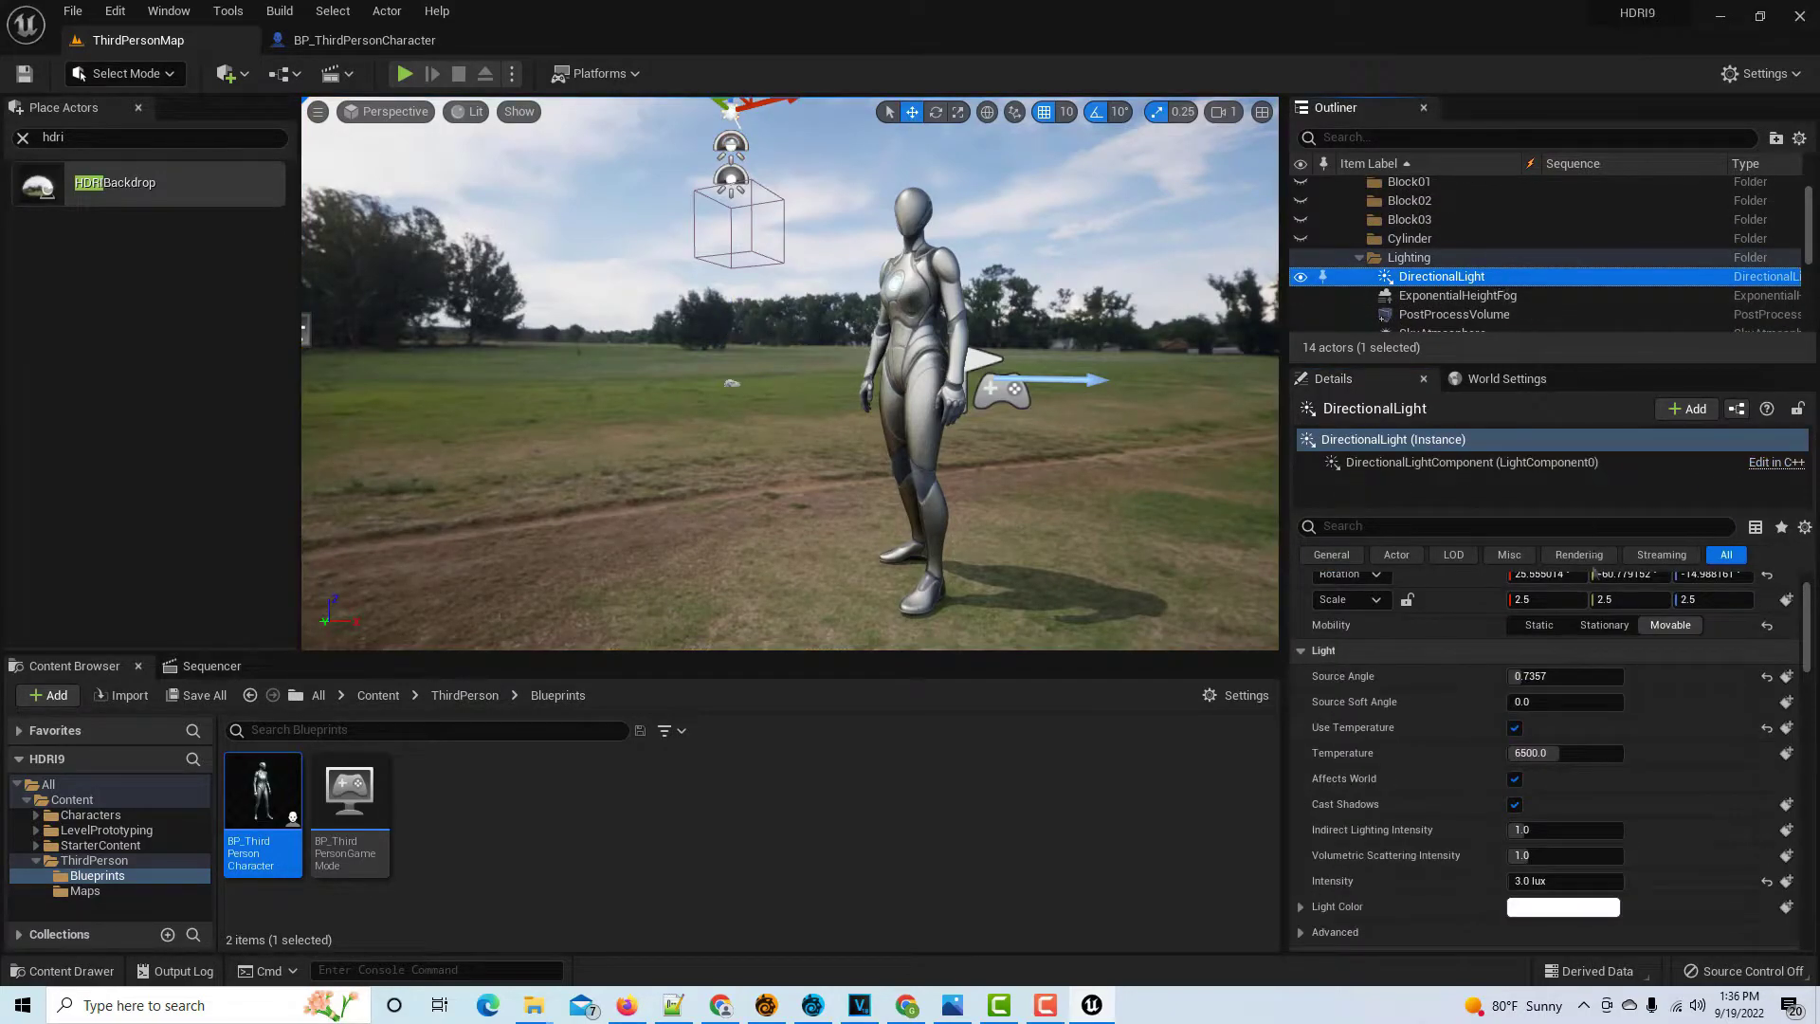
scroll(1611, 587, up, 1)
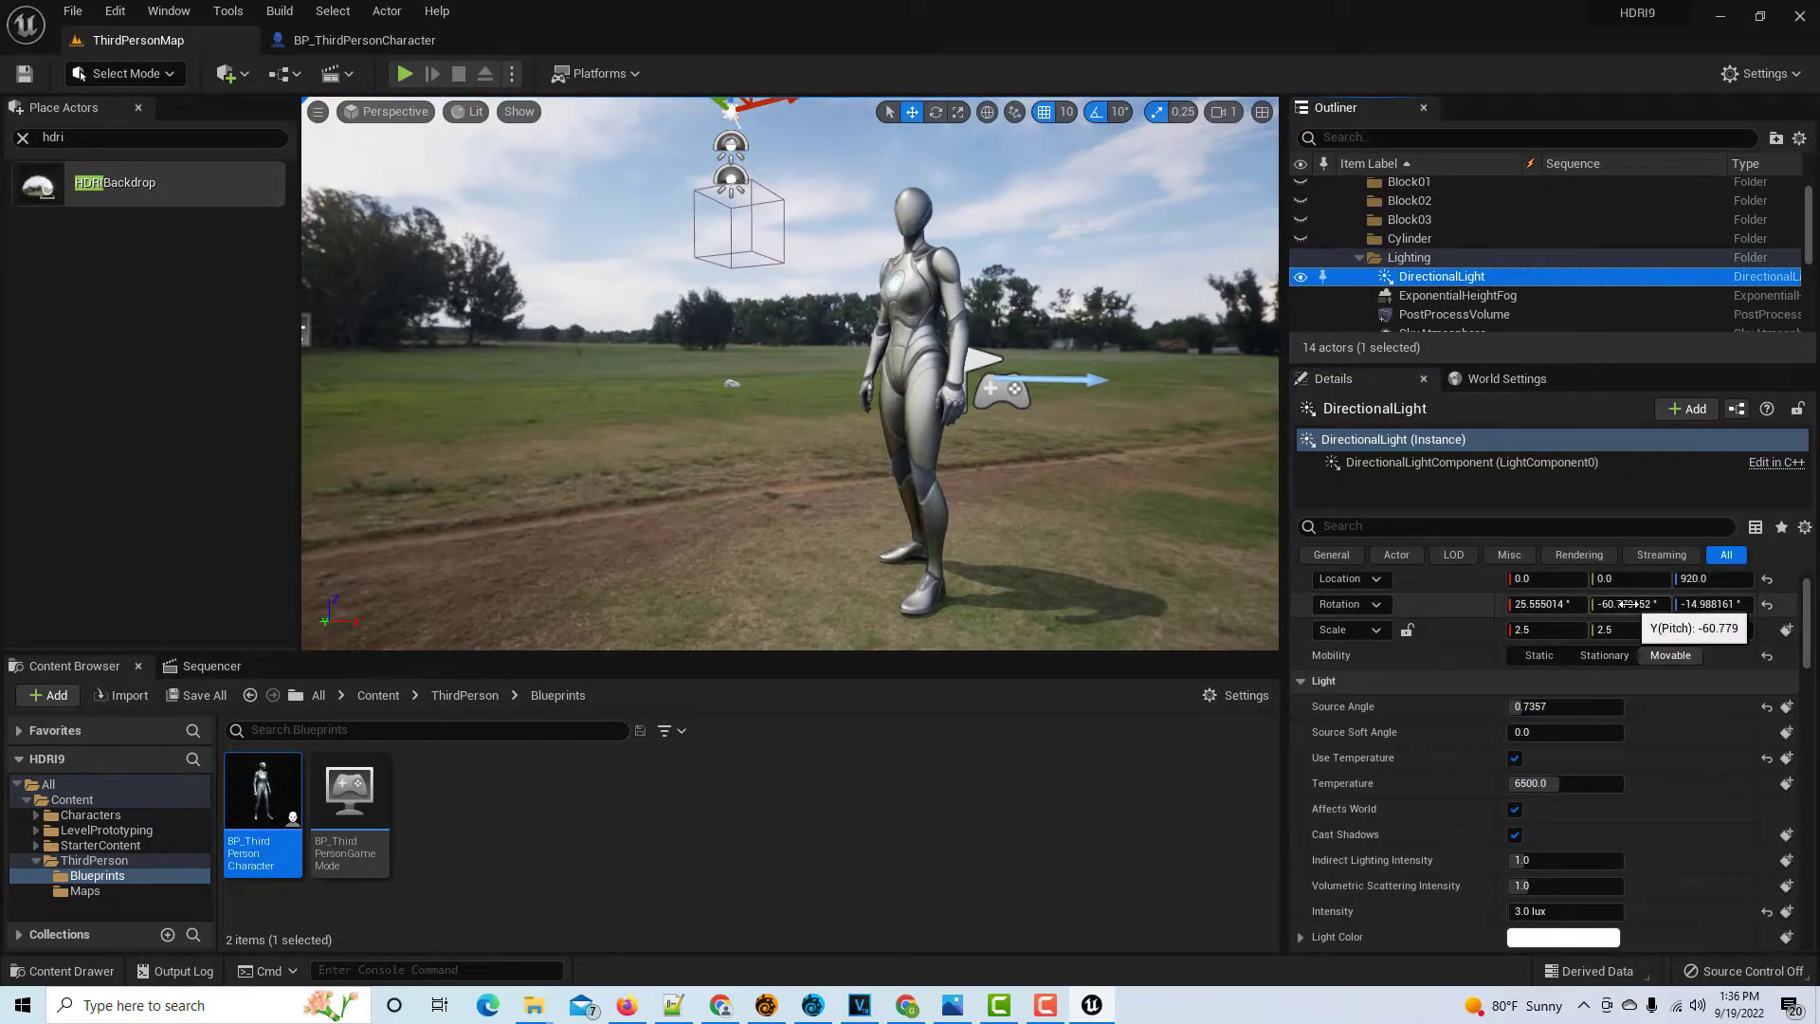
drag(1623, 603, 1505, 604)
mouse_move(1711, 603)
mouse_down()
mouse_move(1735, 604)
mouse_move(1686, 604)
mouse_move(1743, 604)
mouse_move(1614, 604)
mouse_up()
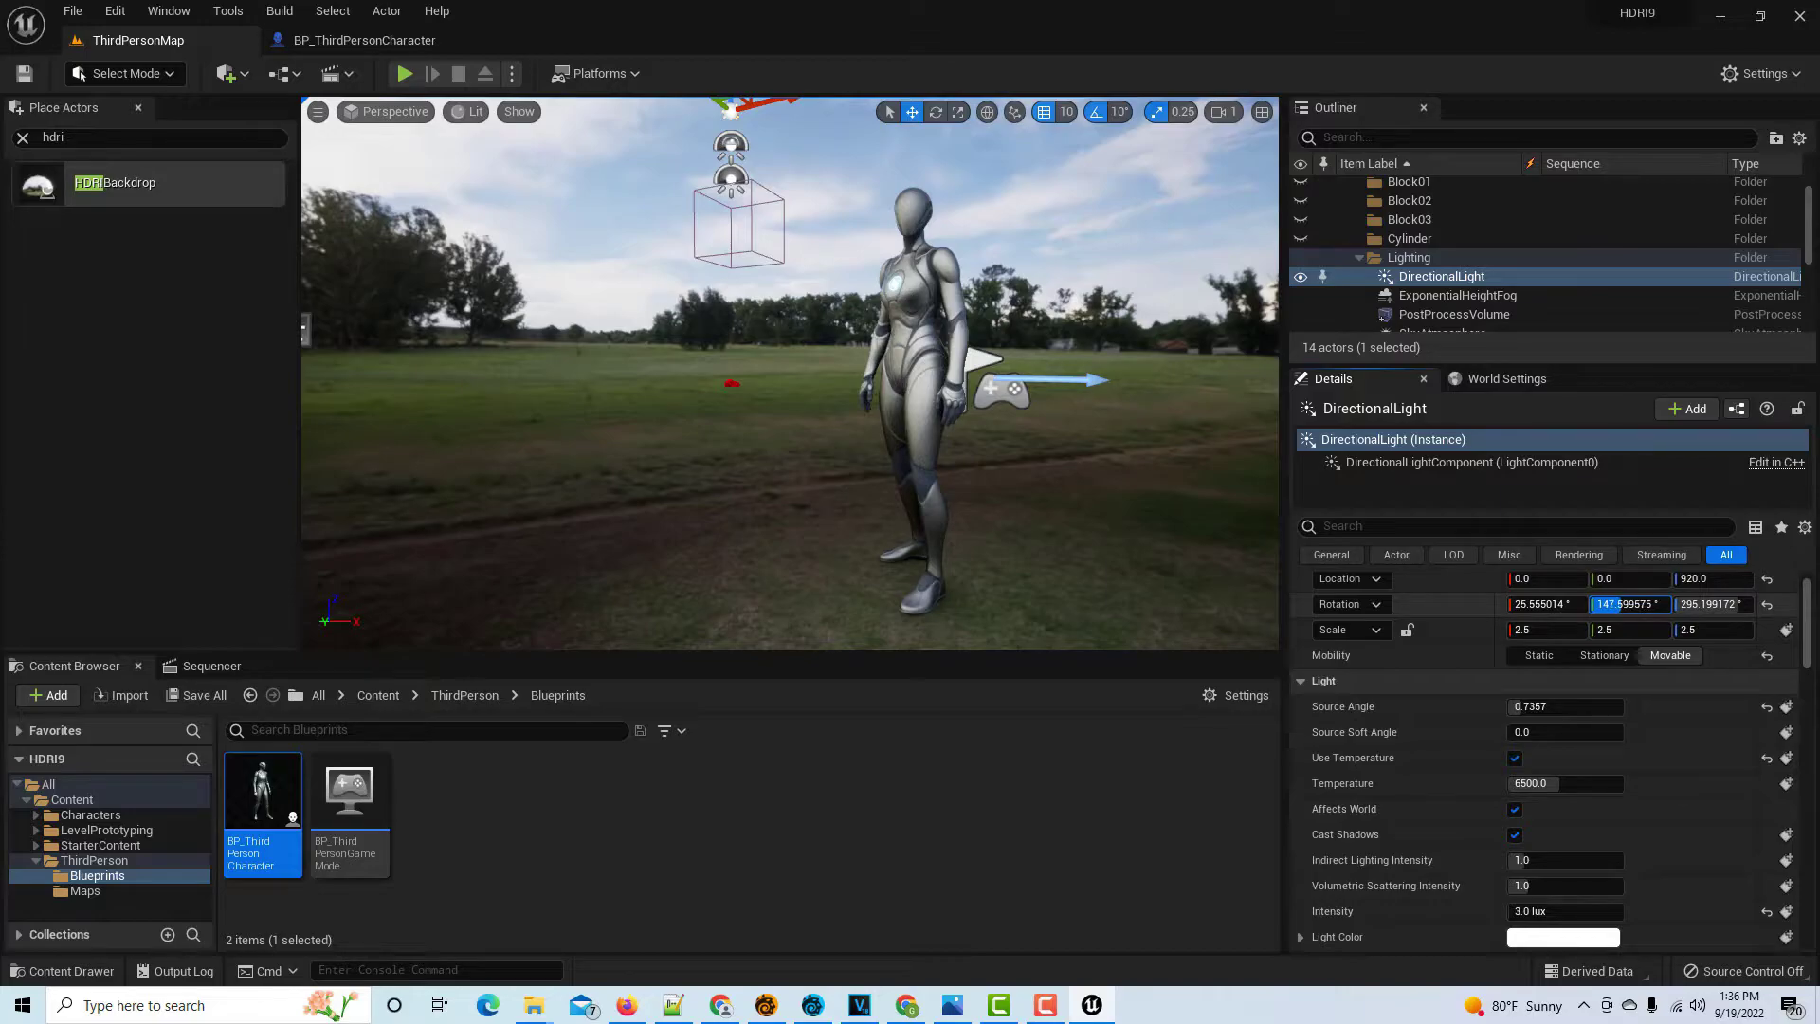
drag(1644, 606, 1644, 607)
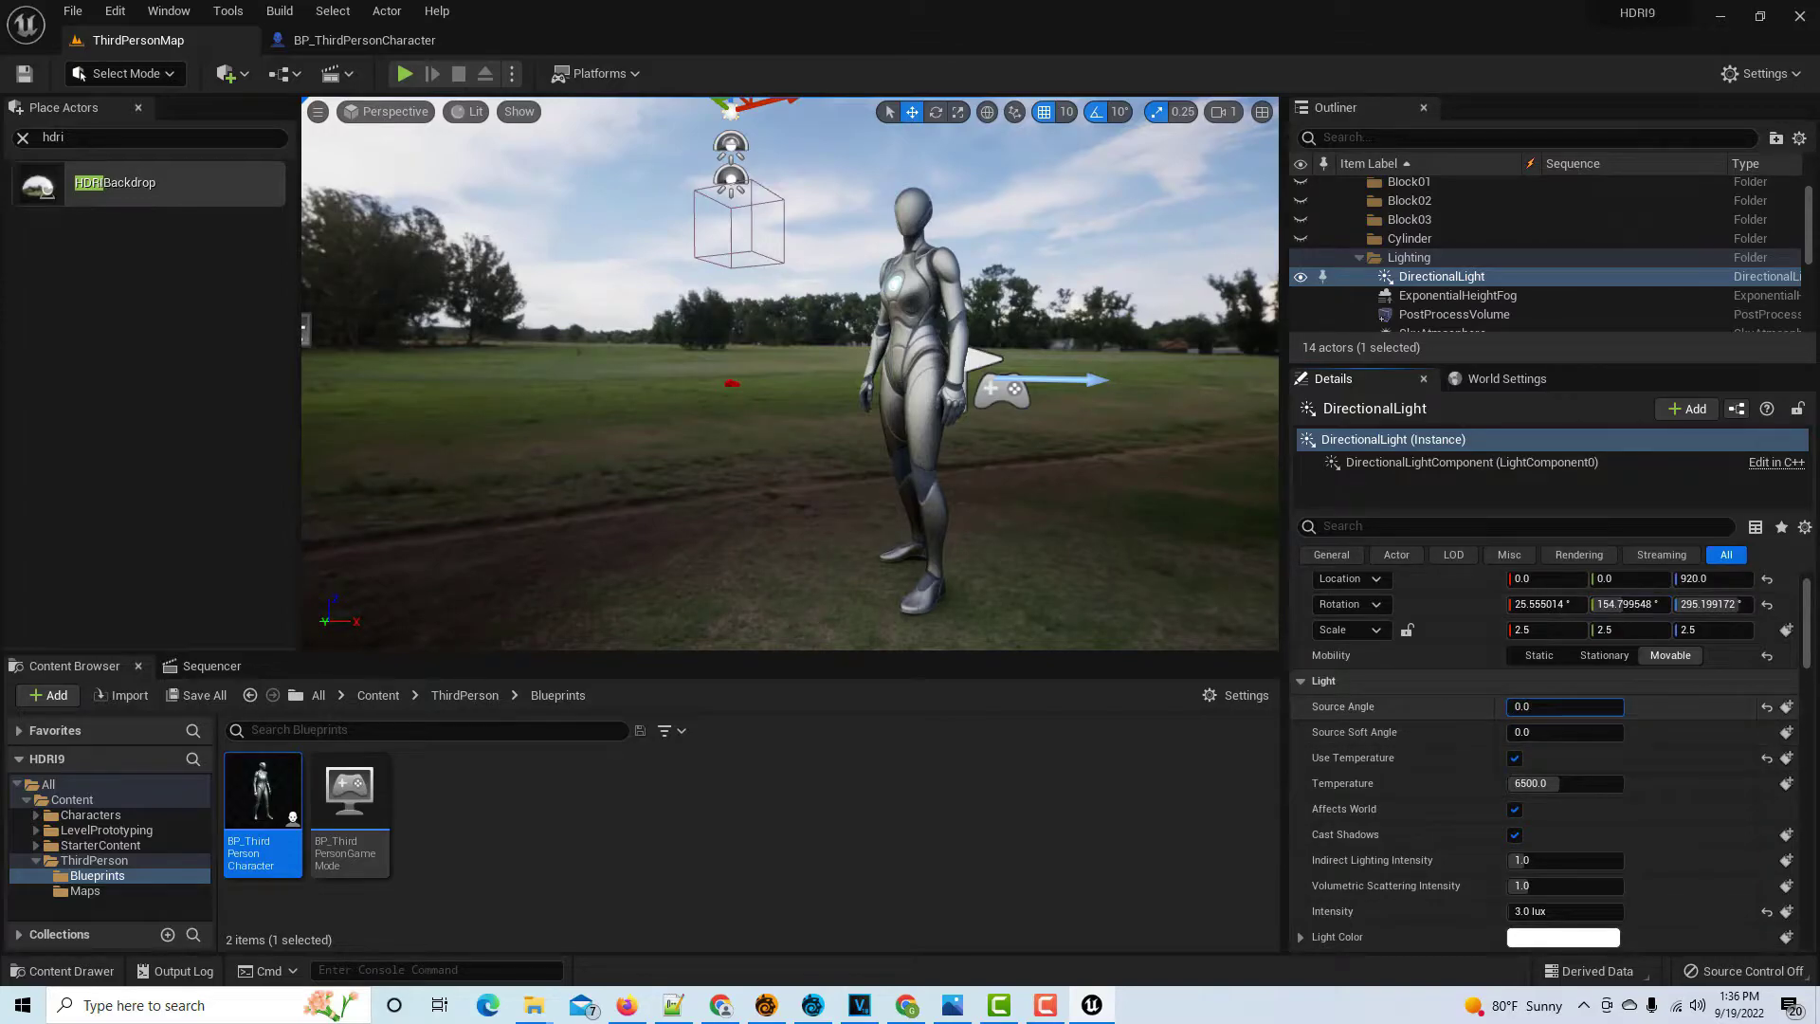
scroll(1564, 777, down, 3)
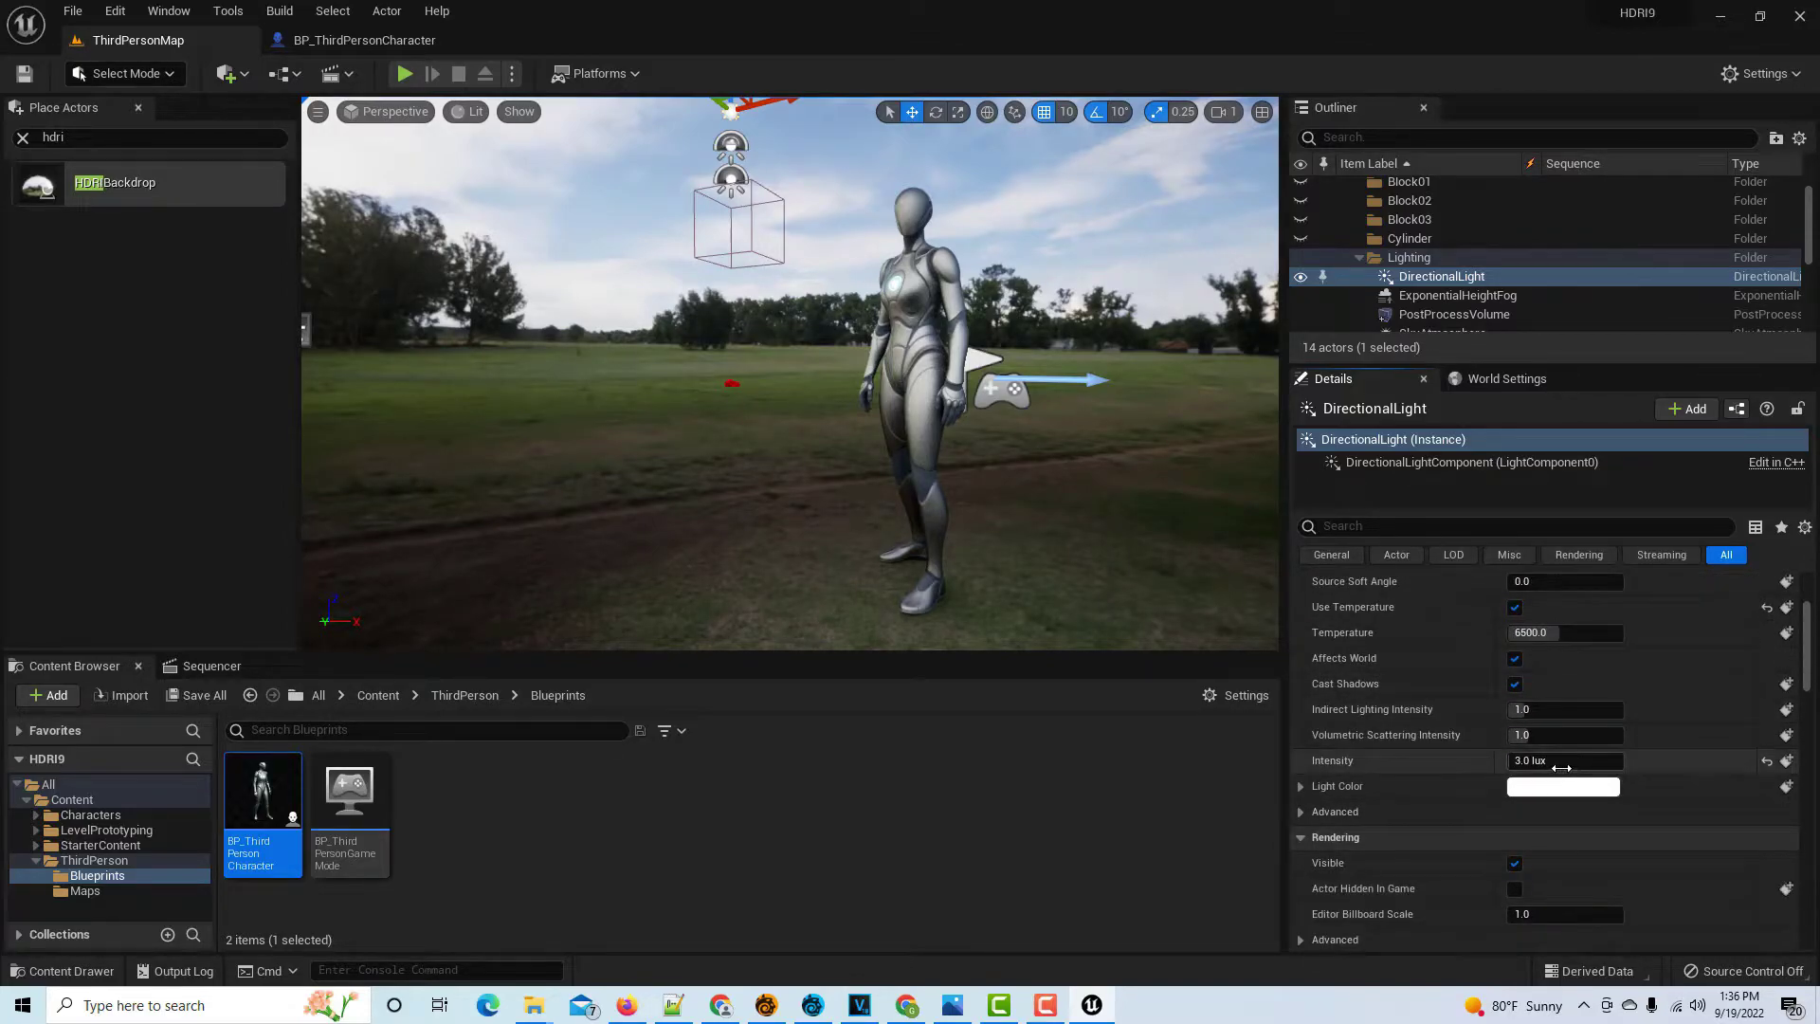
scroll(1561, 768, down, 4)
scroll(1472, 301, down, 5)
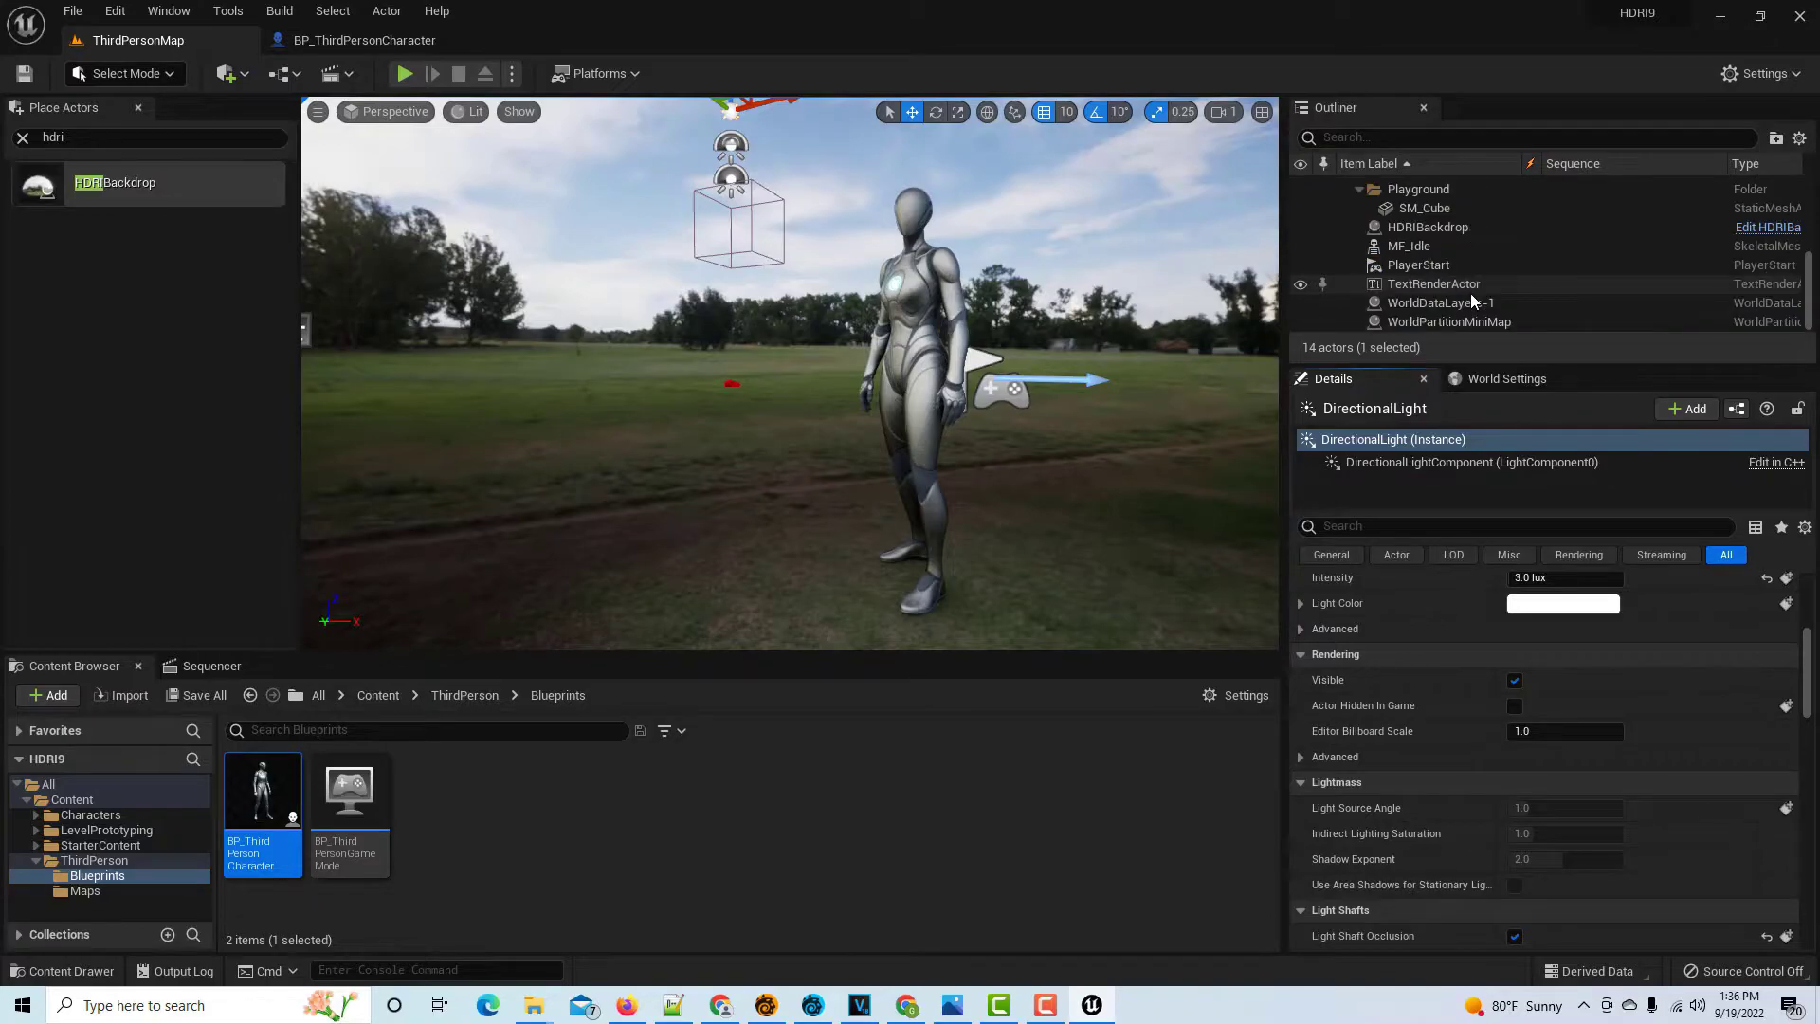
Select the HDRIBackdrop and drag its Intensity up to 0.64
click(1464, 231)
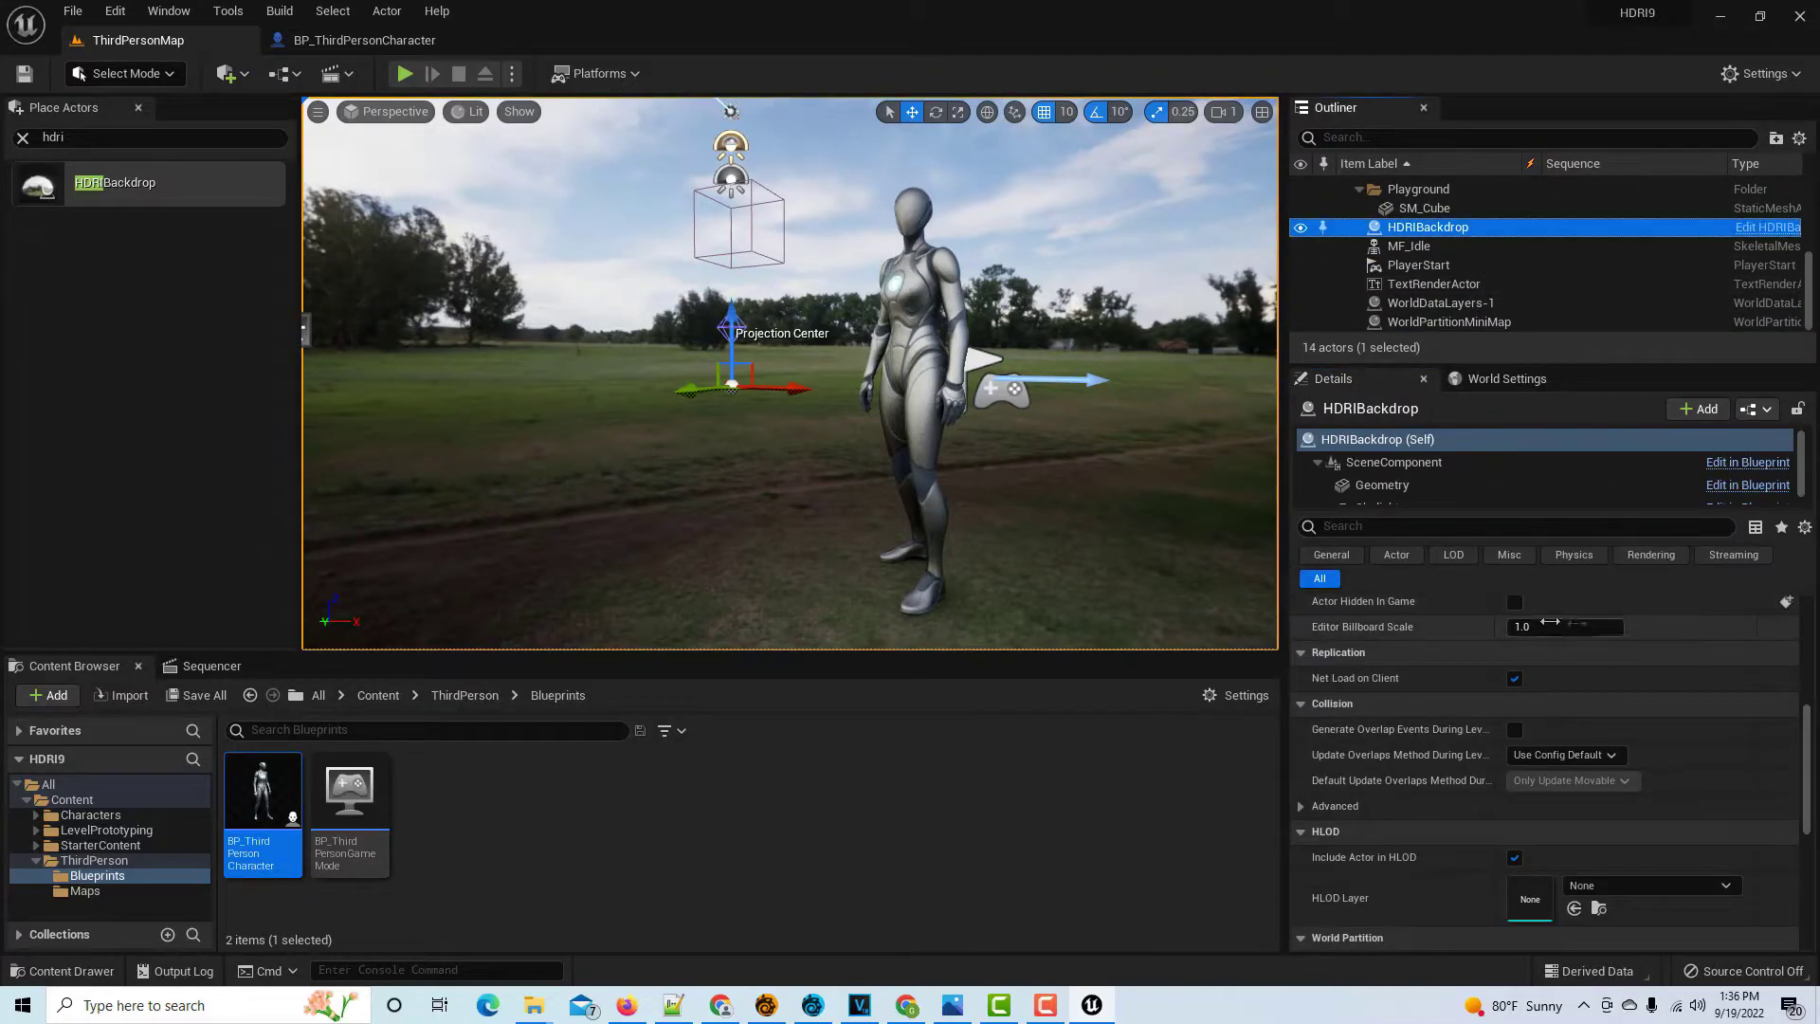
scroll(1583, 728, down, 6)
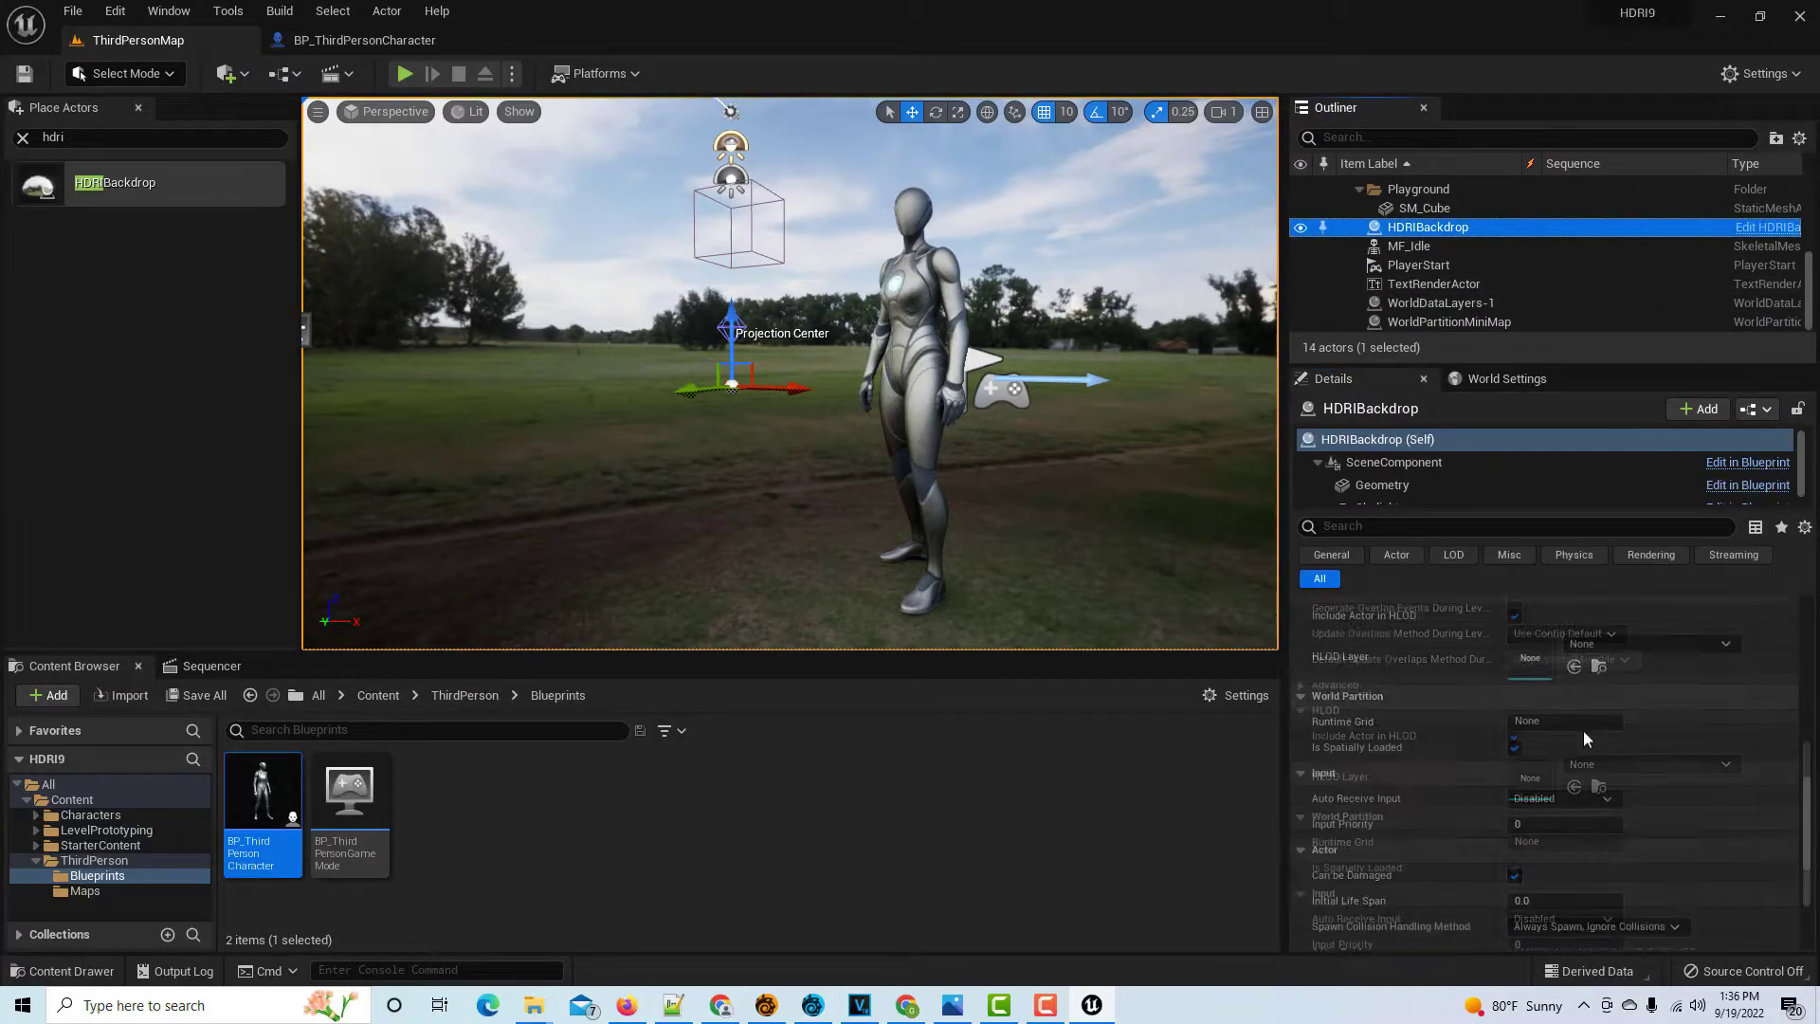
scroll(1578, 711, up, 5)
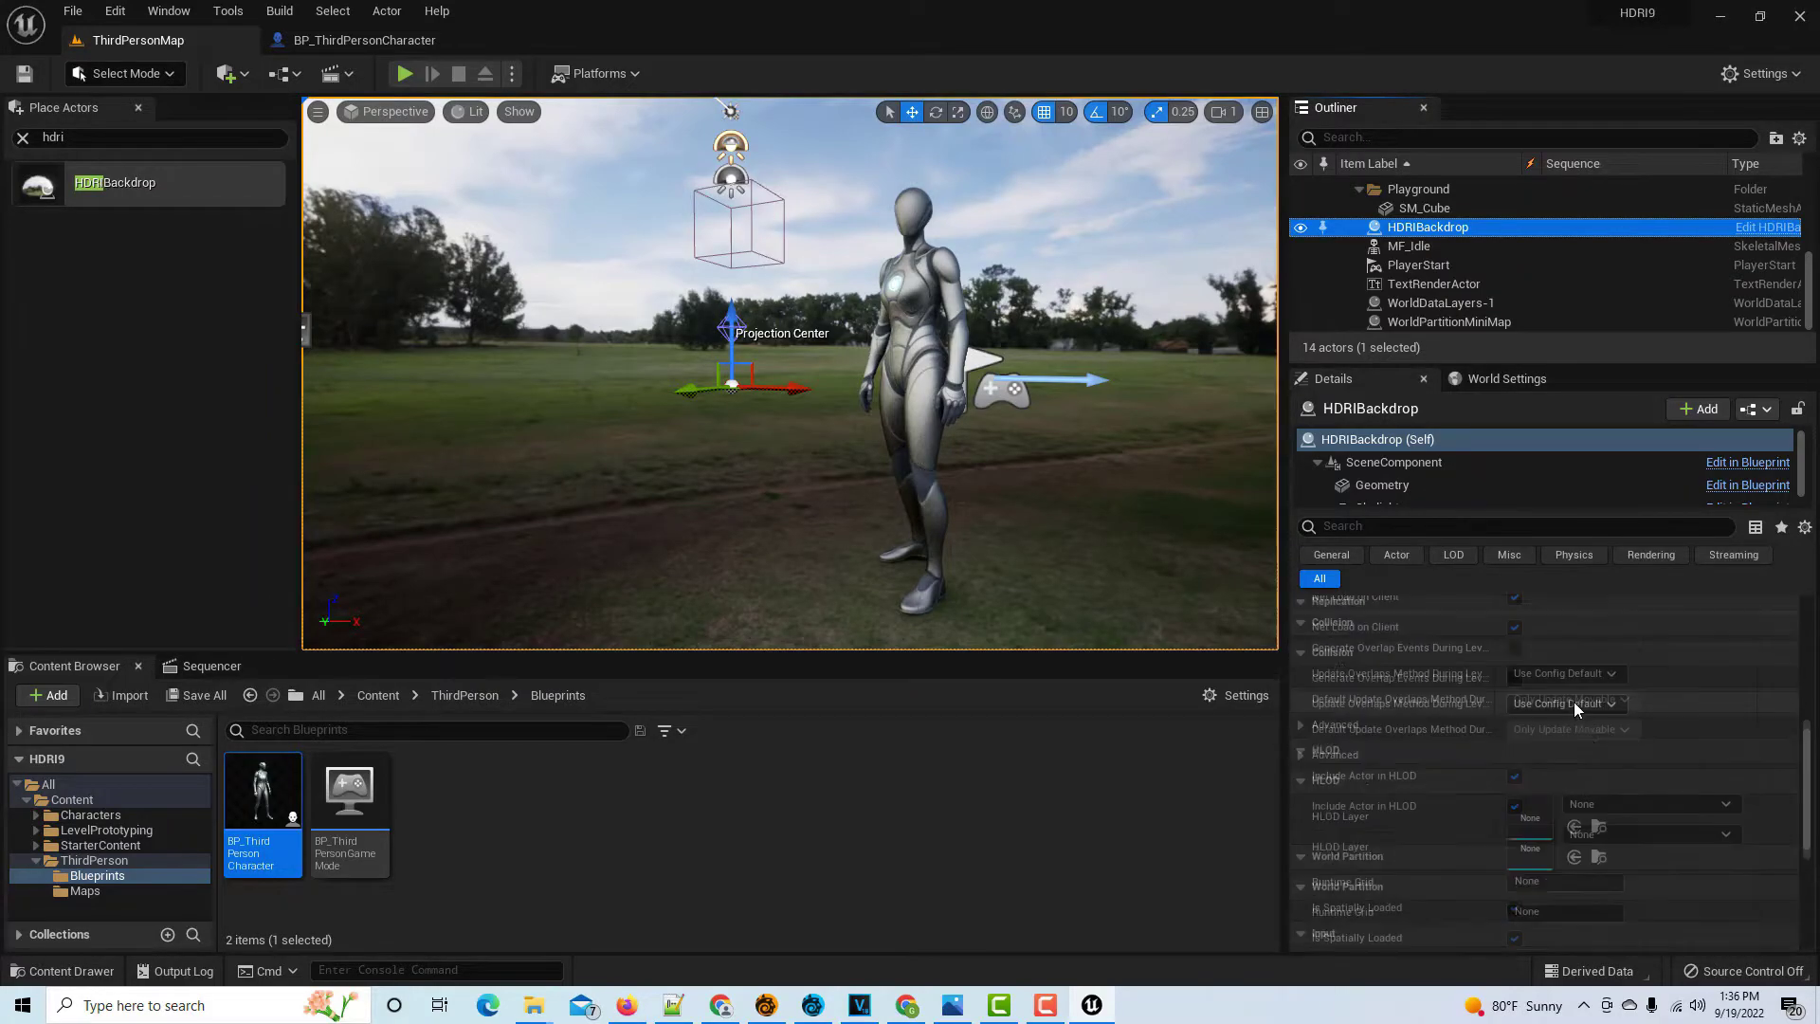
scroll(1576, 703, up, 5)
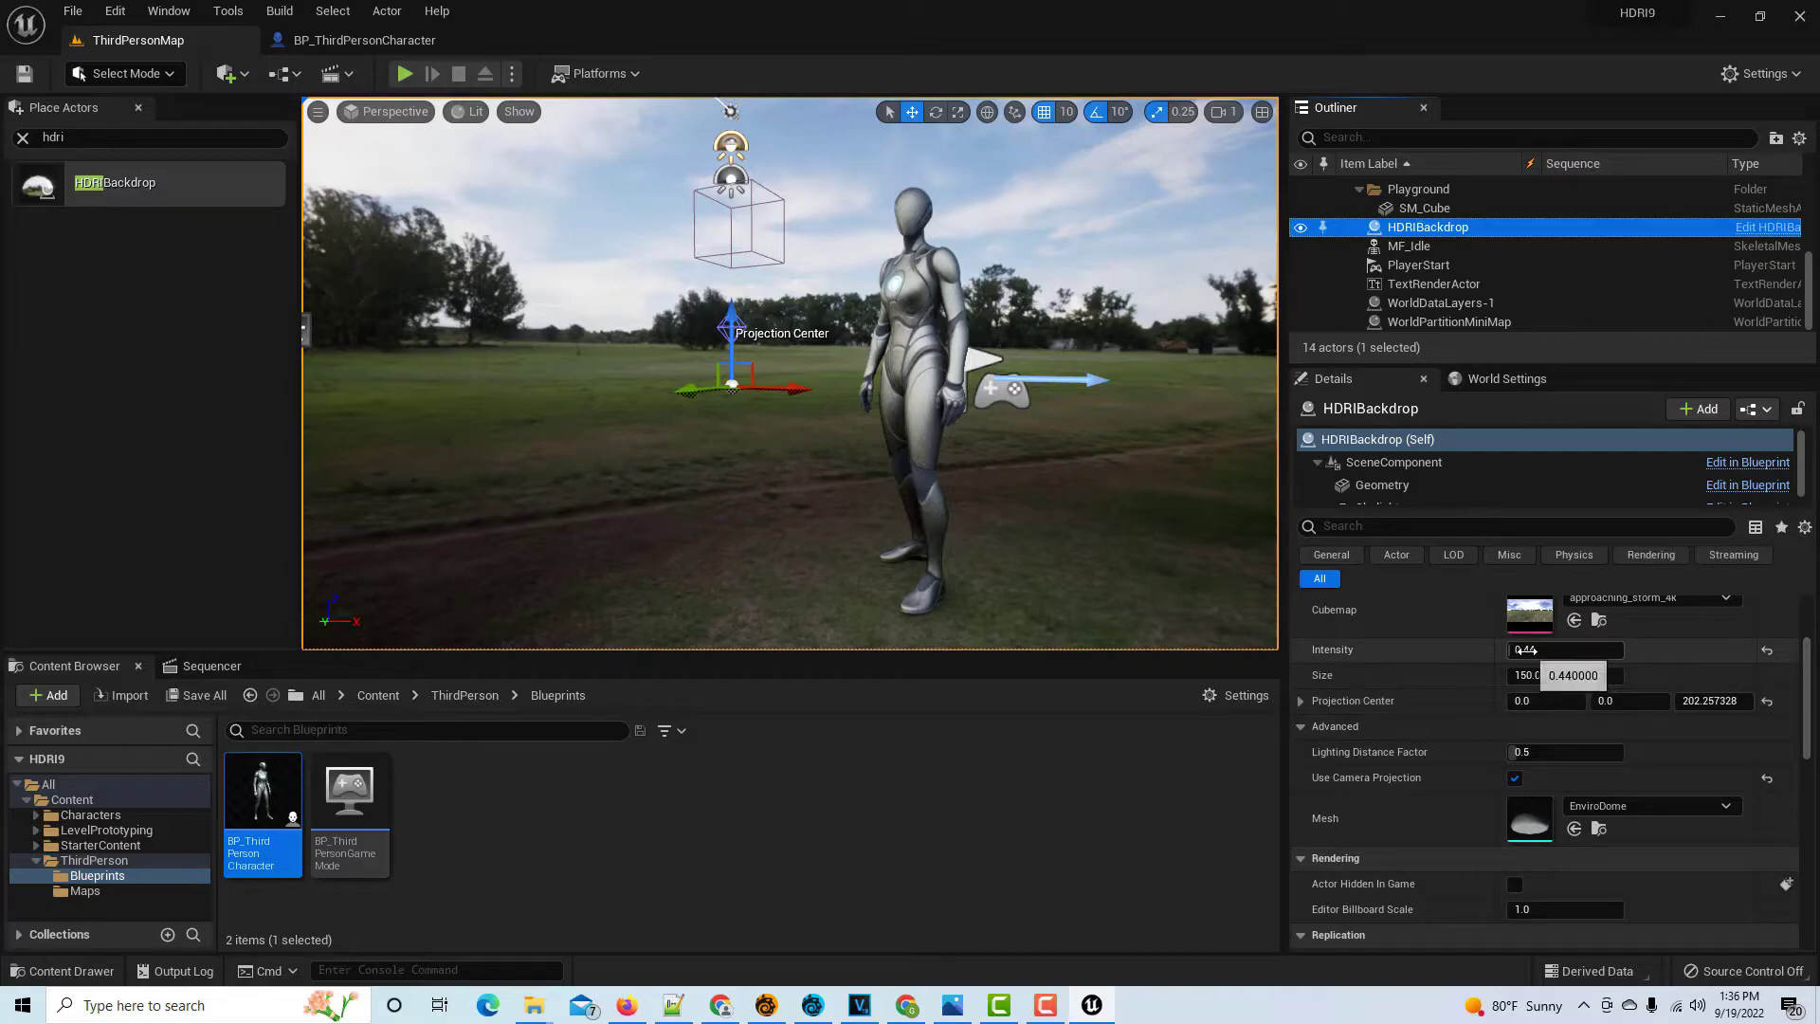
mouse_move(1565, 651)
mouse_down()
mouse_move(1612, 650)
mouse_move(1479, 651)
mouse_move(1546, 651)
mouse_move(1530, 650)
mouse_up()
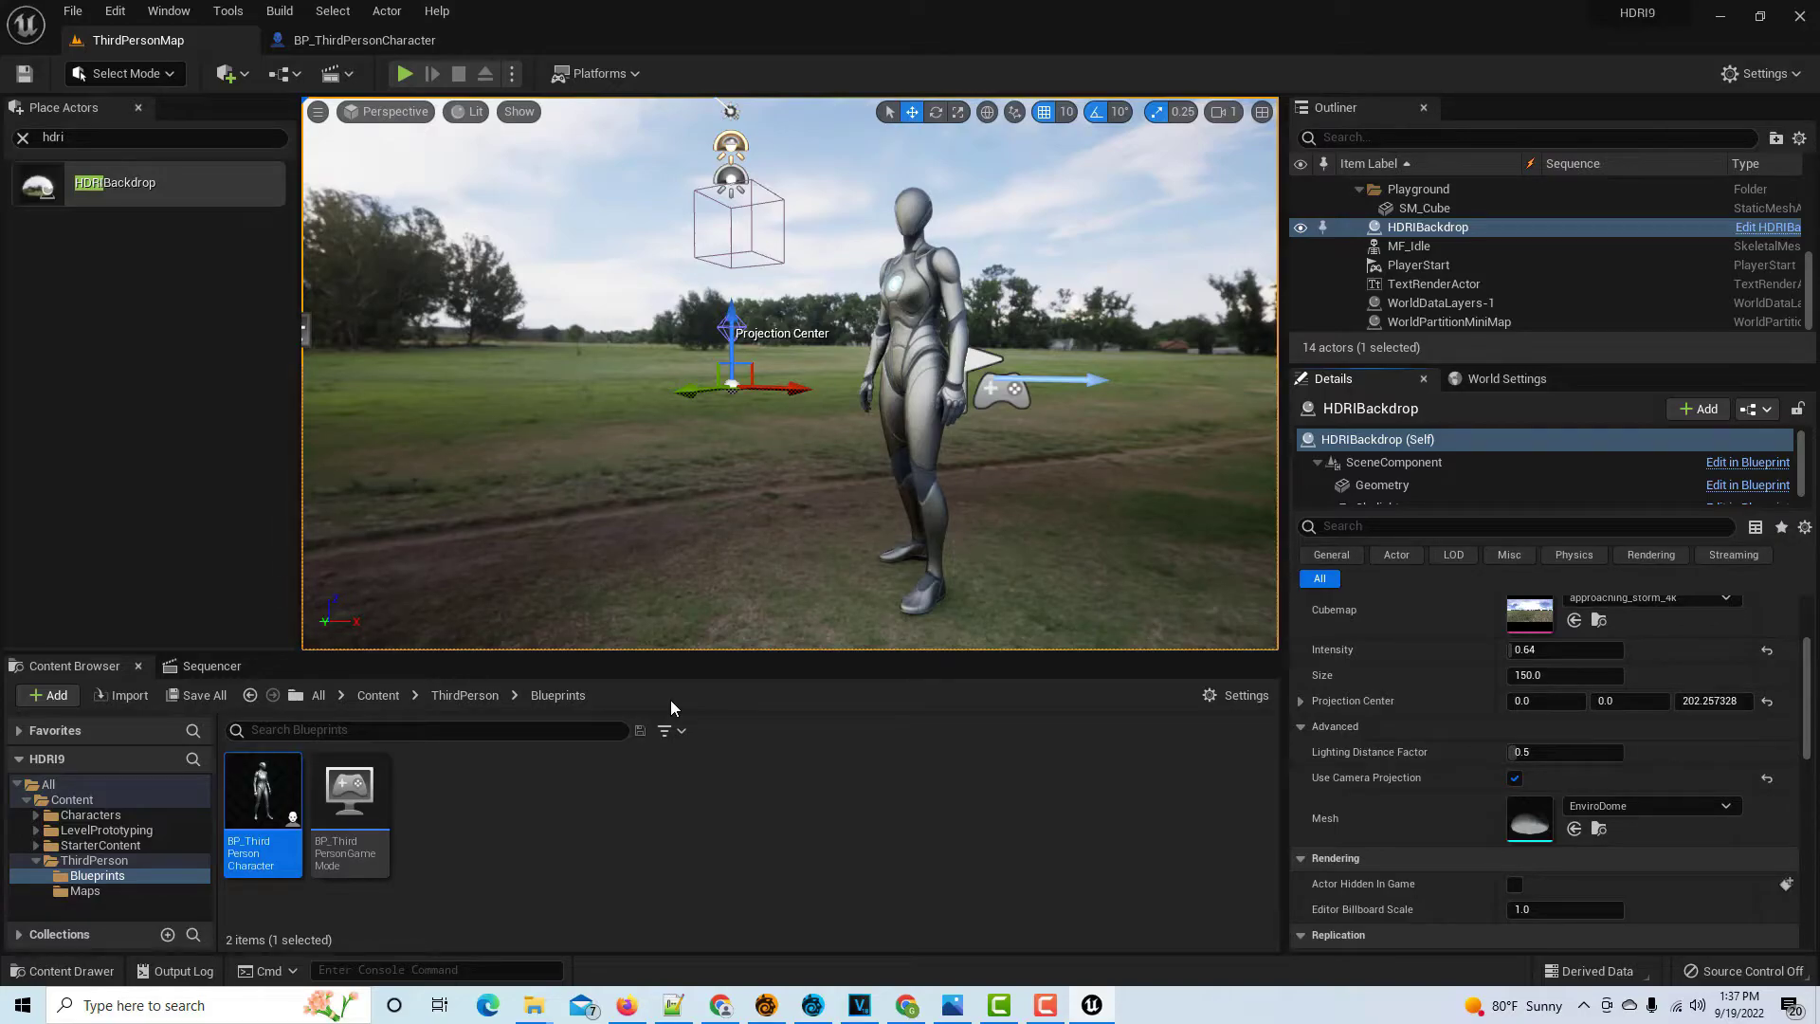
click(203, 665)
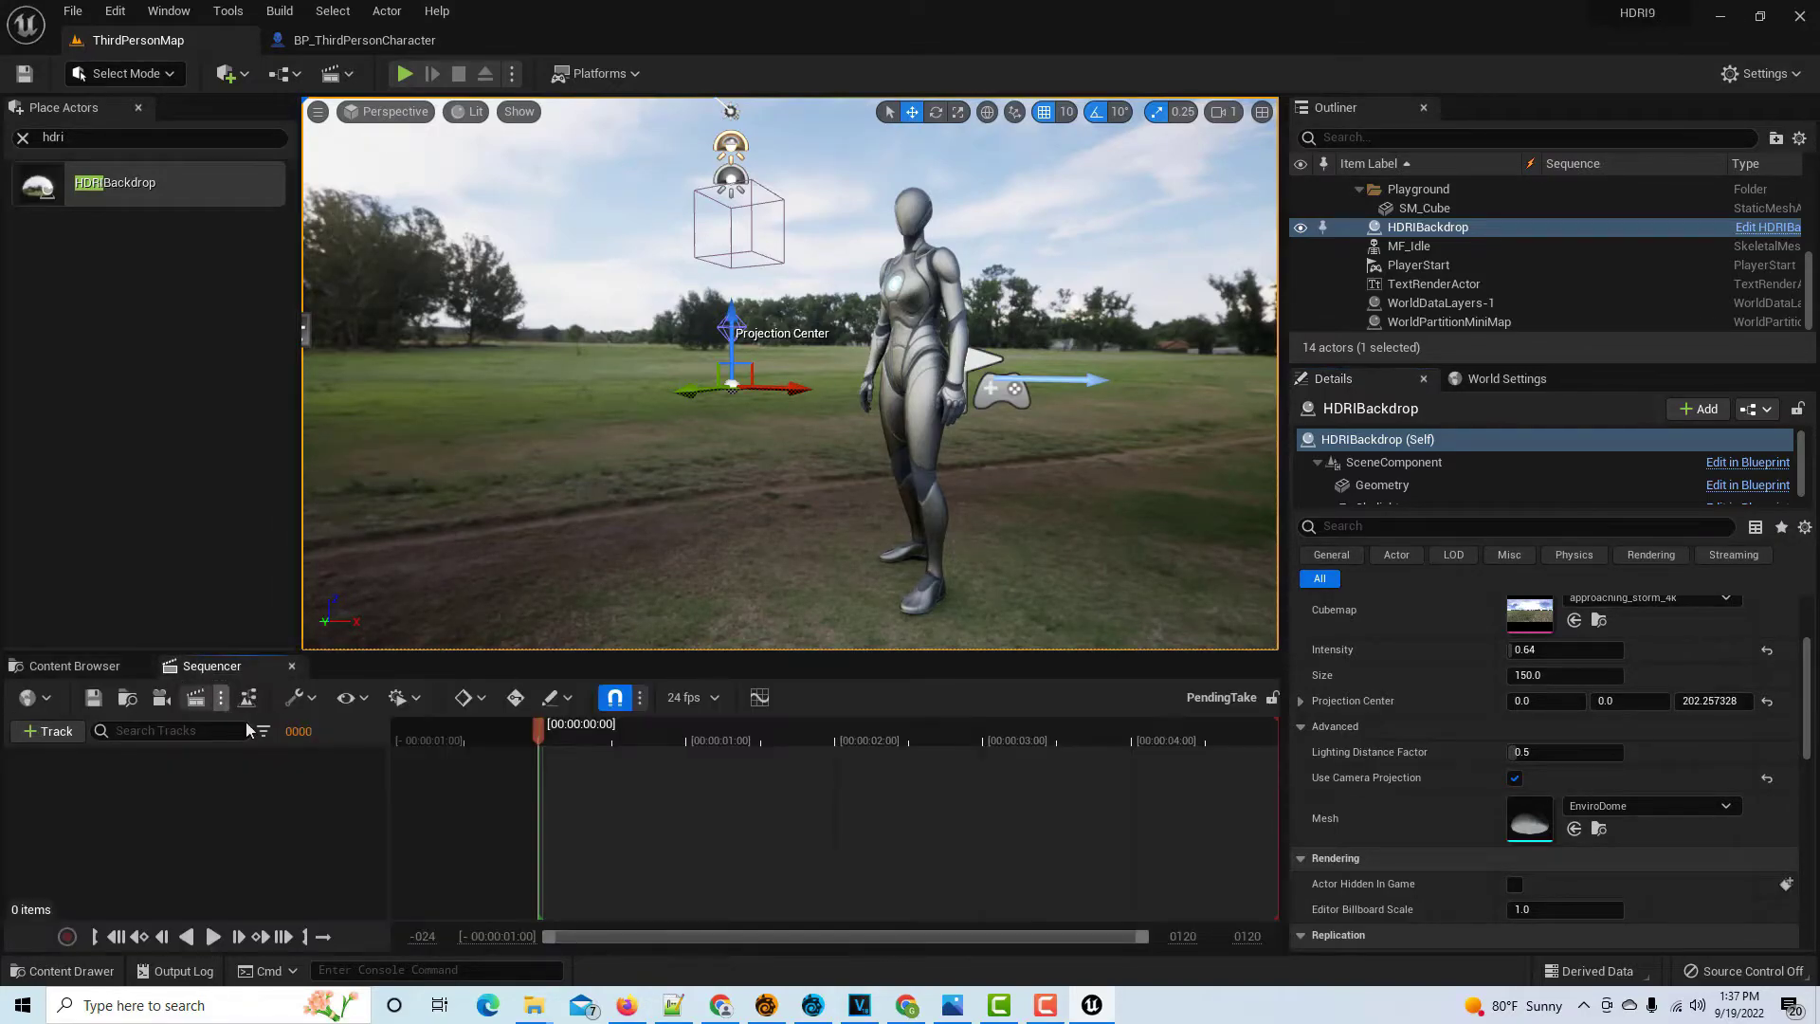
Create a cine camera with a camera cut and aim it up toward the sky and trees
click(161, 698)
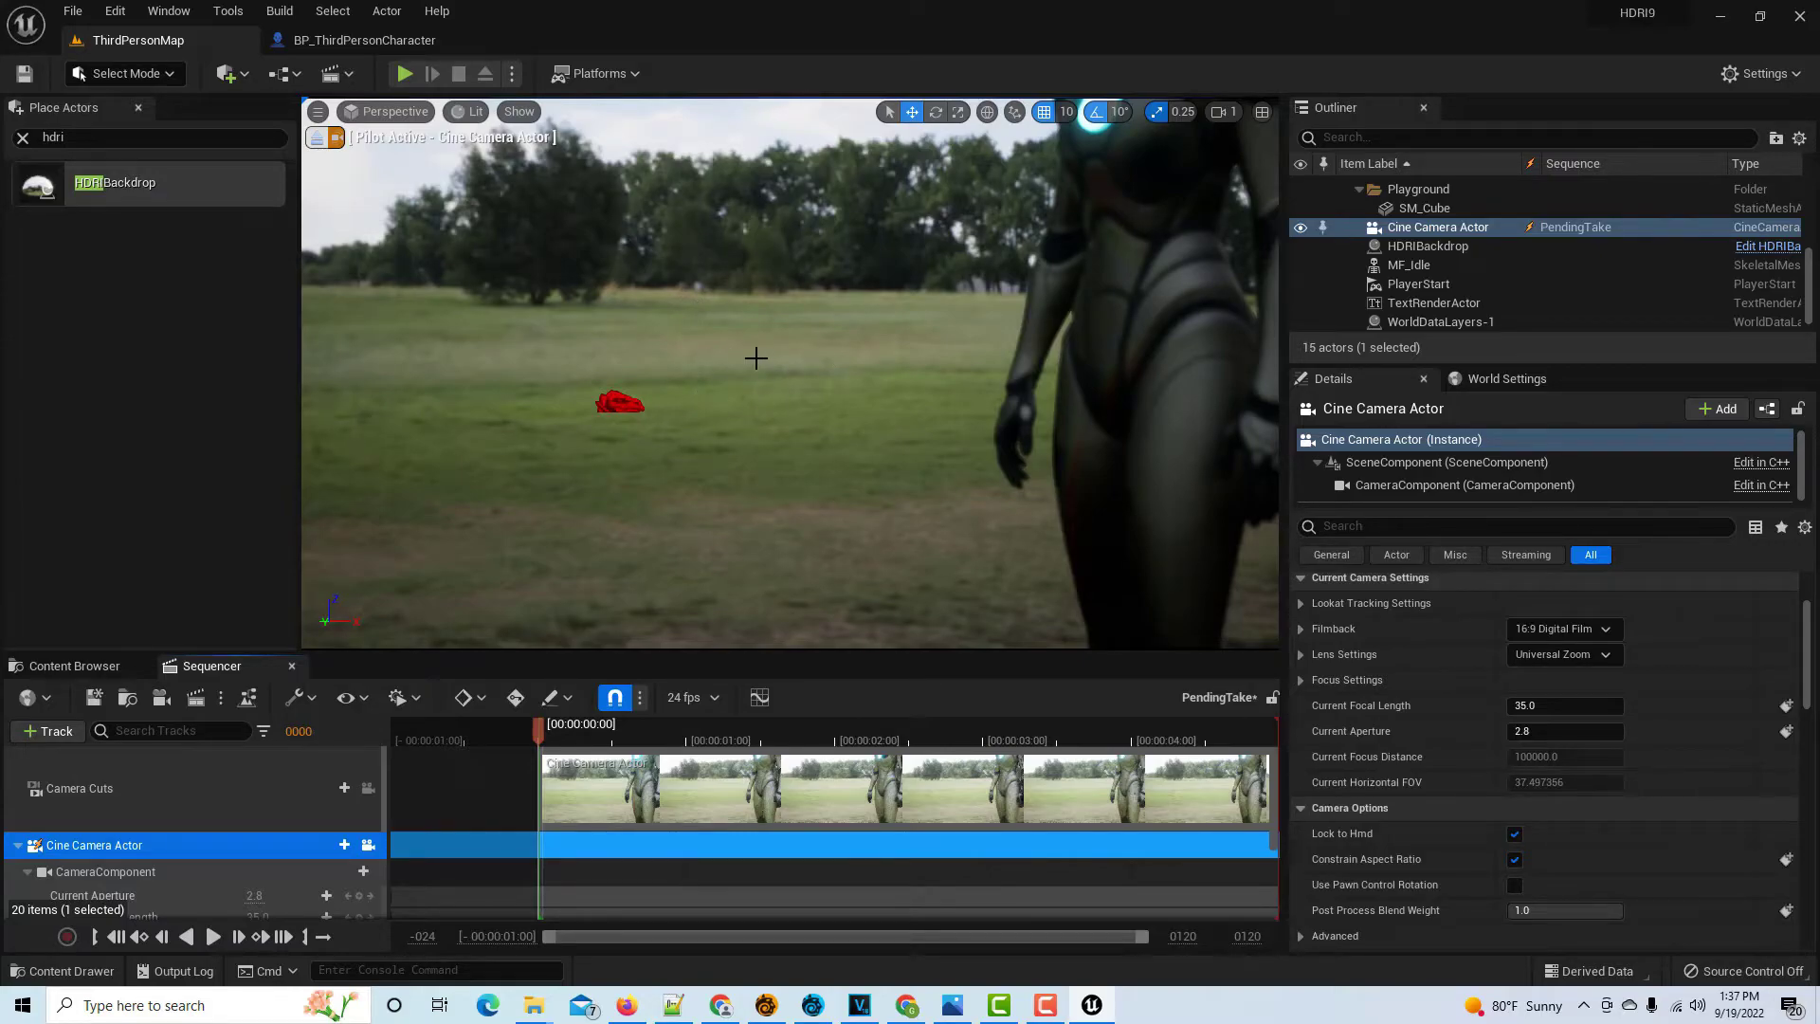
right_drag(756, 358, 743, 282)
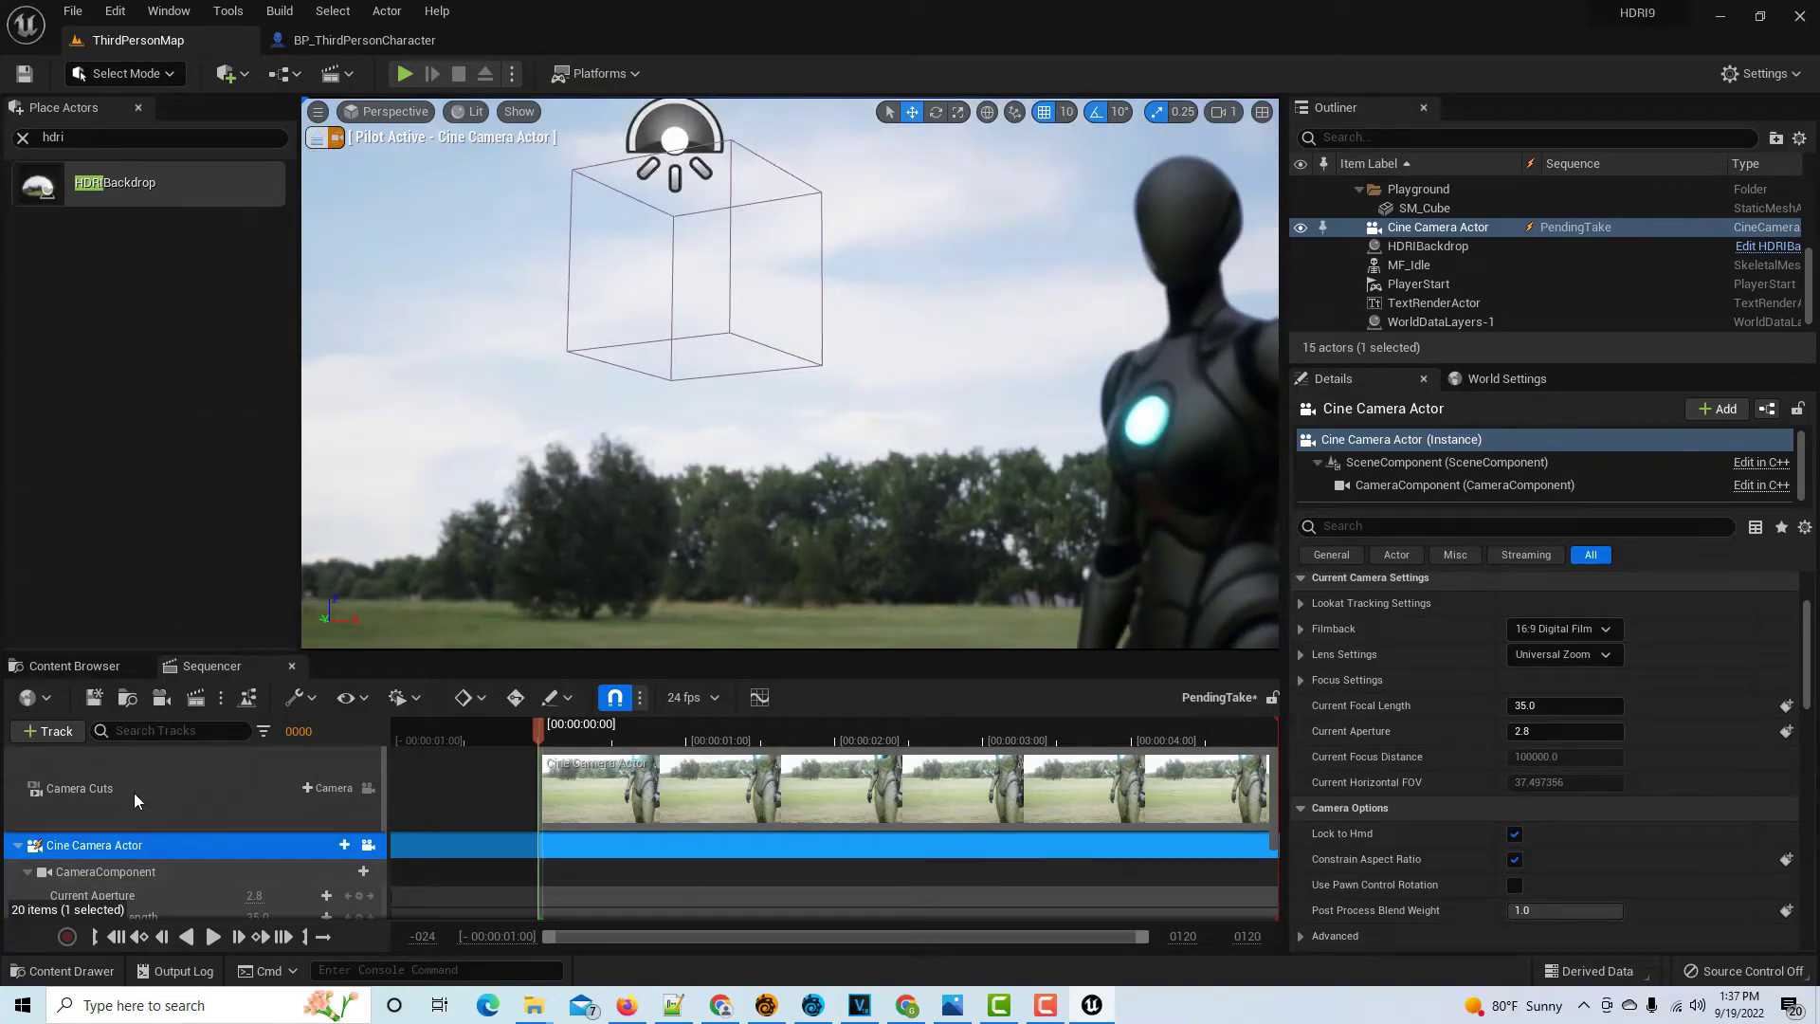
click(74, 667)
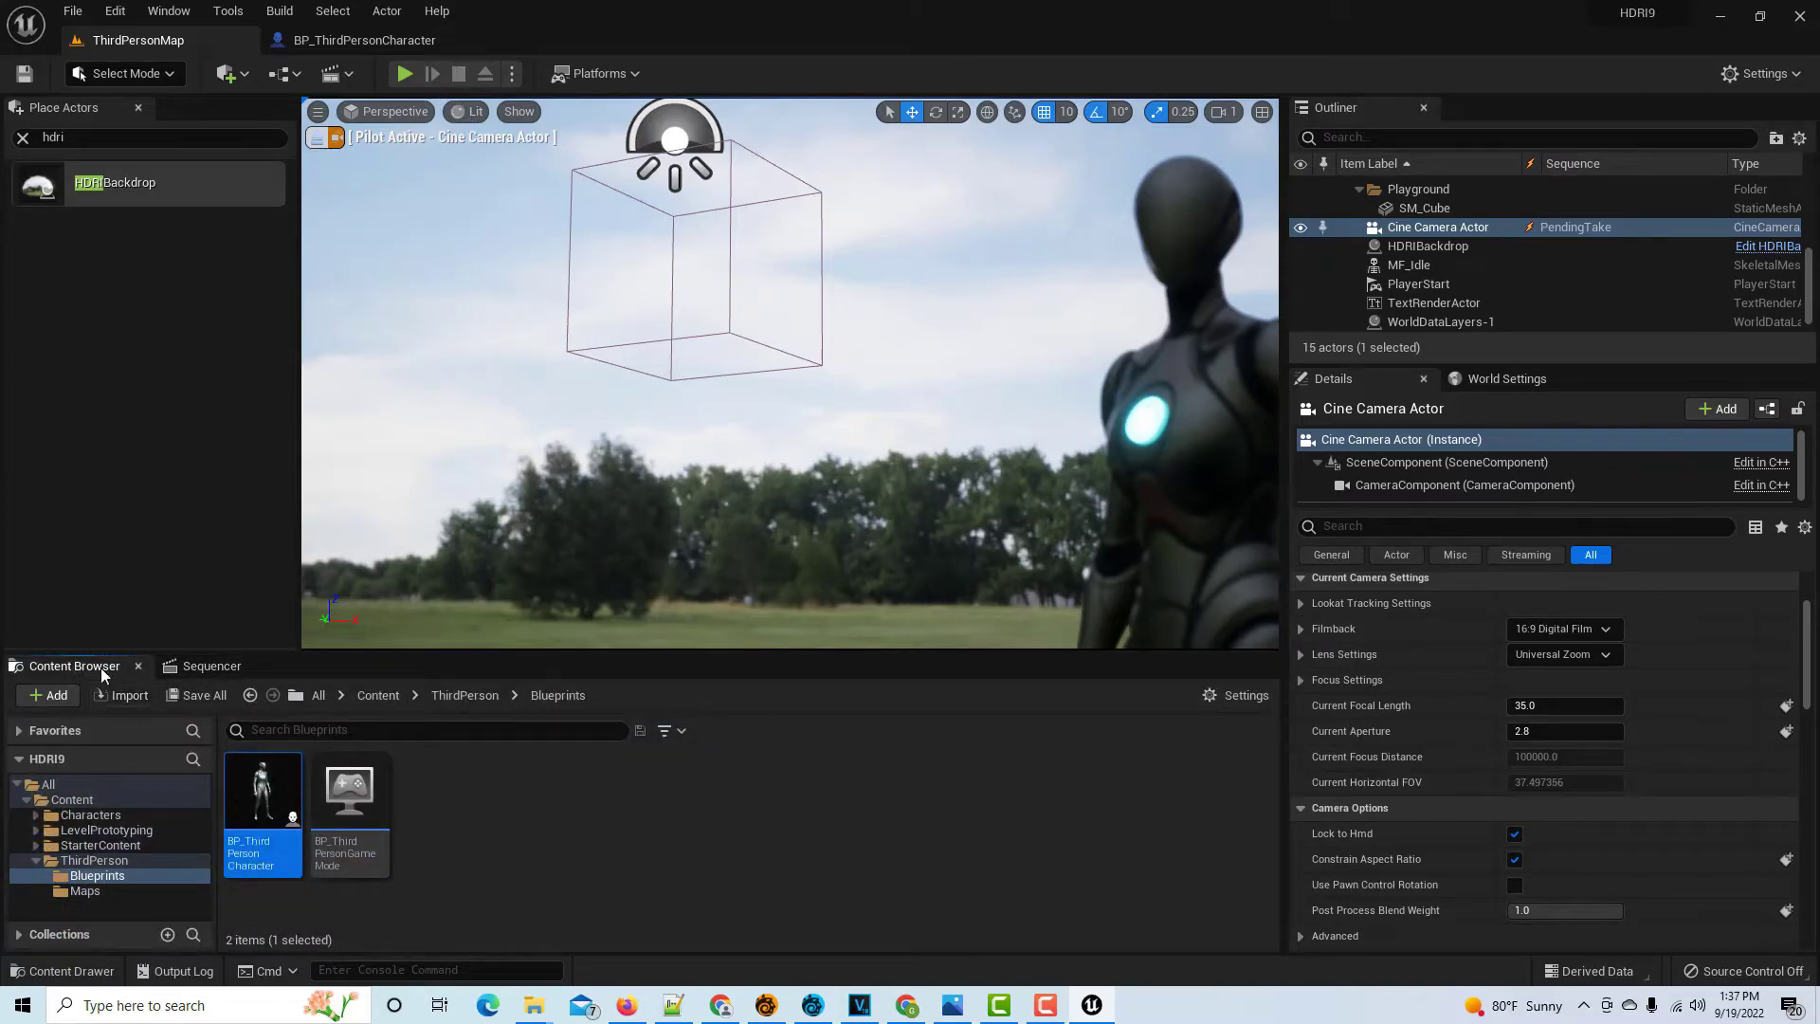
click(91, 815)
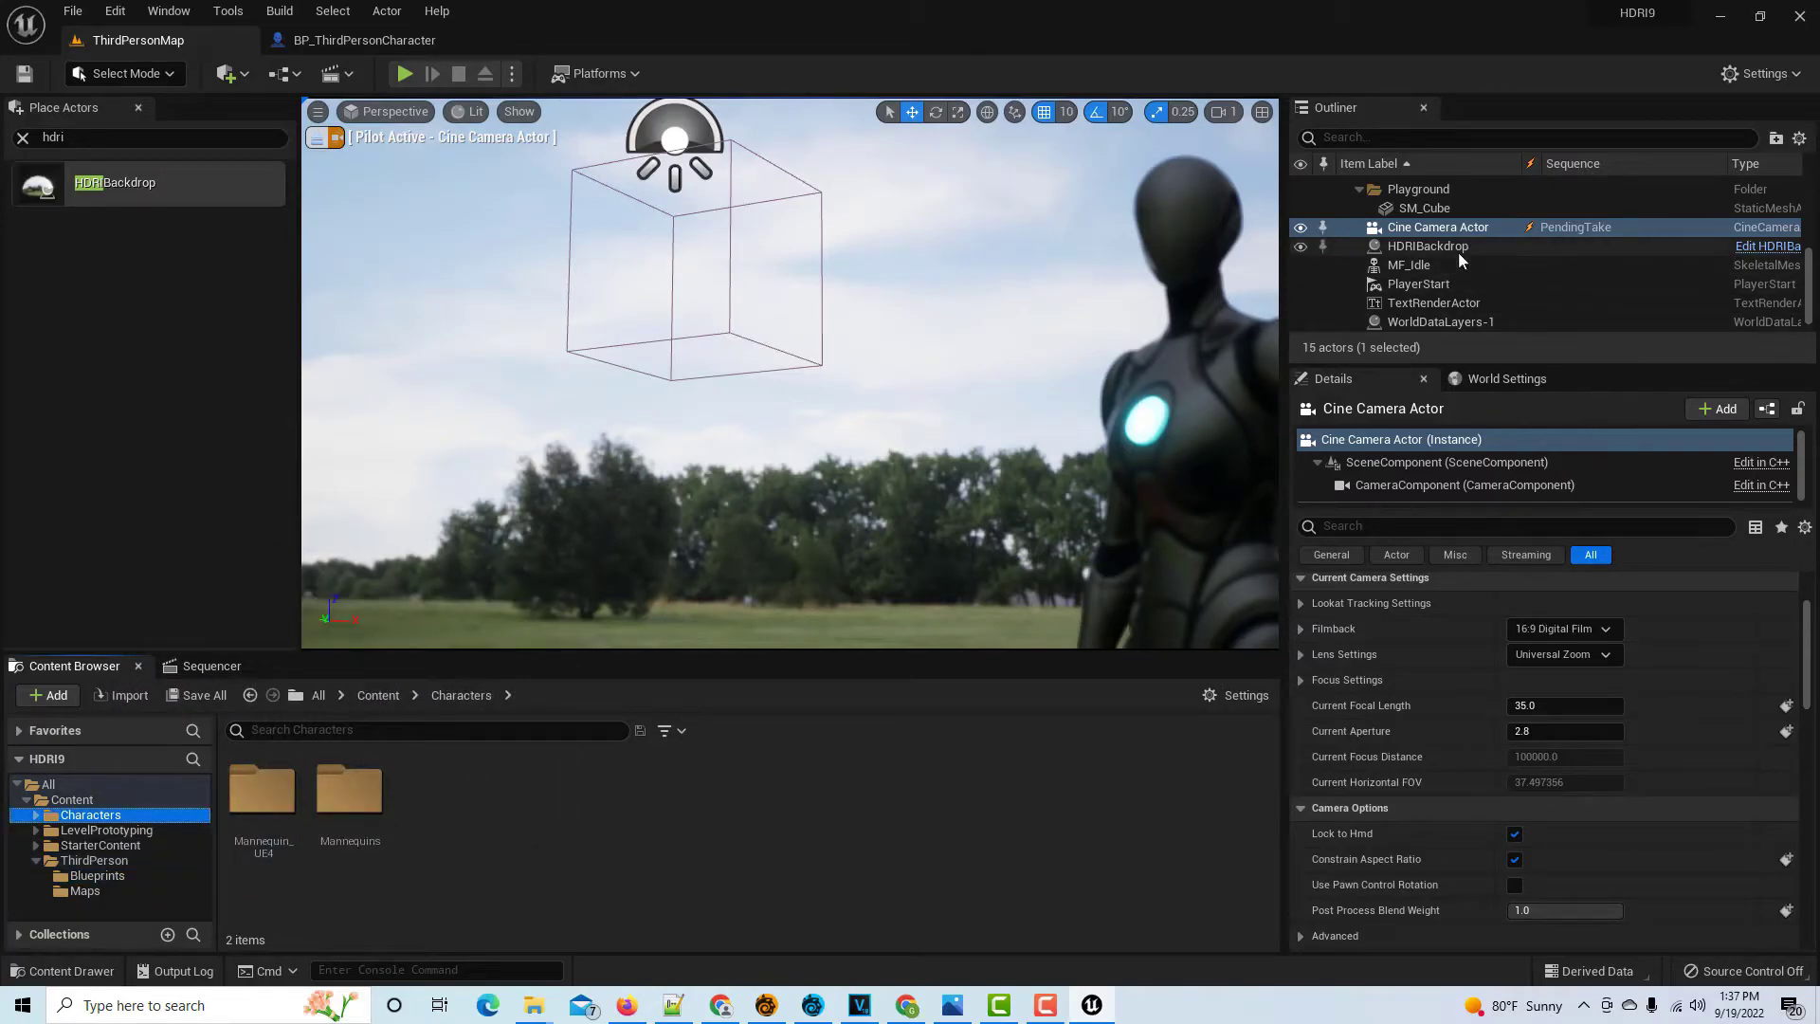
click(1425, 209)
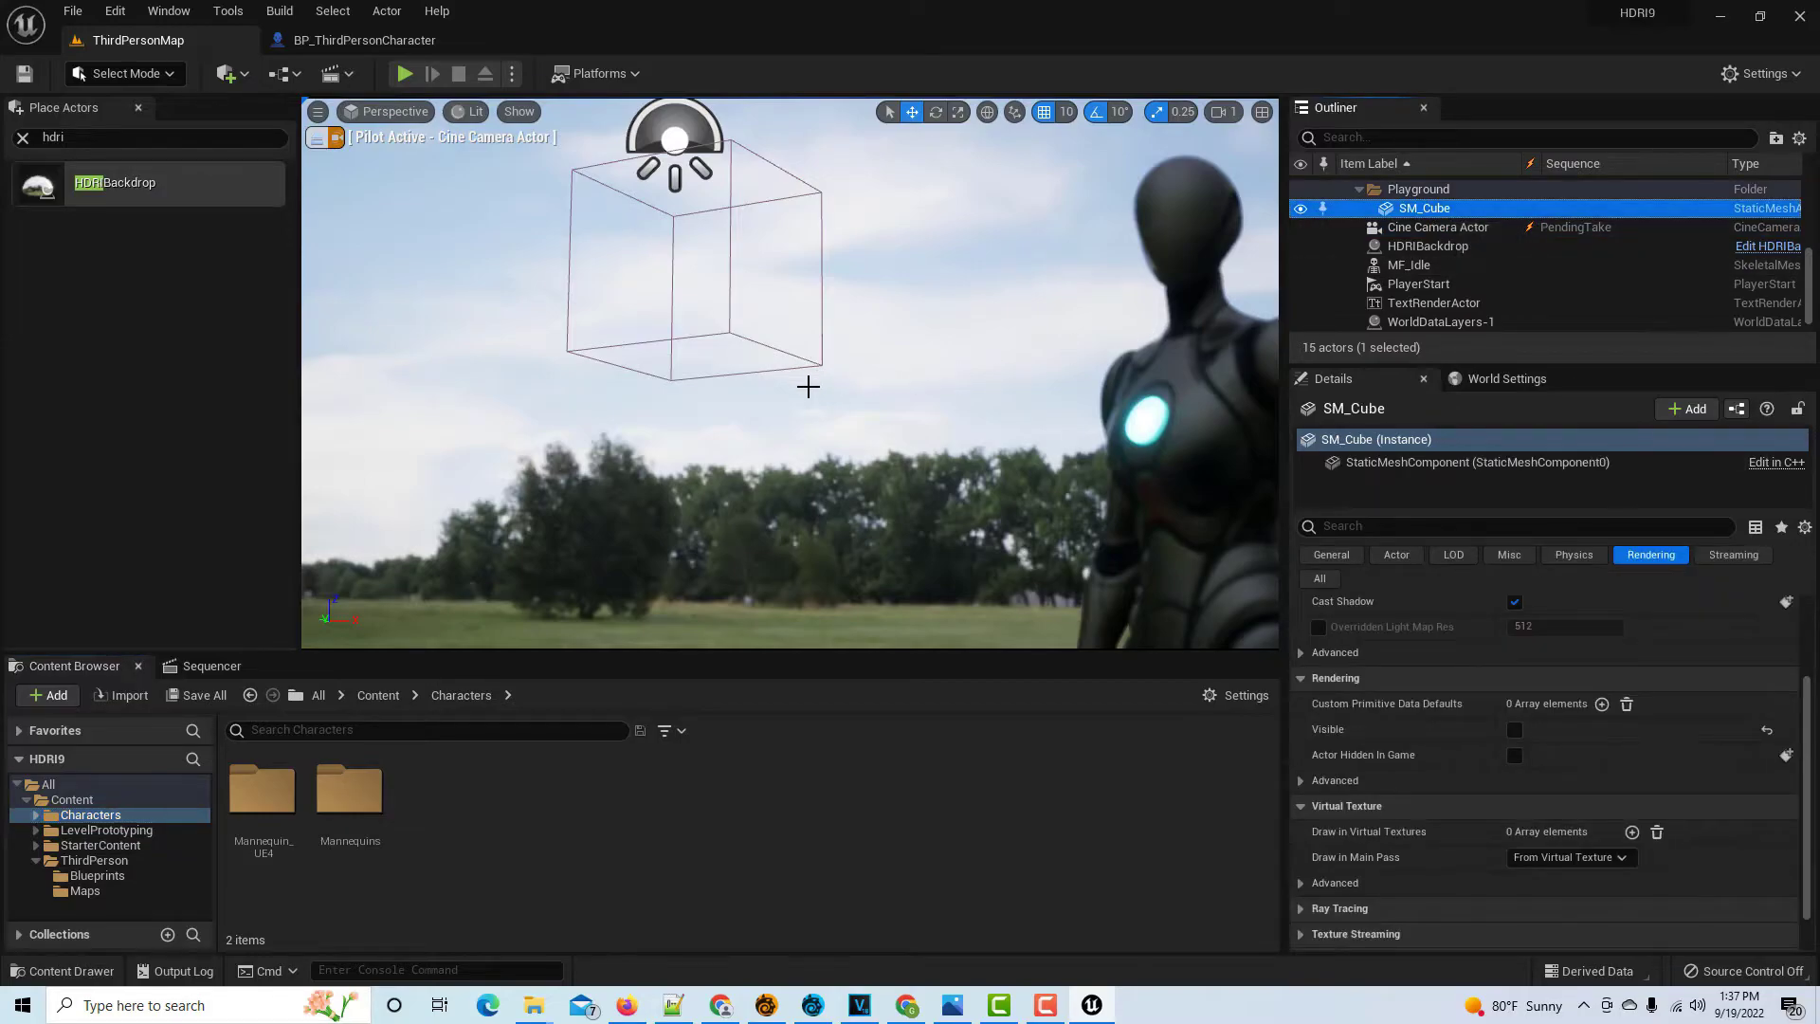
click(807, 387)
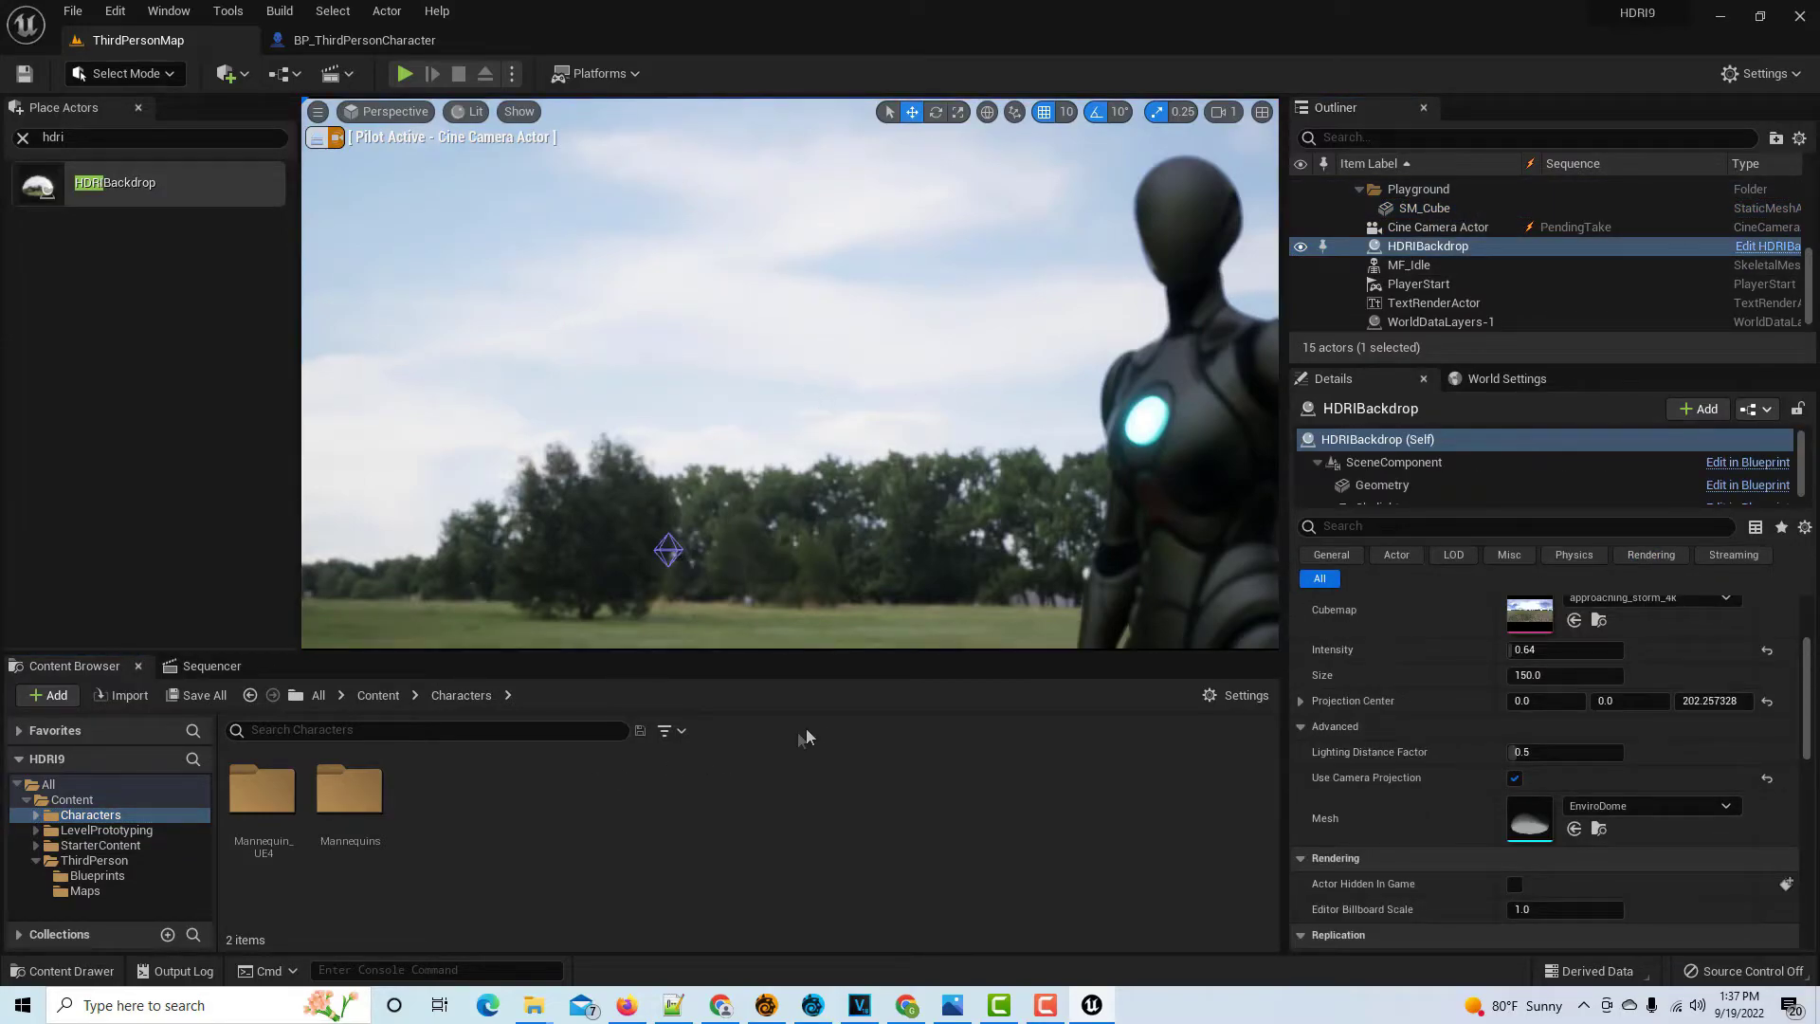
click(210, 665)
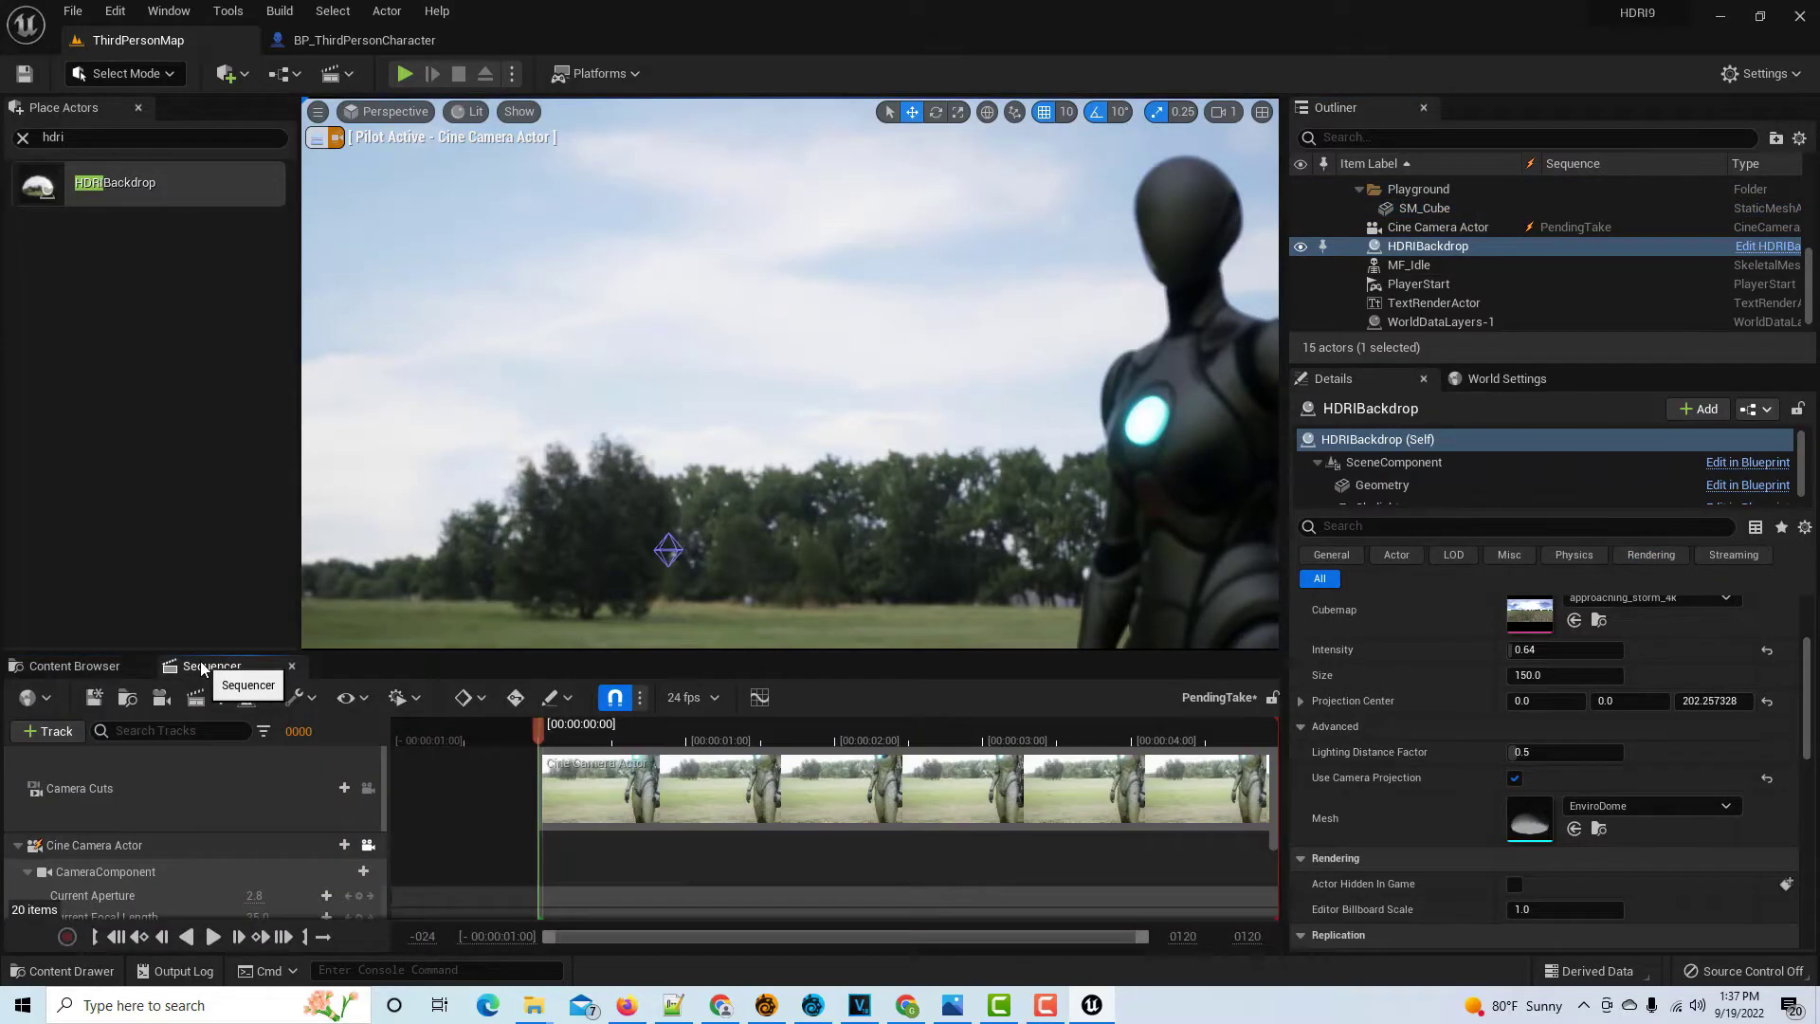
scroll(297, 840, down, 2)
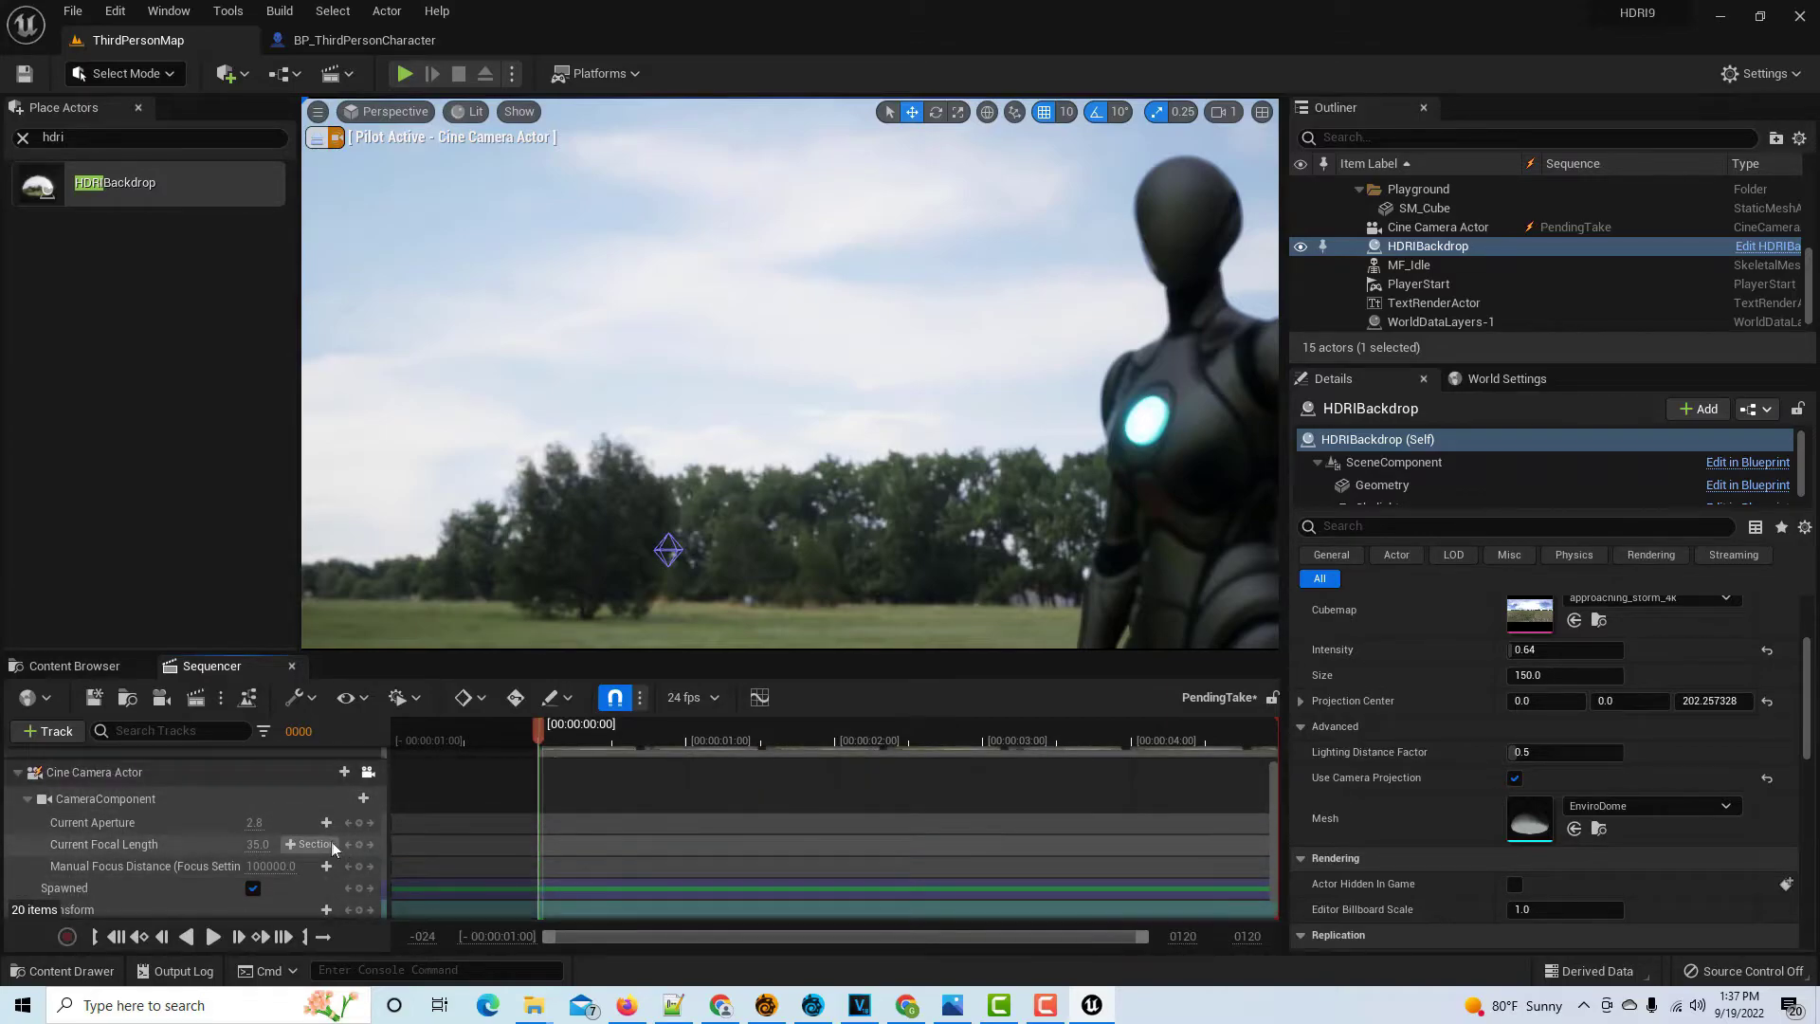
click(197, 866)
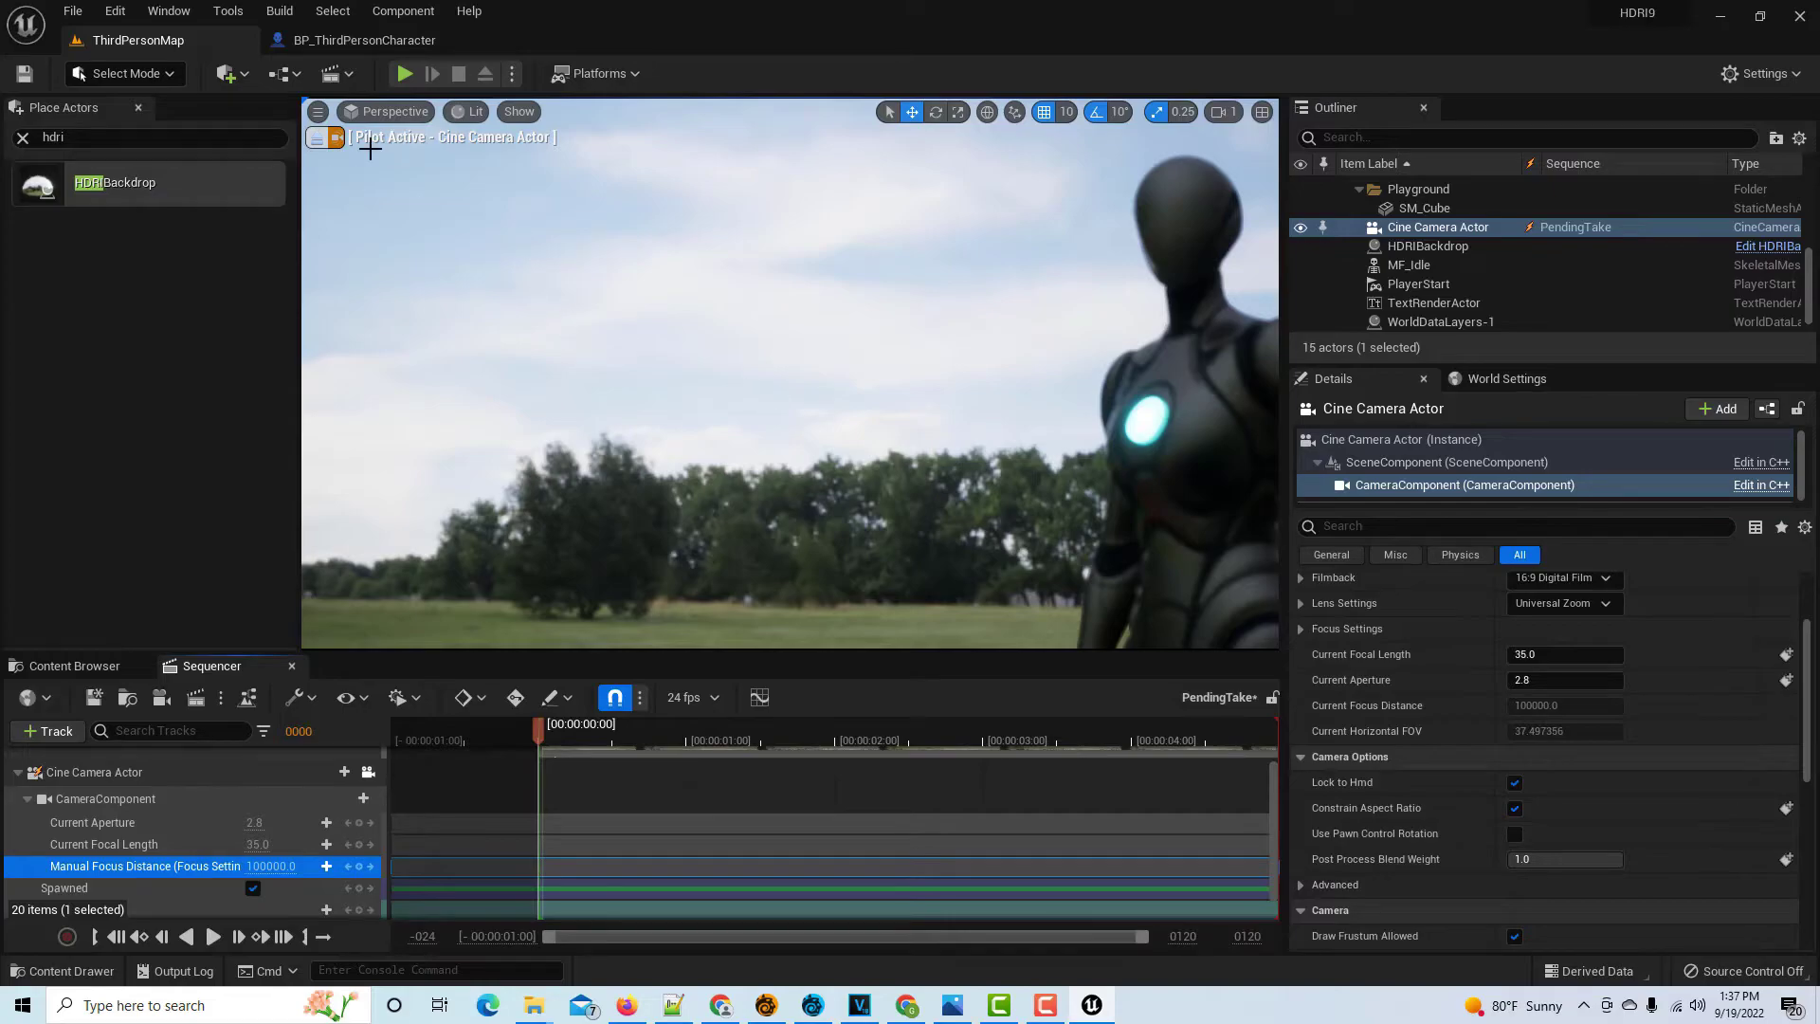
Re-aim the piloted cine camera to frame Quinn's full figure against the field and sky
right_drag(819, 333, 687, 403)
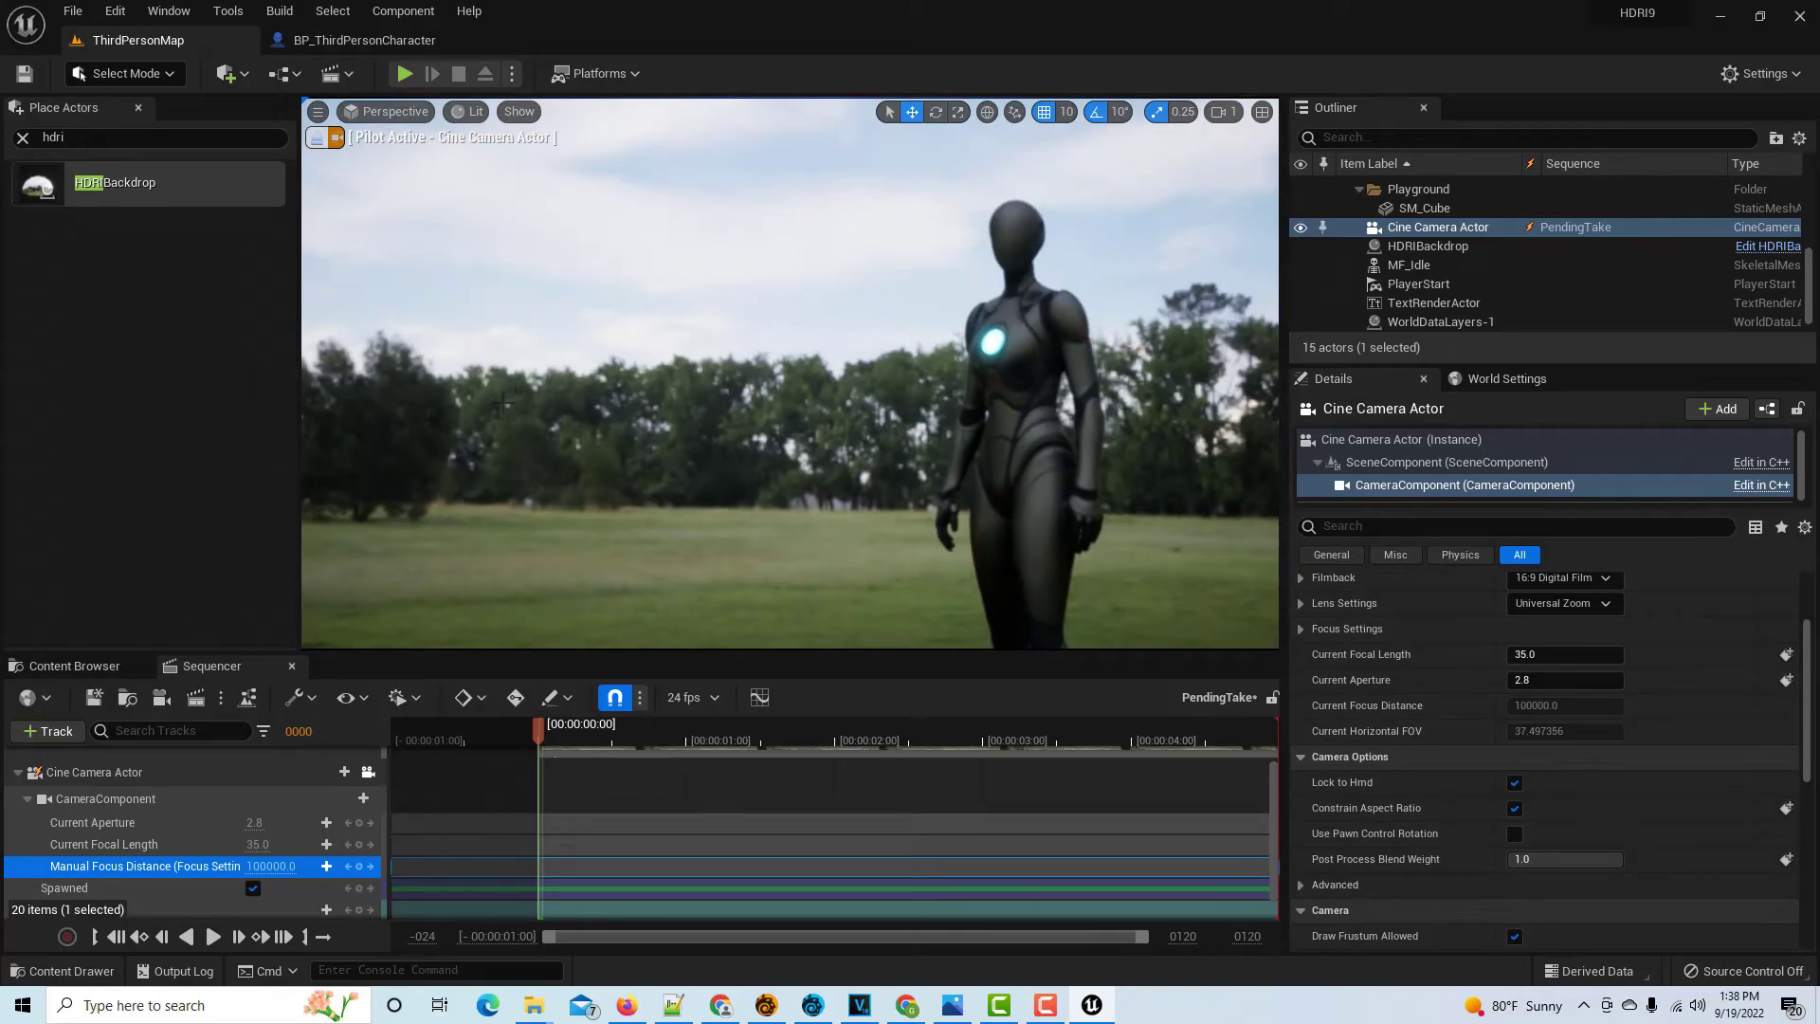
scroll(1489, 283, down, 1)
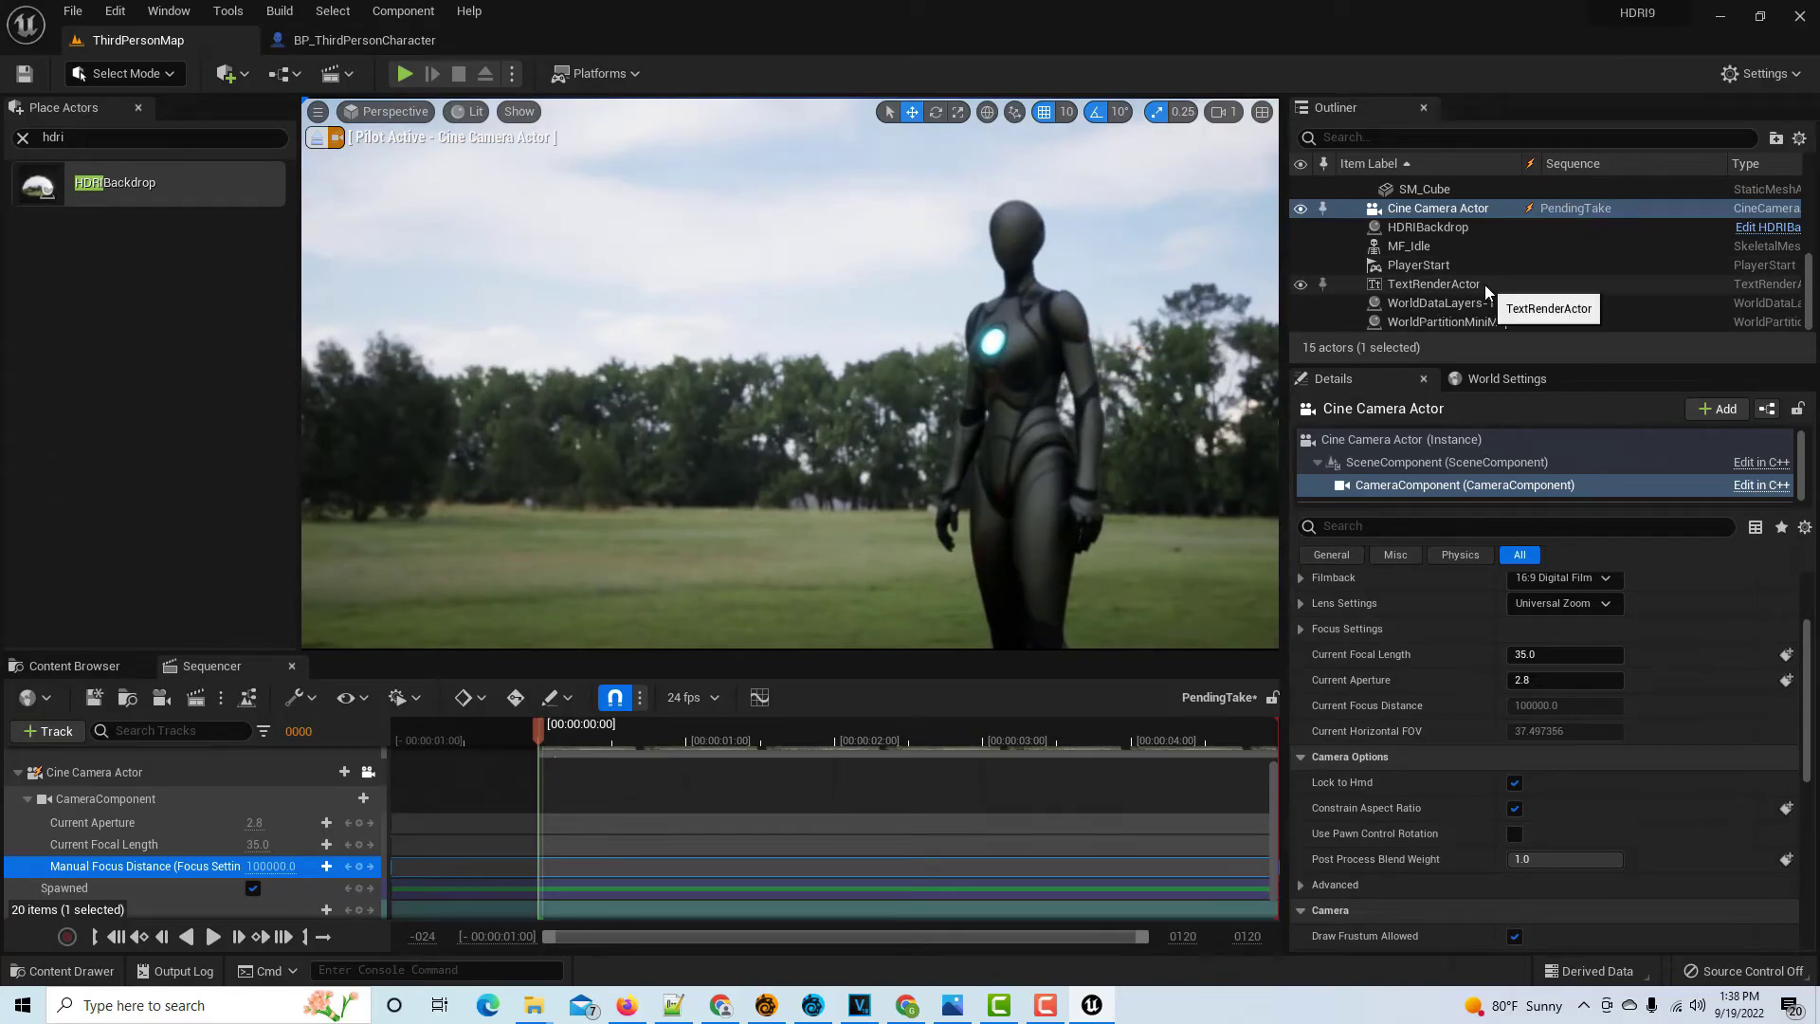
Delete the TextRenderActor from the Outliner, leaving 14 actors
click(1486, 284)
right_click(1485, 284)
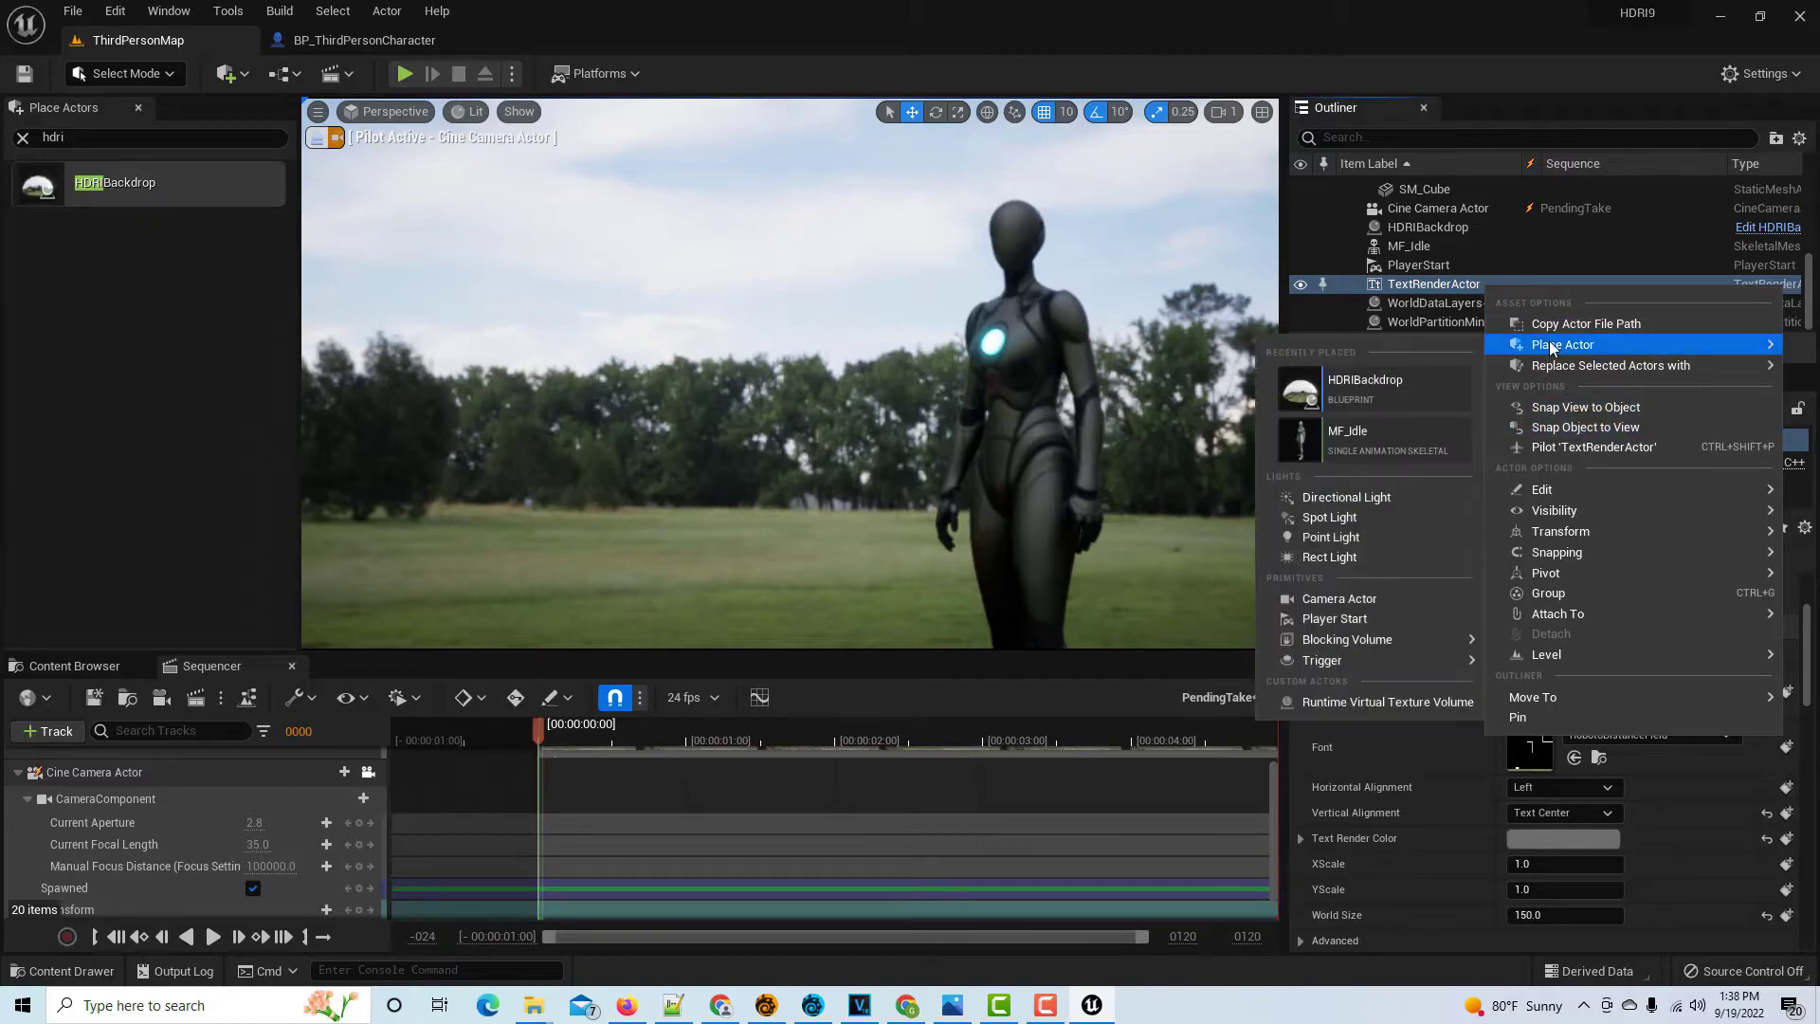
mouse_move(1652, 491)
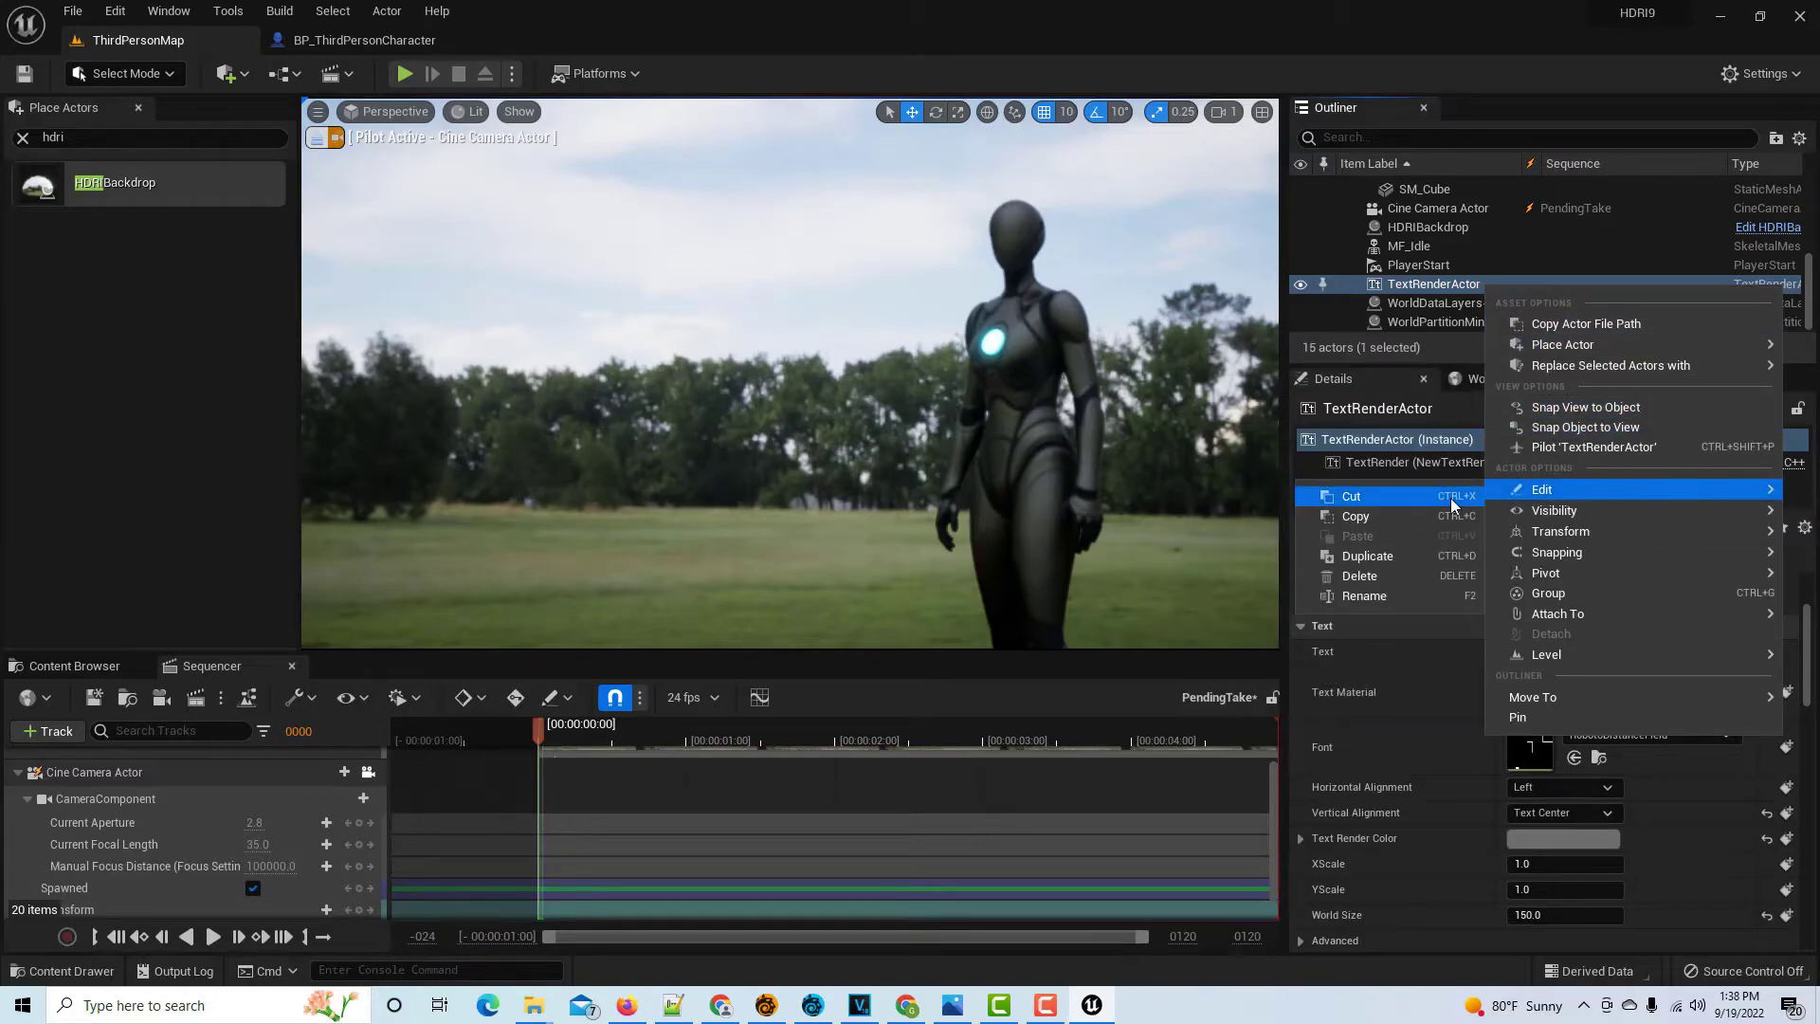
click(1356, 577)
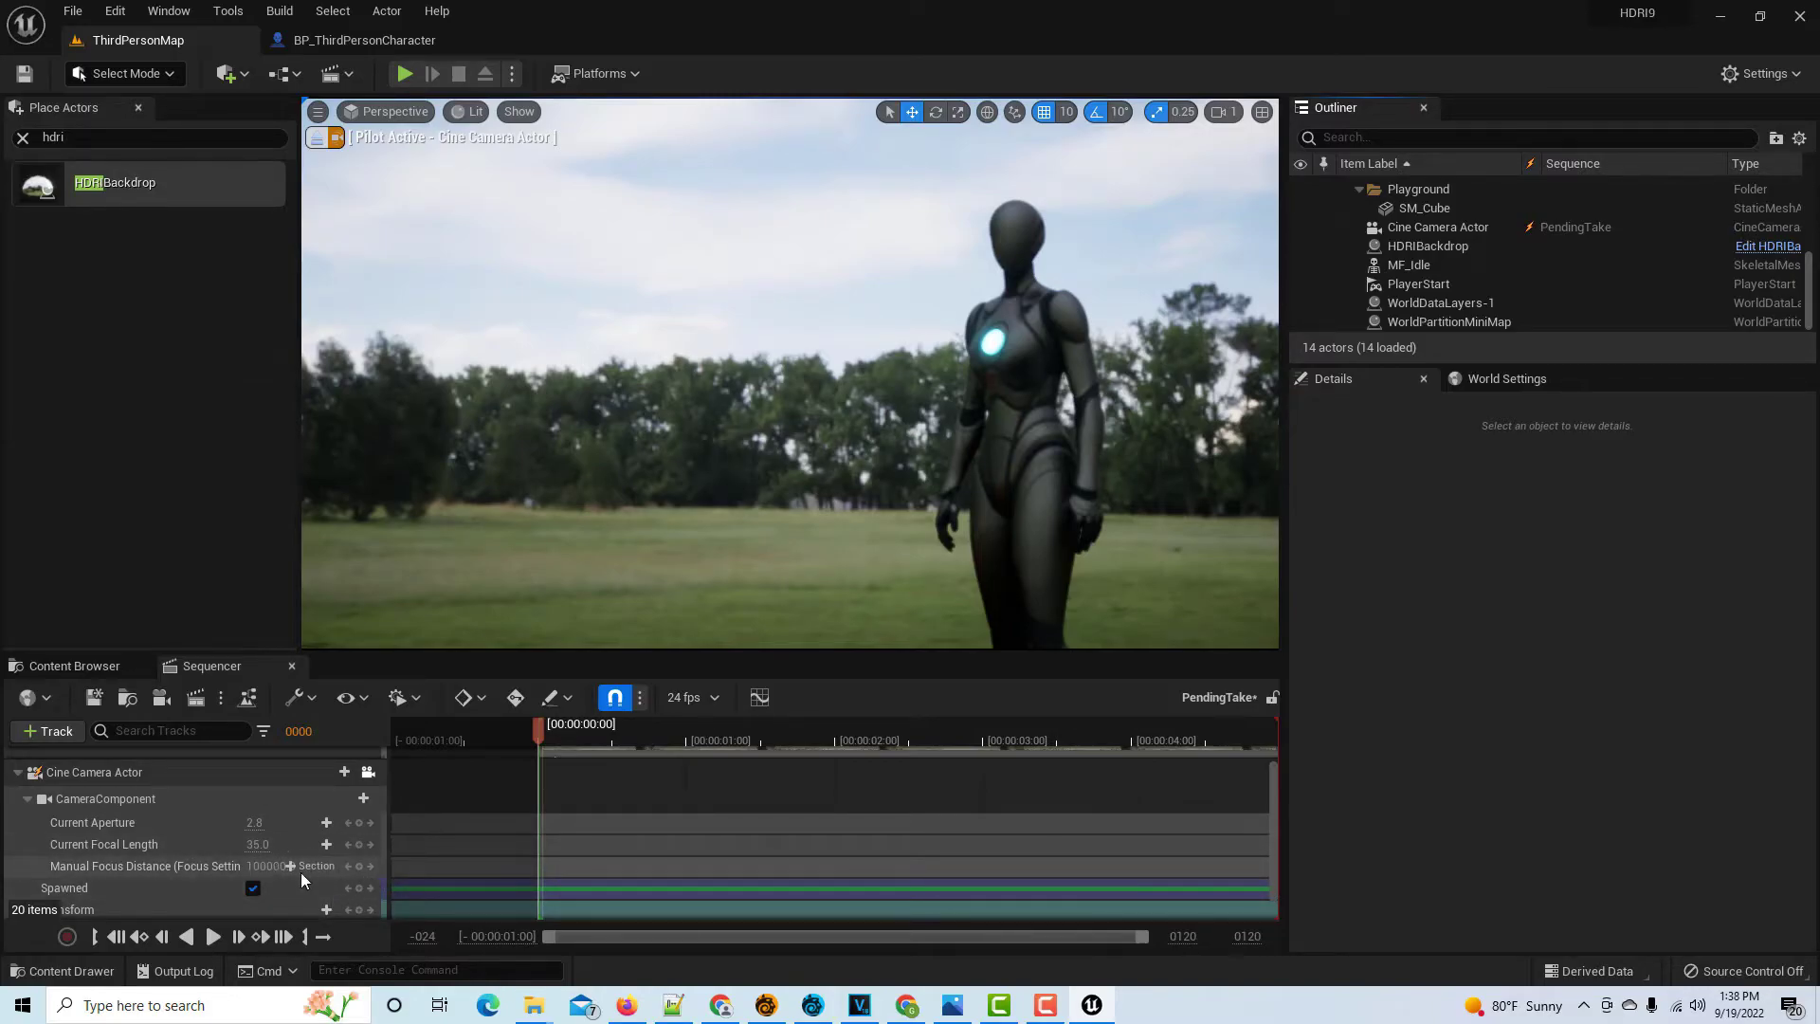
Key Manual Focus Distance at frame 0 with a short blurring value of about 43
click(357, 868)
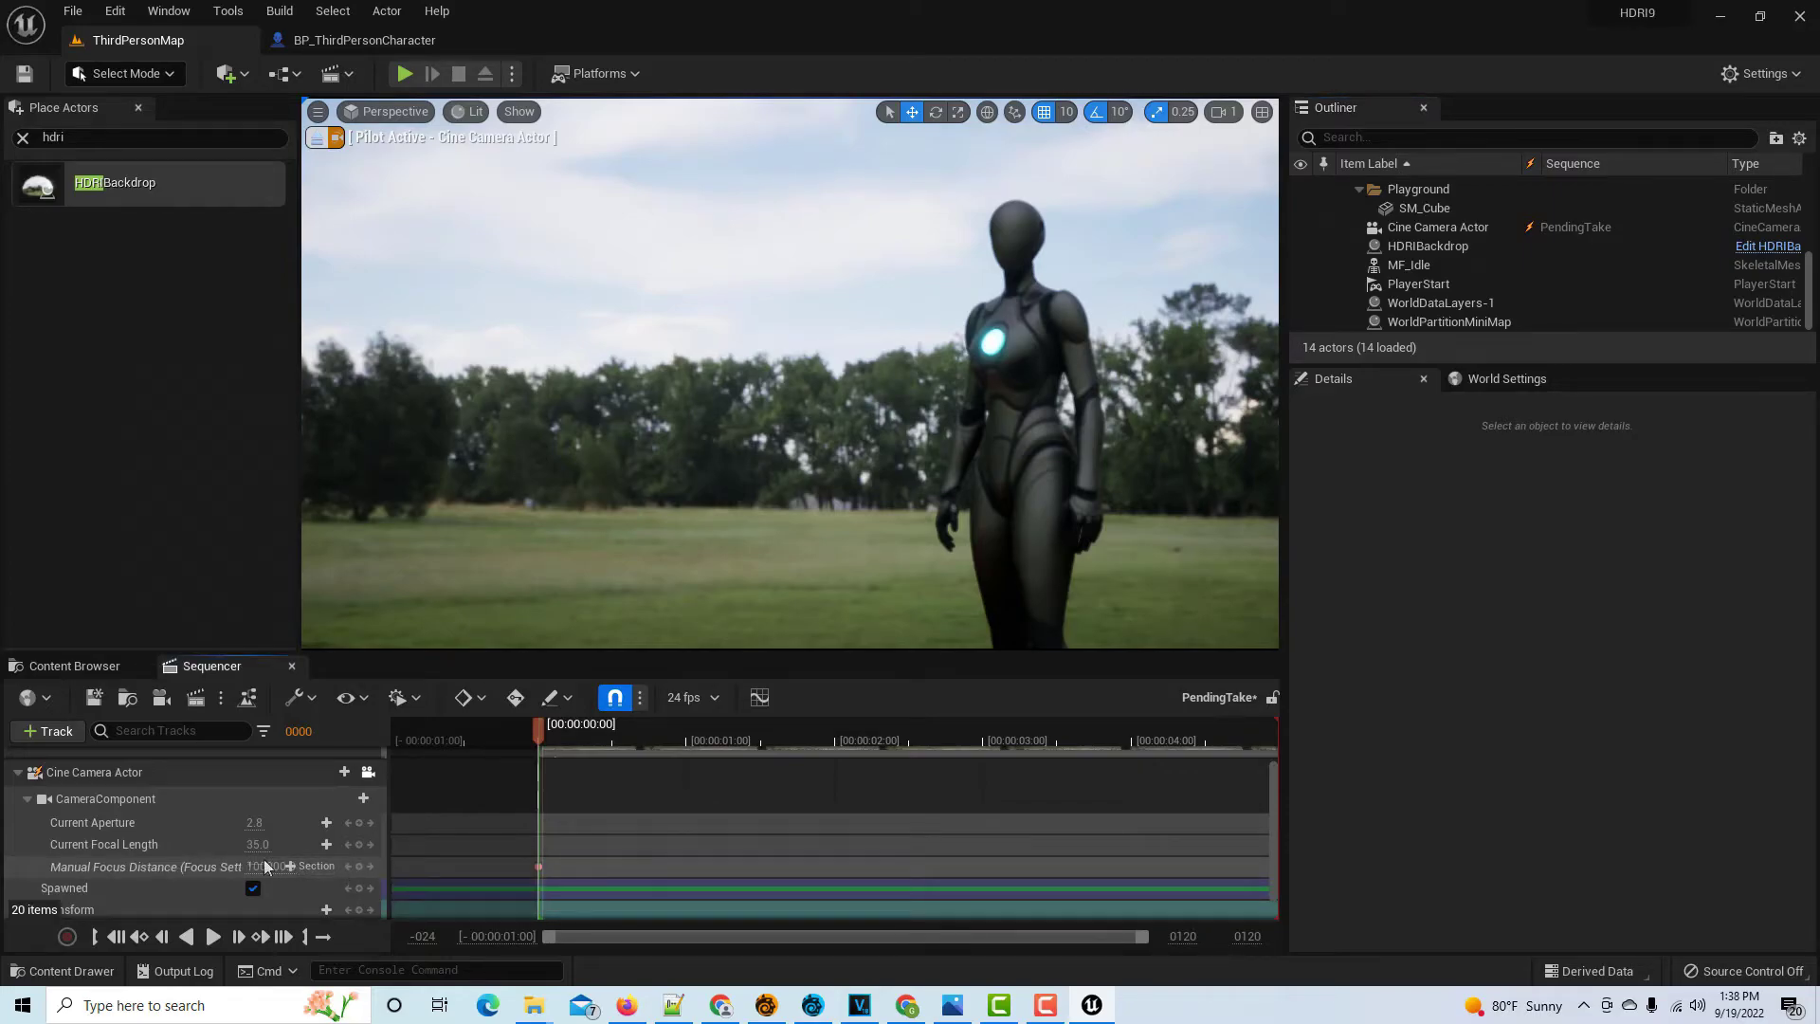
click(268, 866)
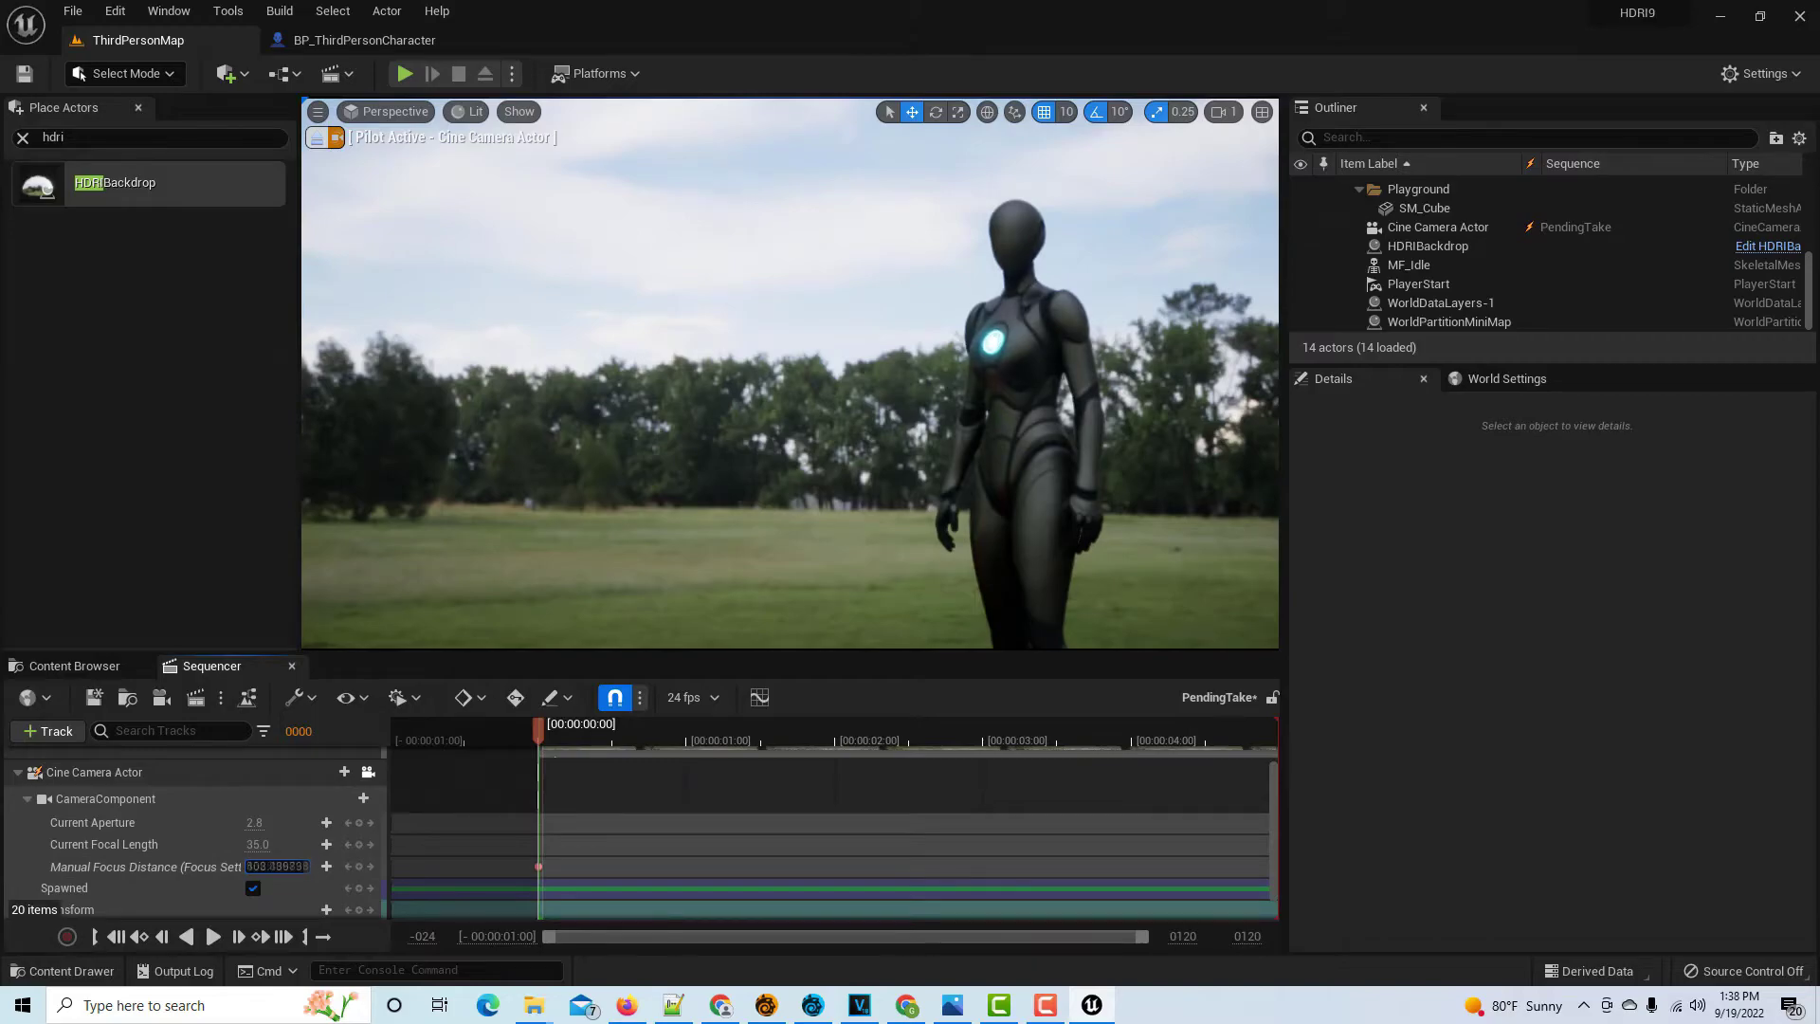
text(36.693447)
key(Return)
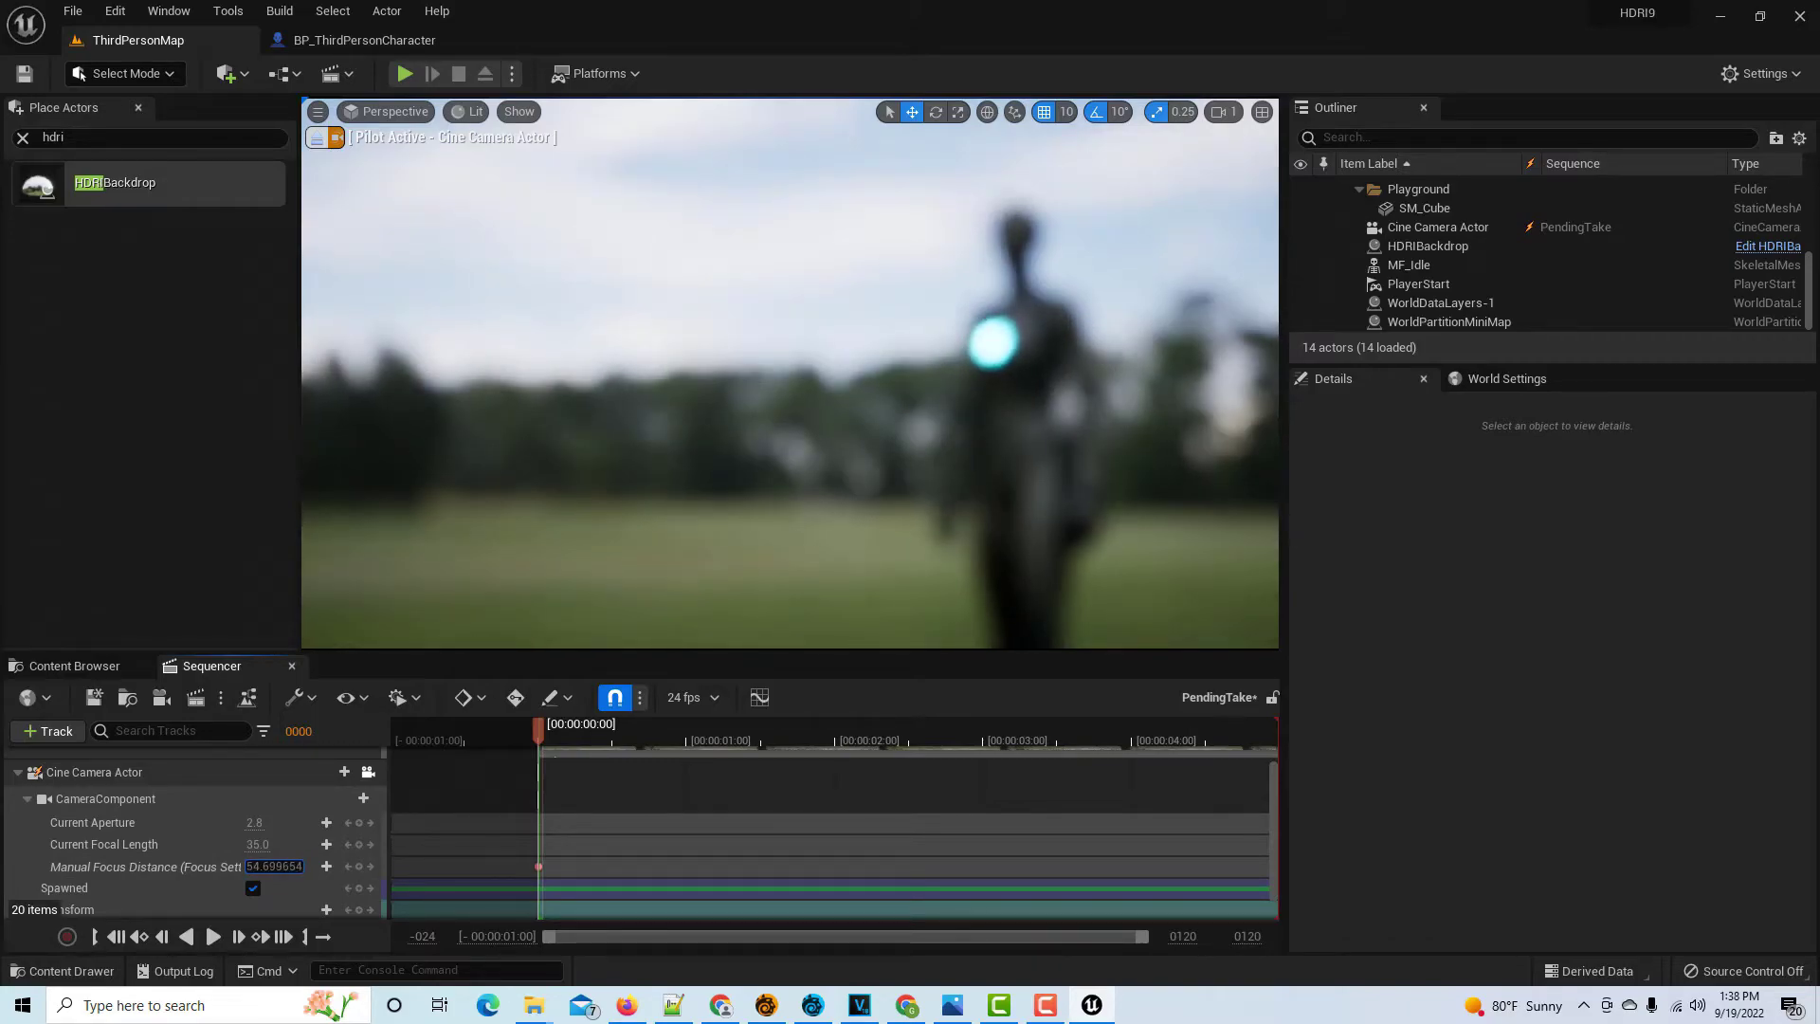
click(459, 861)
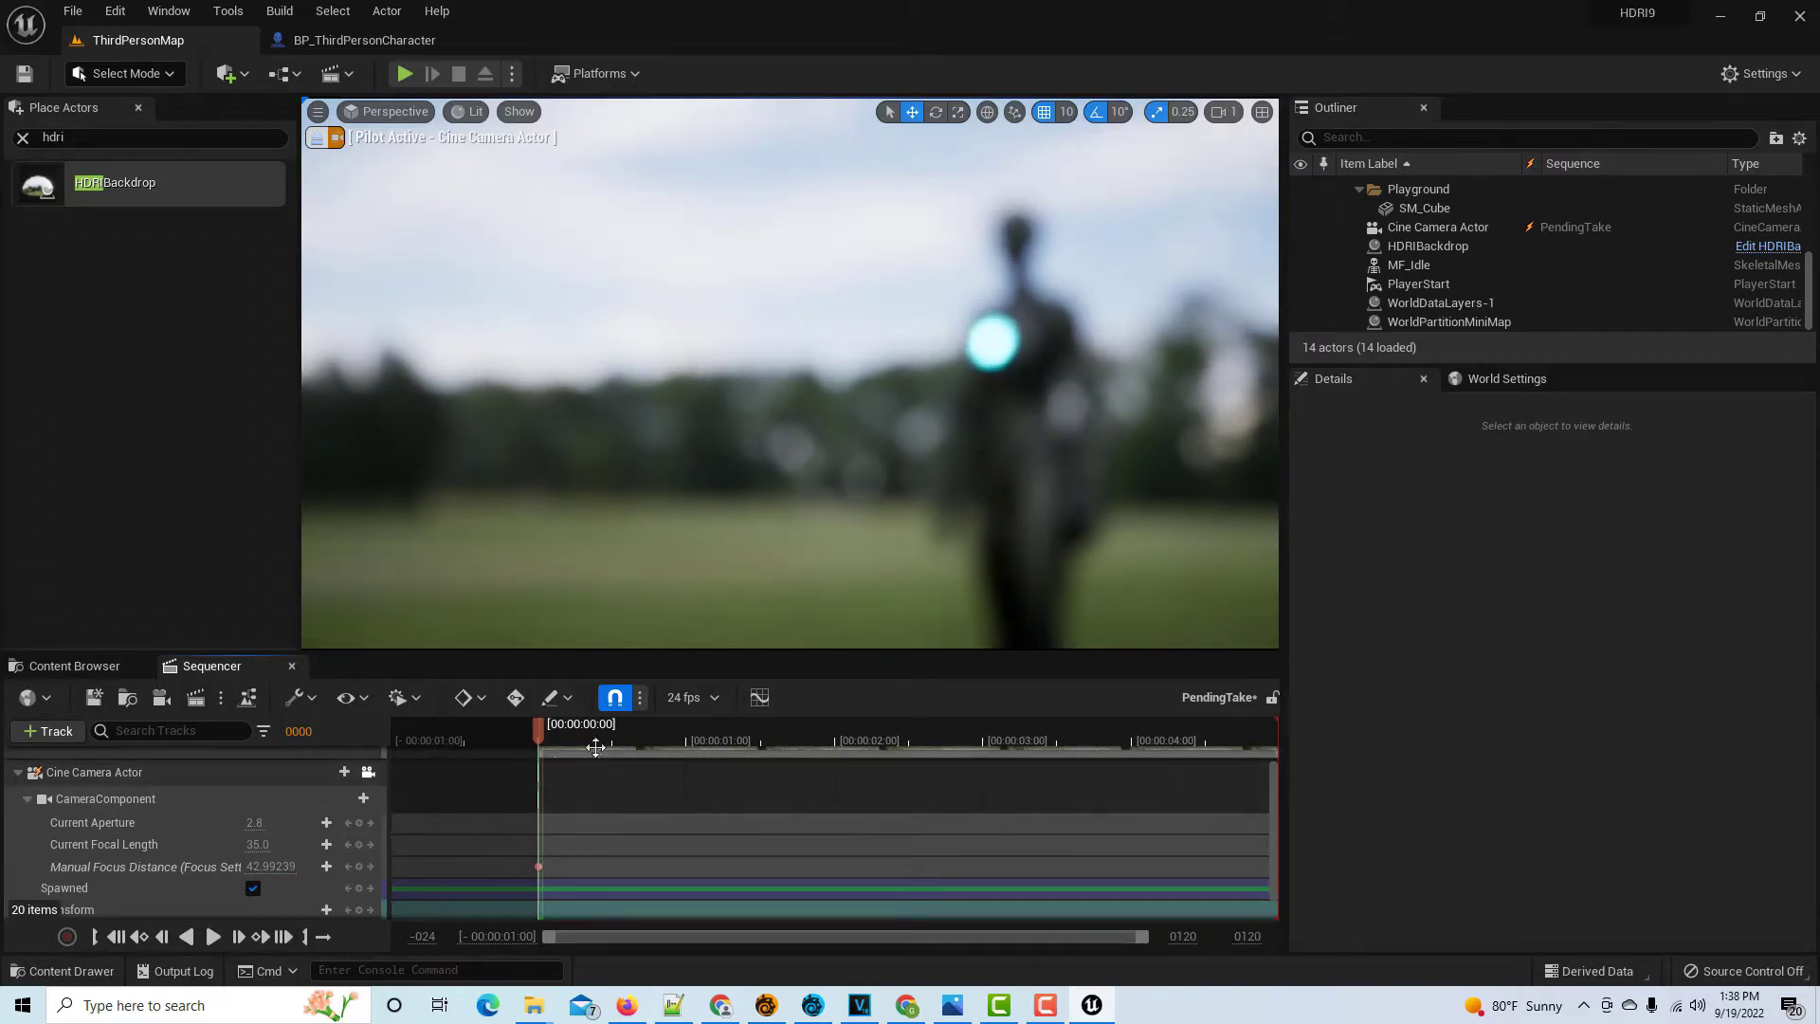
At 04:13, key Manual Focus Distance at about 813 so the character is sharp
drag(543, 735, 1216, 770)
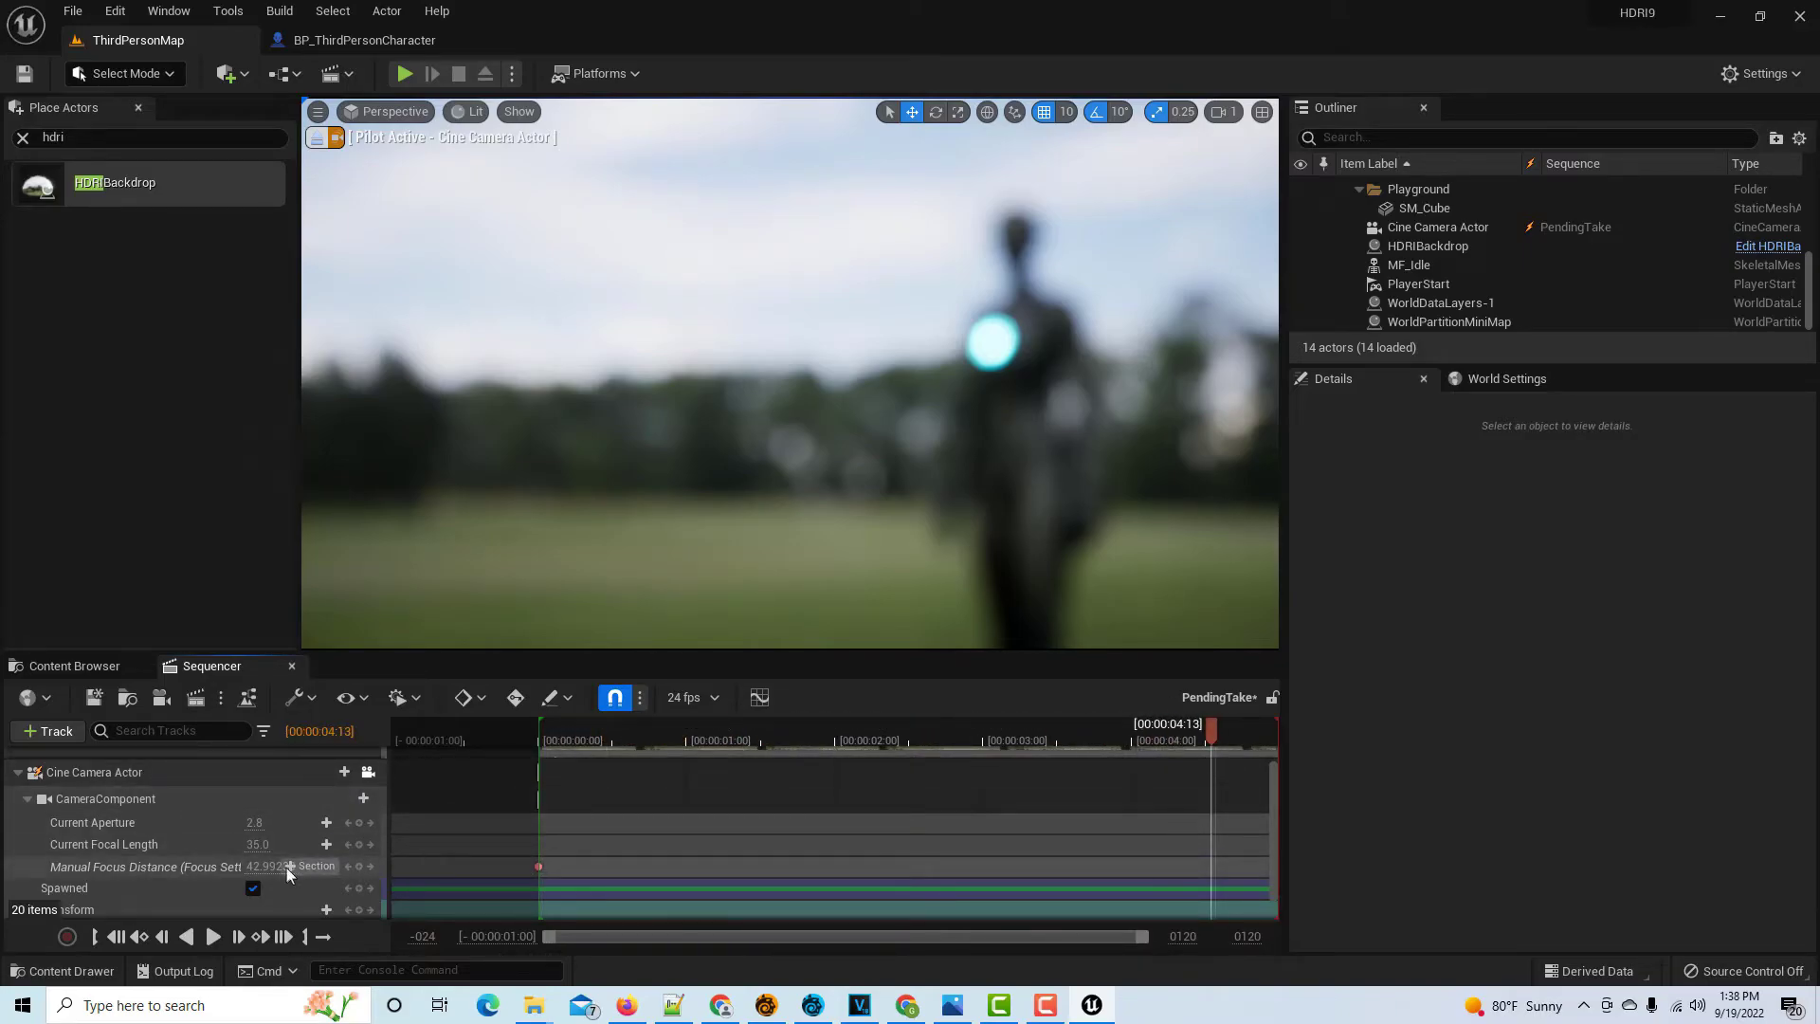
click(275, 866)
drag(290, 866, 290, 867)
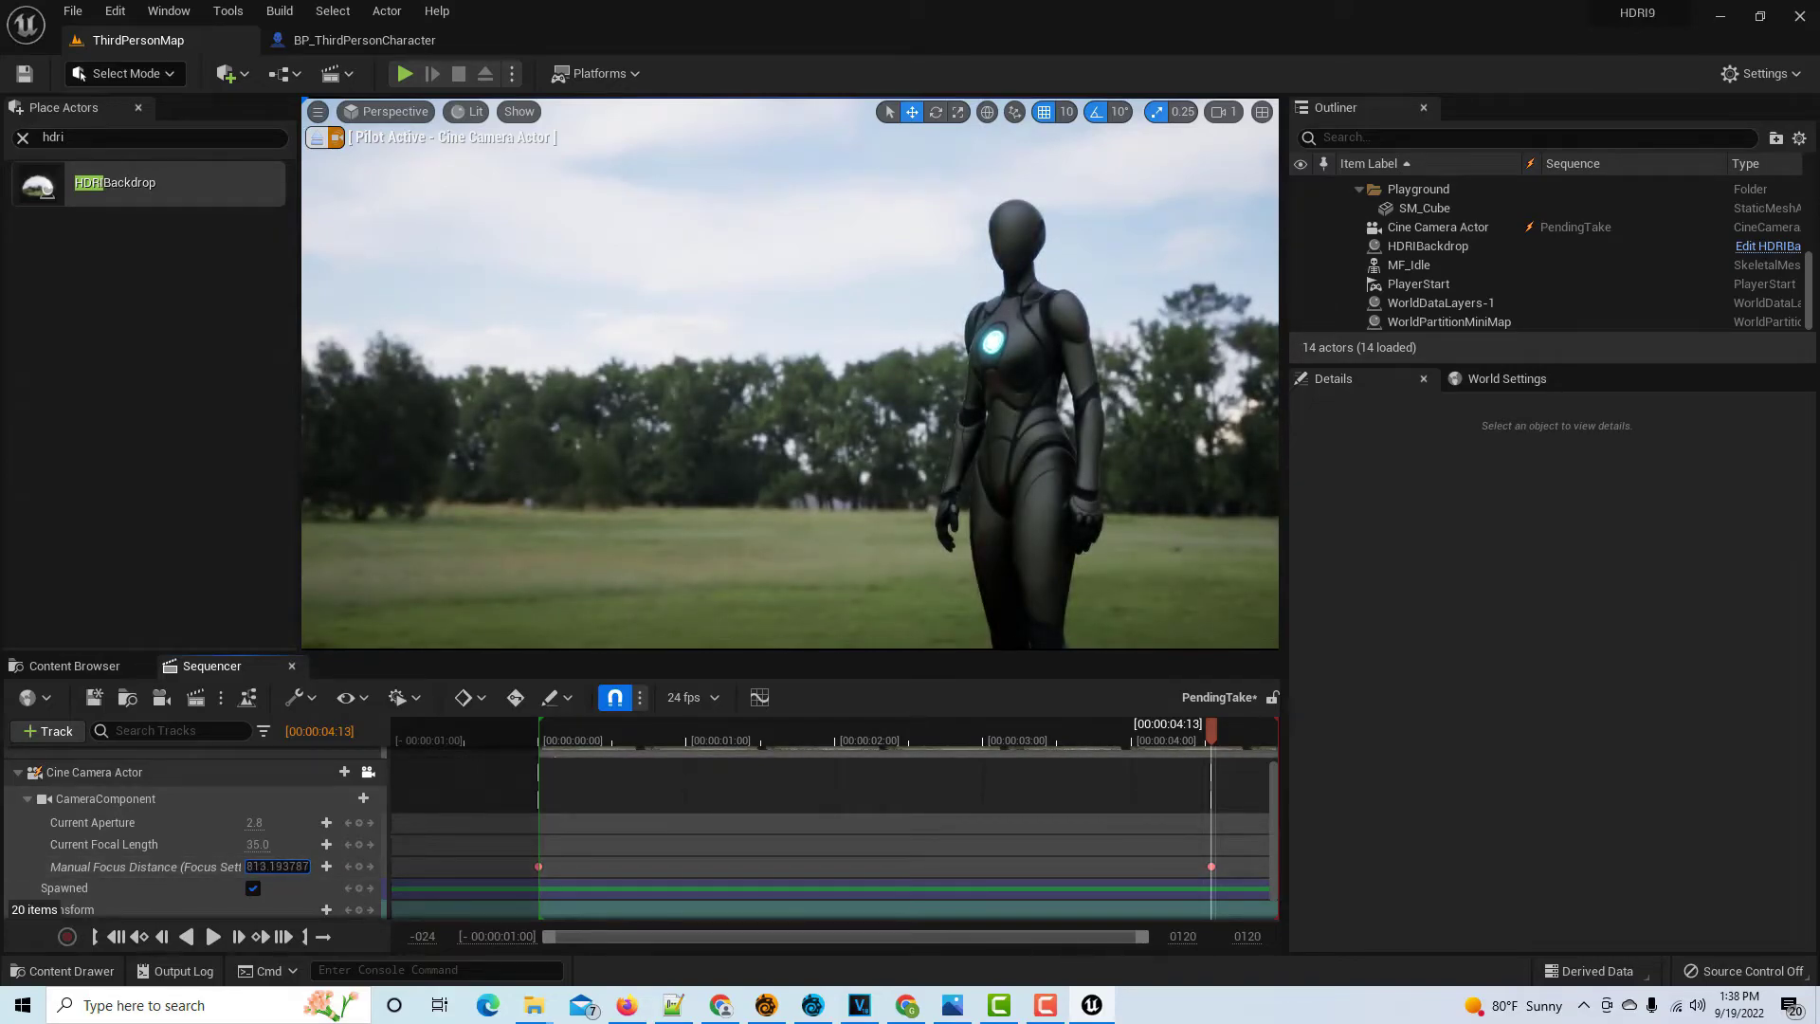
key(Return)
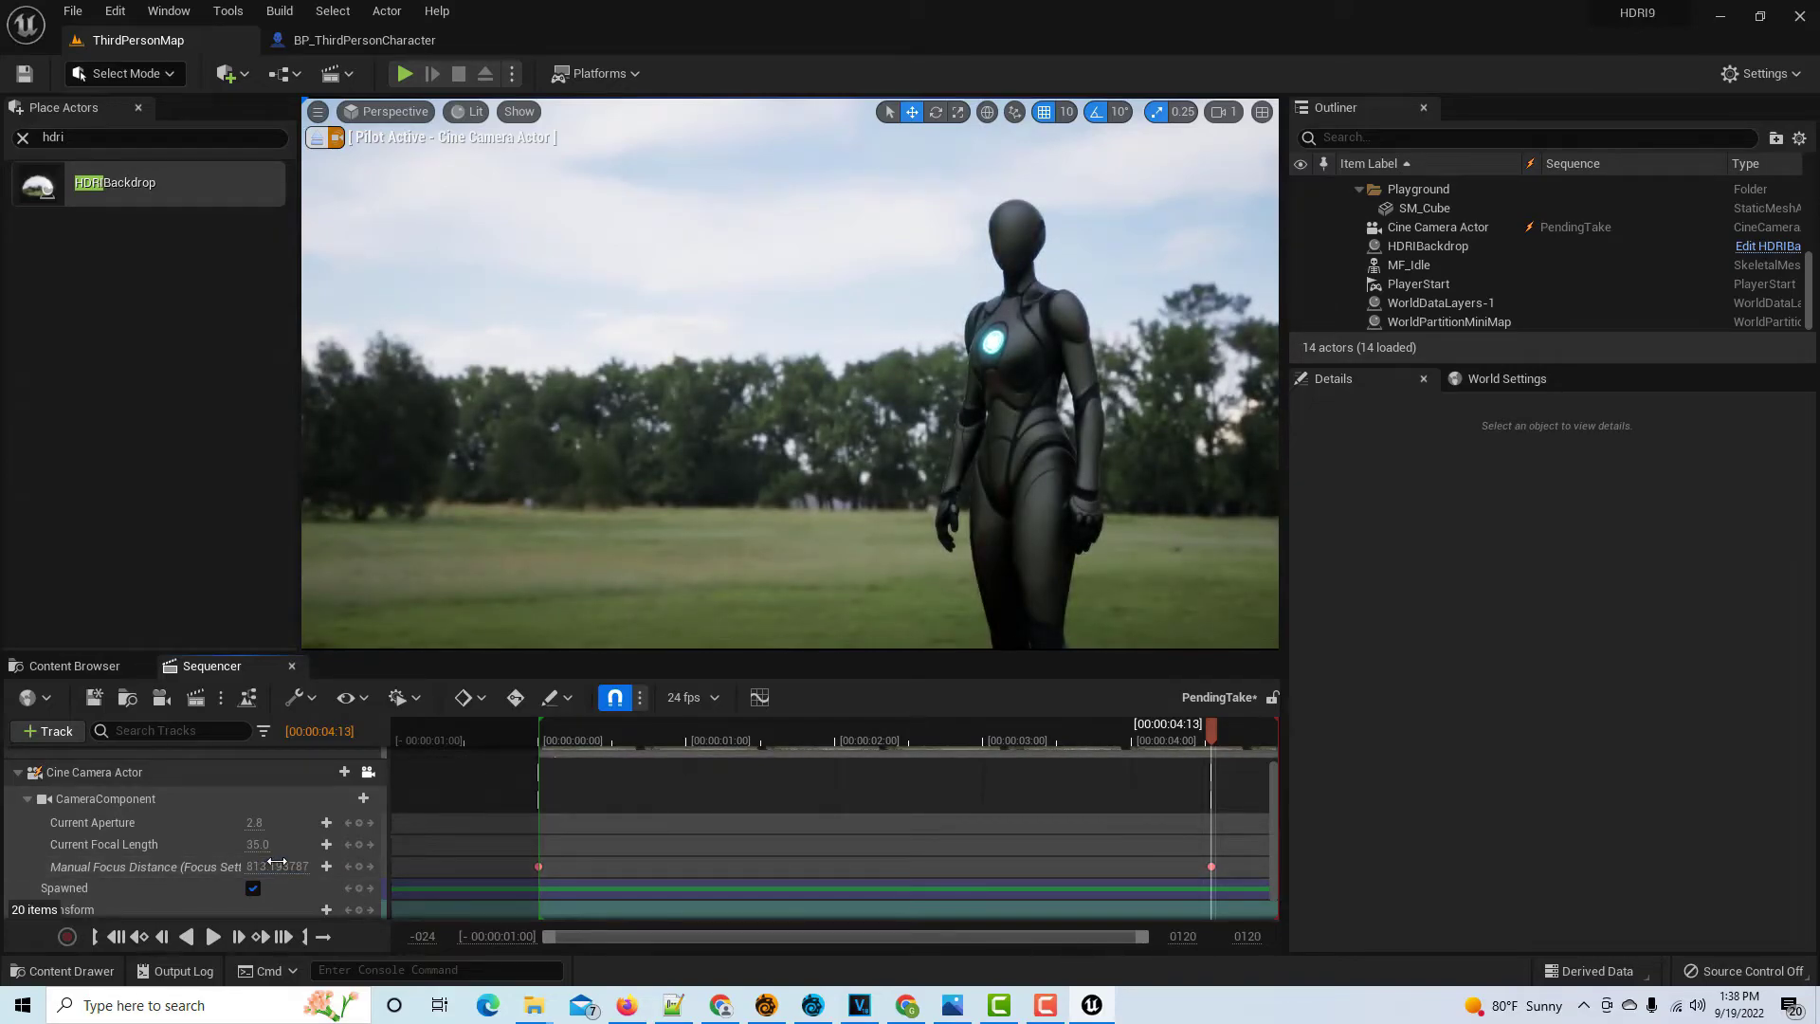
Rewind to the start and play back the sequence to preview the focus pull
click(116, 936)
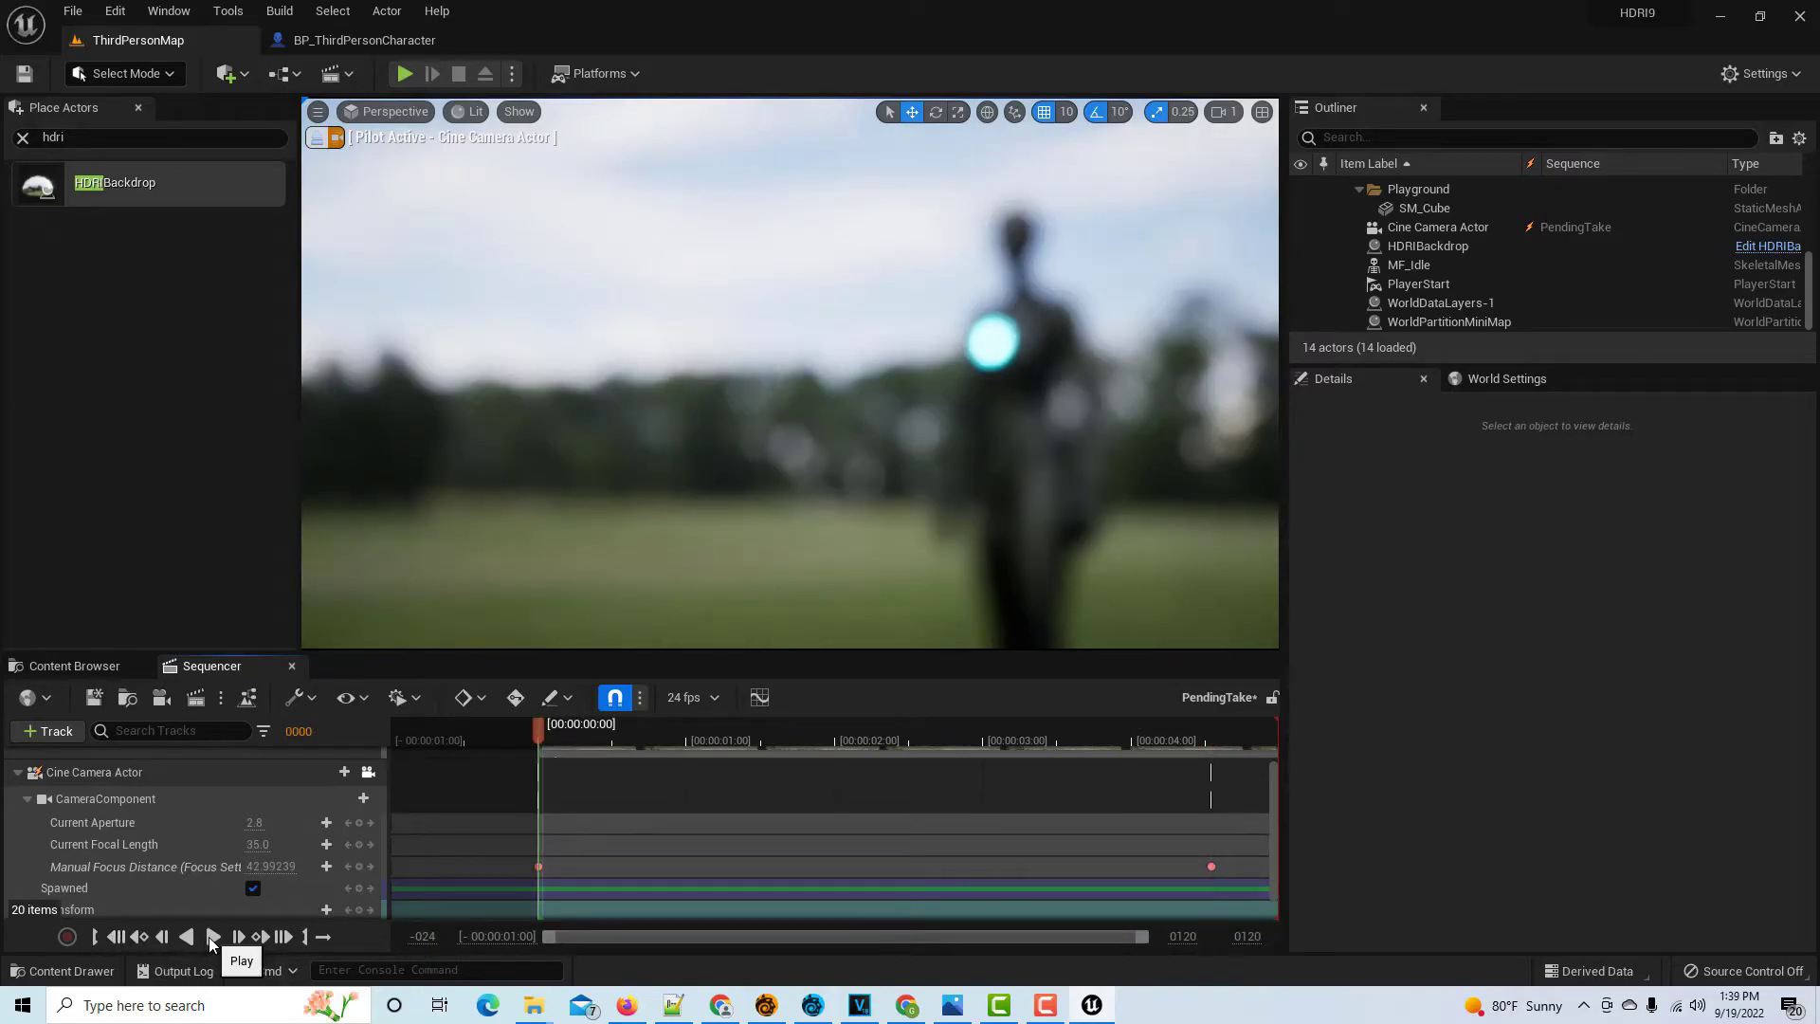
click(213, 937)
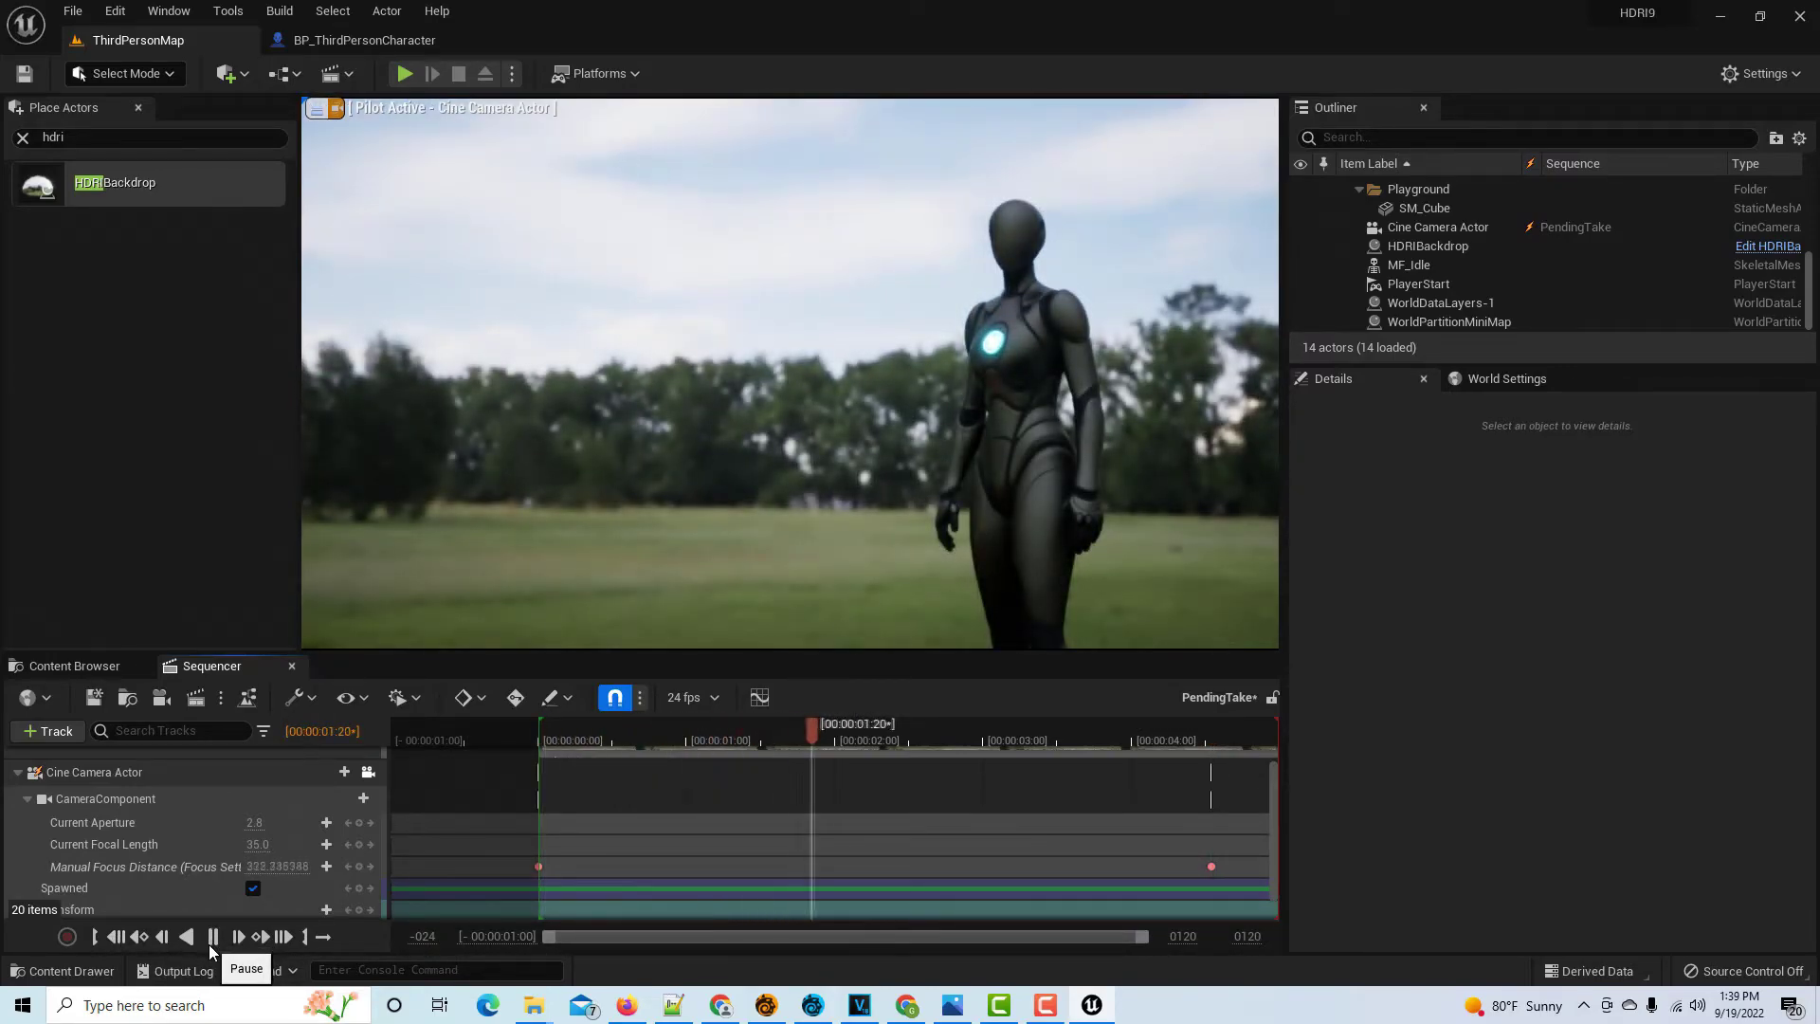
click(211, 937)
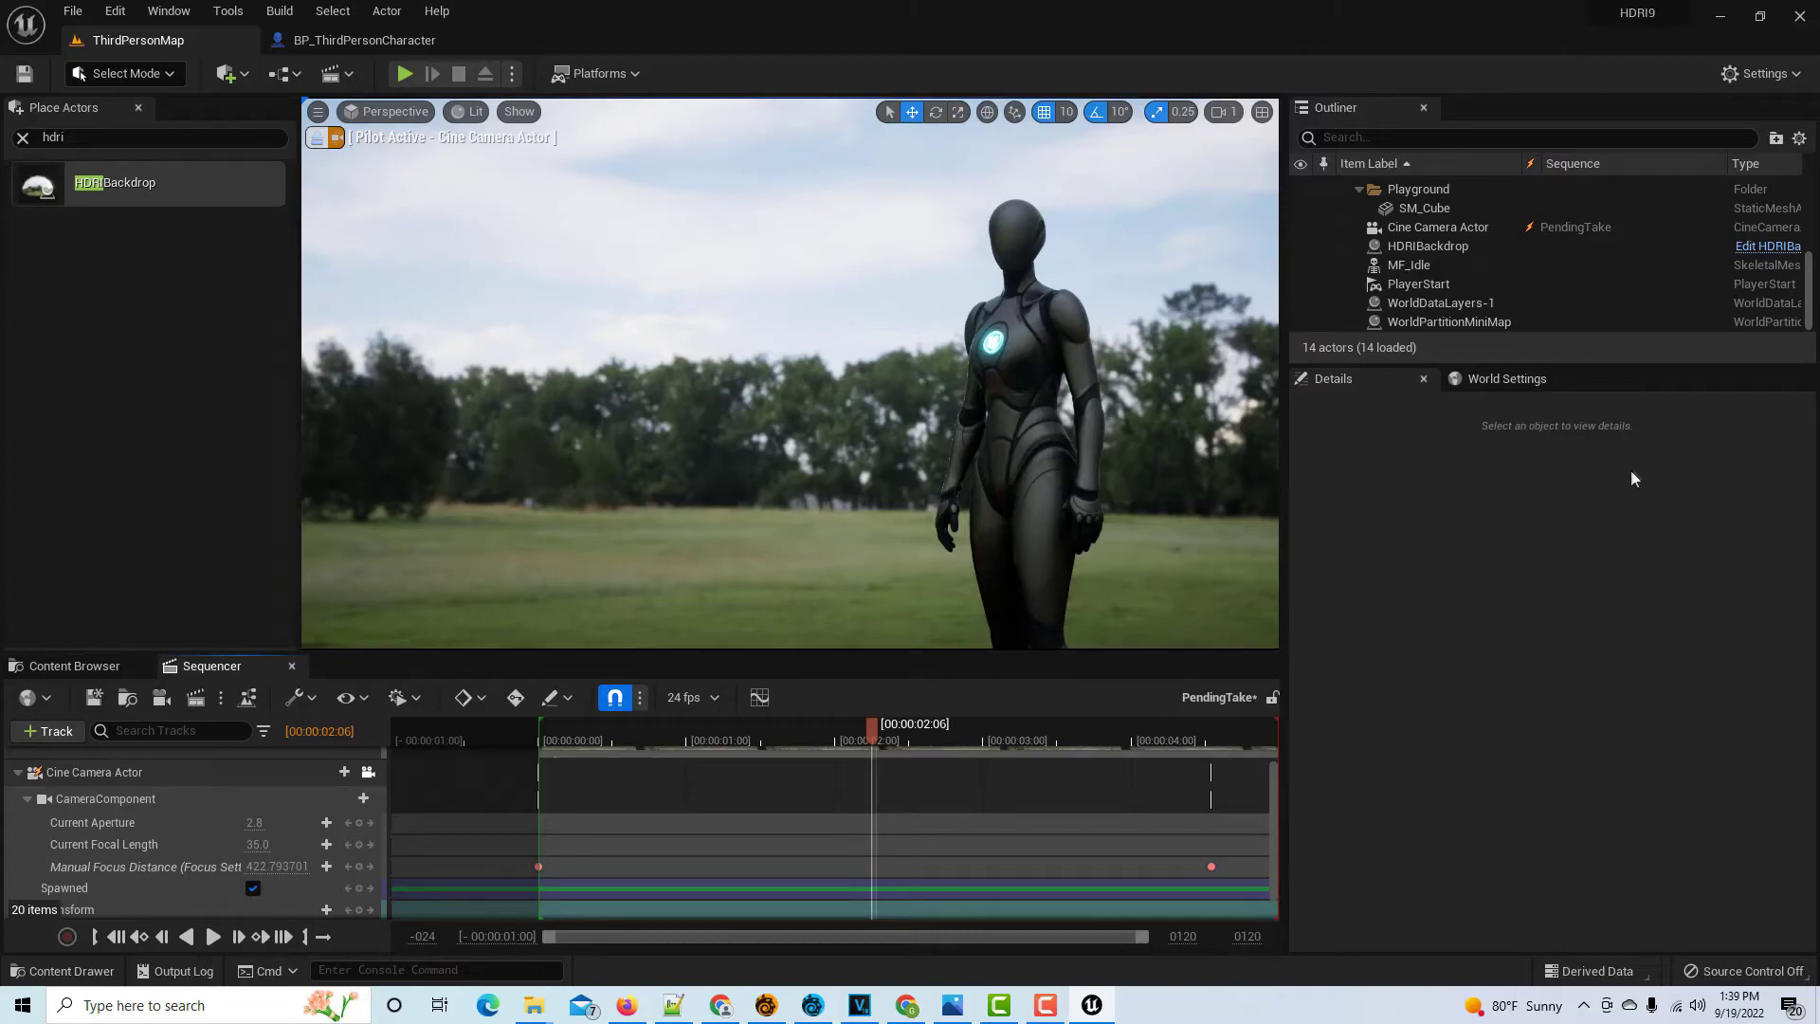
scroll(1580, 275, down, 3)
Set the DirectionalLight's Light Color to a blue-grey eyedropped from the HDRI sky
scroll(1579, 276, up, 2)
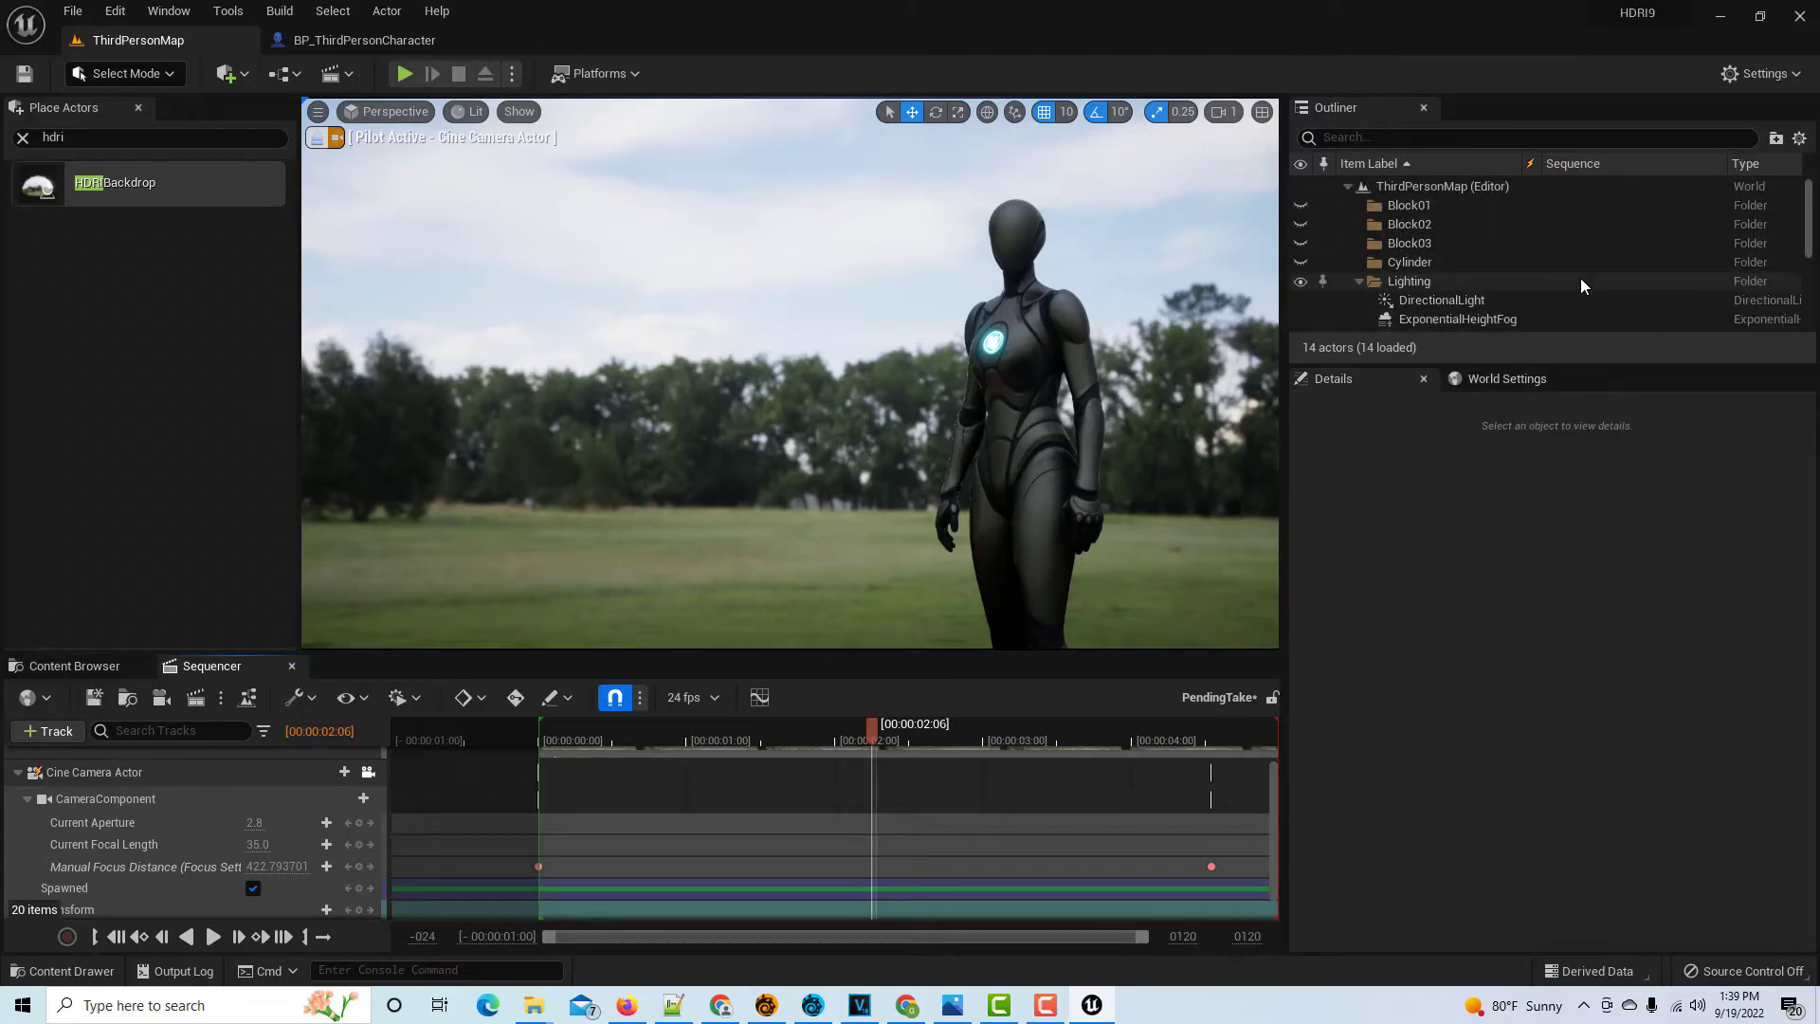
click(1527, 270)
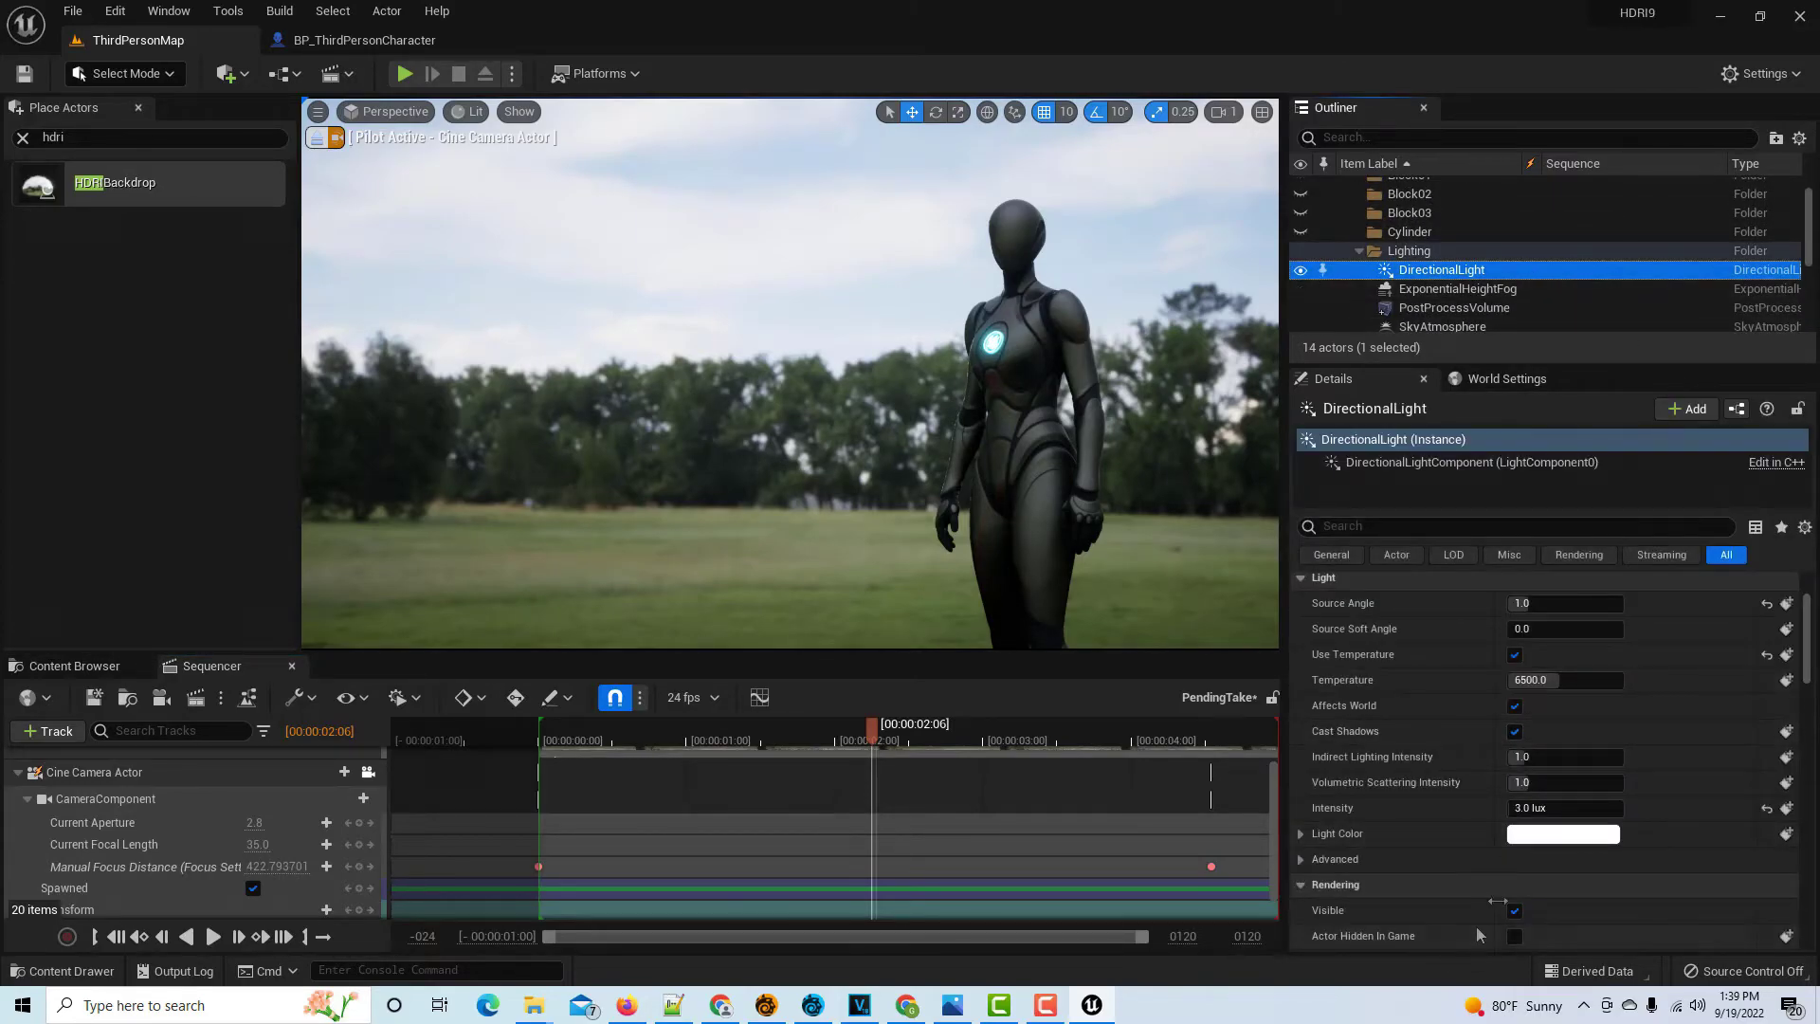
click(1564, 836)
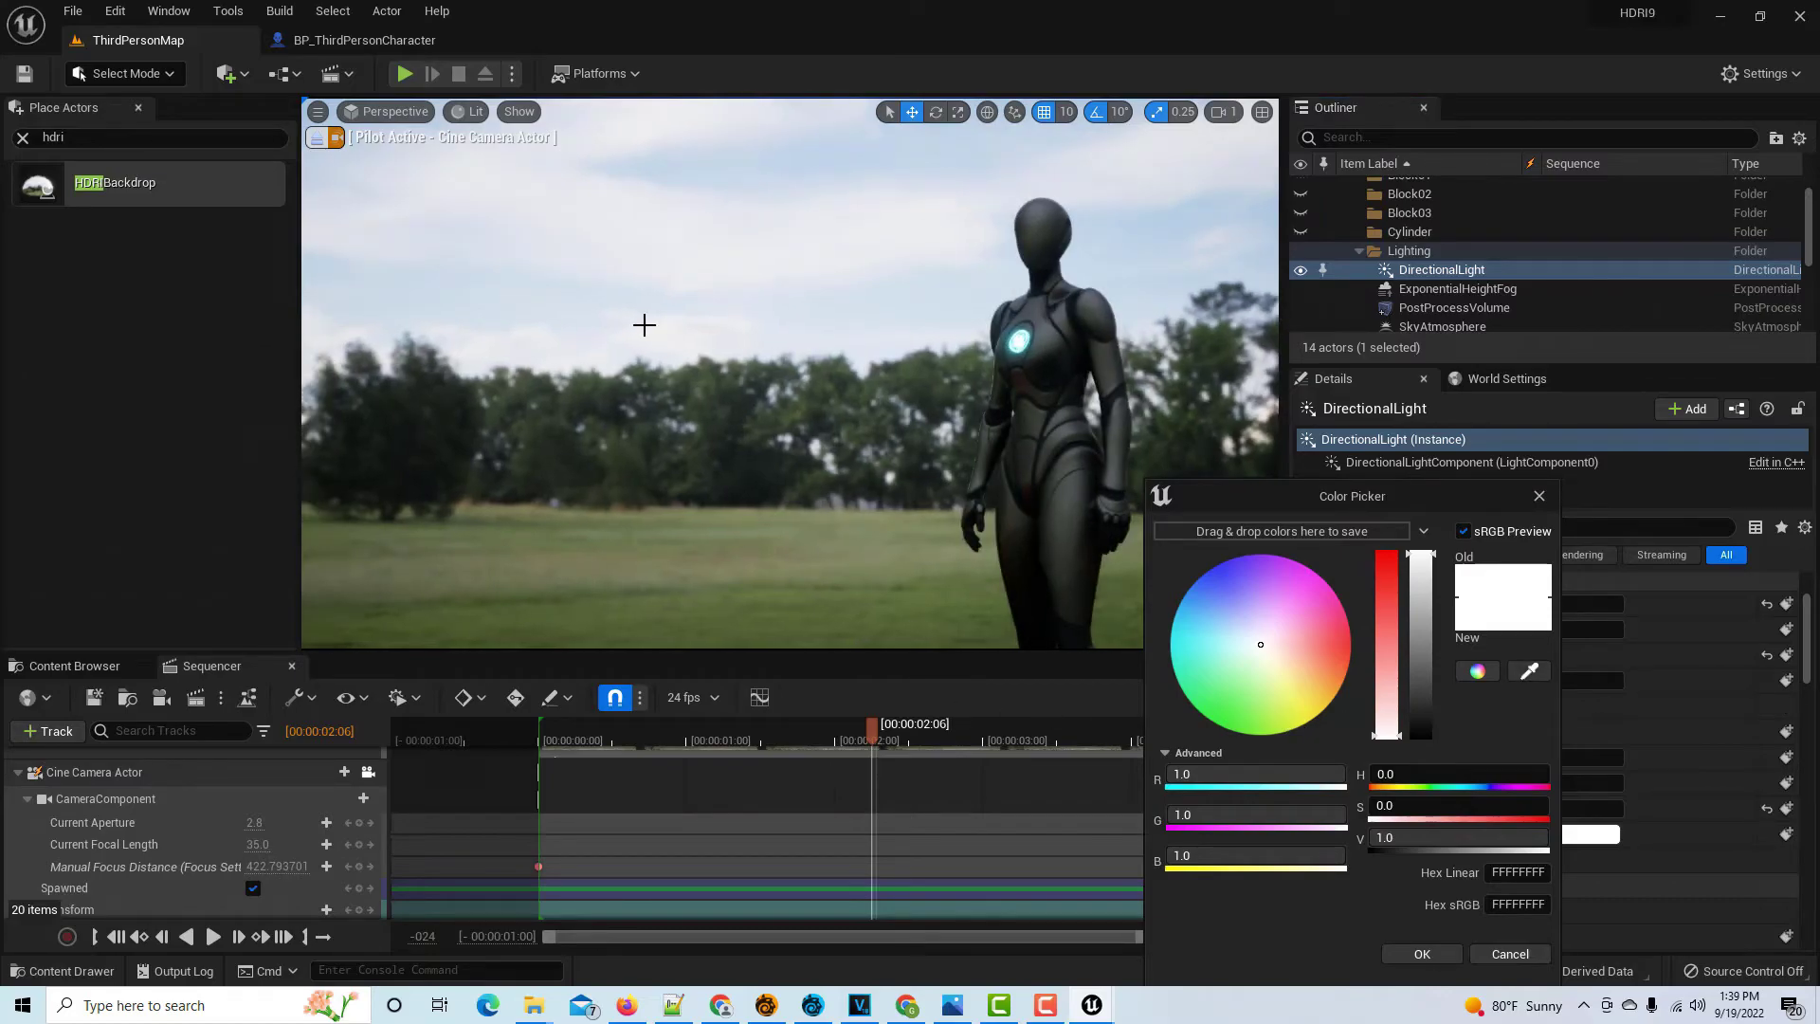
click(1529, 672)
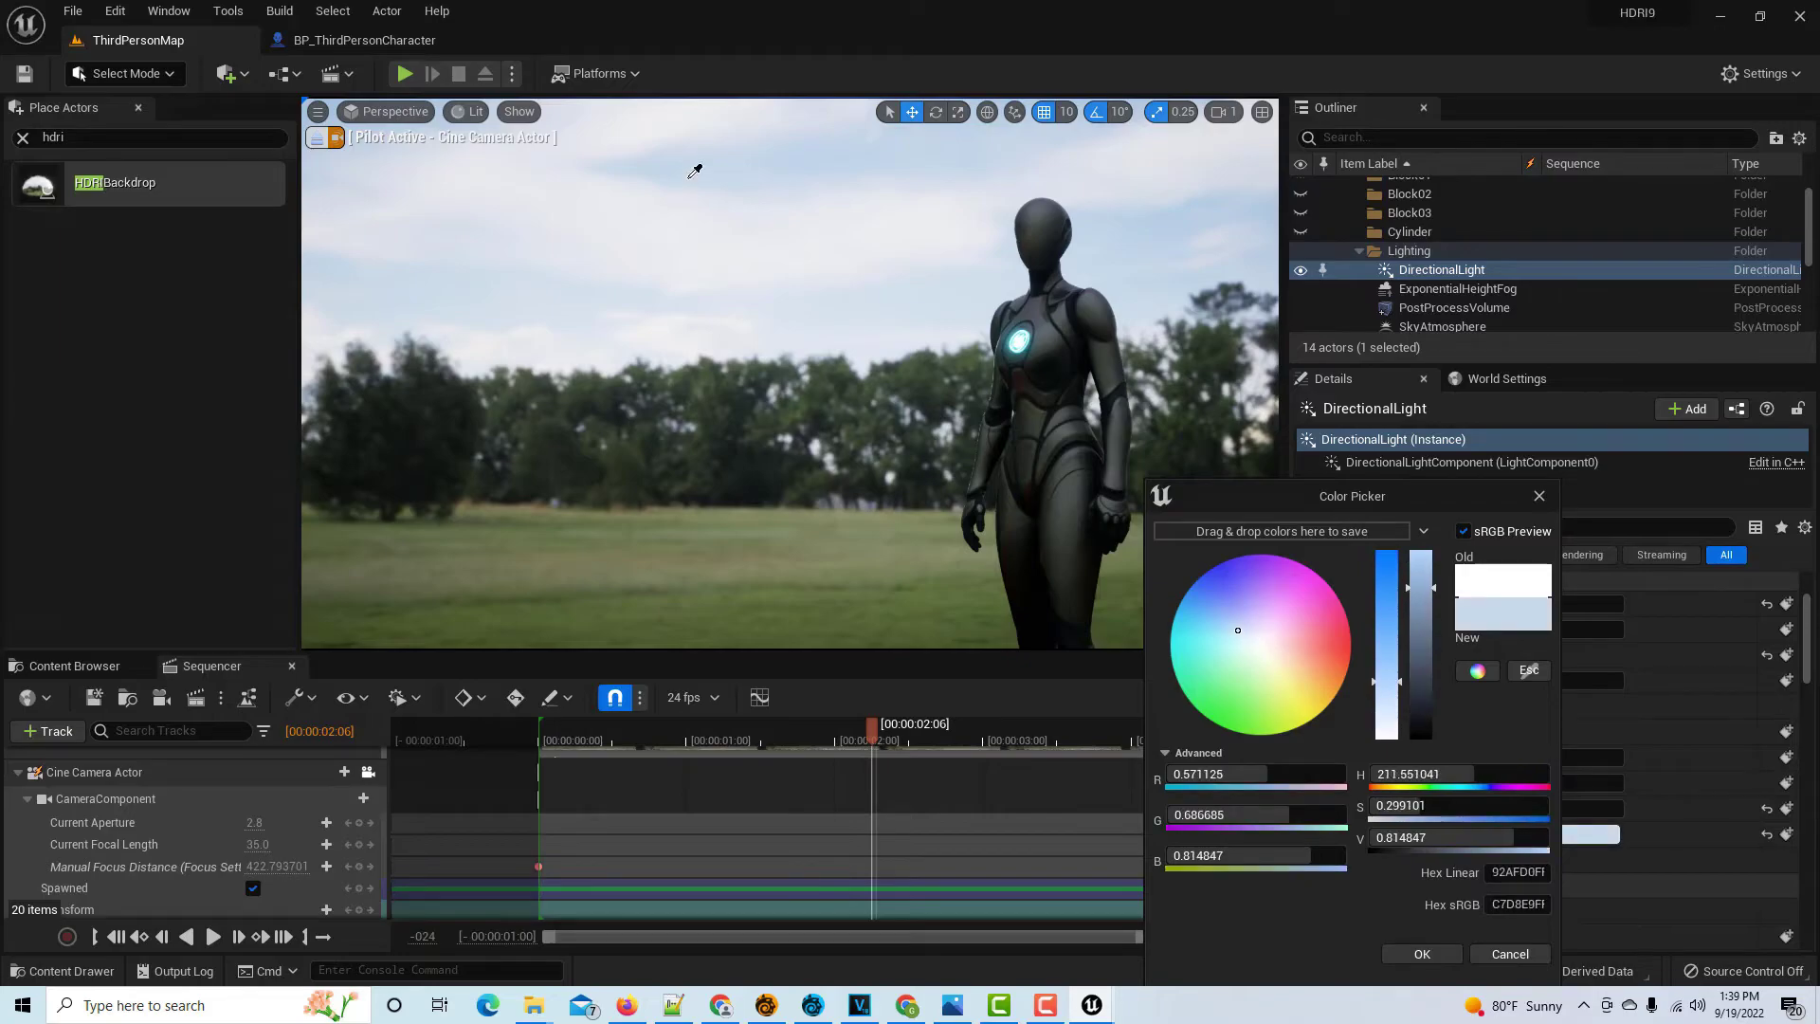
click(680, 192)
click(681, 192)
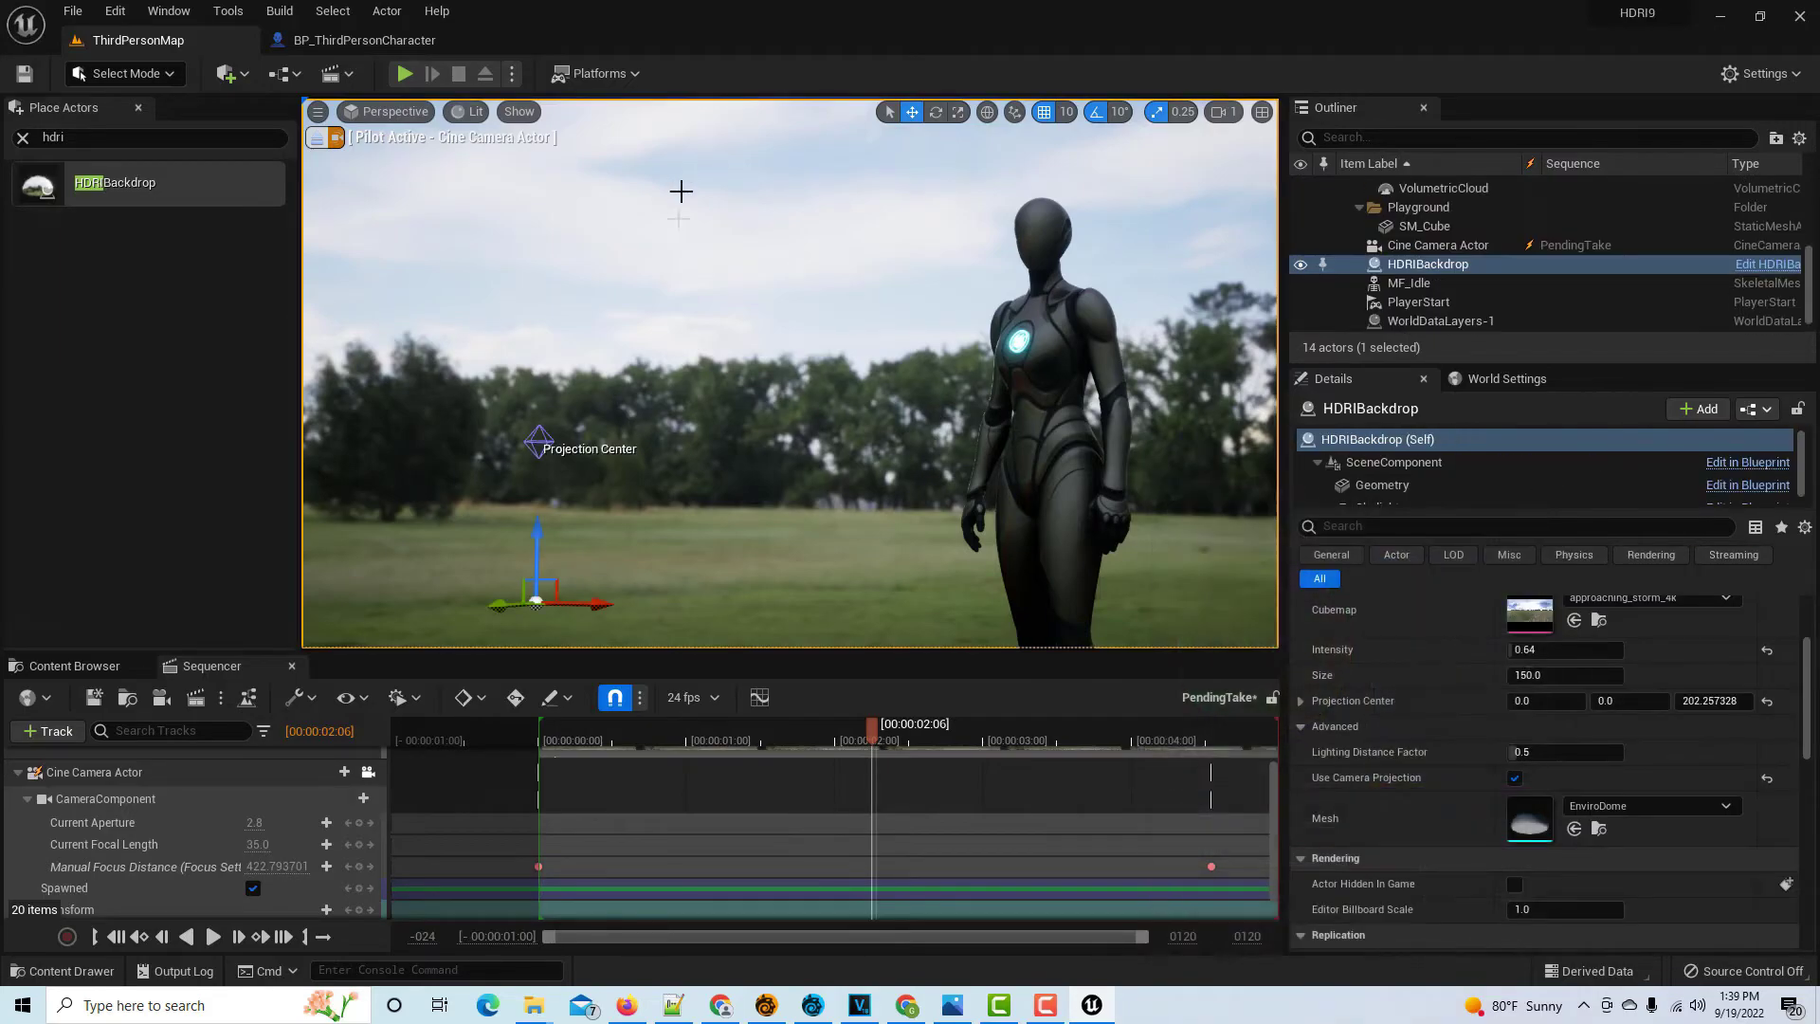
Set the movie render output directory to the Desktop folder 'New folder (2)'
click(197, 700)
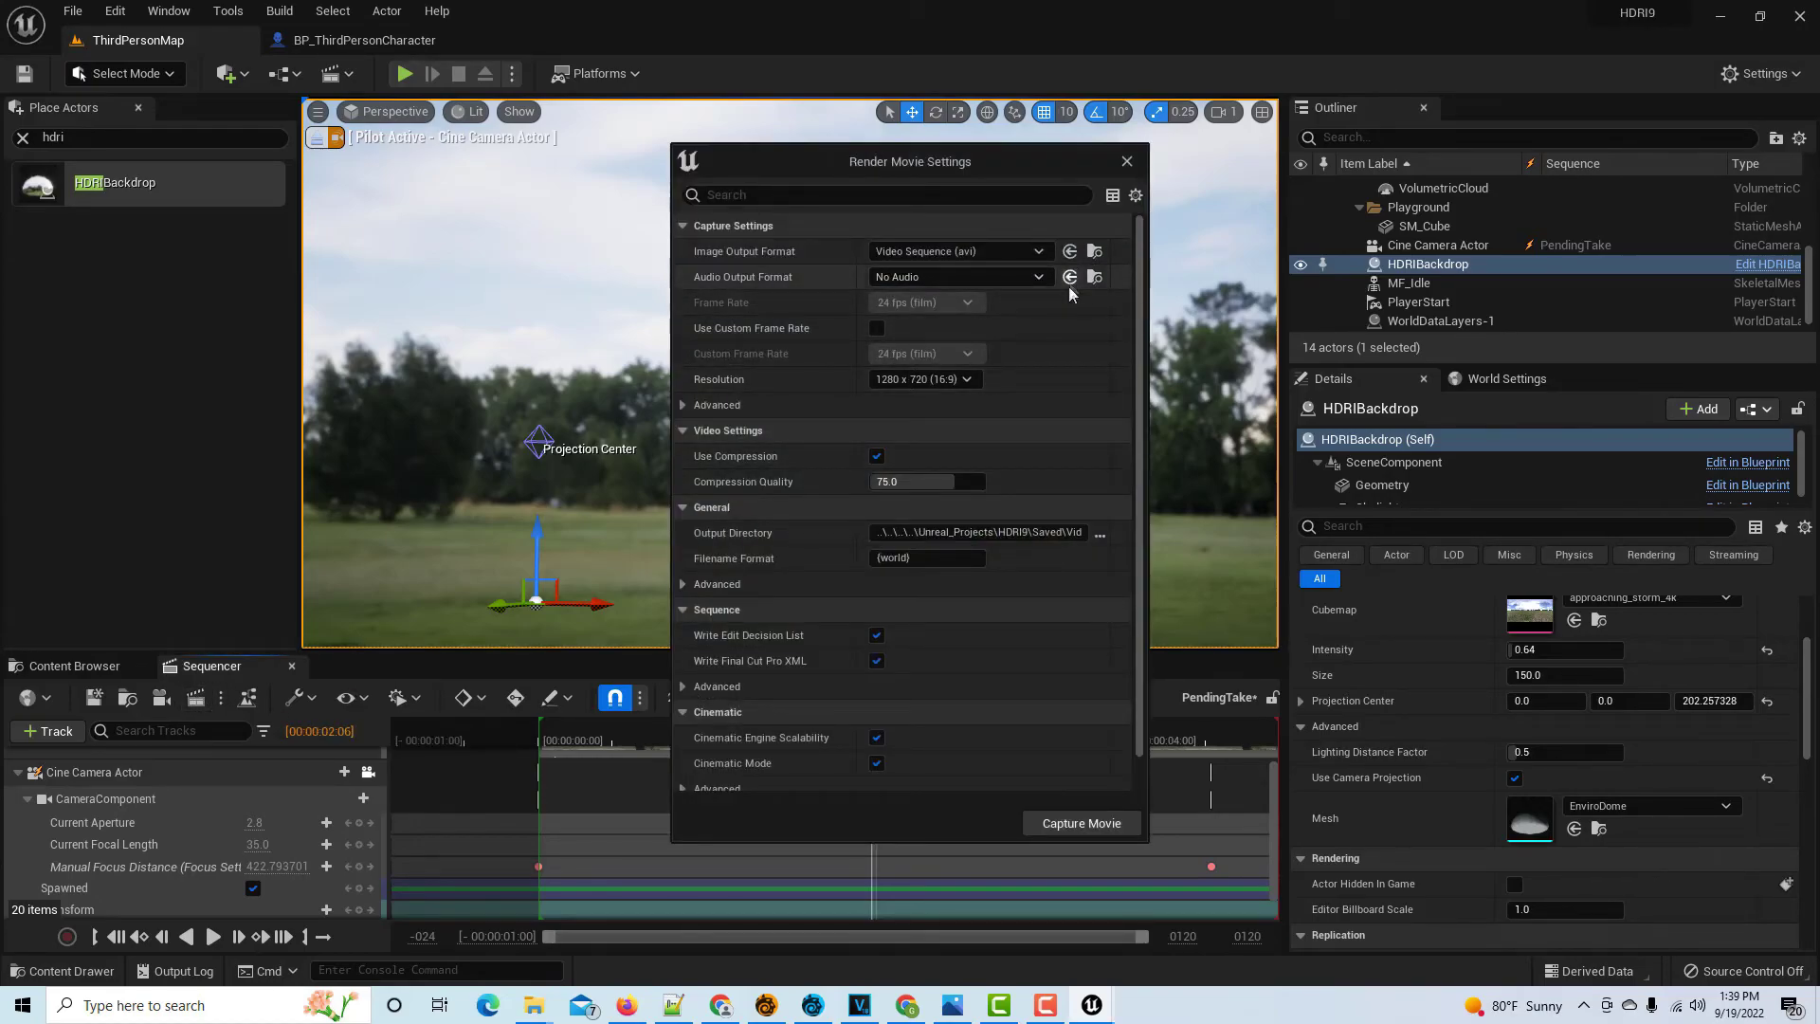
click(1100, 533)
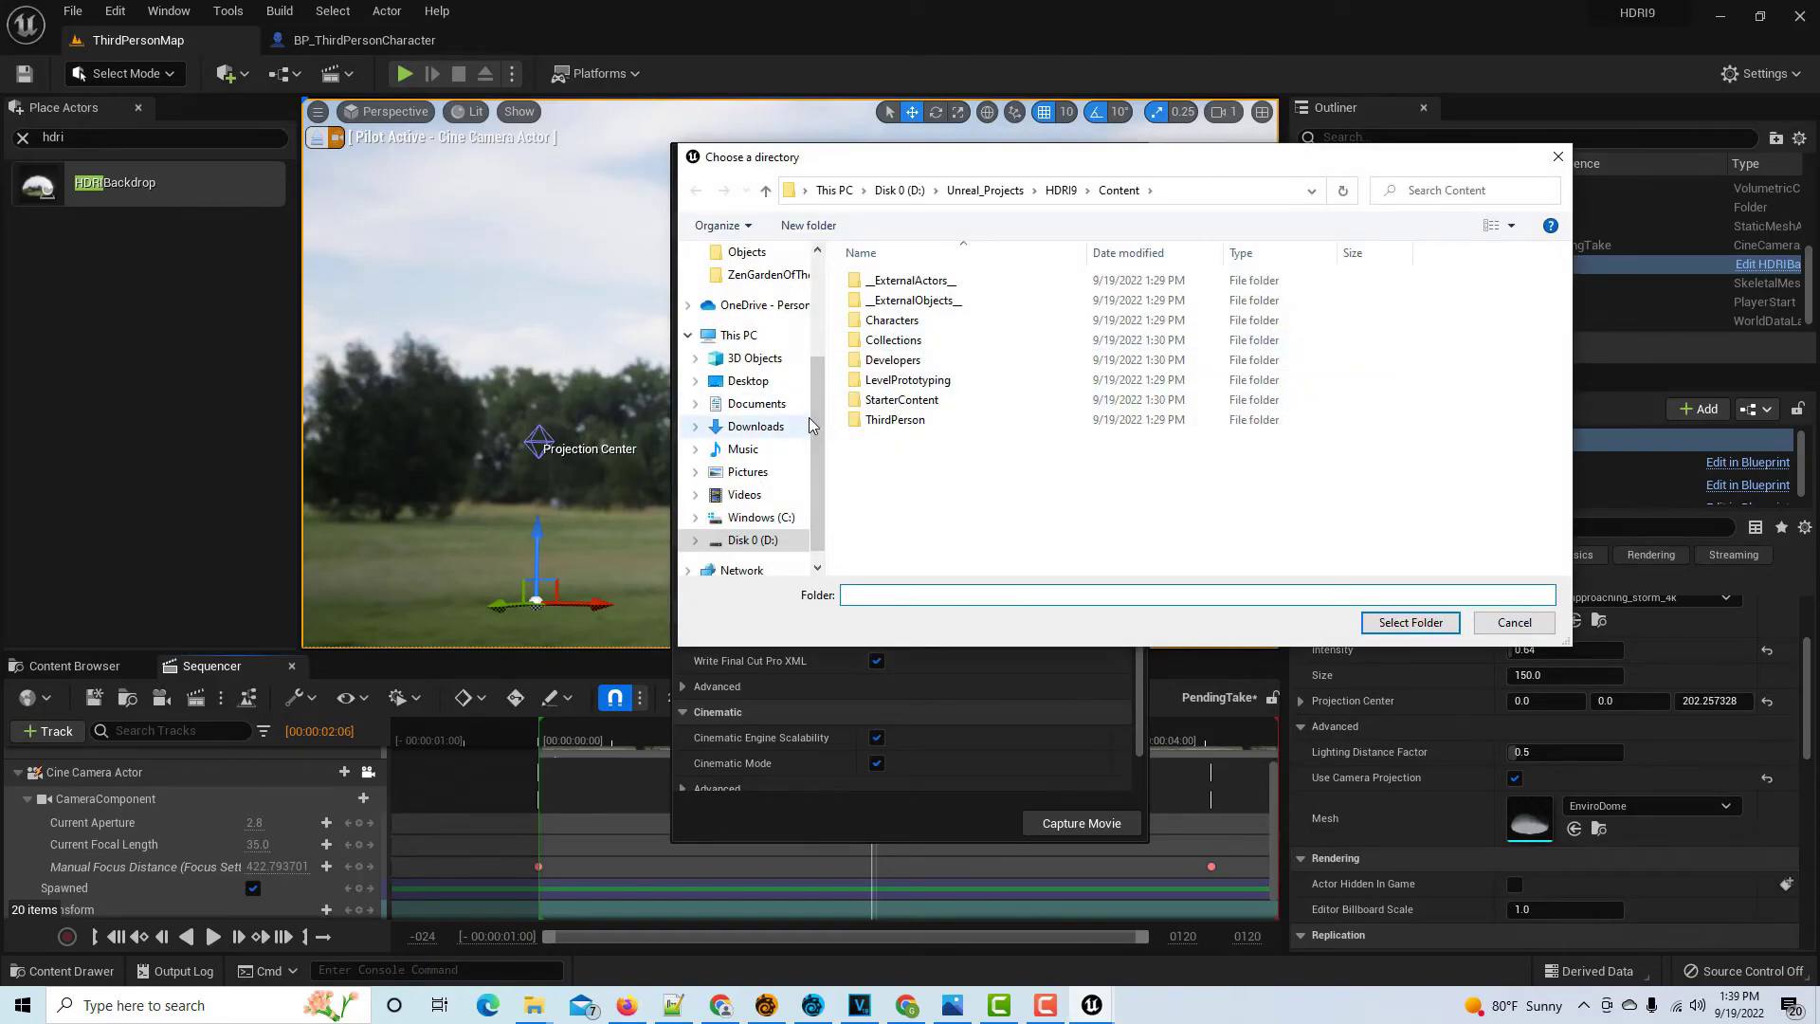
drag(816, 379, 816, 282)
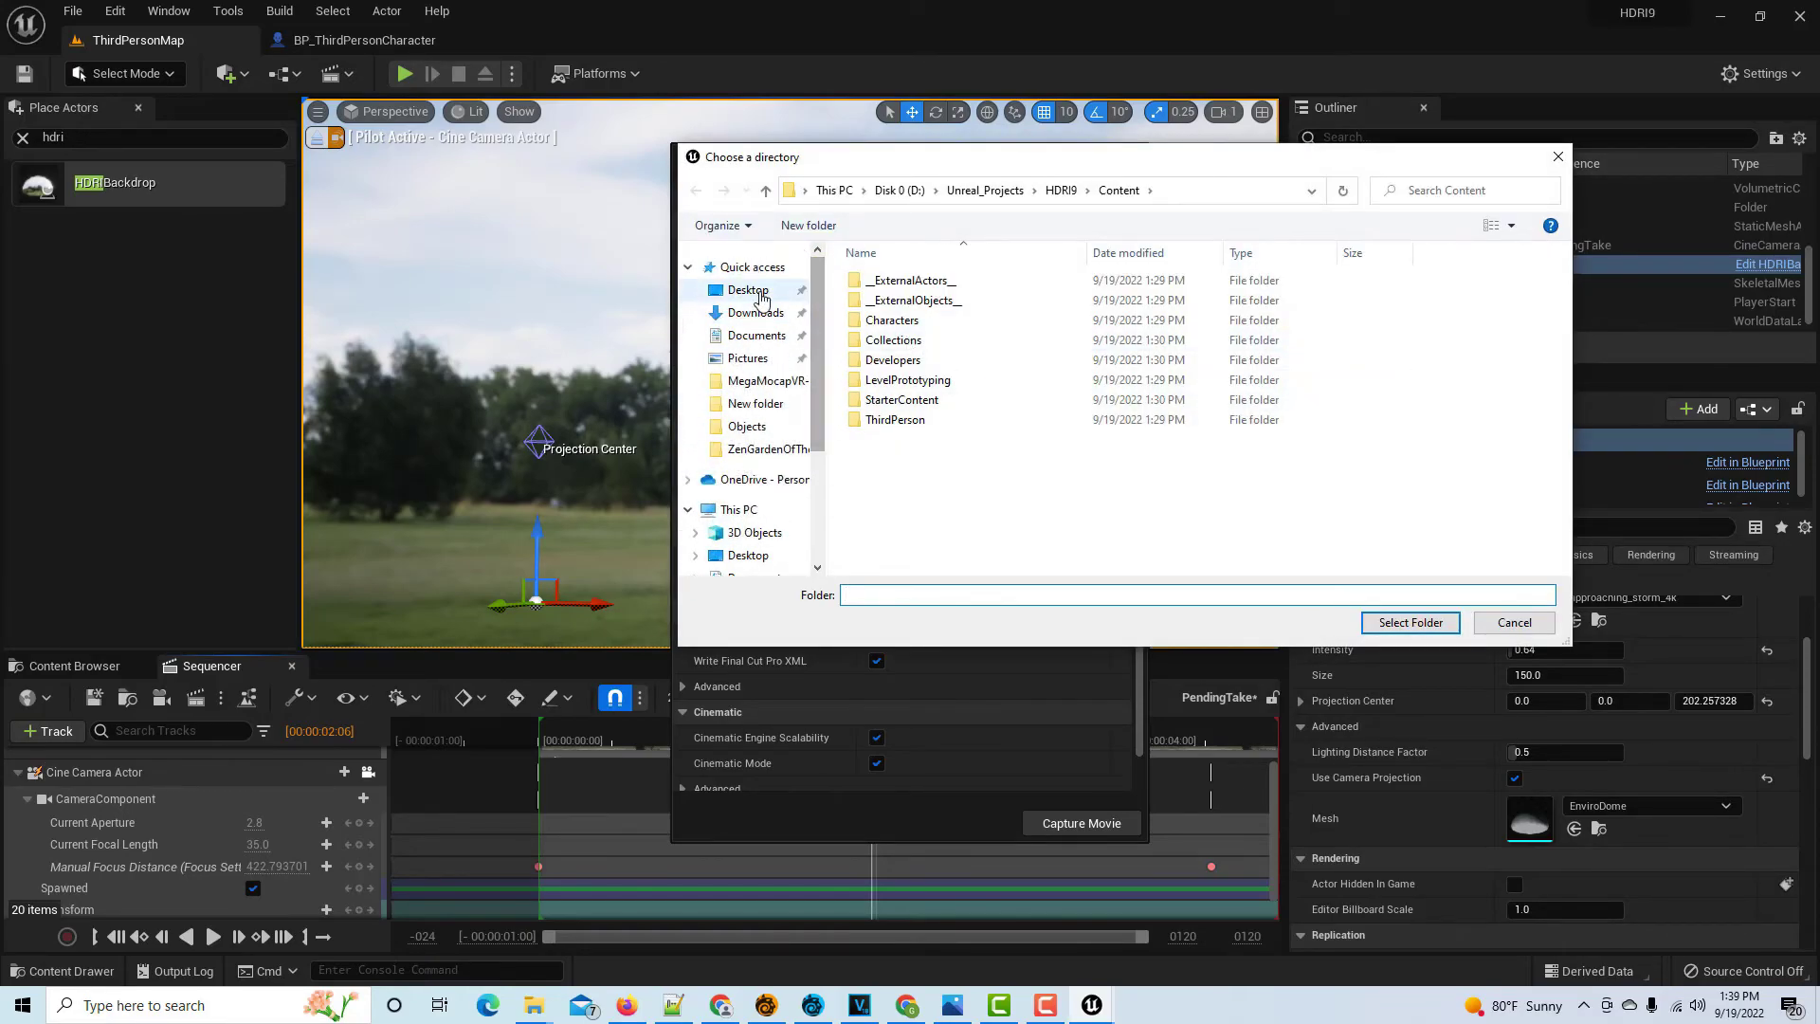
click(748, 290)
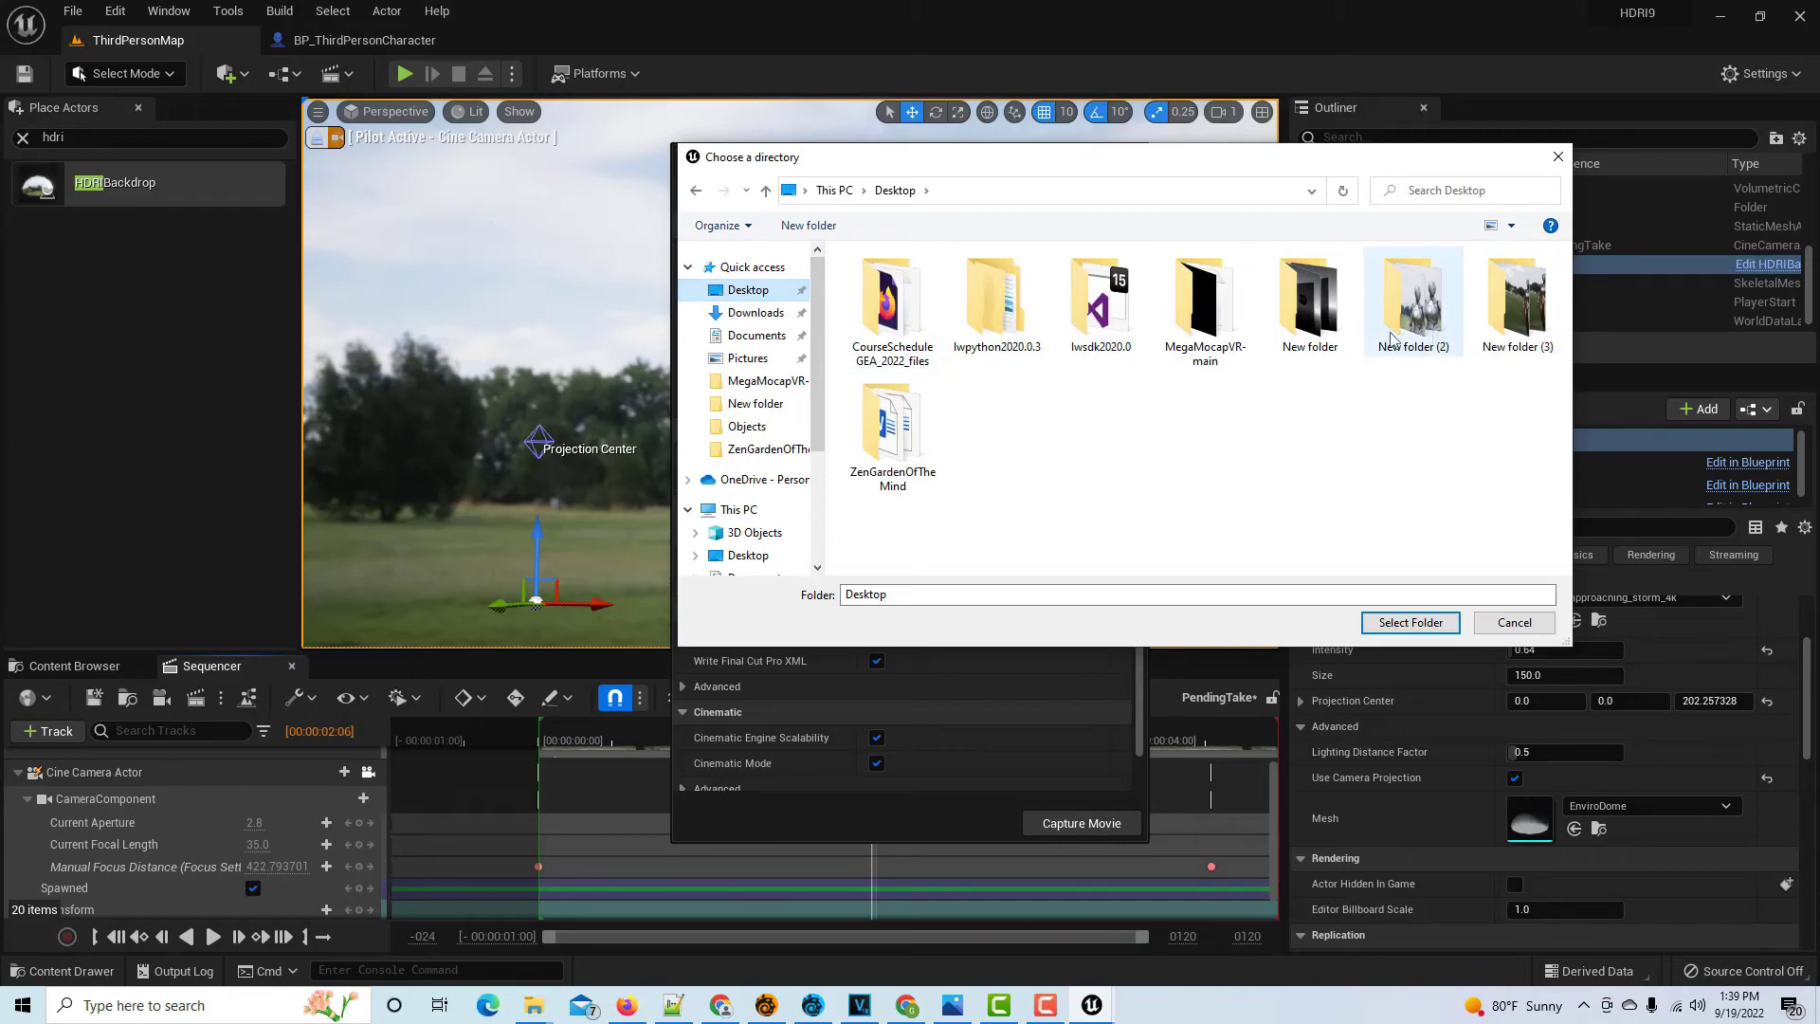
click(1411, 313)
click(1420, 623)
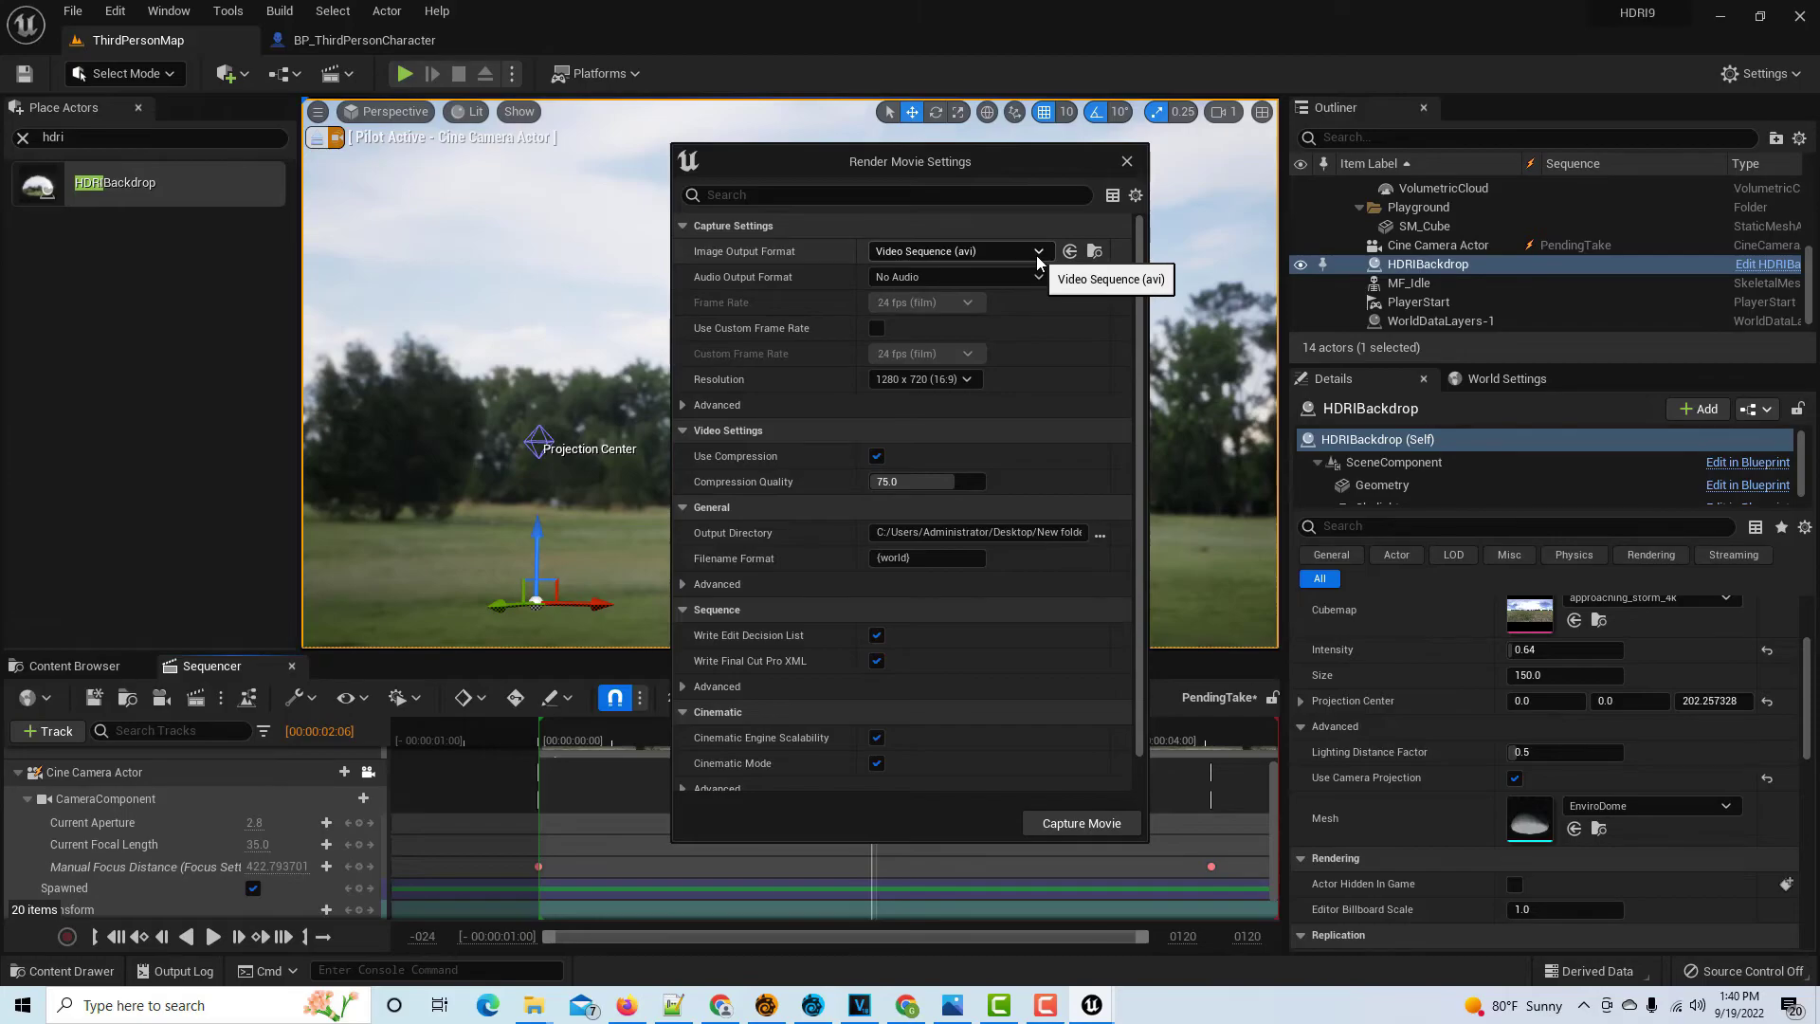
Choose Image Sequence (png) as the output format and start the movie capture
click(1037, 253)
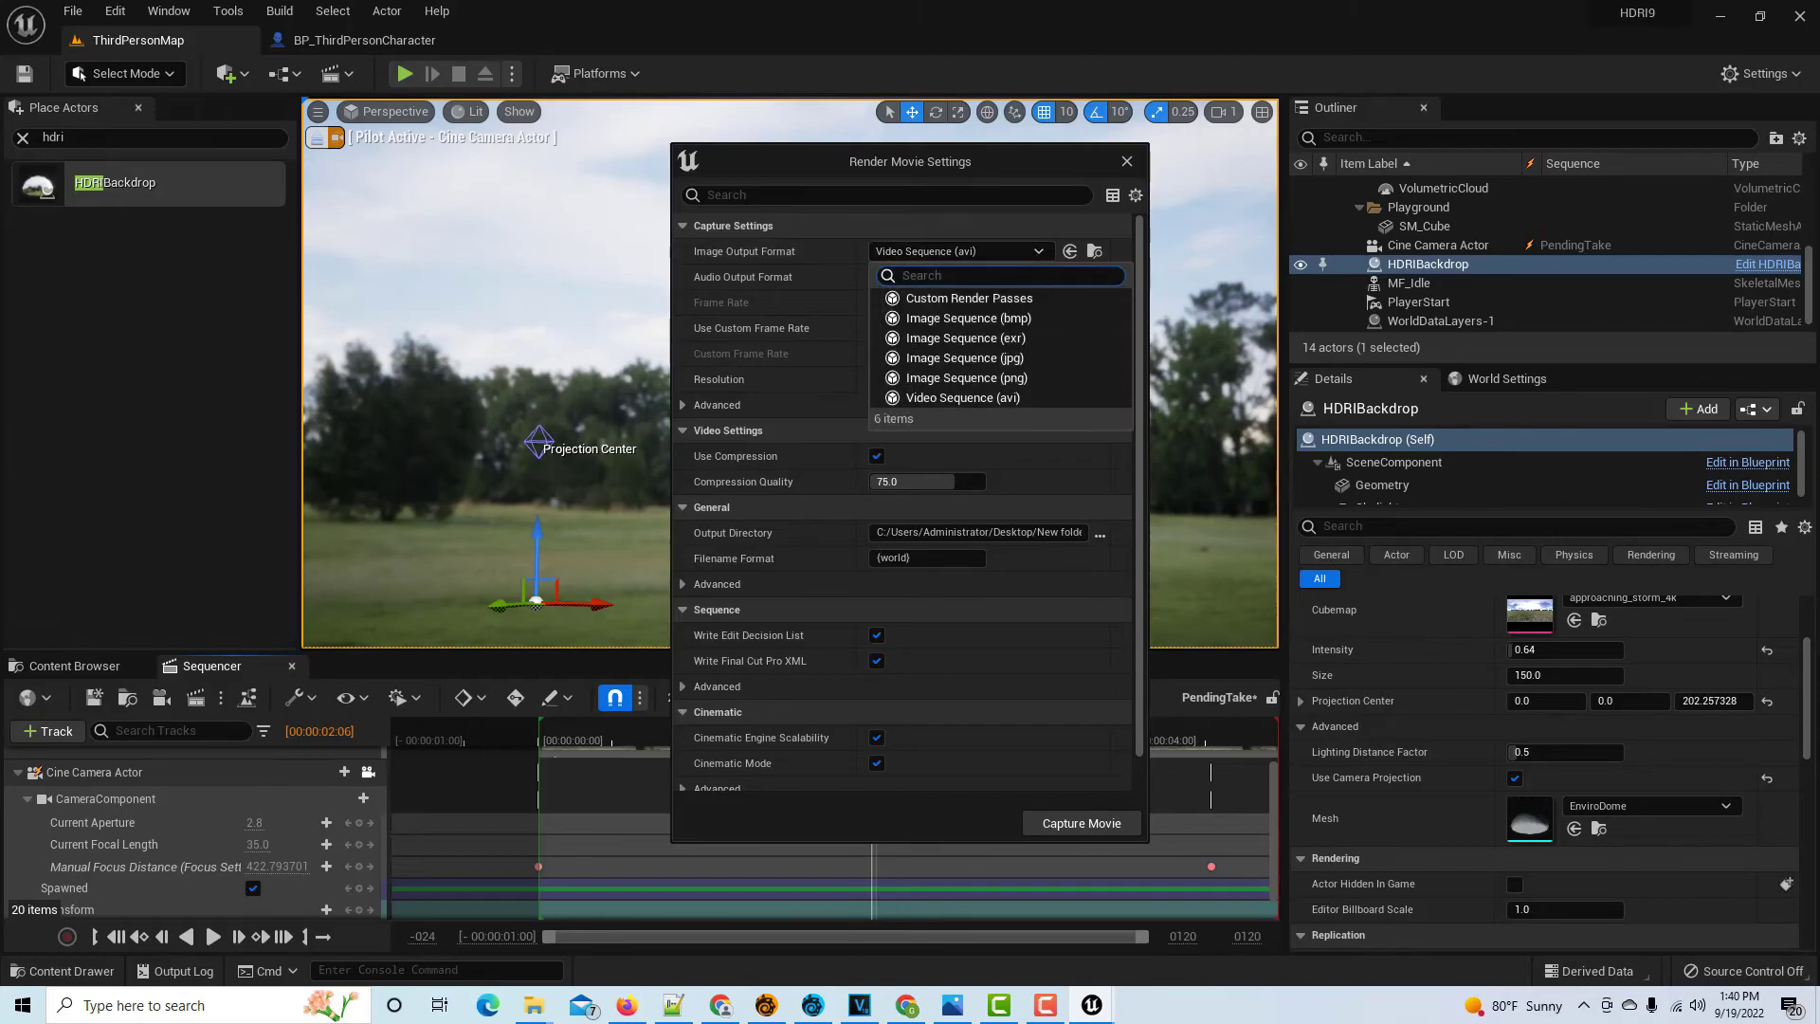
click(1016, 377)
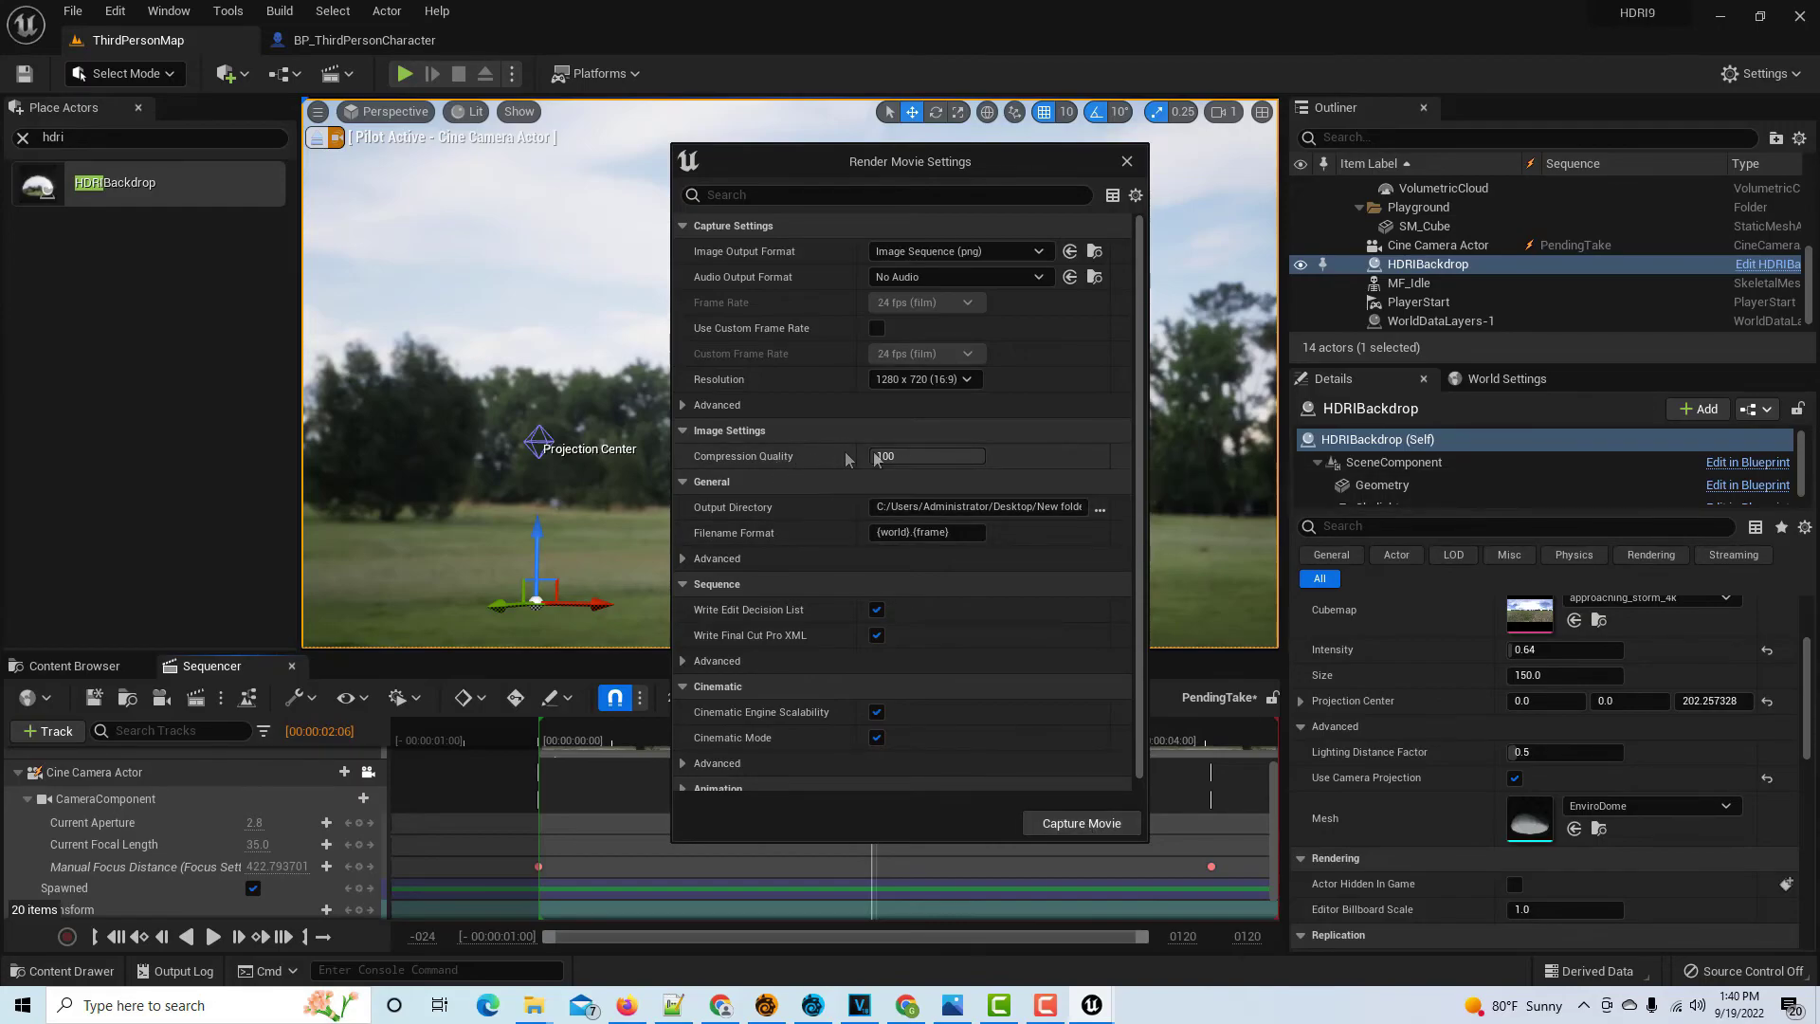
click(1099, 822)
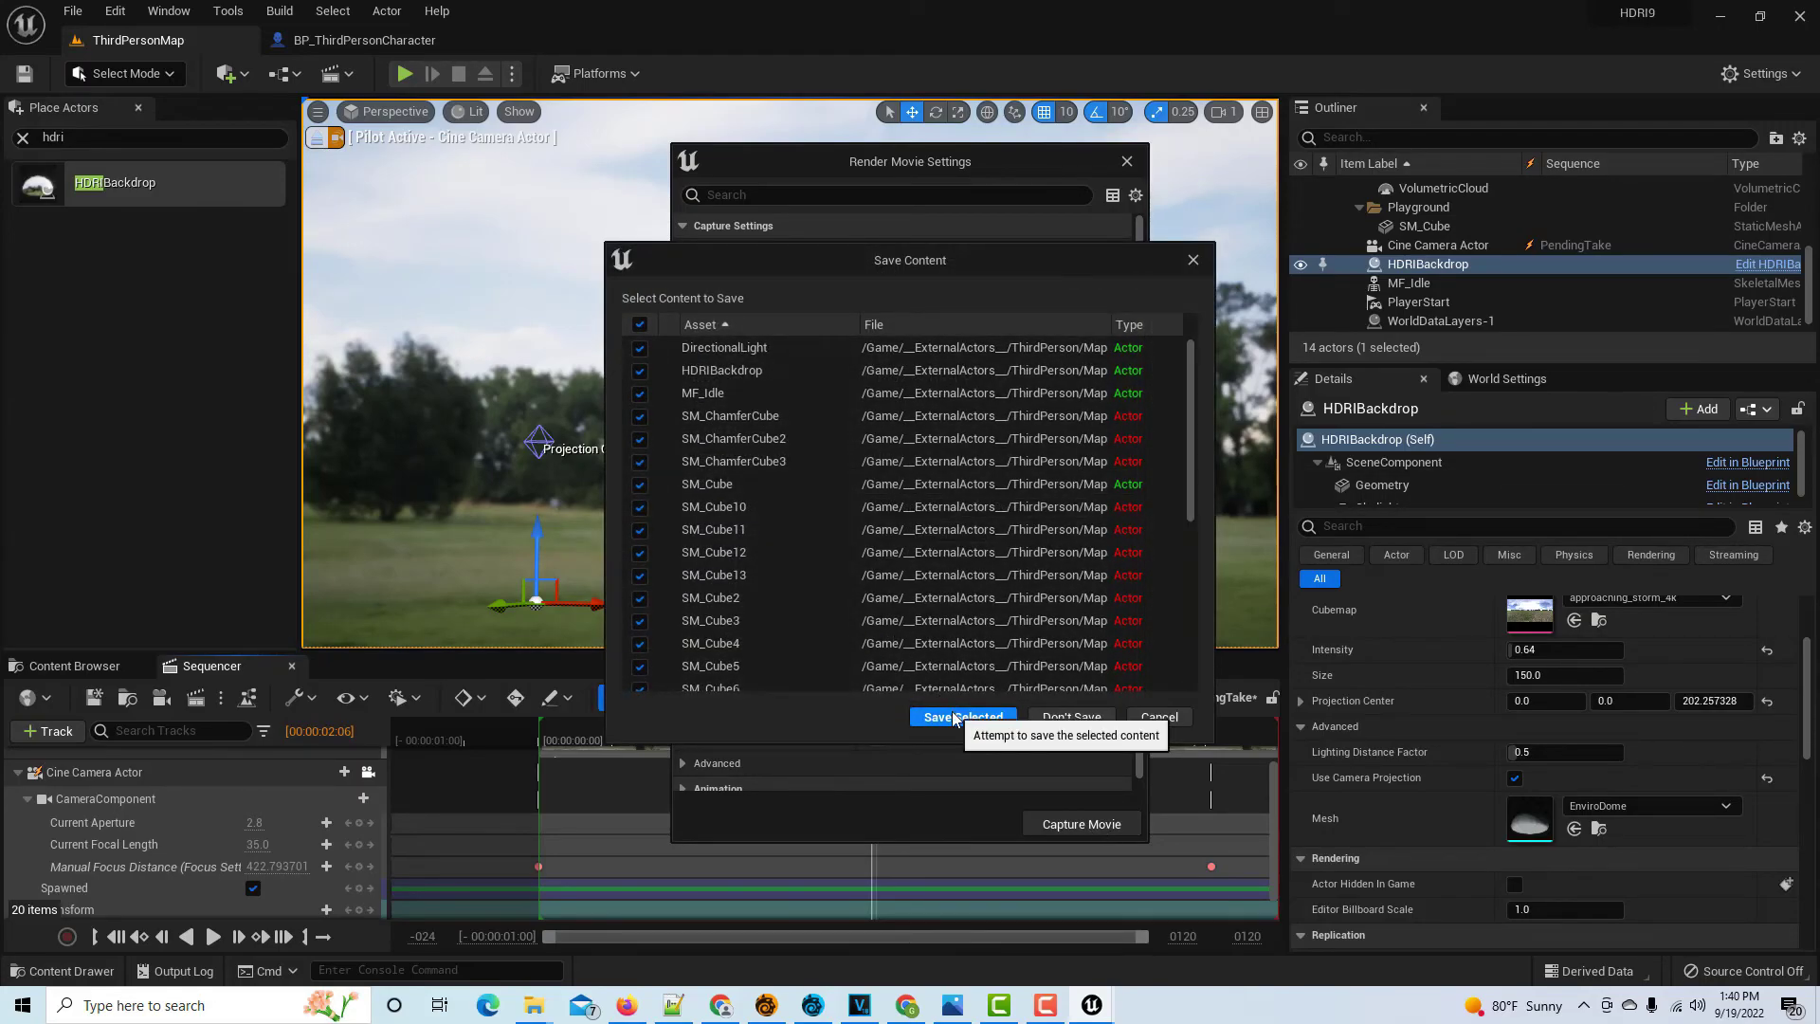
Save the level with Save Selected, let the PNG capture finish, then close Render Movie Settings
click(946, 718)
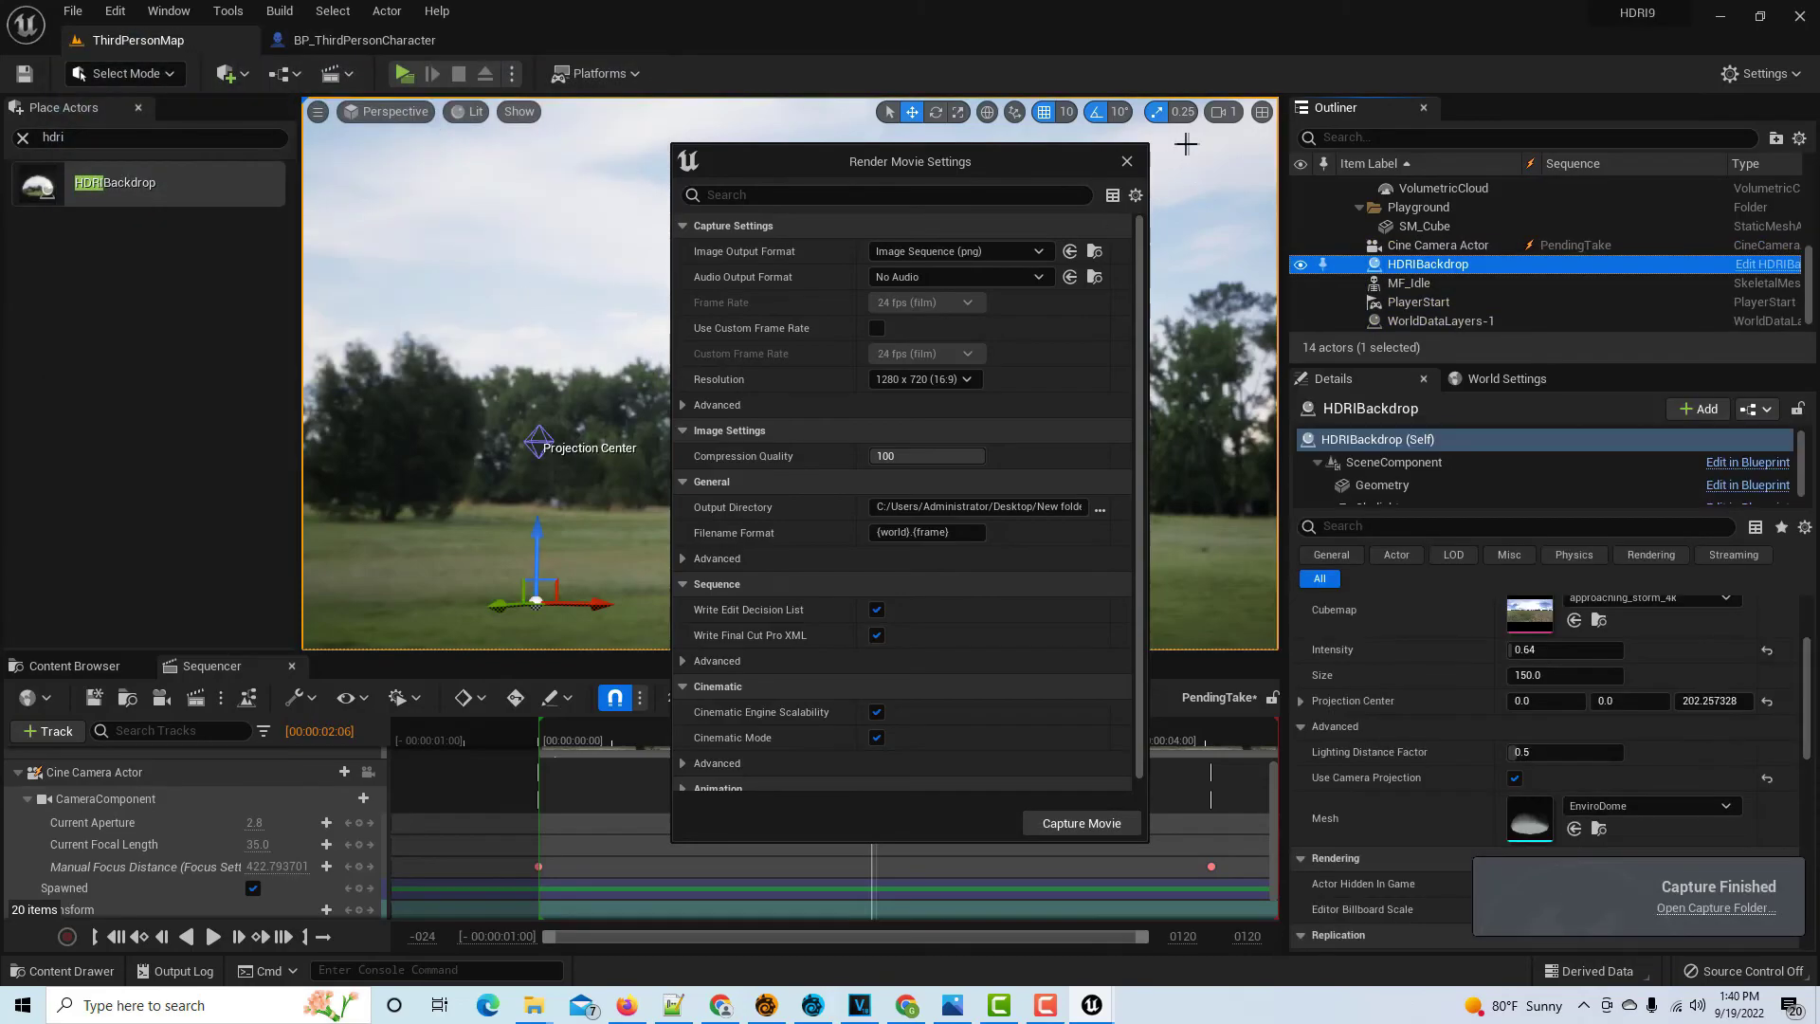
click(1127, 162)
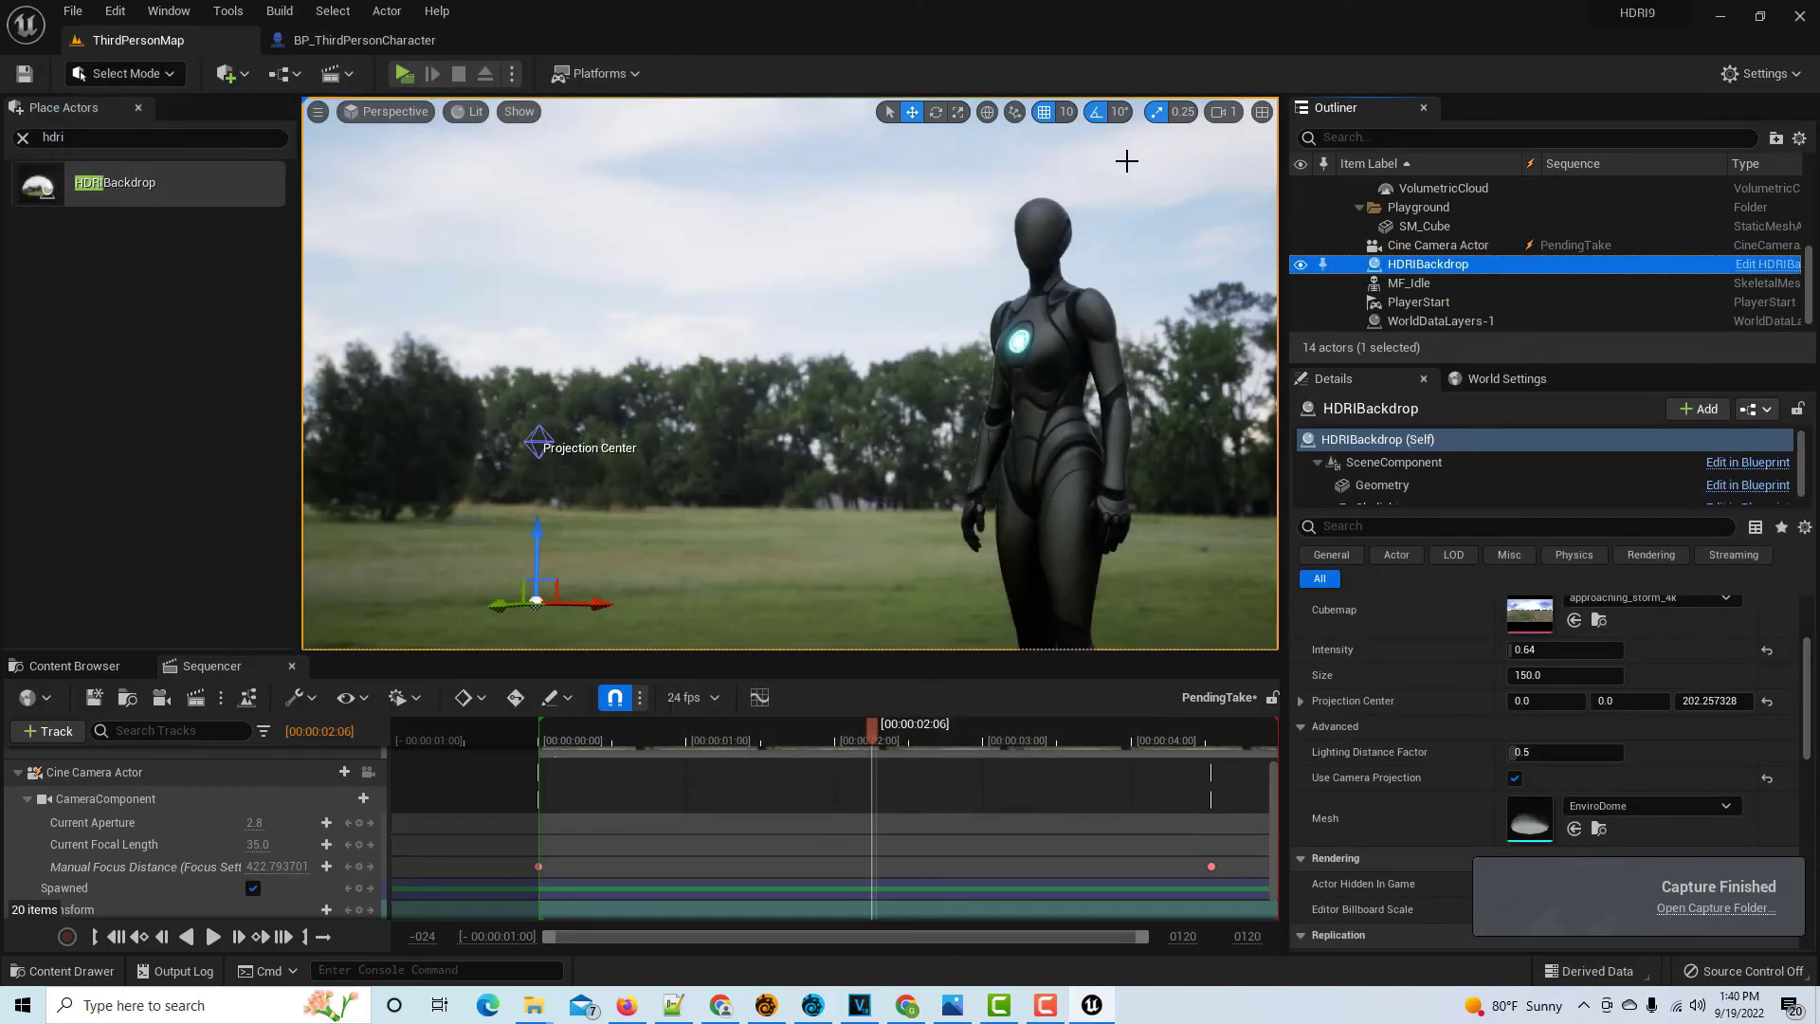